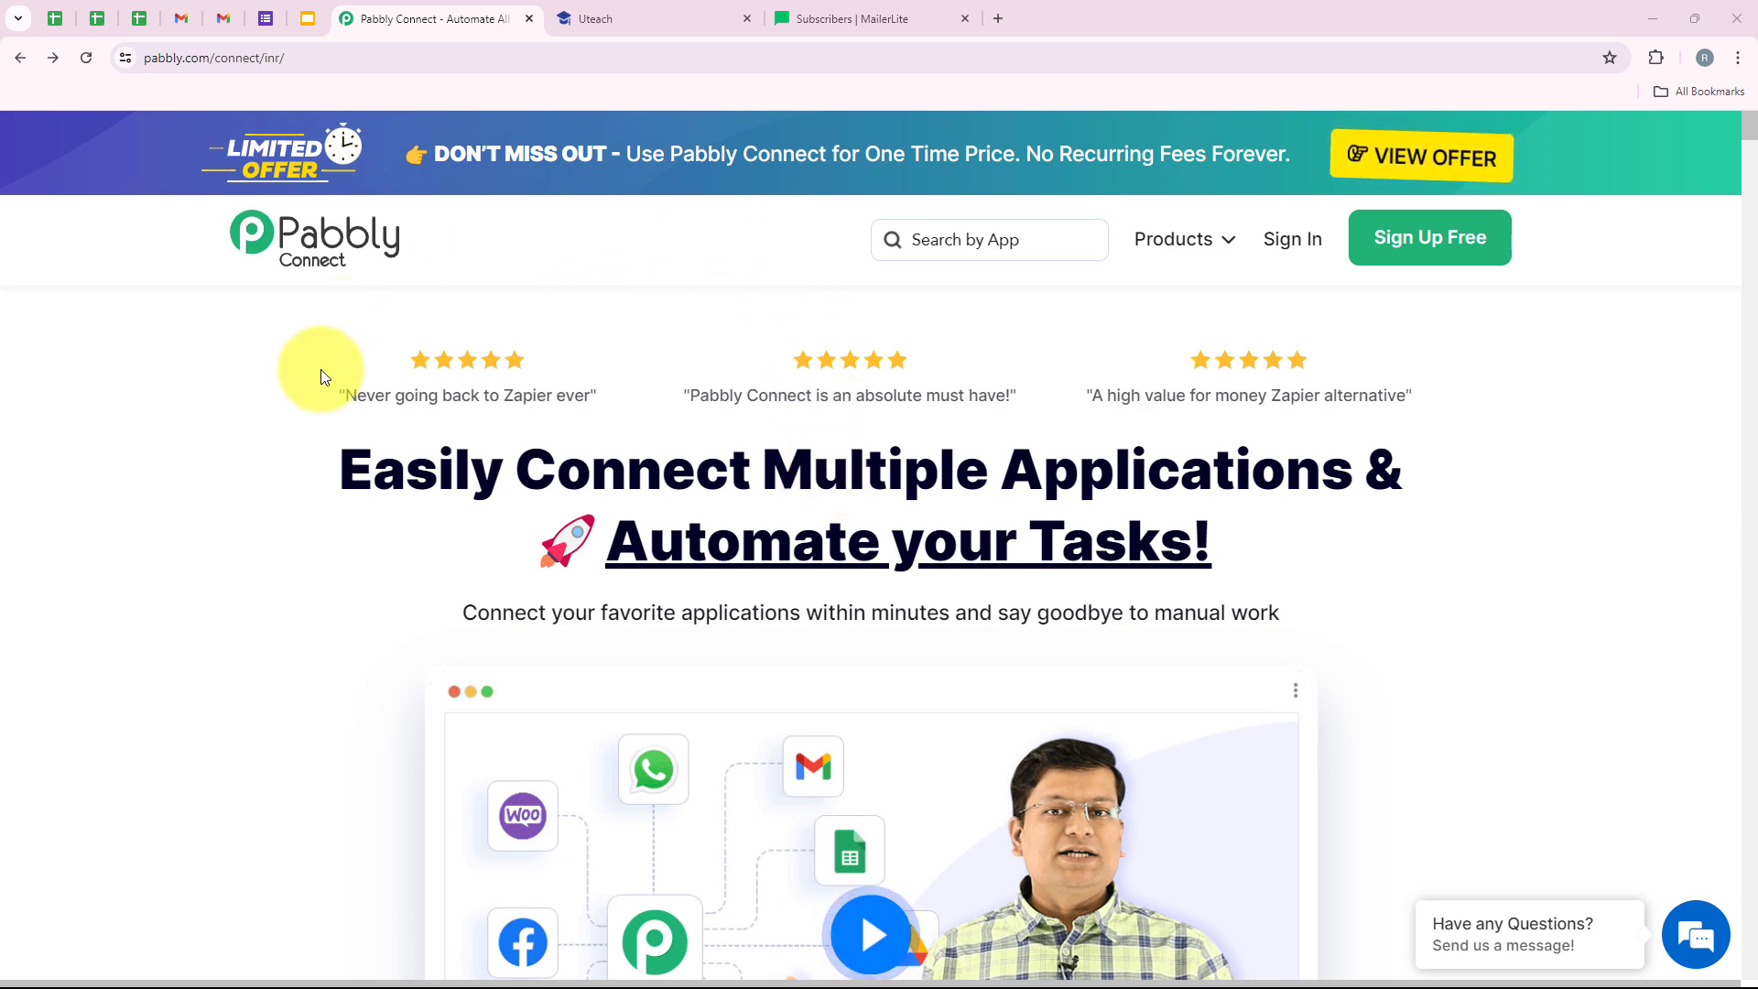
- Sign in to Pabbly and open Pabbly Connect from the All Pabbly Apps list in a new tab
{"action": "left_click", "coordinate": [458, 59]}
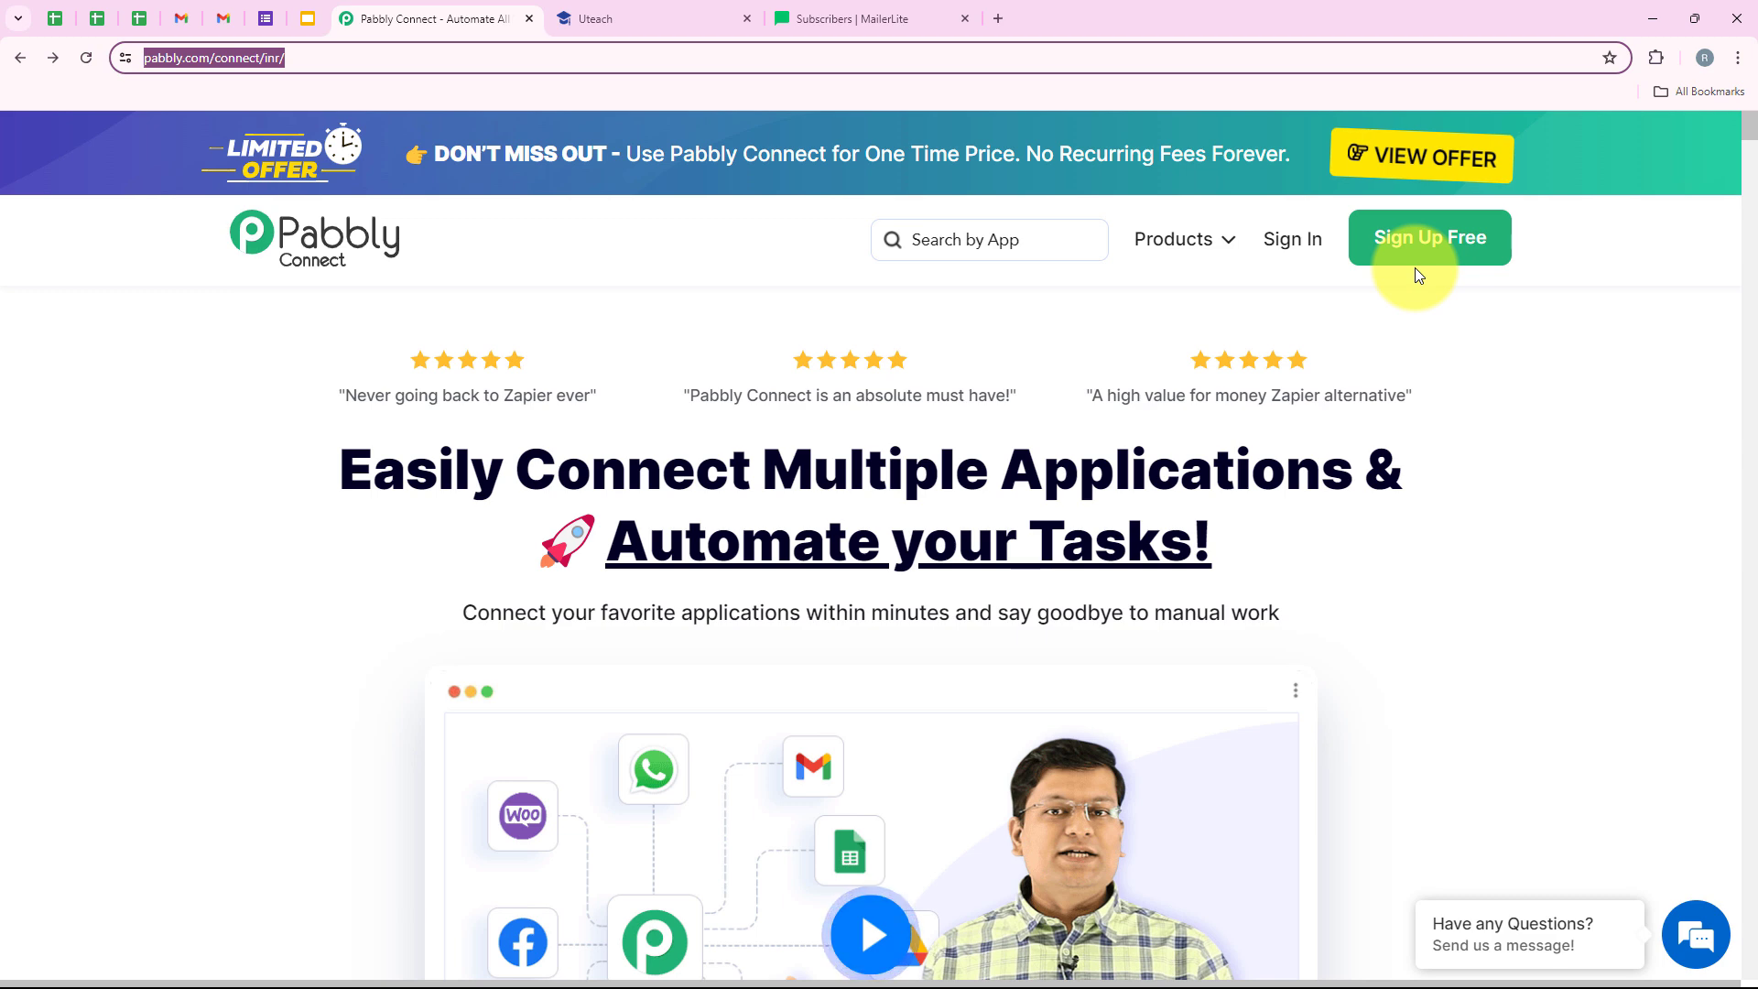
{"action": "left_click", "coordinate": [1292, 240]}
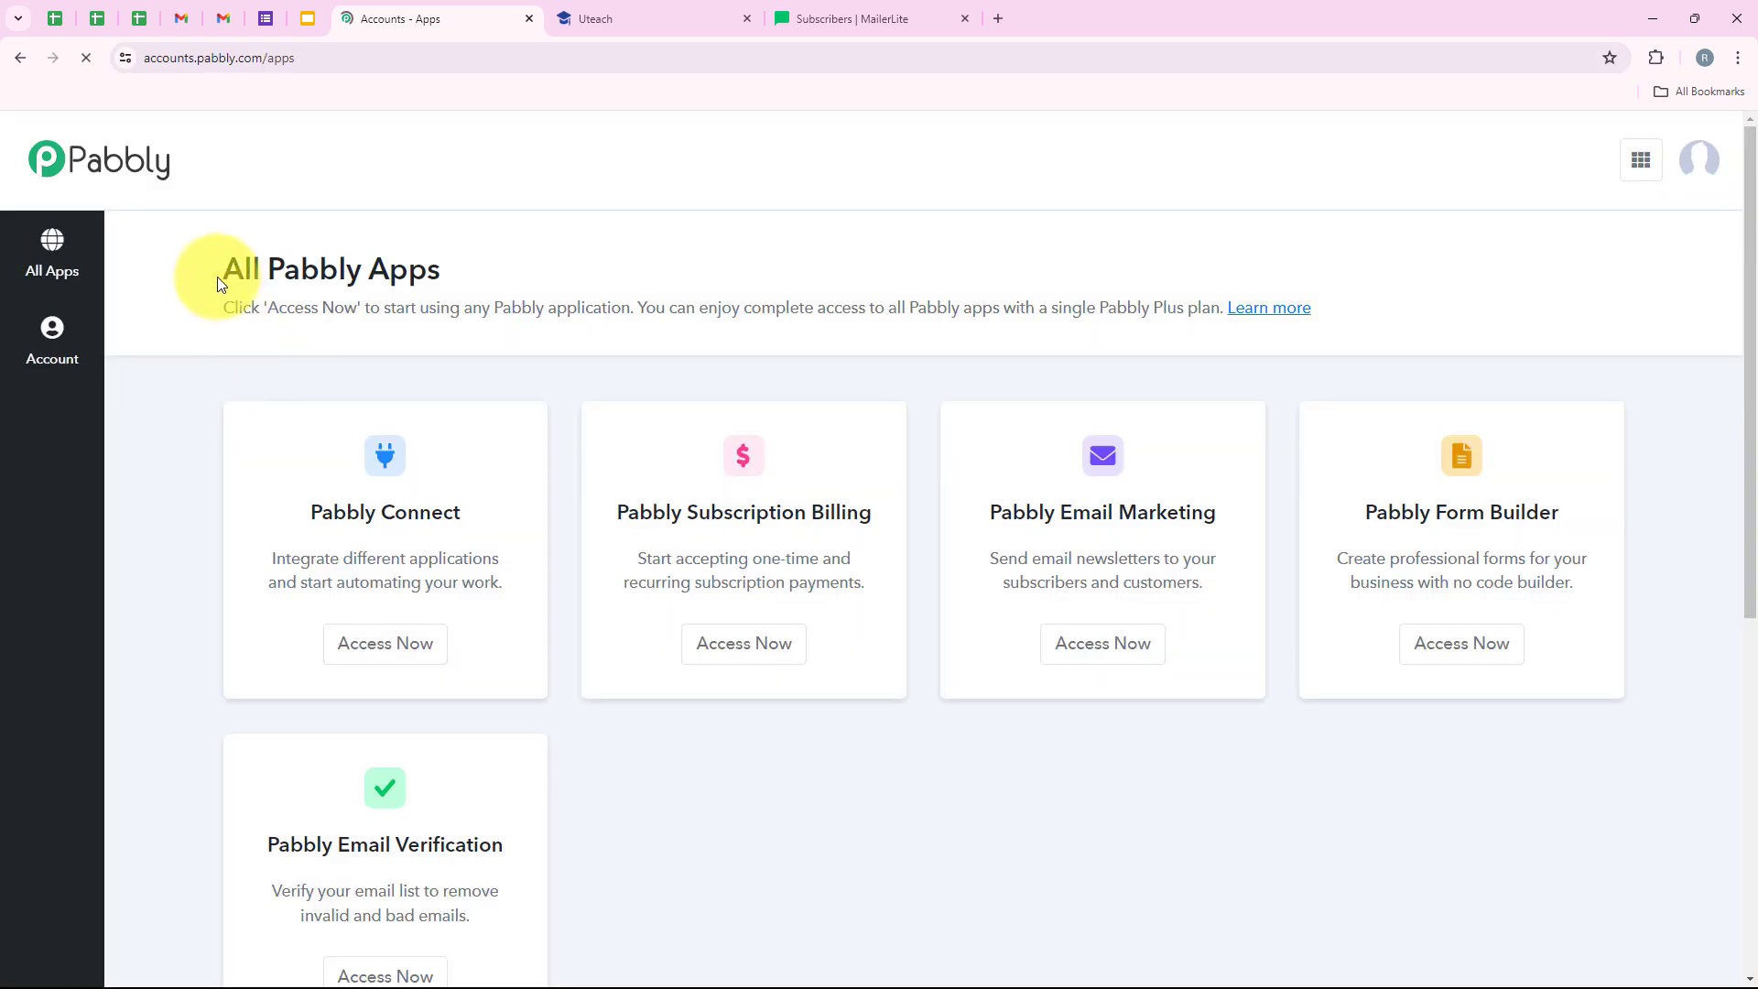
{"action": "left_click_drag", "start_coordinate": [220, 284], "coordinate": [437, 246]}
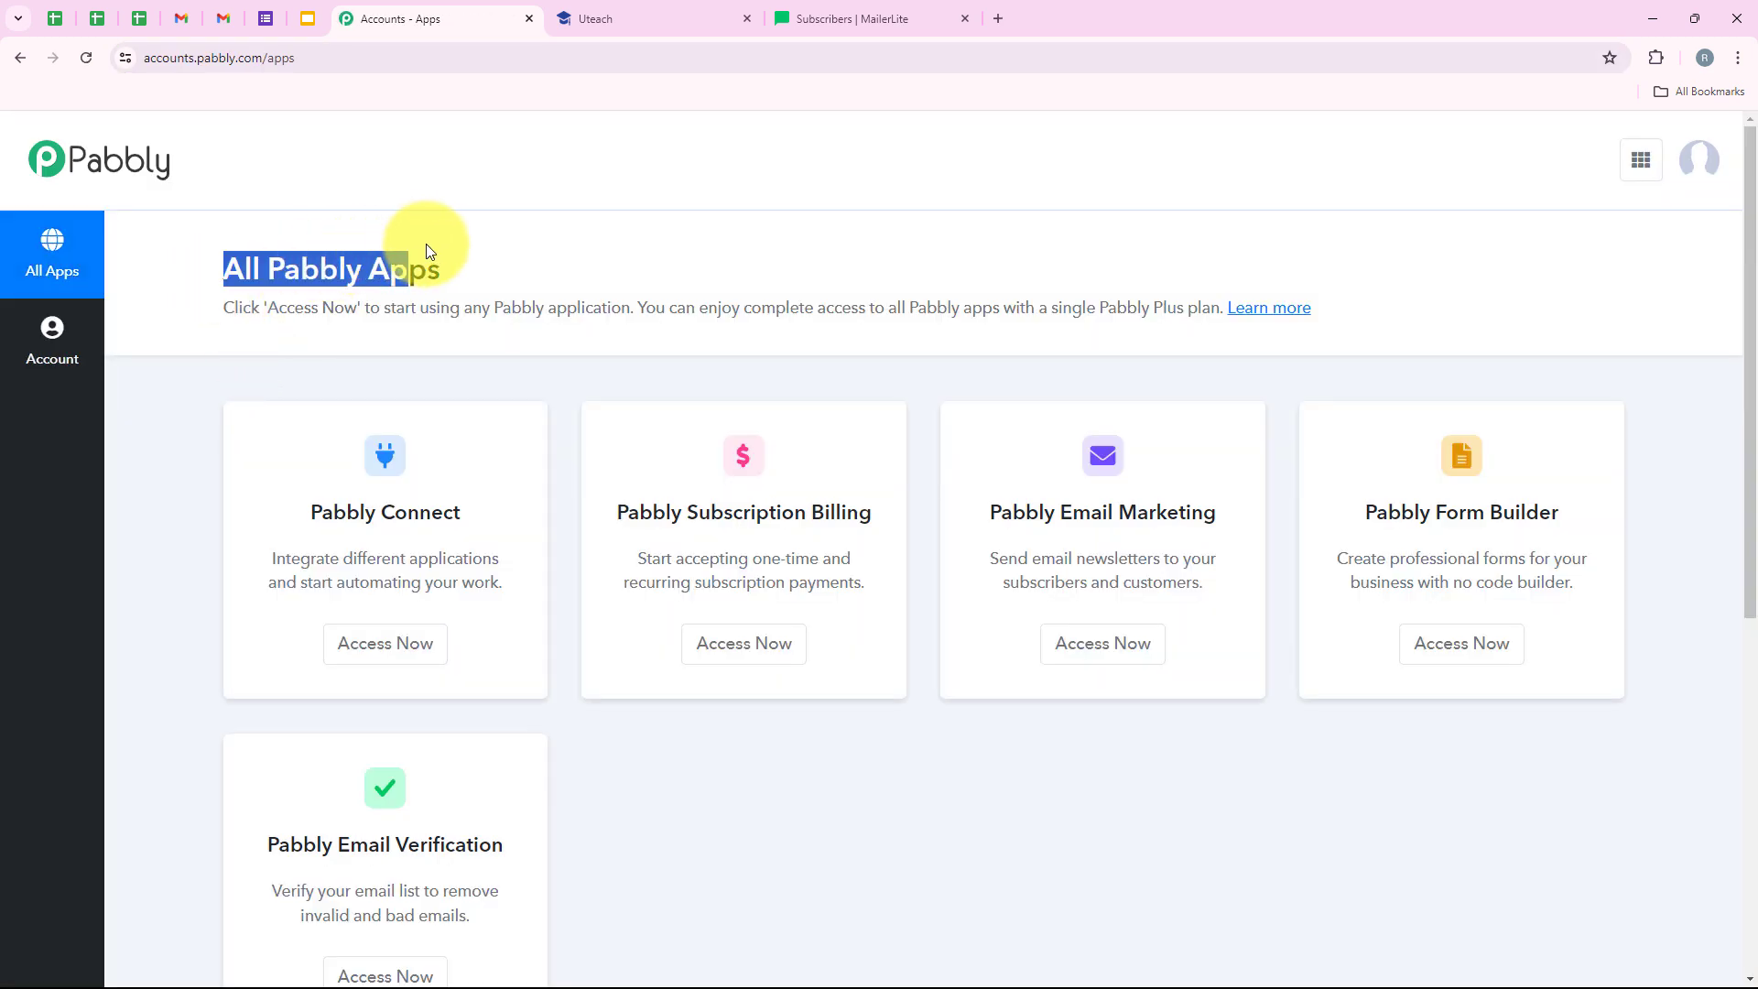
{"action": "scroll", "coordinate": [505, 608], "scroll_direction": "down", "scroll_amount": 1}
{"action": "scroll", "coordinate": [513, 656], "scroll_direction": "up", "scroll_amount": 1}
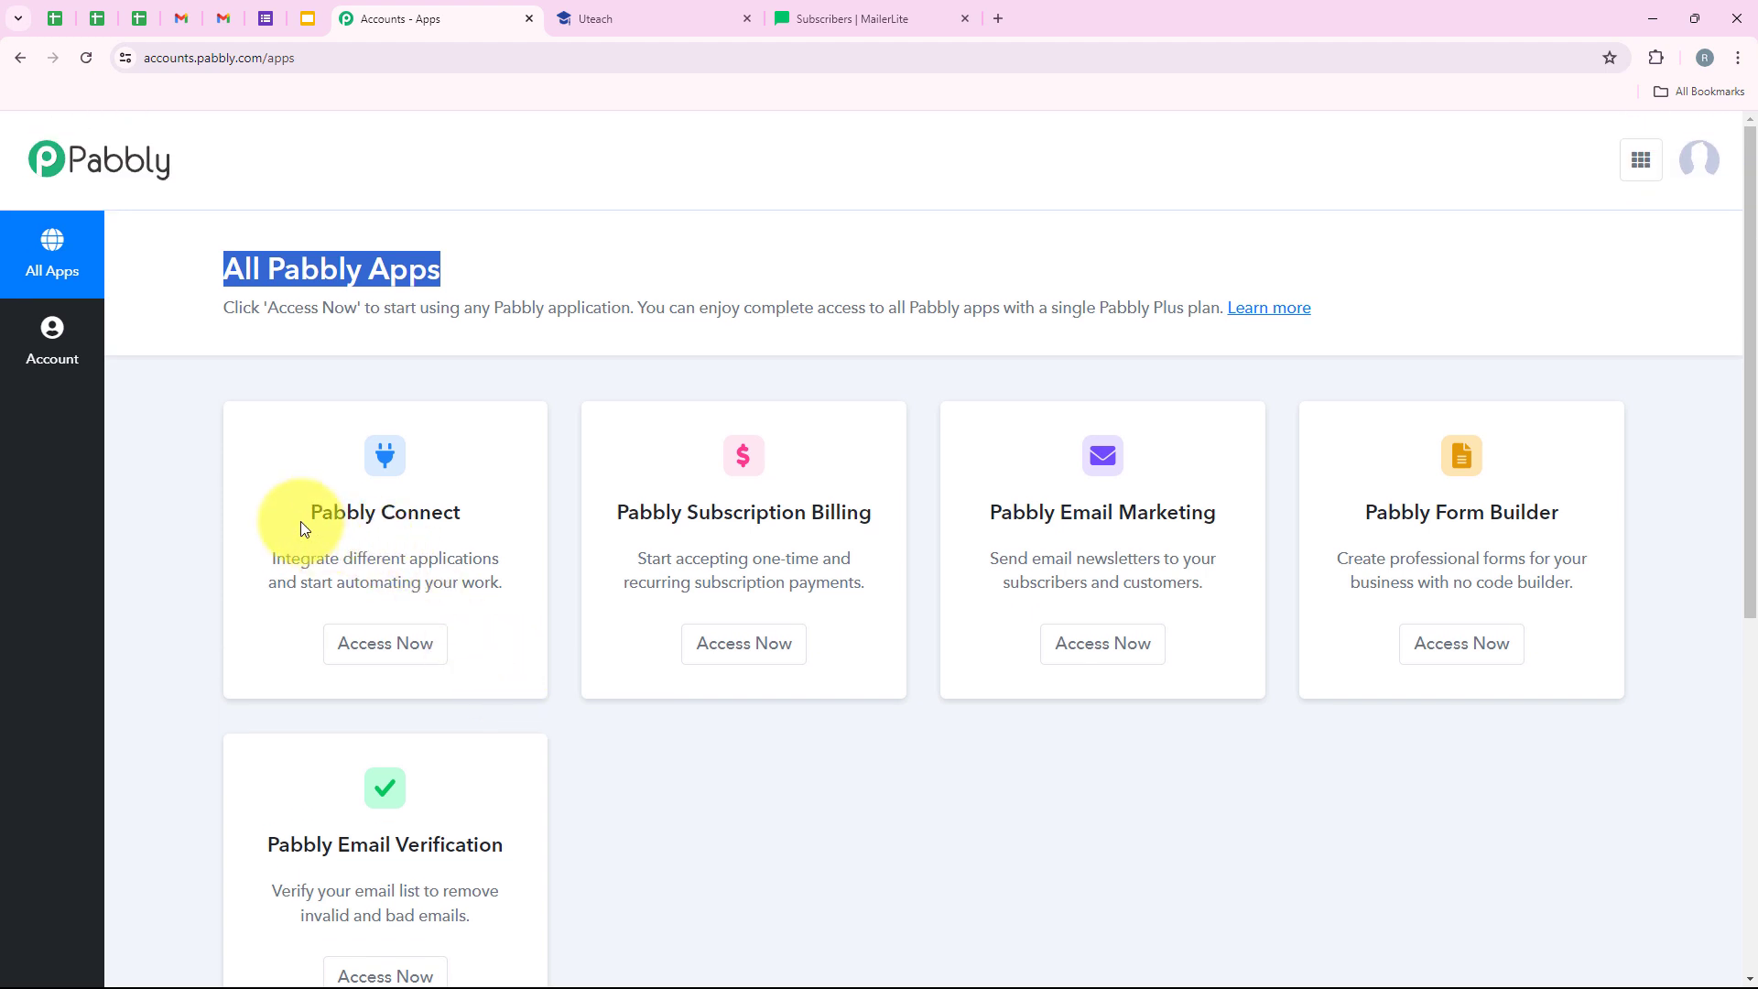
{"action": "left_click_drag", "start_coordinate": [305, 520], "coordinate": [463, 506]}
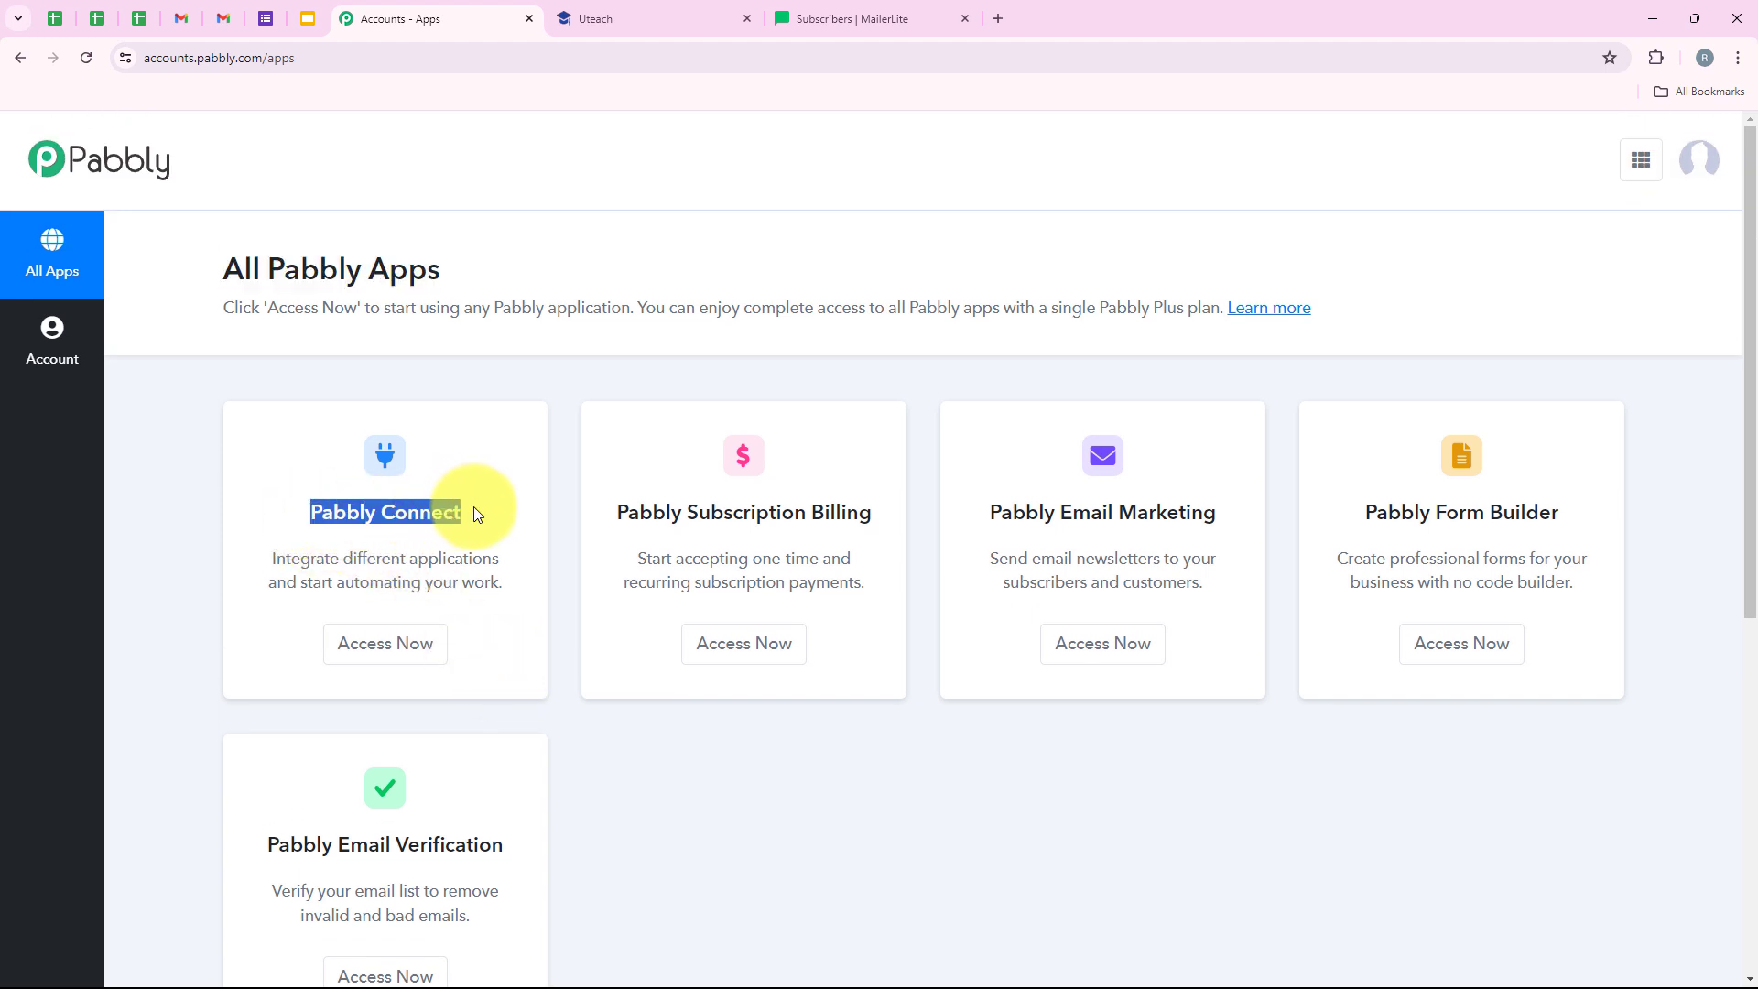
{"action": "left_click_drag", "start_coordinate": [346, 555], "coordinate": [502, 557]}
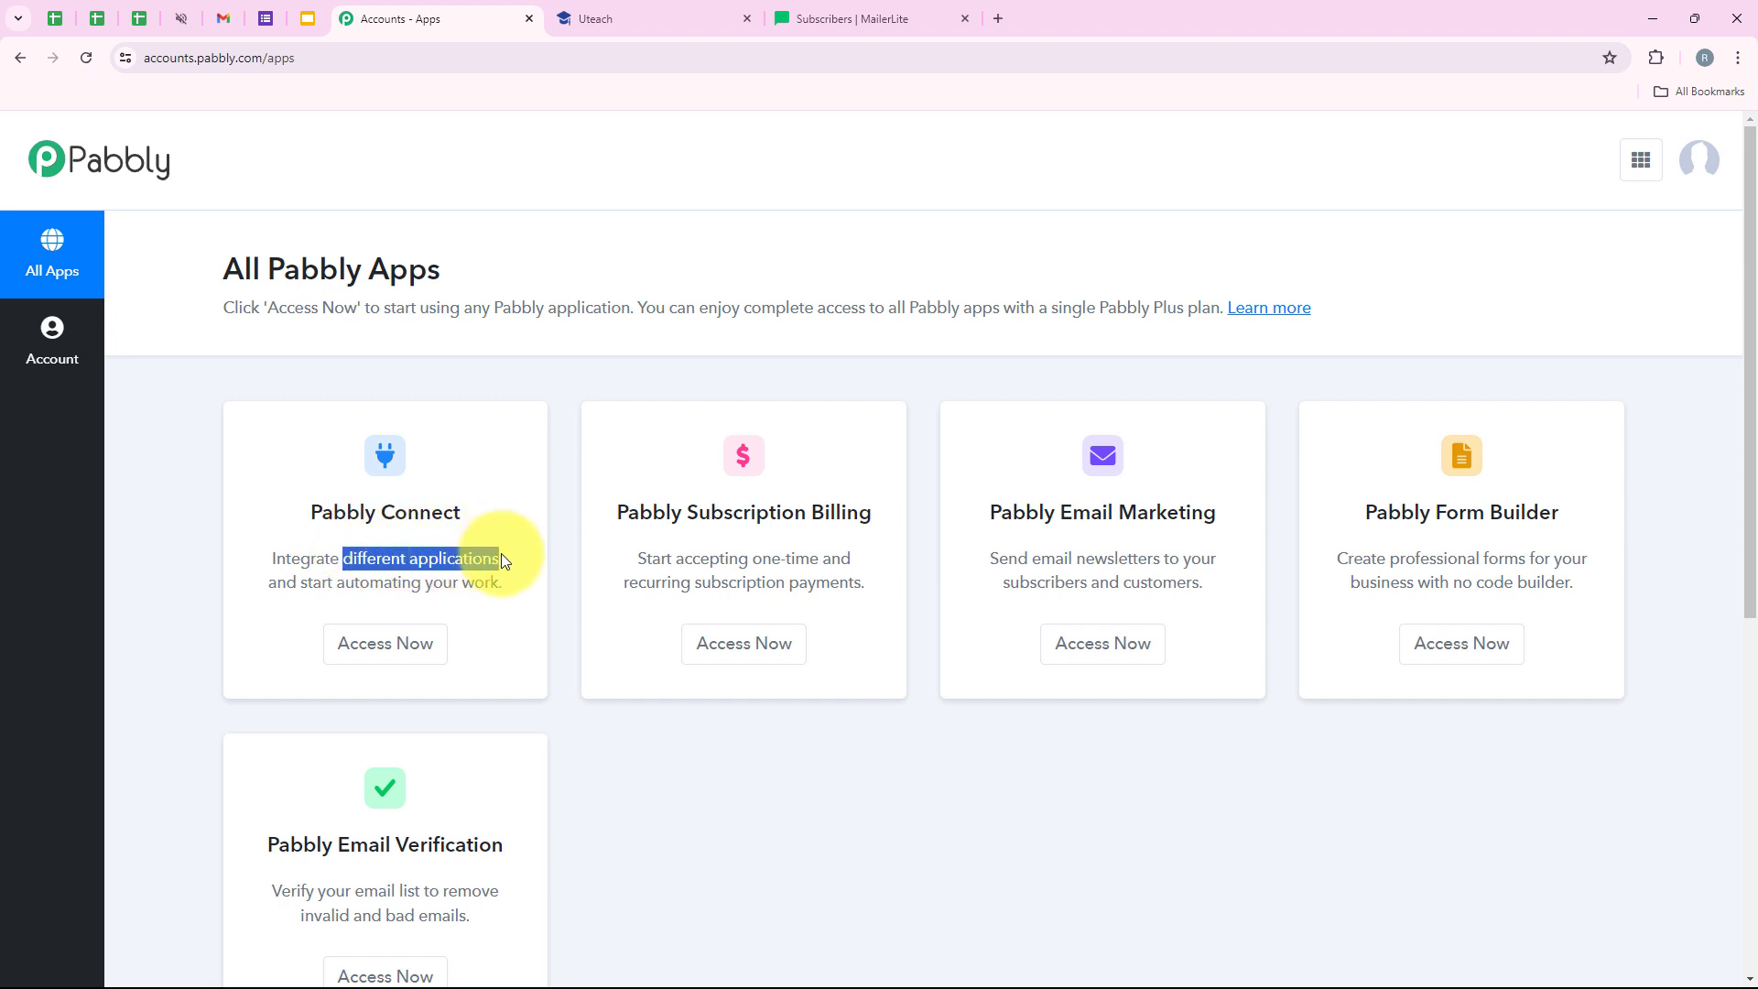
{"action": "left_click", "coordinate": [399, 645]}
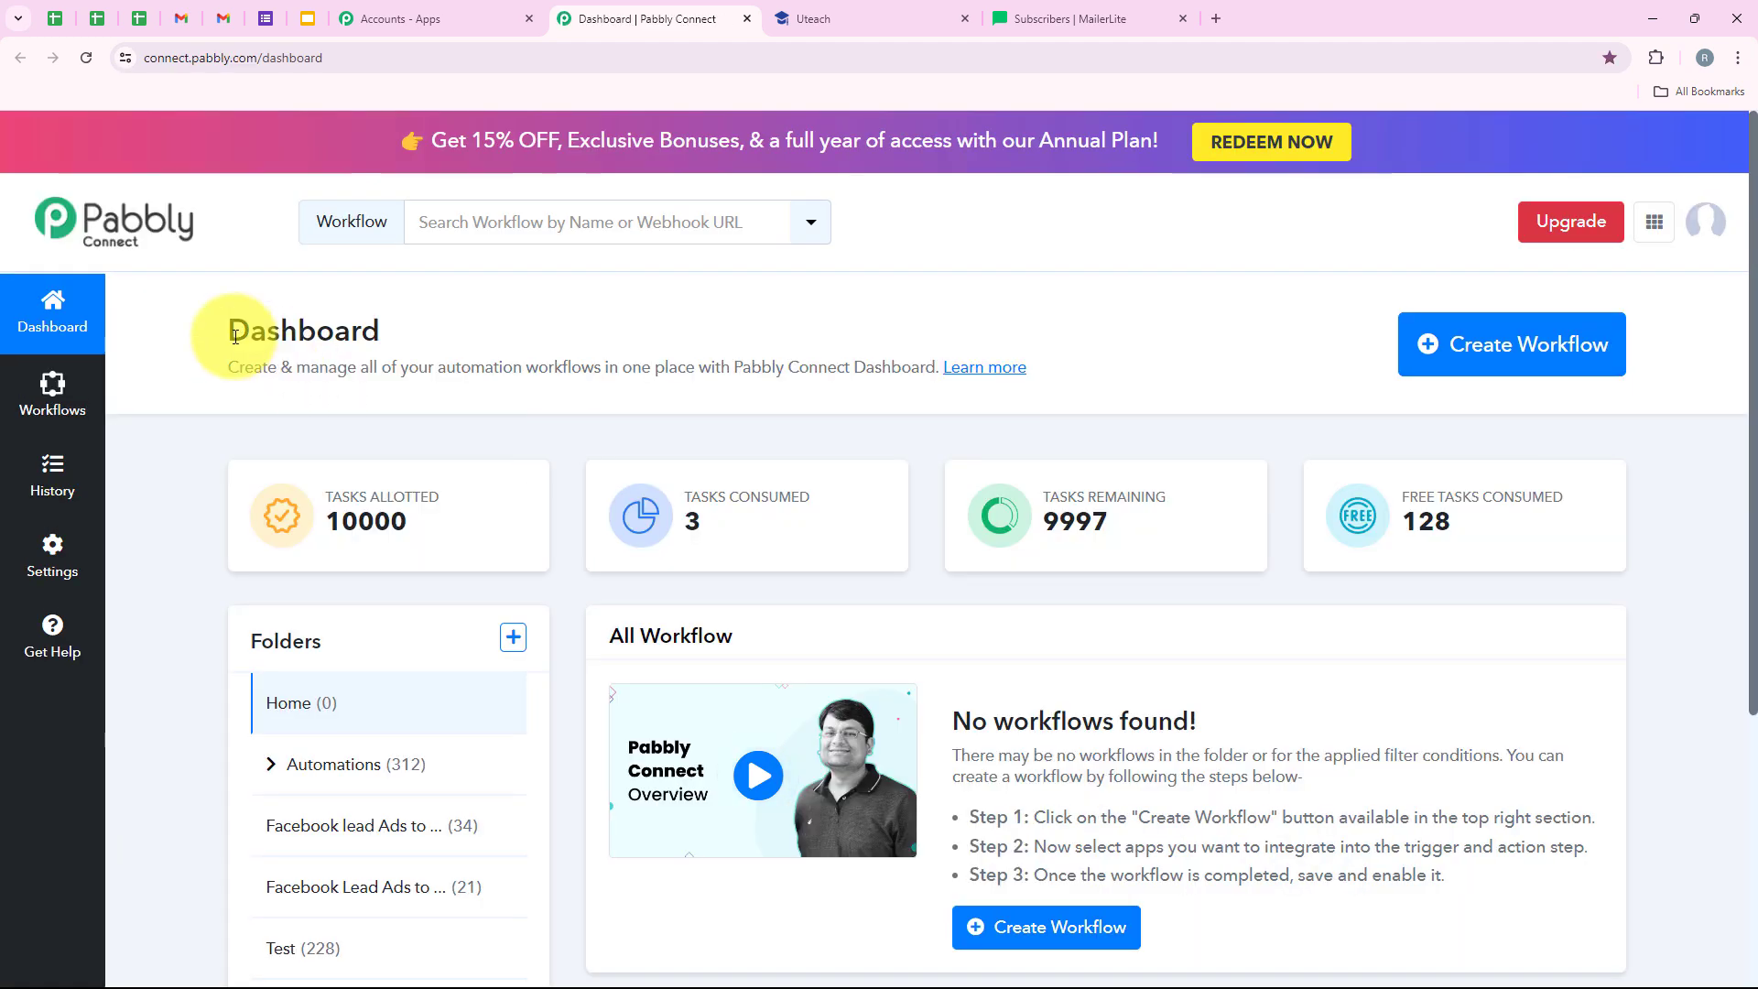
{"action": "left_click_drag", "start_coordinate": [219, 328], "coordinate": [393, 322]}
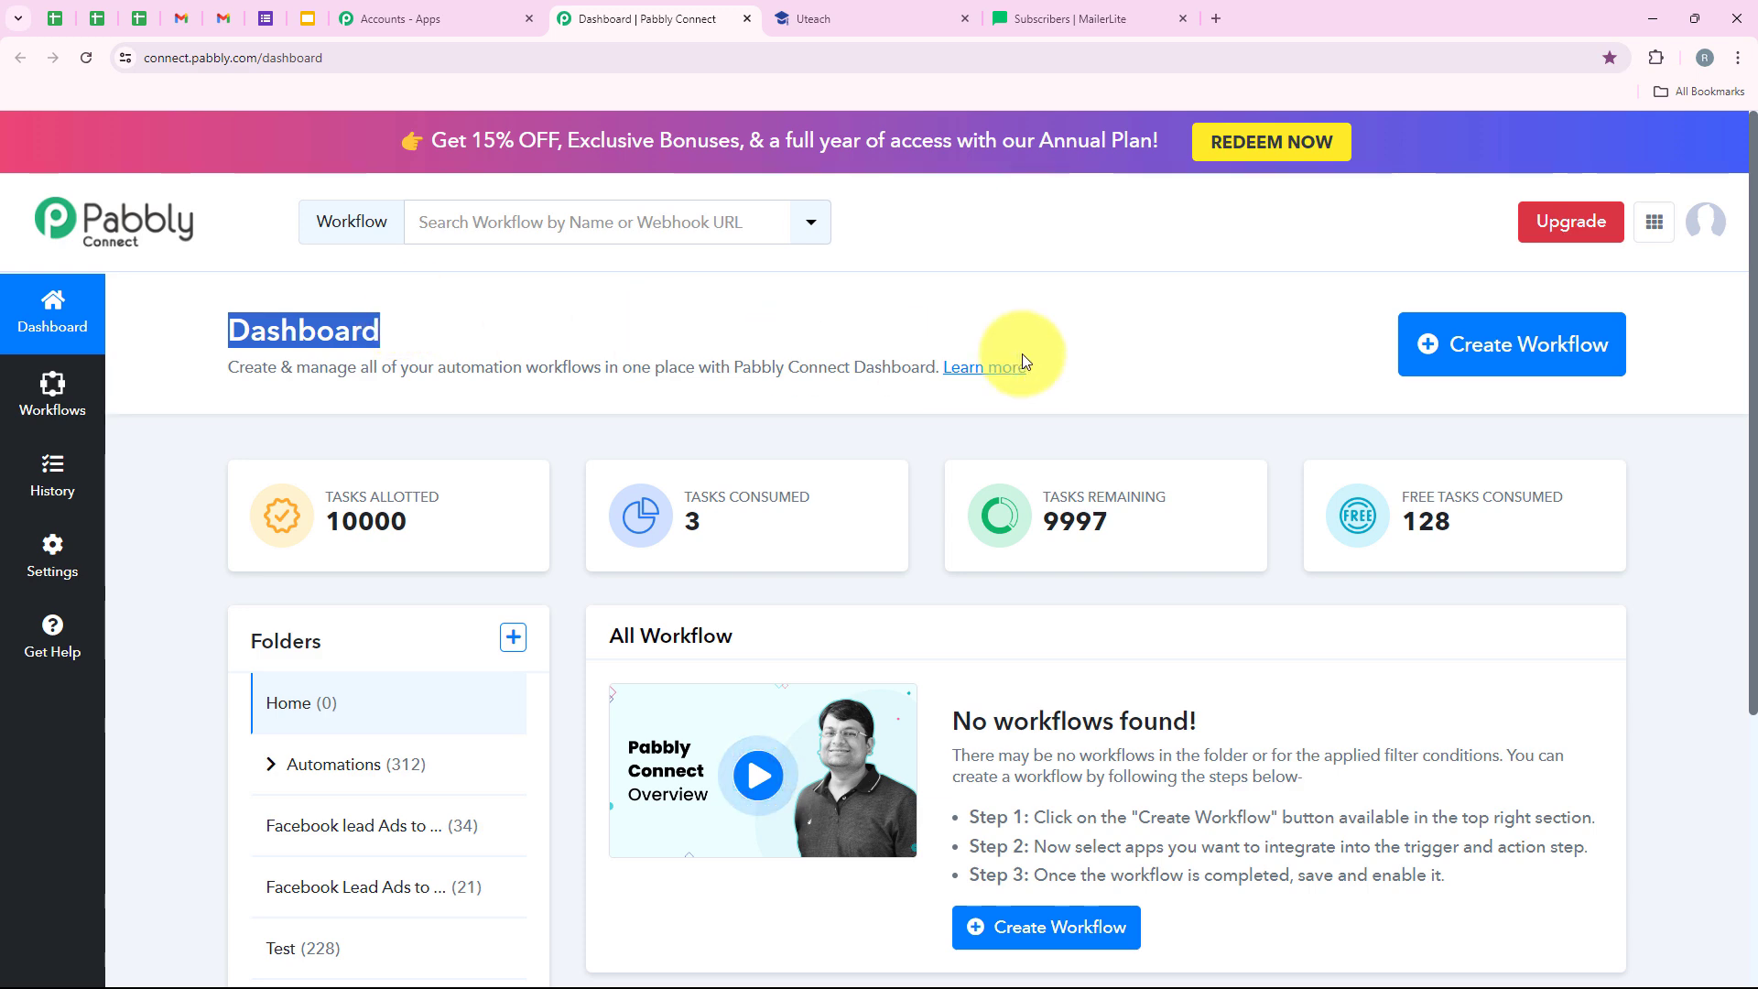
- Create a workflow in the Automations folder named 'How to Add Uteach Student to MailerLite as Subscriber (Automatically)'
{"action": "left_click", "coordinate": [1425, 353]}
{"action": "left_click_drag", "start_coordinate": [757, 442], "coordinate": [597, 457]}
{"action": "left_click_drag", "start_coordinate": [721, 569], "coordinate": [569, 582]}
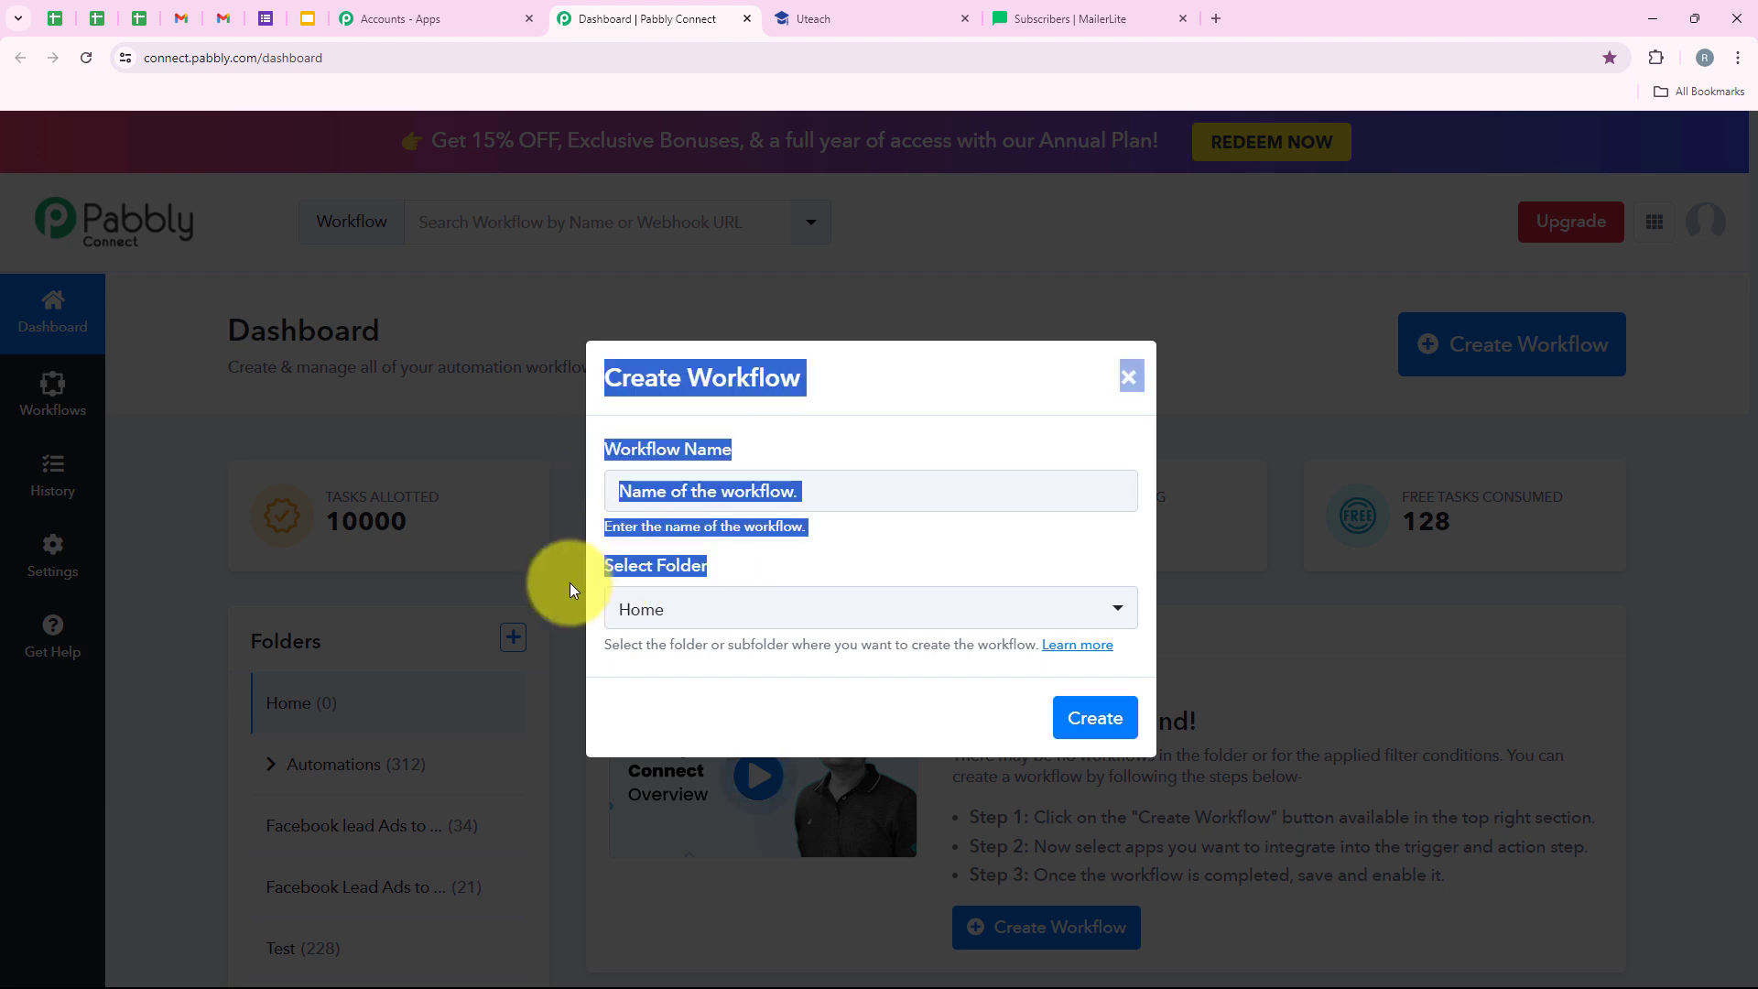
{"action": "left_click", "coordinate": [678, 612]}
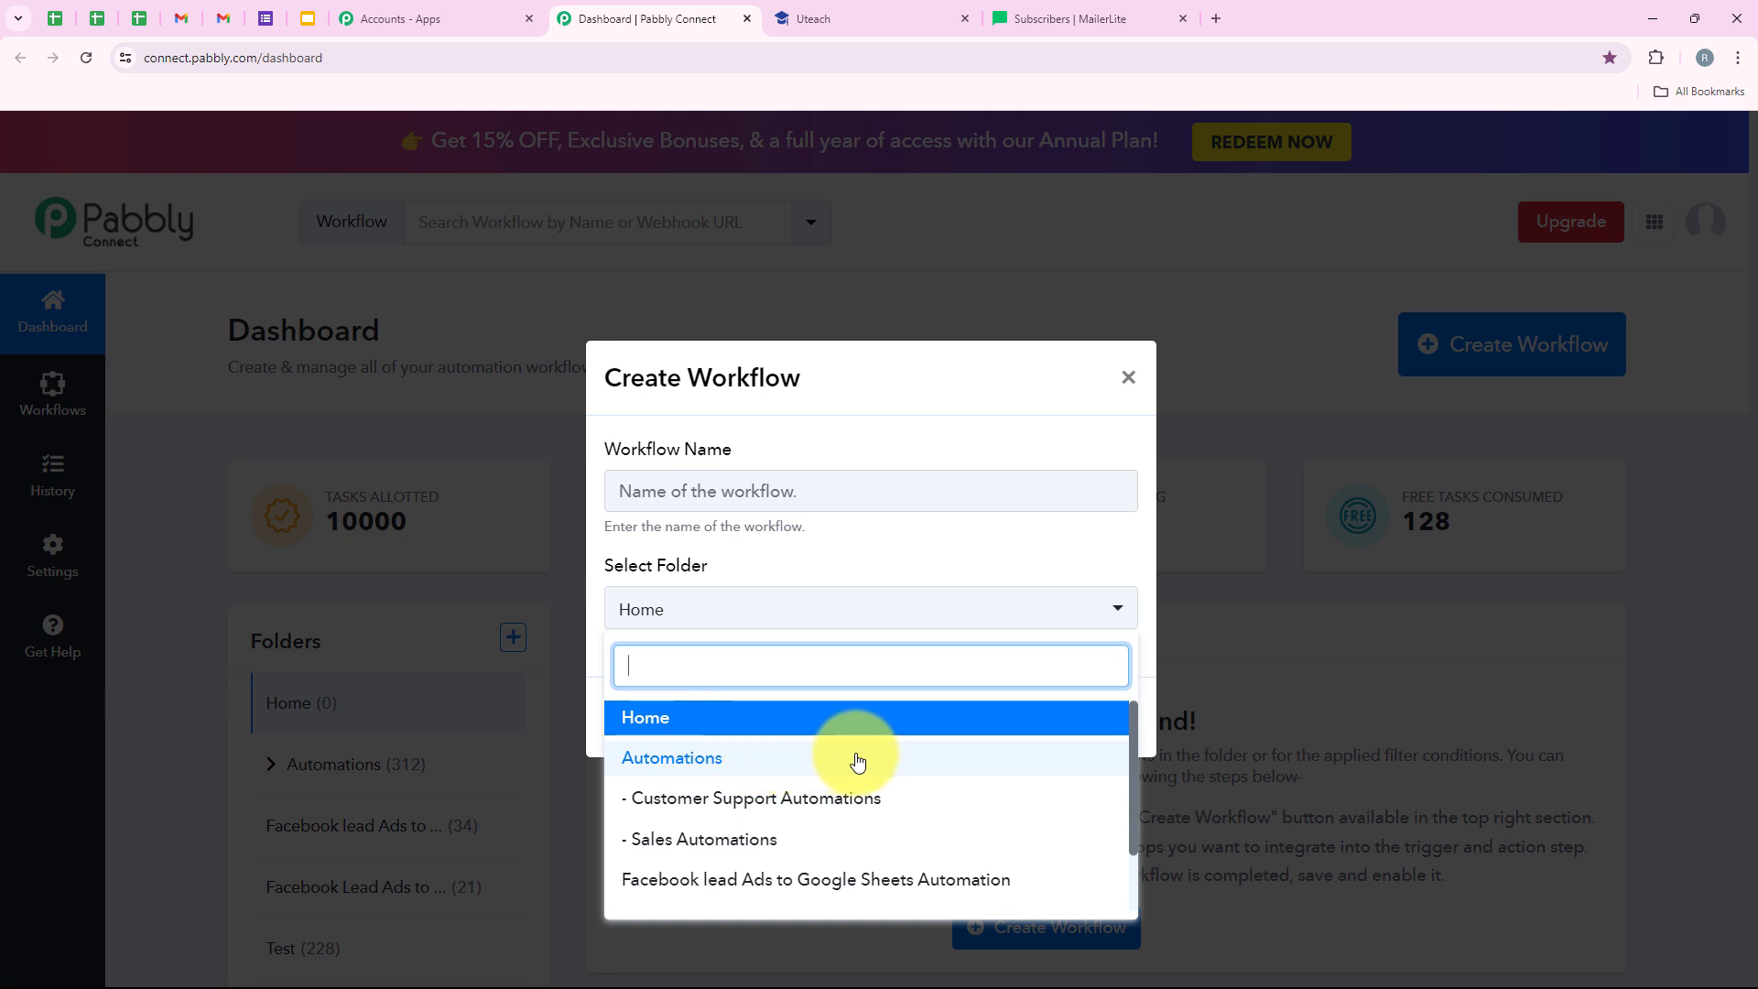
{"action": "left_click", "coordinate": [857, 762]}
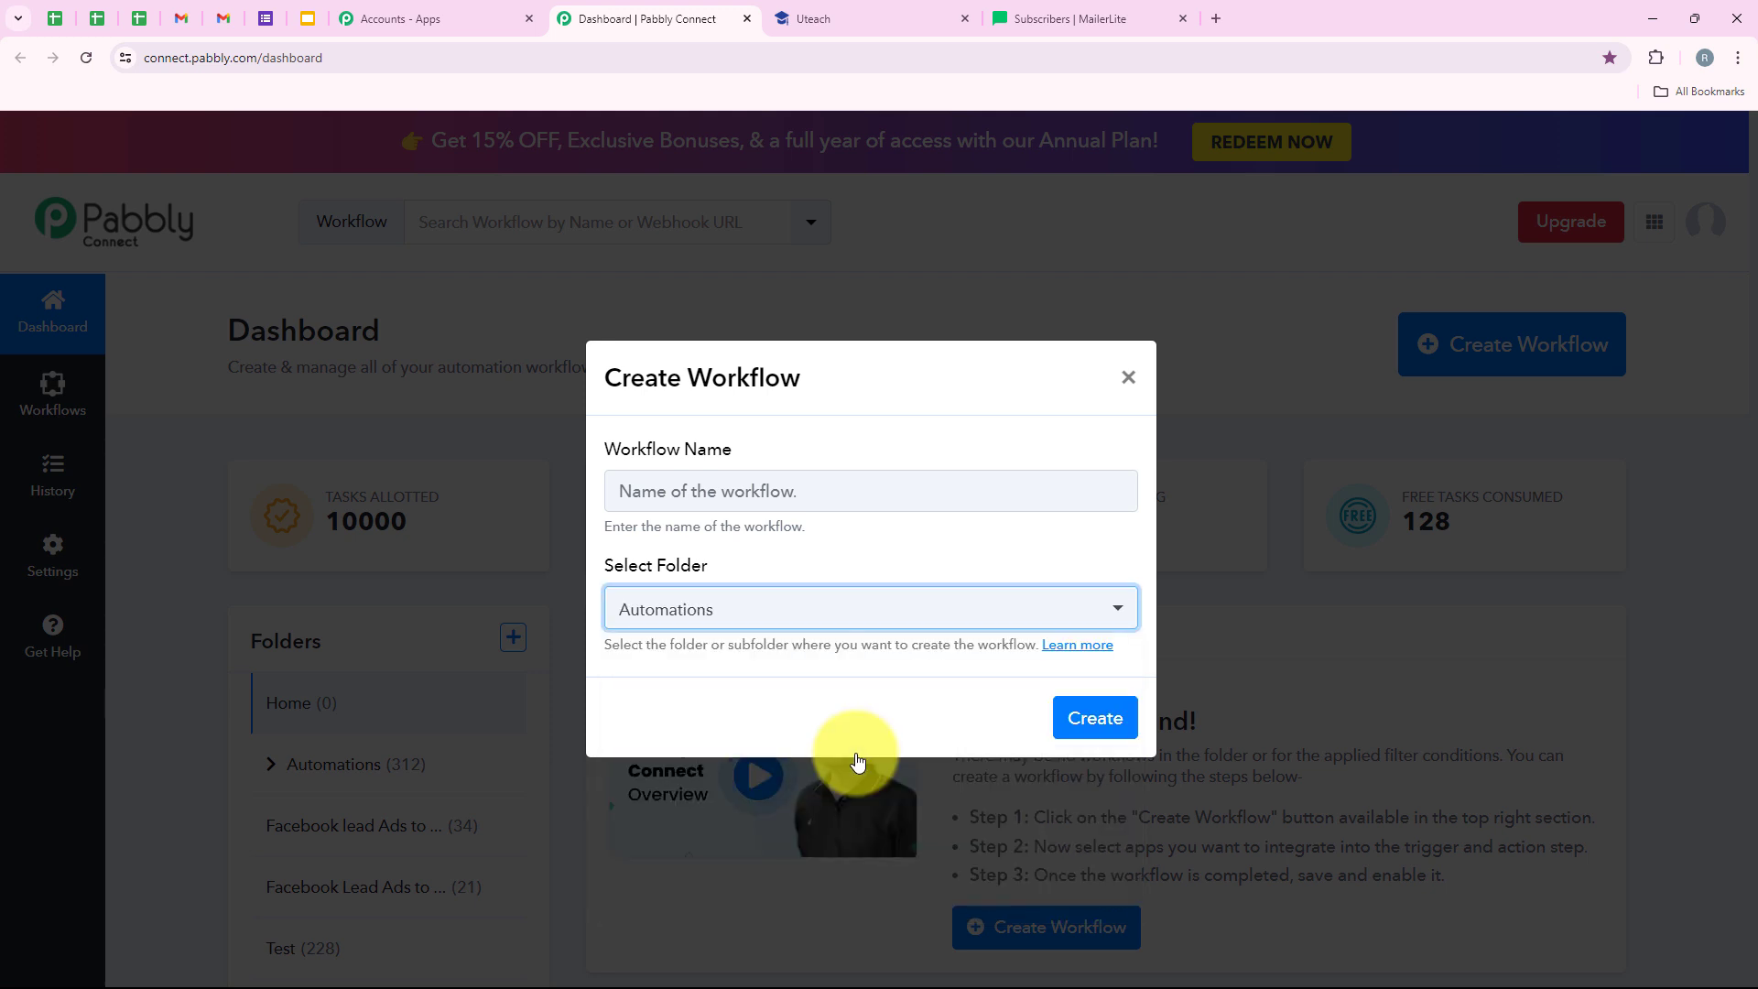
{"action": "left_click", "coordinate": [808, 492]}
{"action": "key", "text": "ctrl+v"}
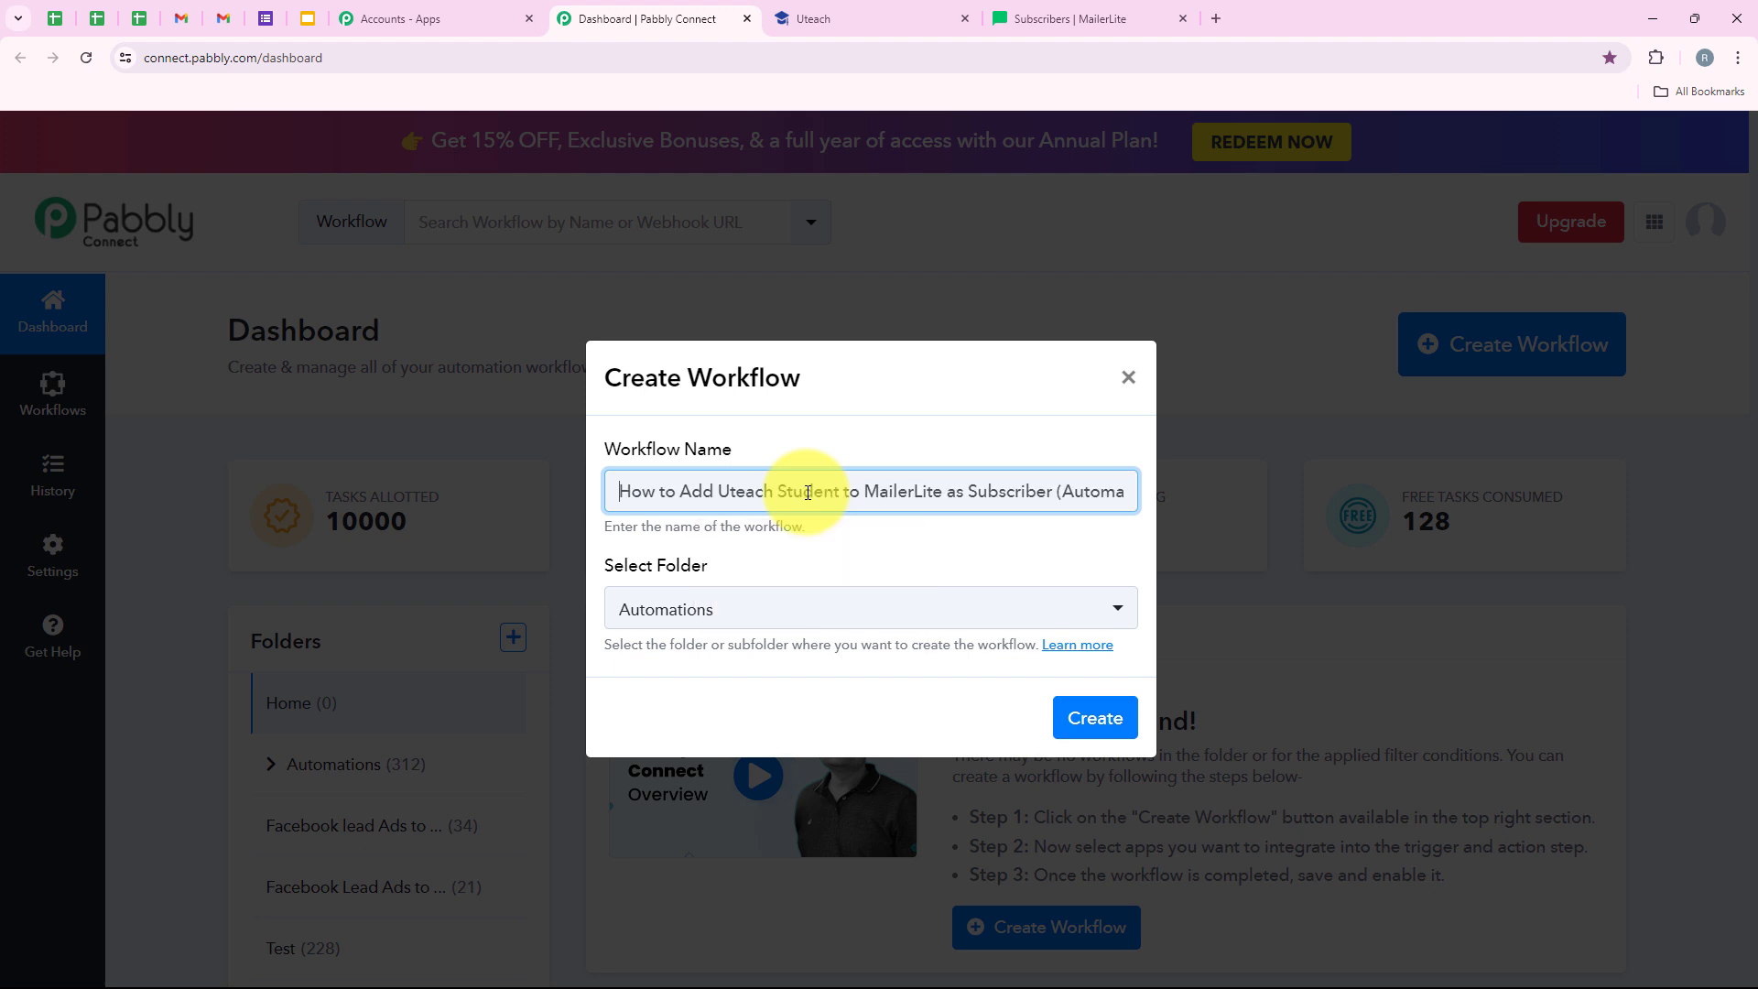
{"action": "left_click_drag", "start_coordinate": [836, 490], "coordinate": [1141, 495]}
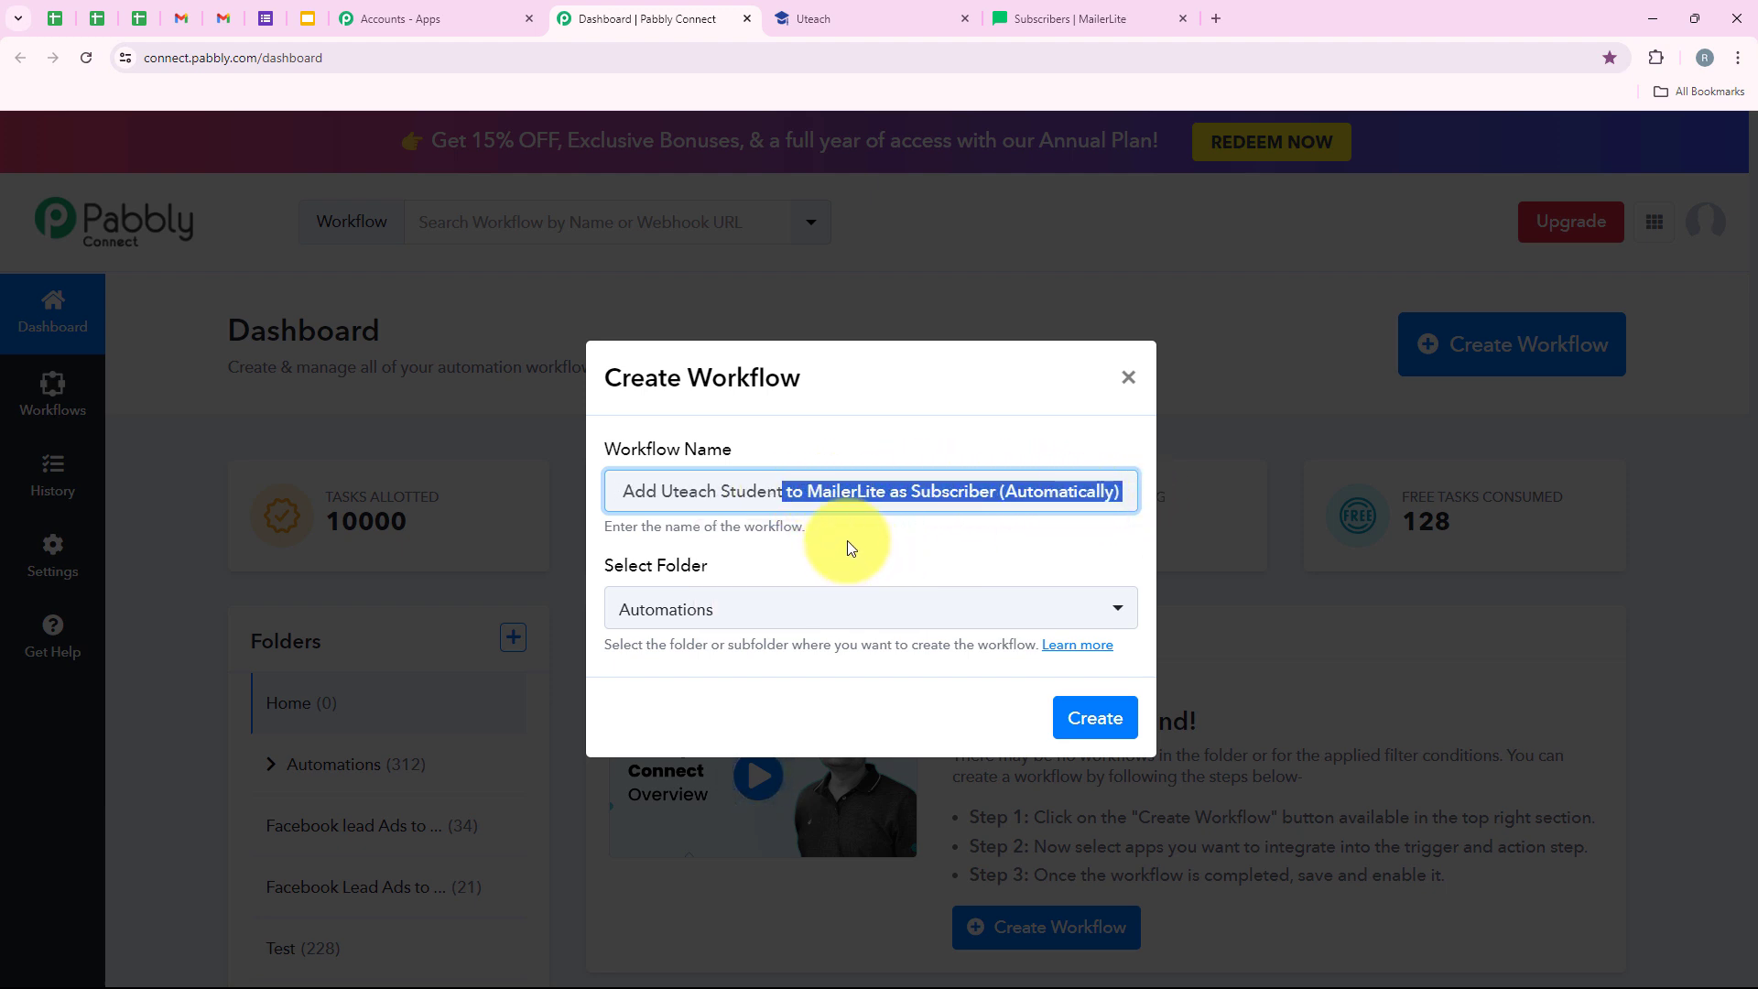
{"action": "left_click", "coordinate": [1080, 718]}
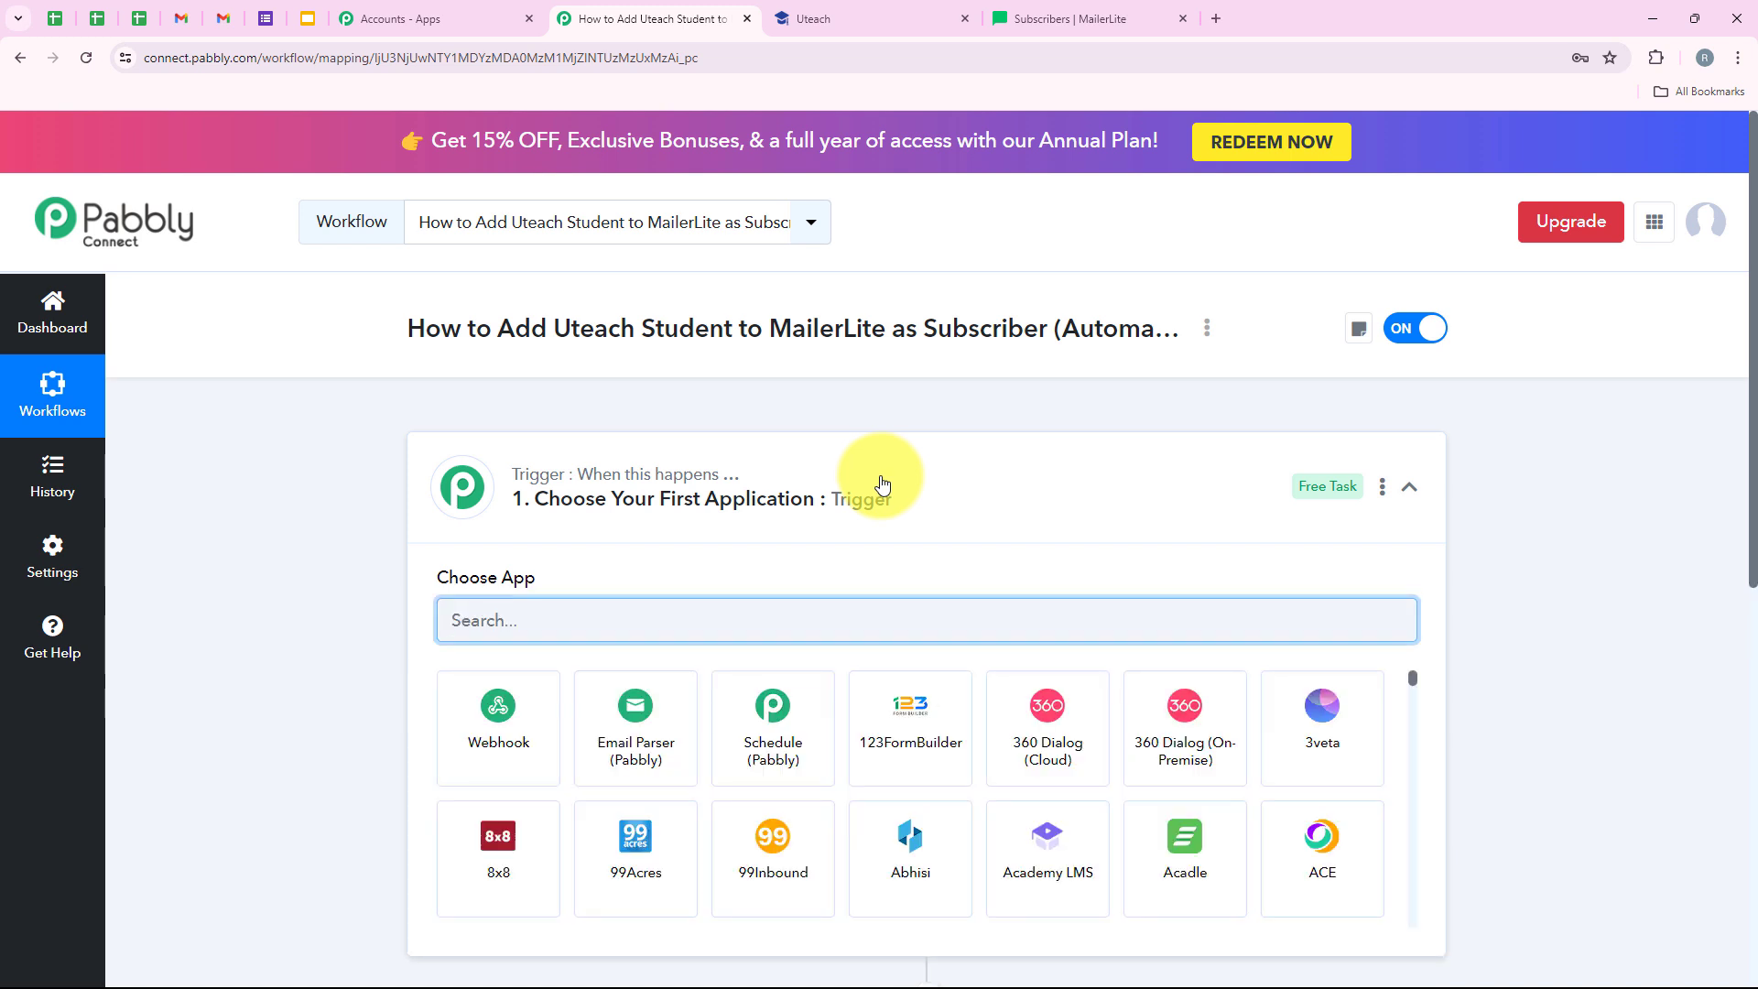
- Expand the trigger step, search 'Utea' and choose Uteach as the trigger app
{"action": "left_click", "coordinate": [882, 484]}
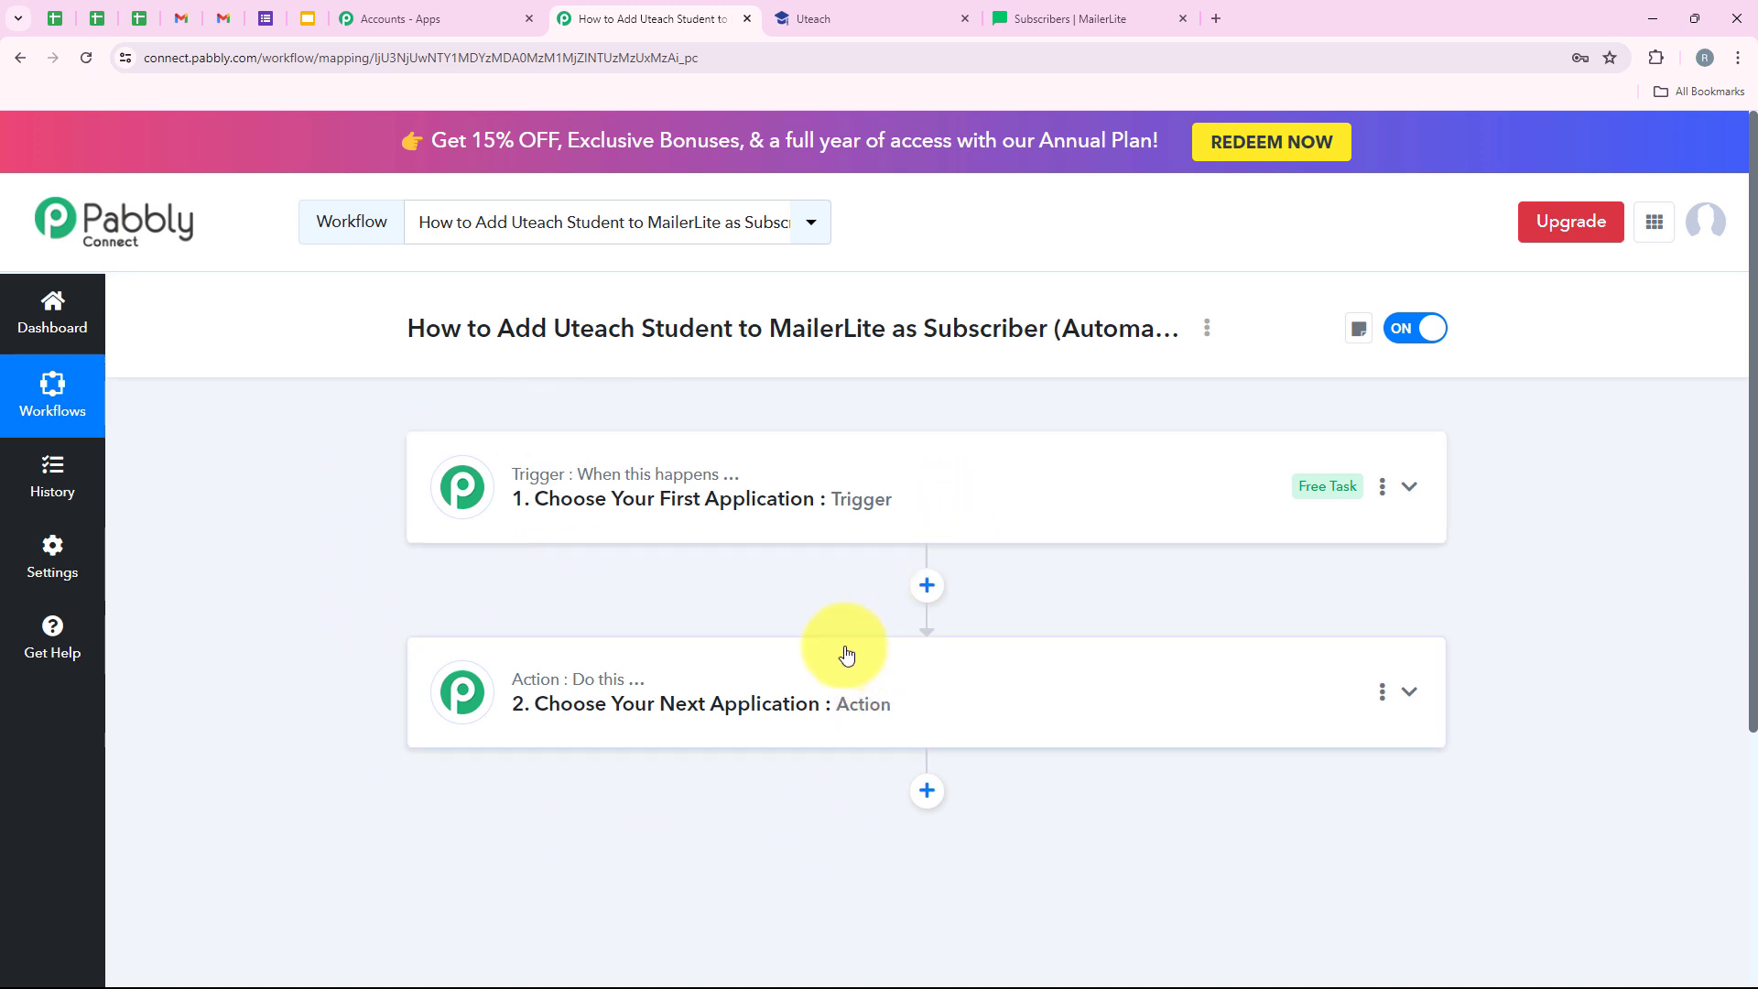
{"action": "left_click", "coordinate": [714, 471]}
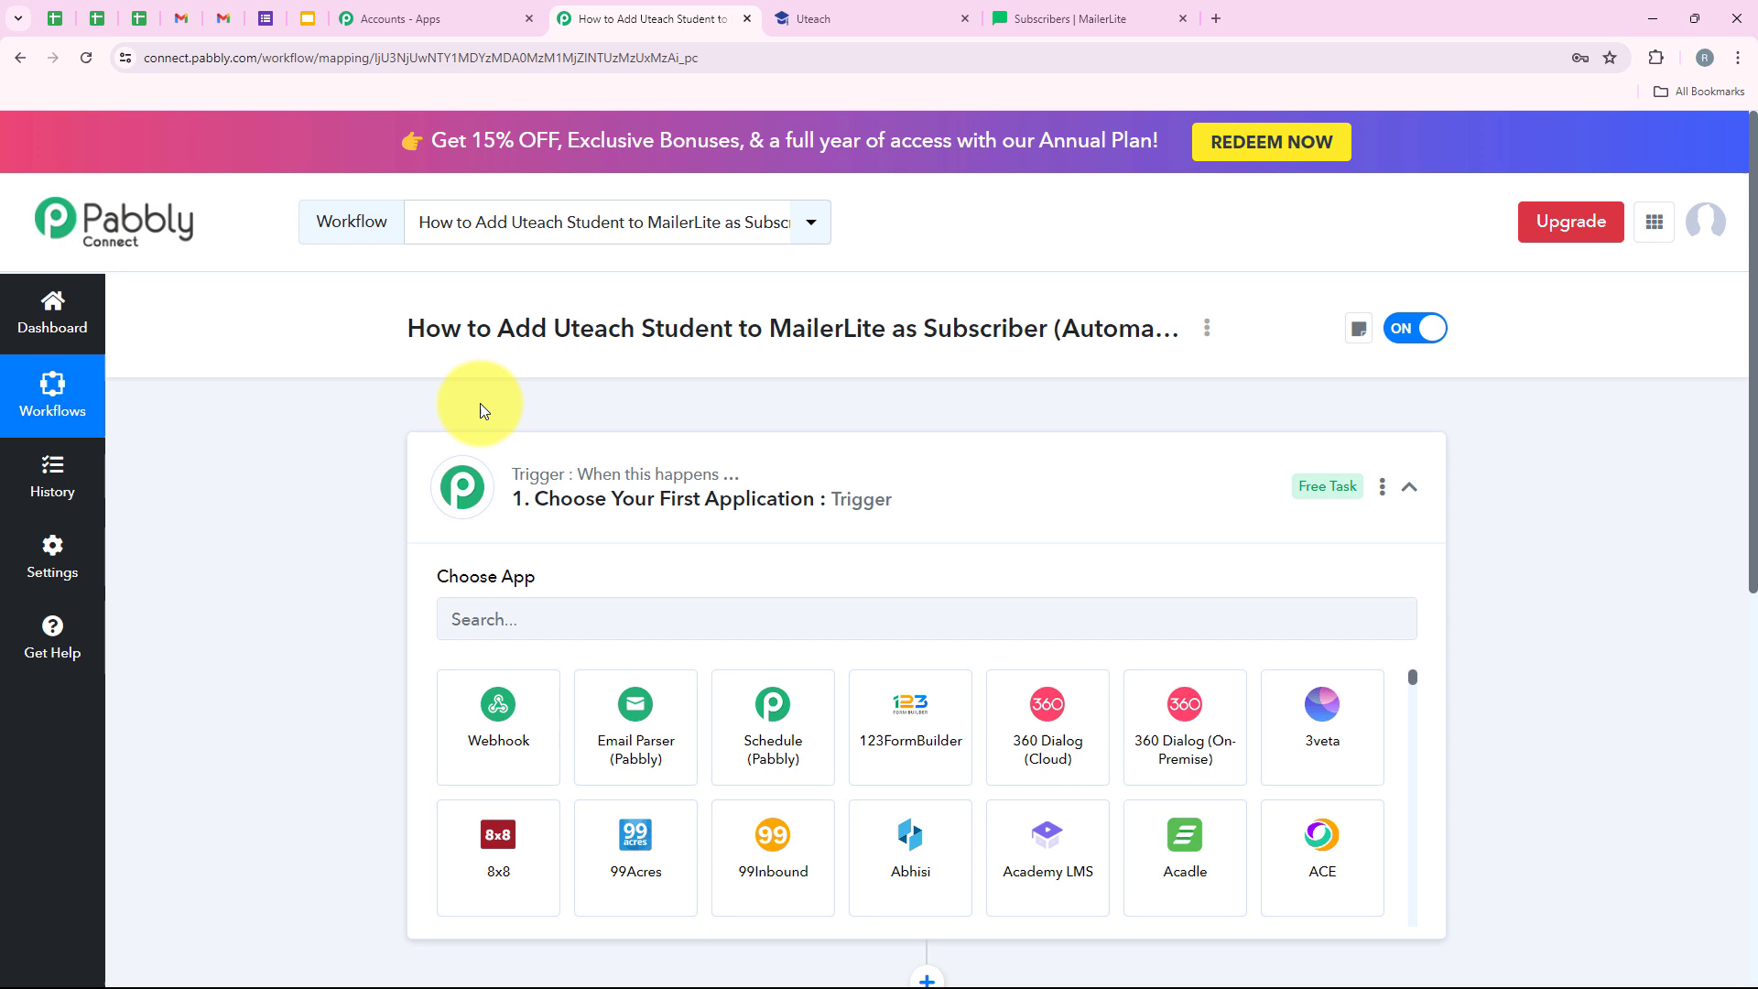
{"action": "left_click", "coordinate": [467, 509]}
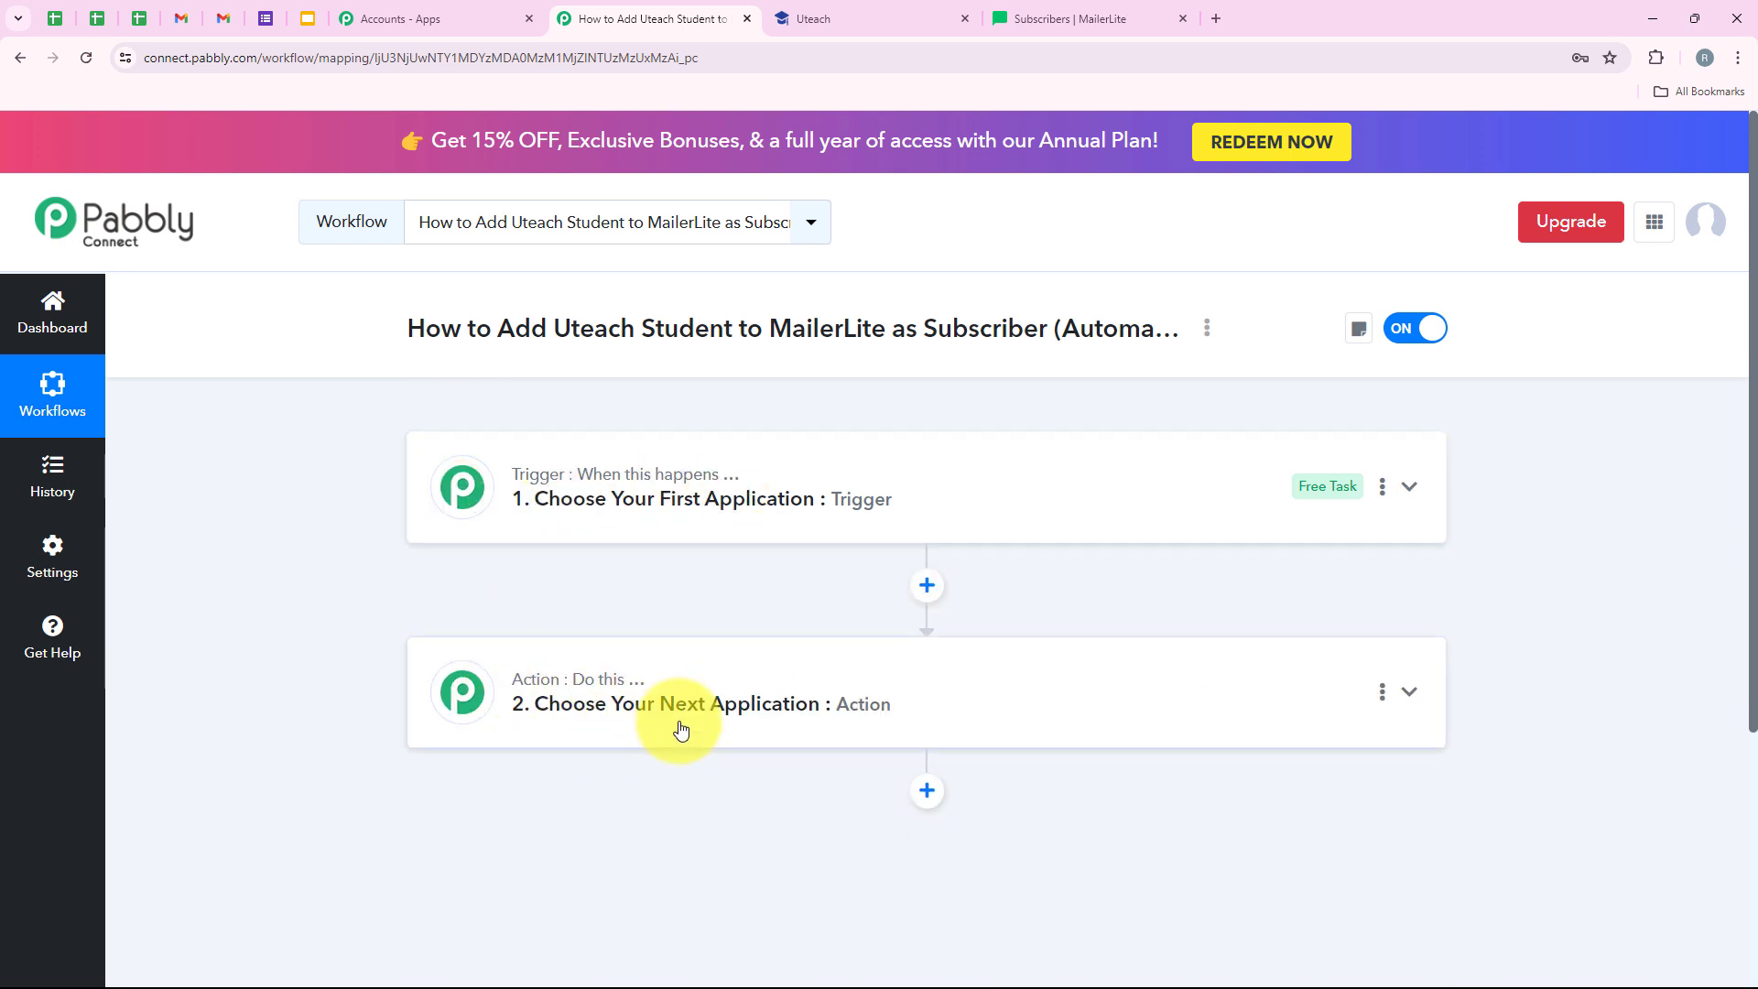
{"action": "left_click", "coordinate": [597, 513]}
{"action": "left_click", "coordinate": [515, 609]}
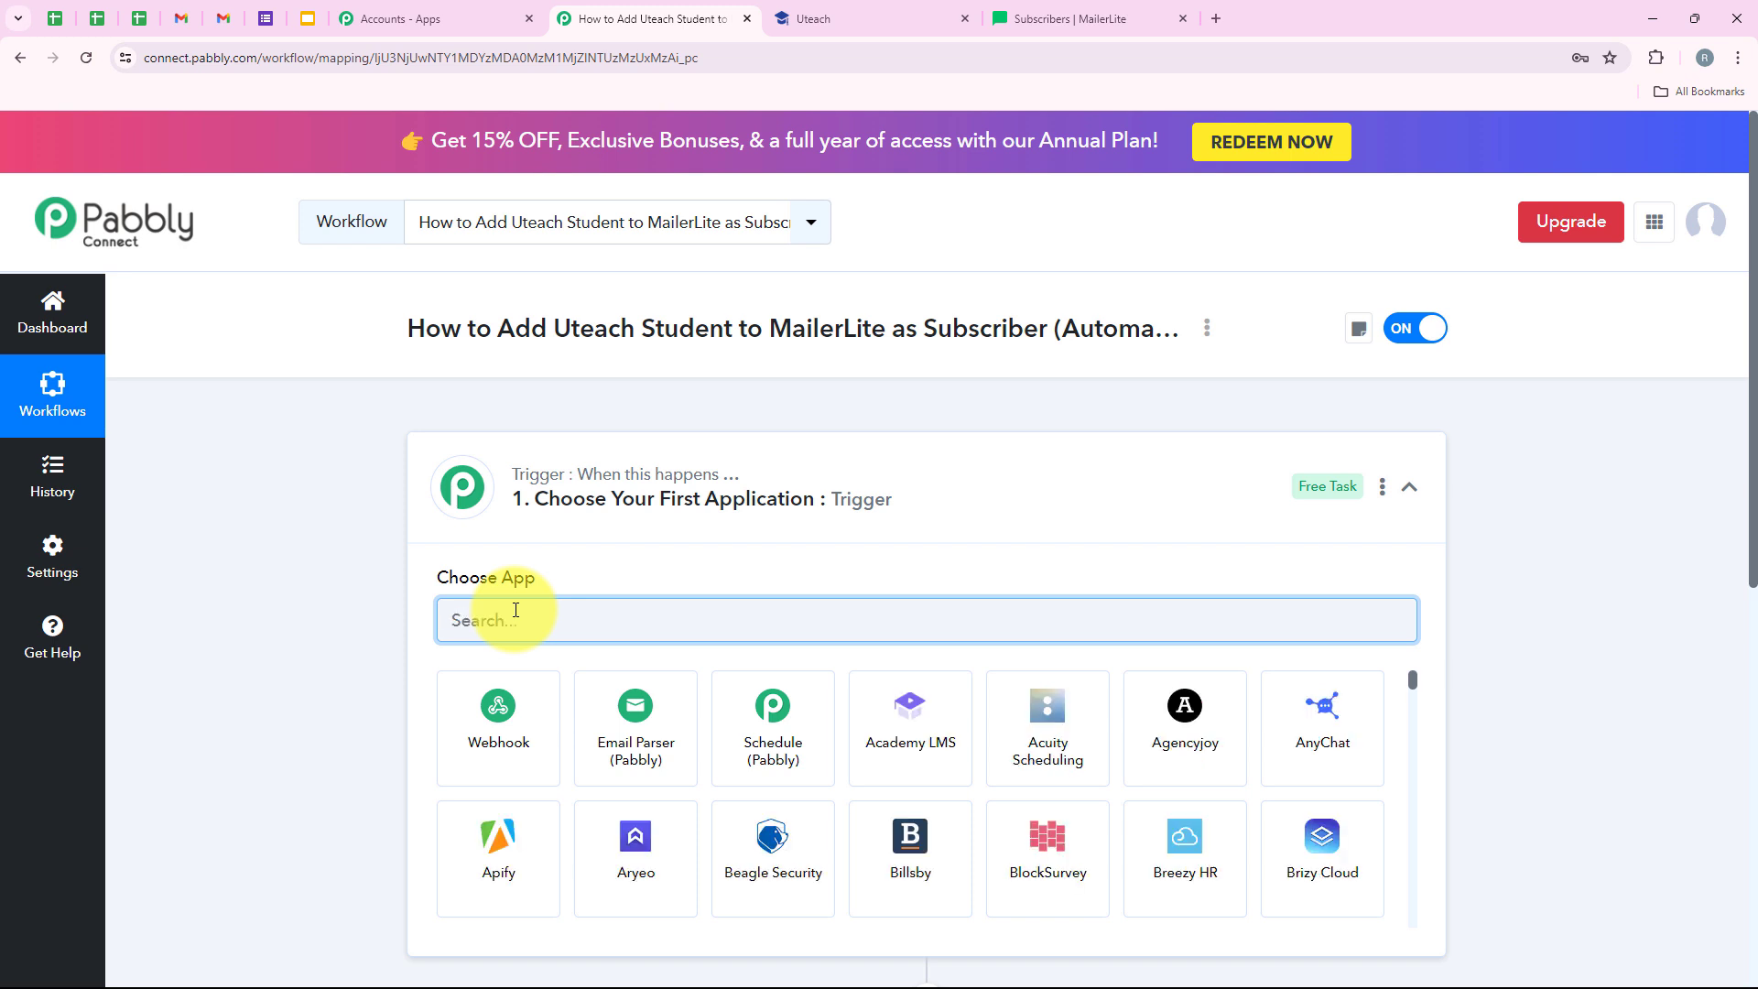
{"action": "type", "text": "Uteach"}
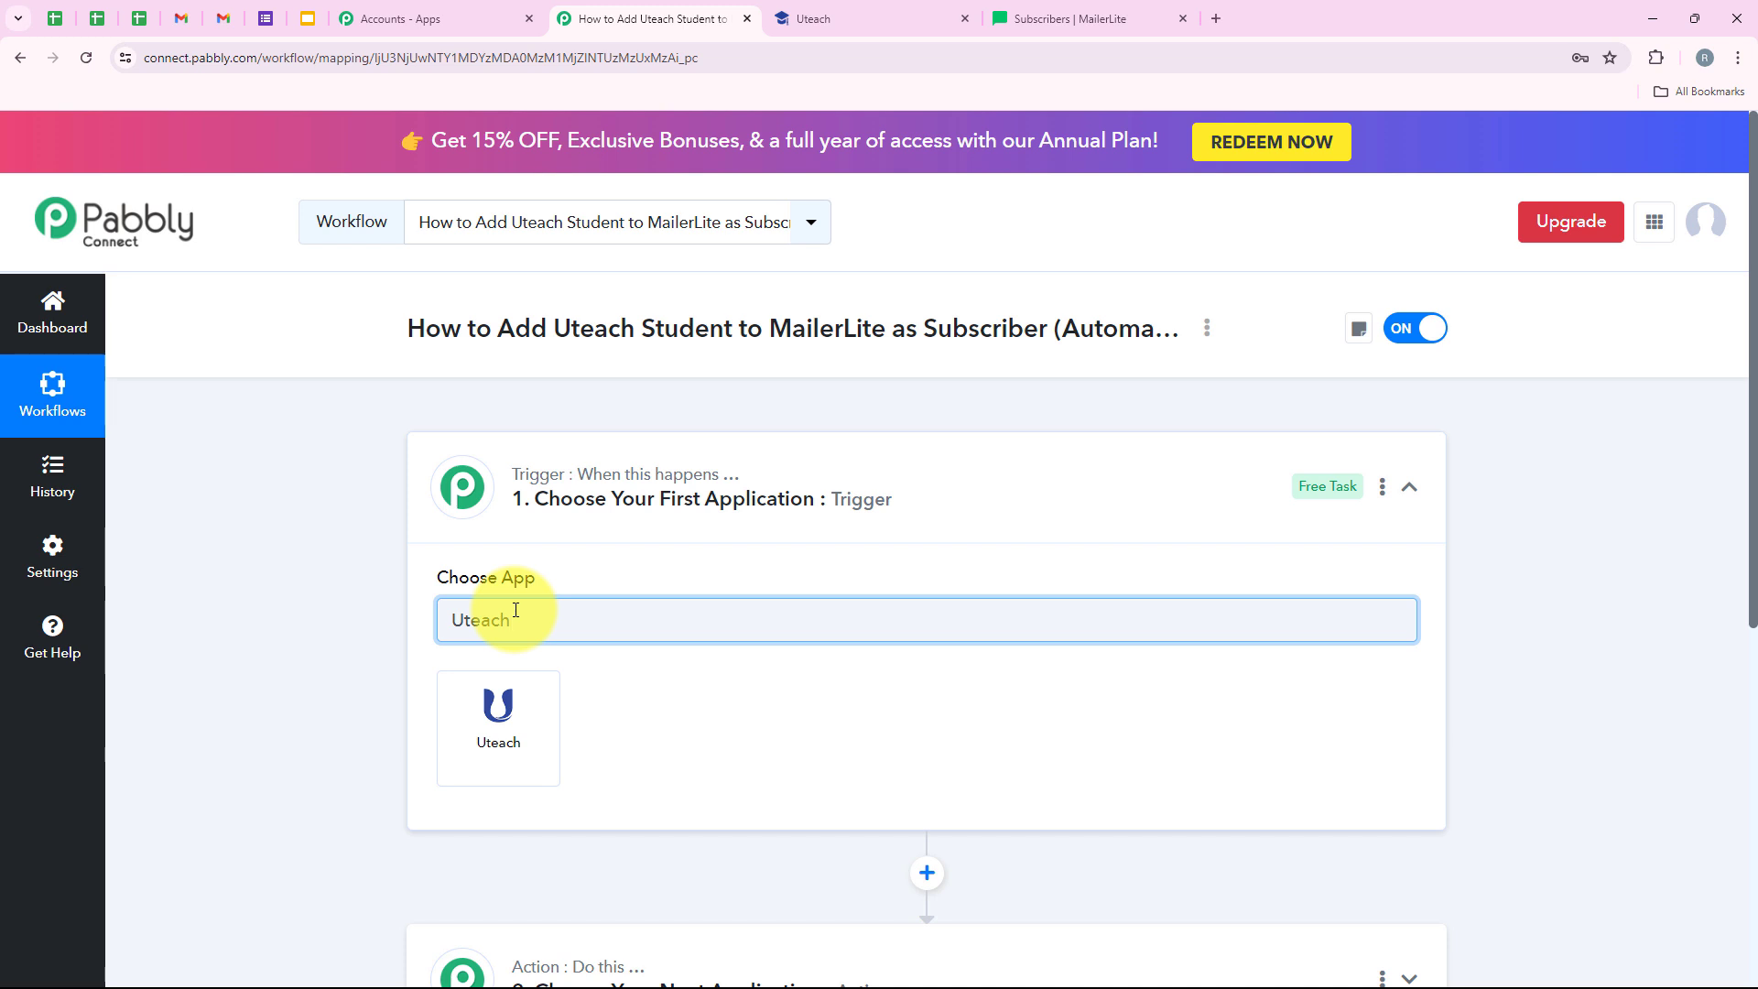
{"action": "left_click_drag", "start_coordinate": [520, 616], "coordinate": [433, 626]}
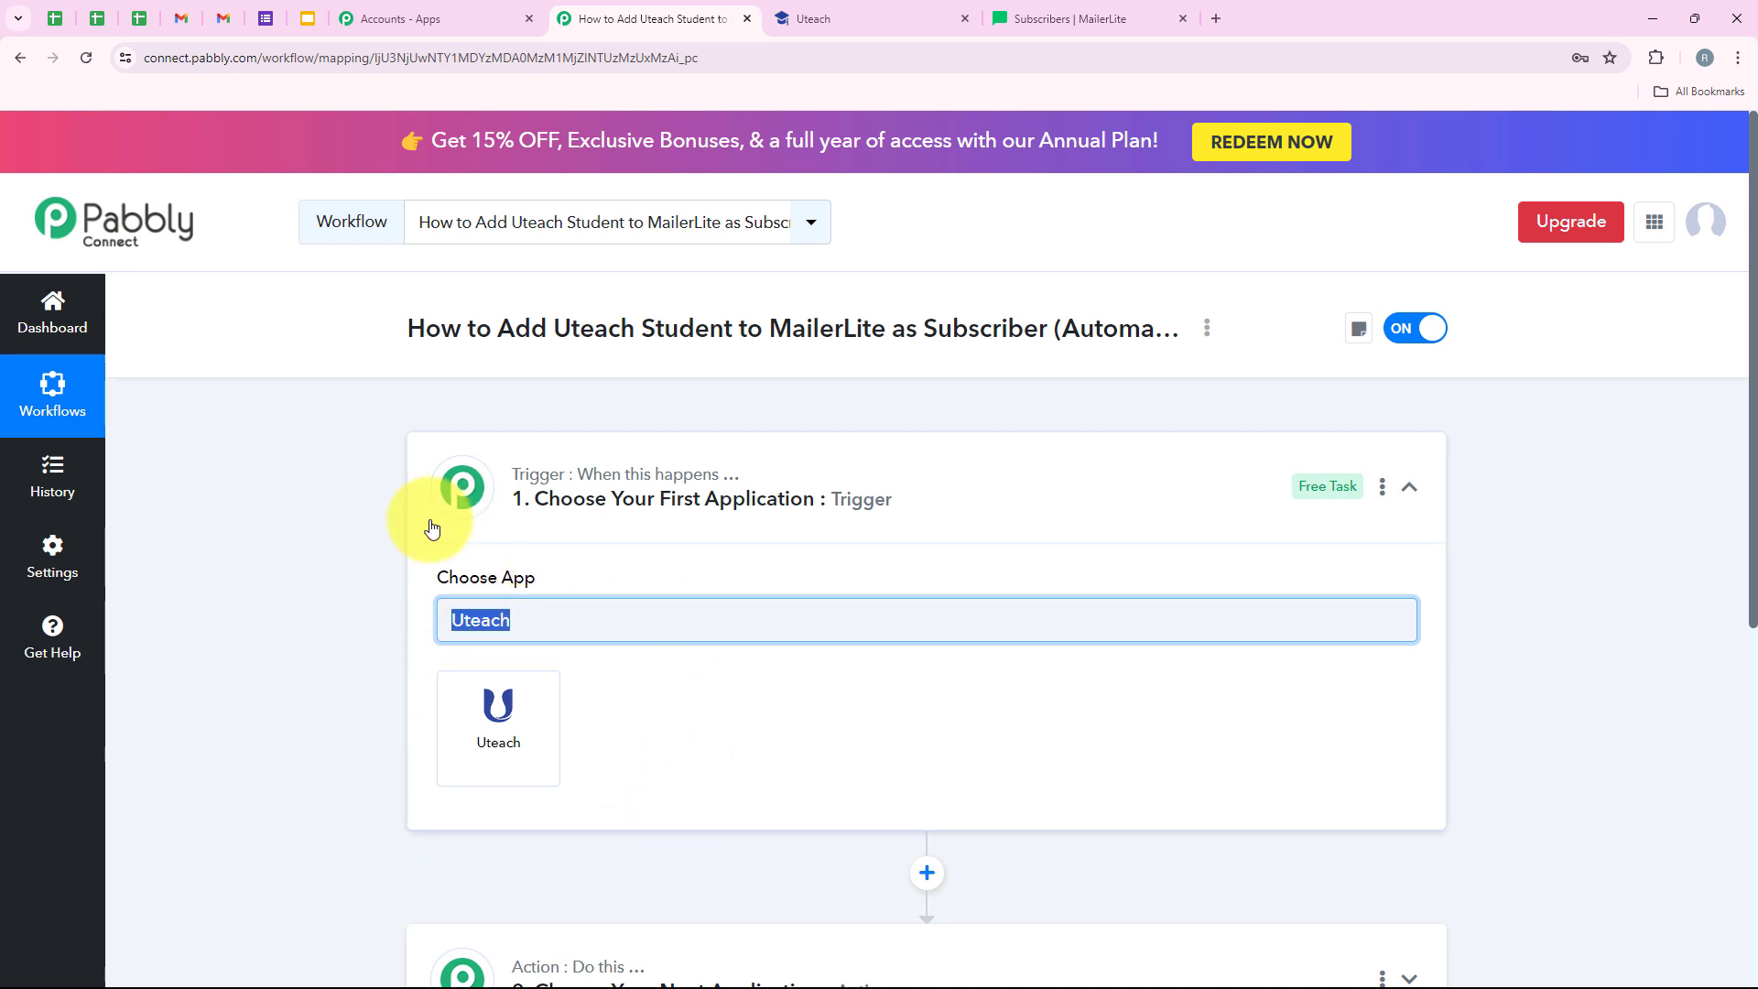
{"action": "left_click", "coordinate": [479, 732]}
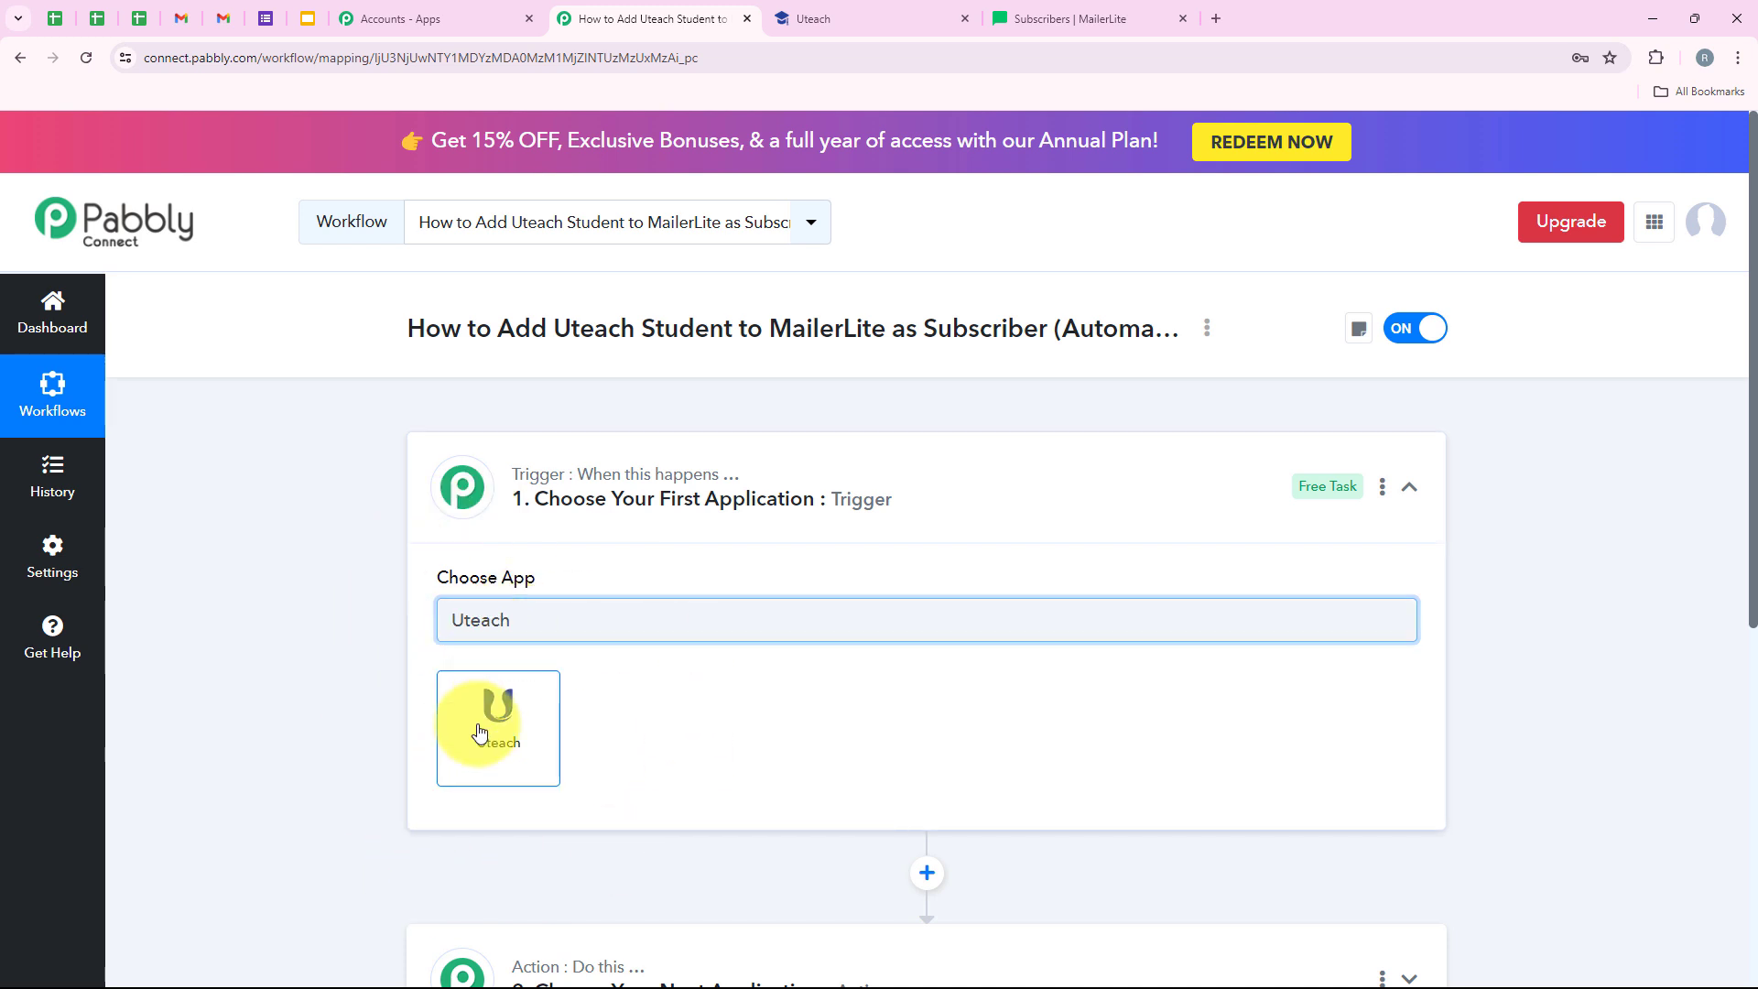
{"action": "left_click", "coordinate": [479, 732]}
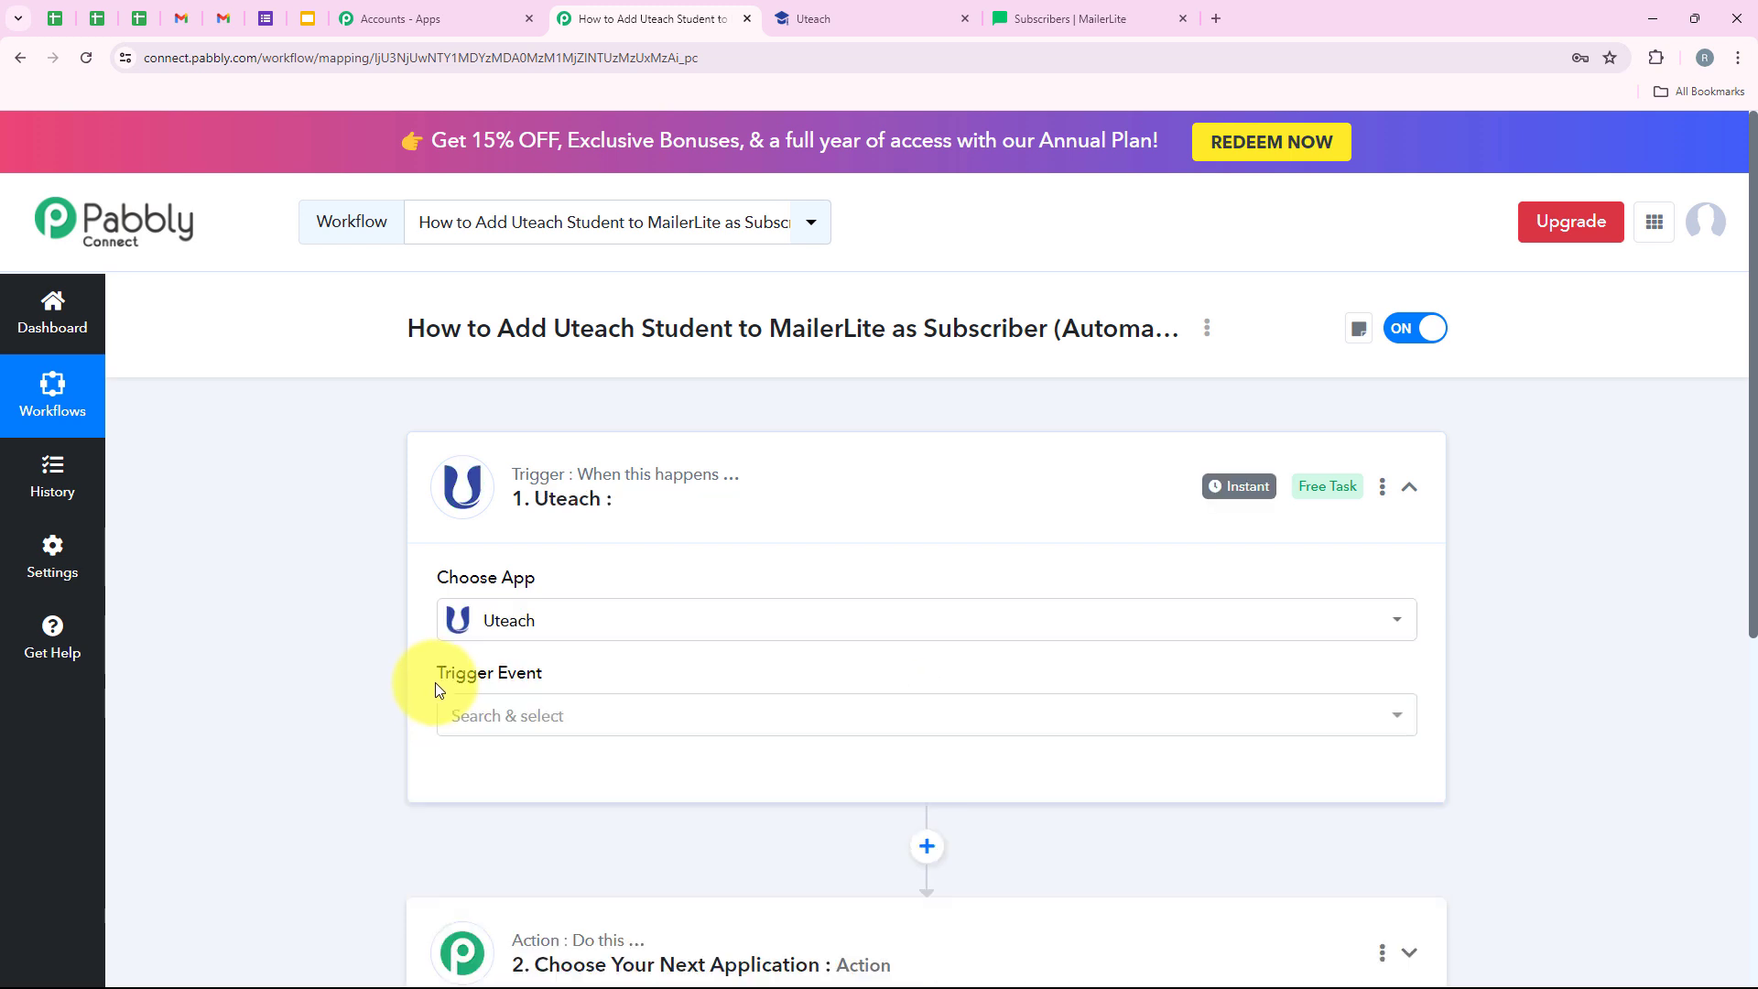
- Set the Uteach trigger event to New Student
{"action": "left_click_drag", "start_coordinate": [436, 683], "coordinate": [524, 674]}
{"action": "left_click", "coordinate": [549, 714]}
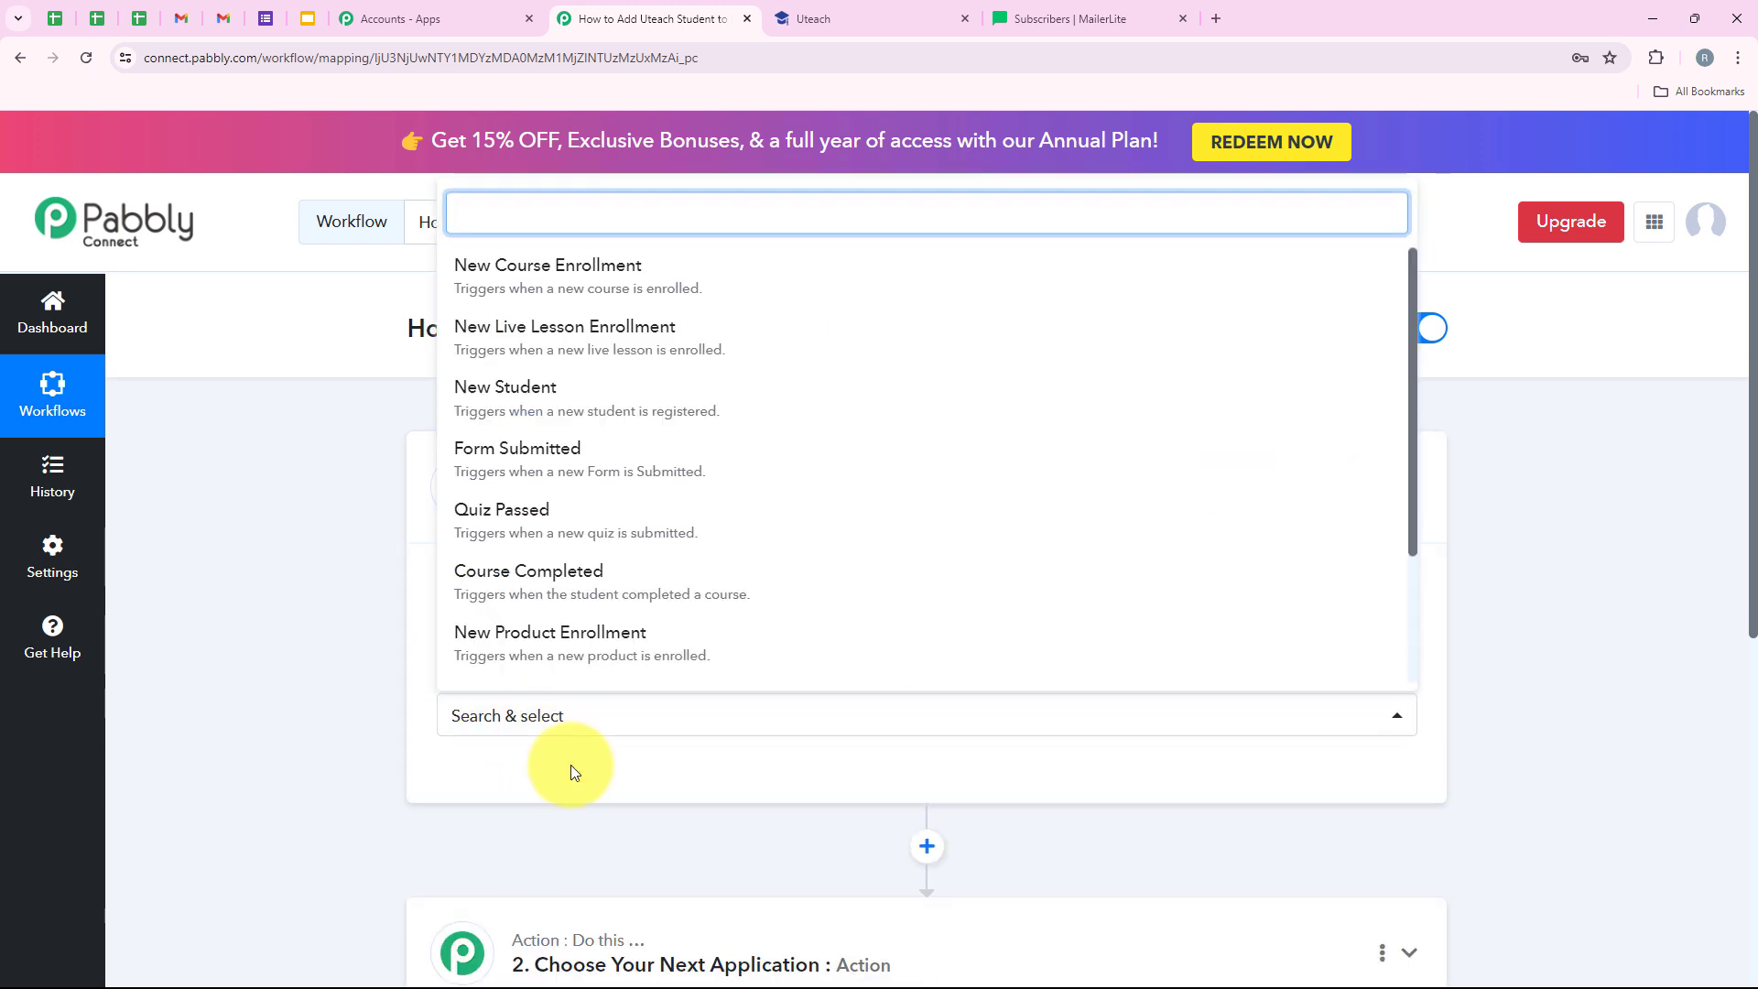
{"action": "left_click", "coordinate": [536, 427]}
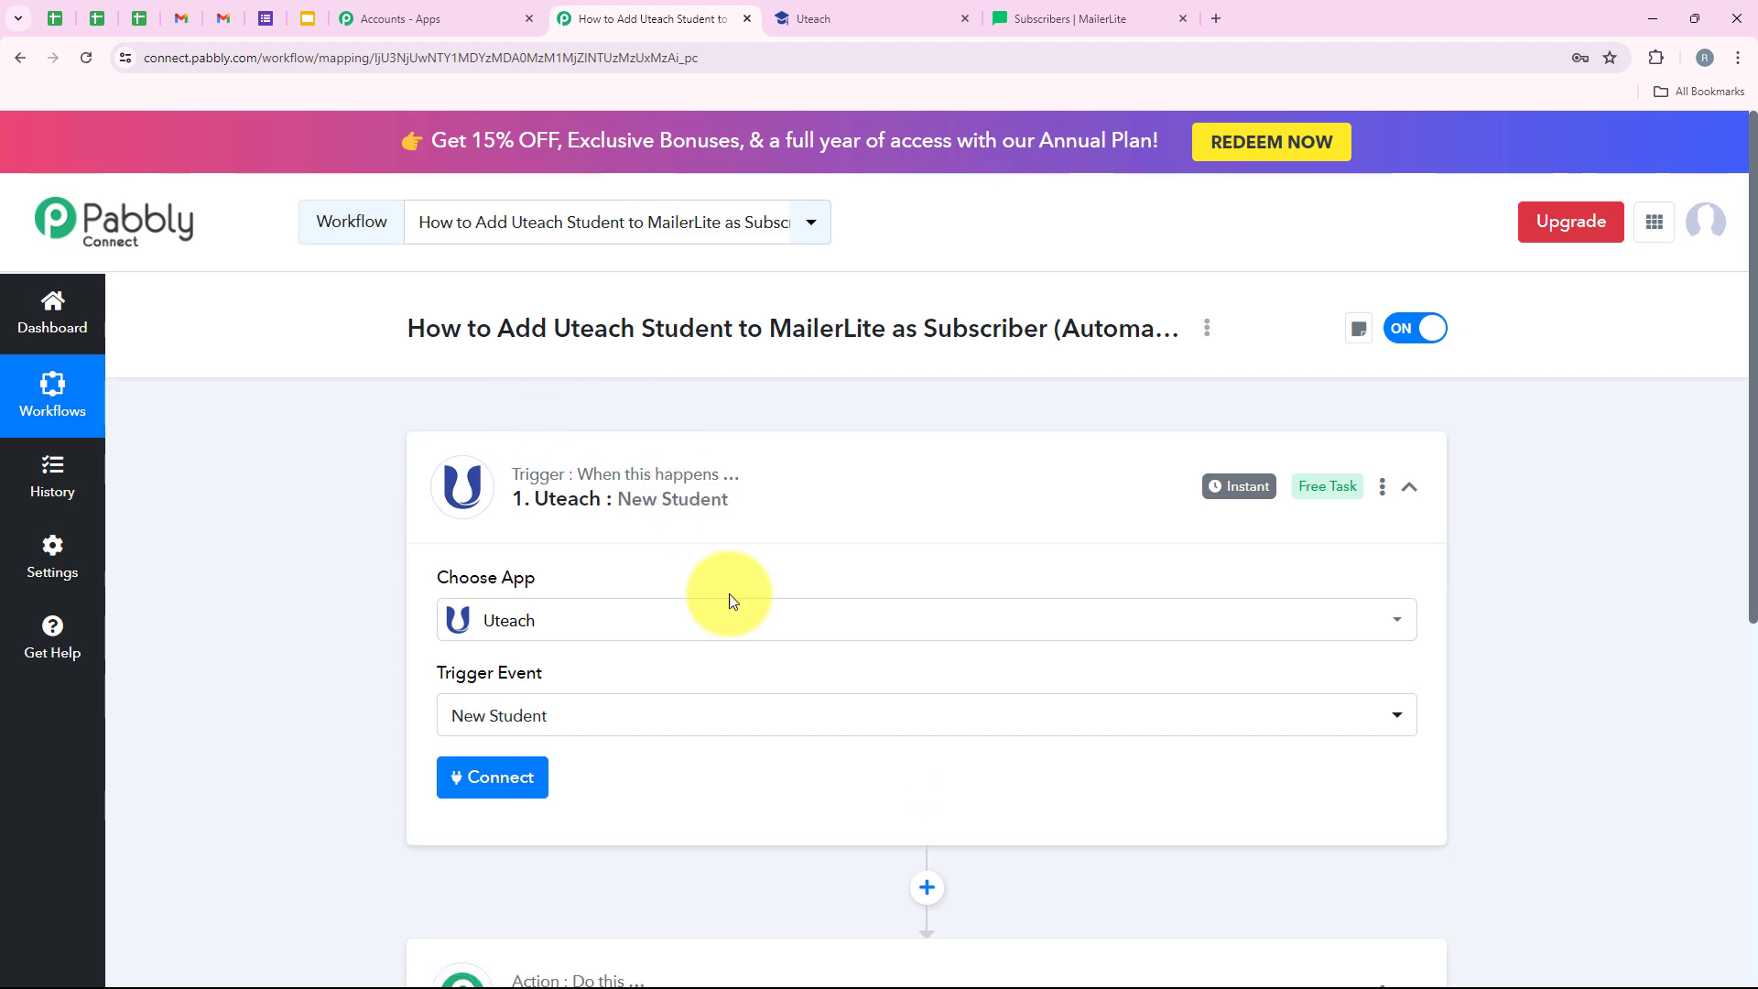
- Add a new Uteach connection (Uteach #2) and review its Domain and API Key fields
{"action": "left_click", "coordinate": [540, 789]}
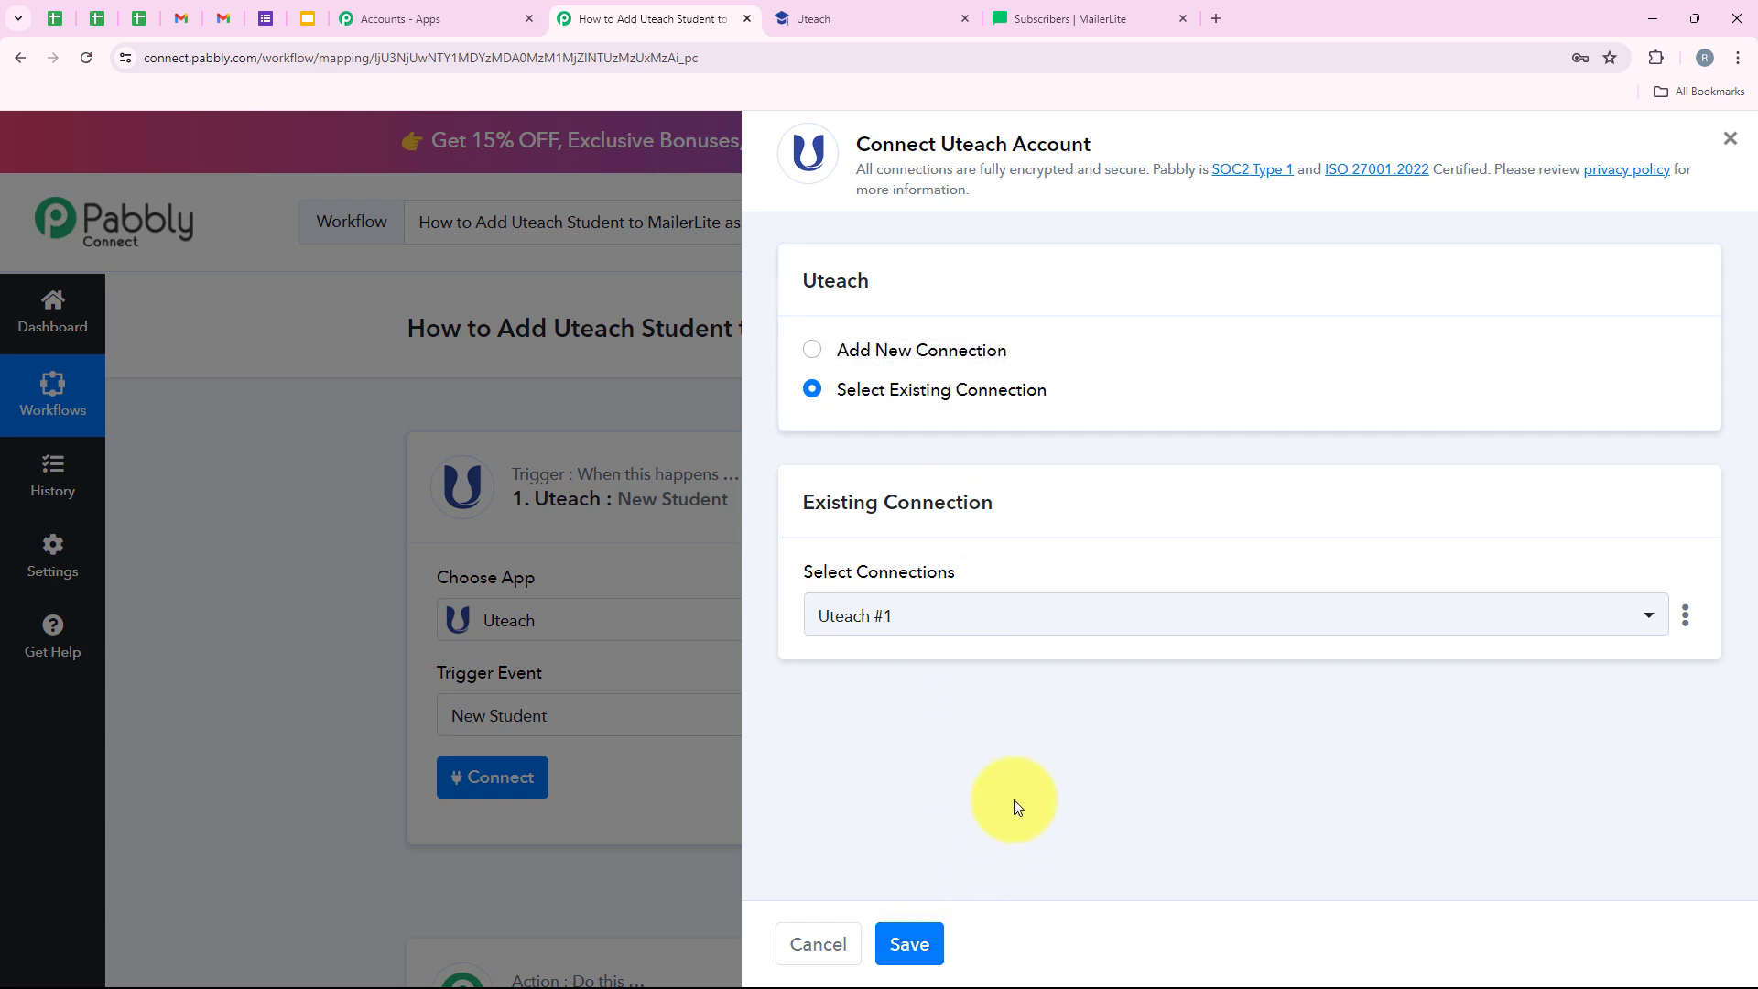
{"action": "left_click", "coordinate": [916, 350]}
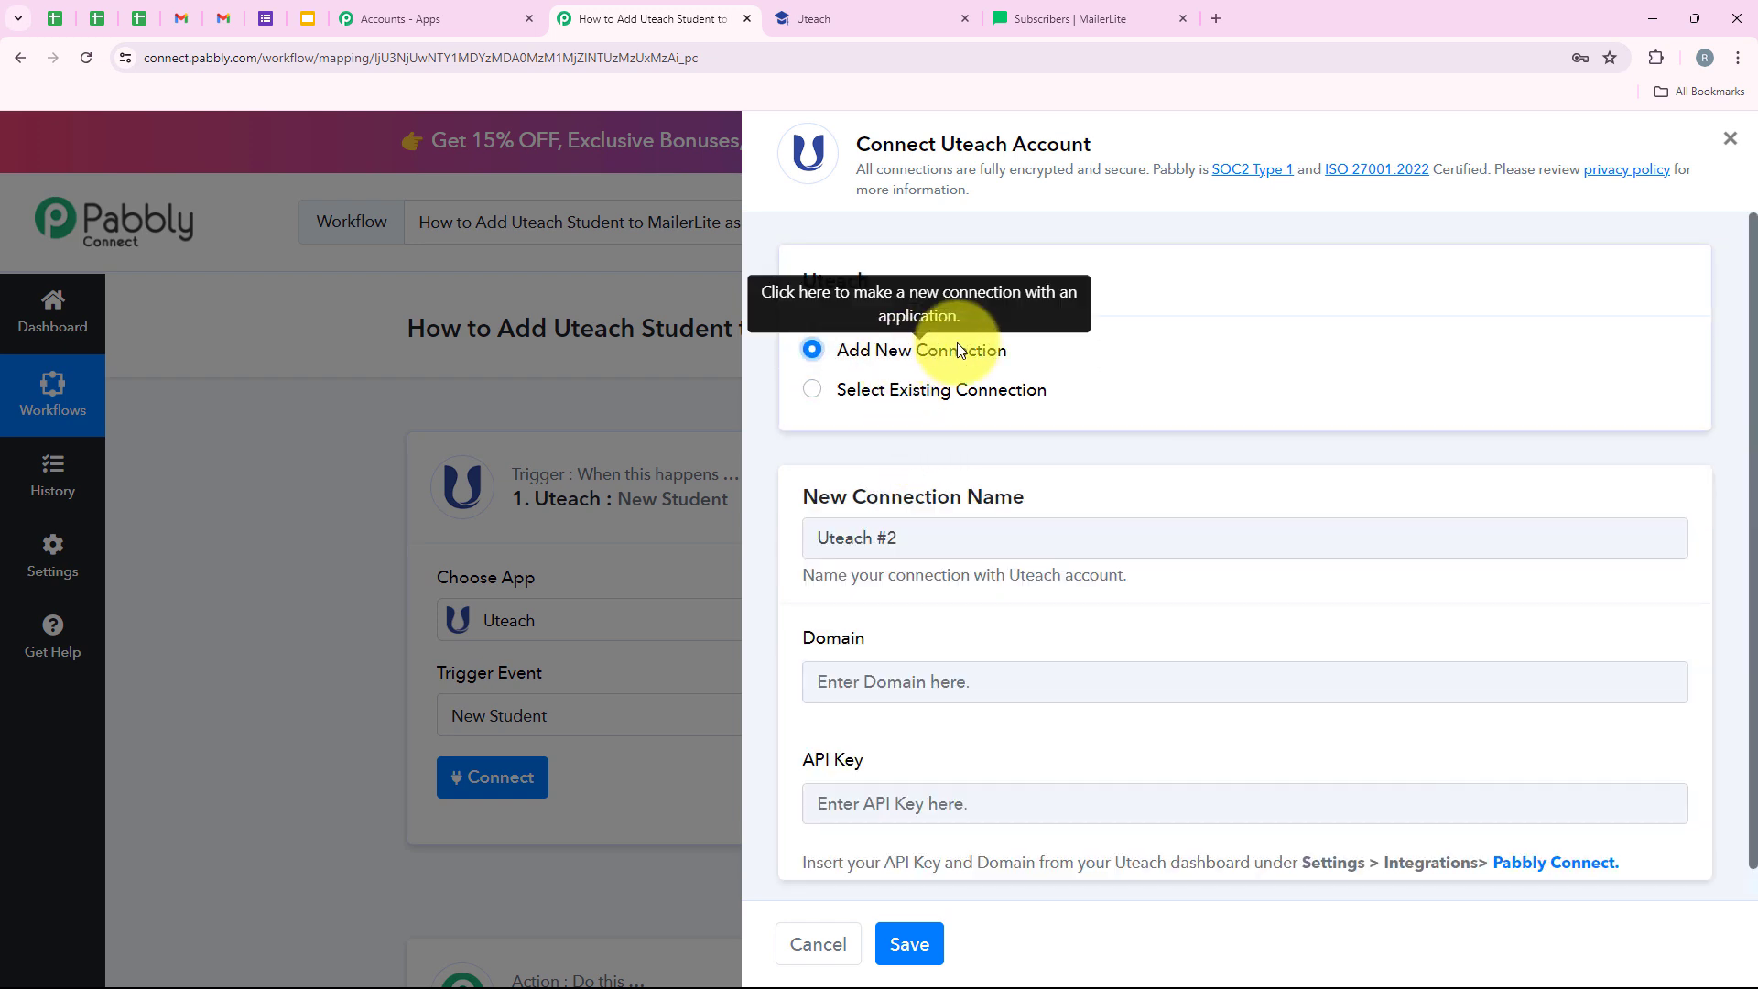
{"action": "scroll", "coordinate": [1014, 611], "scroll_direction": "down", "scroll_amount": 1}
{"action": "left_click_drag", "start_coordinate": [780, 600], "coordinate": [868, 599]}
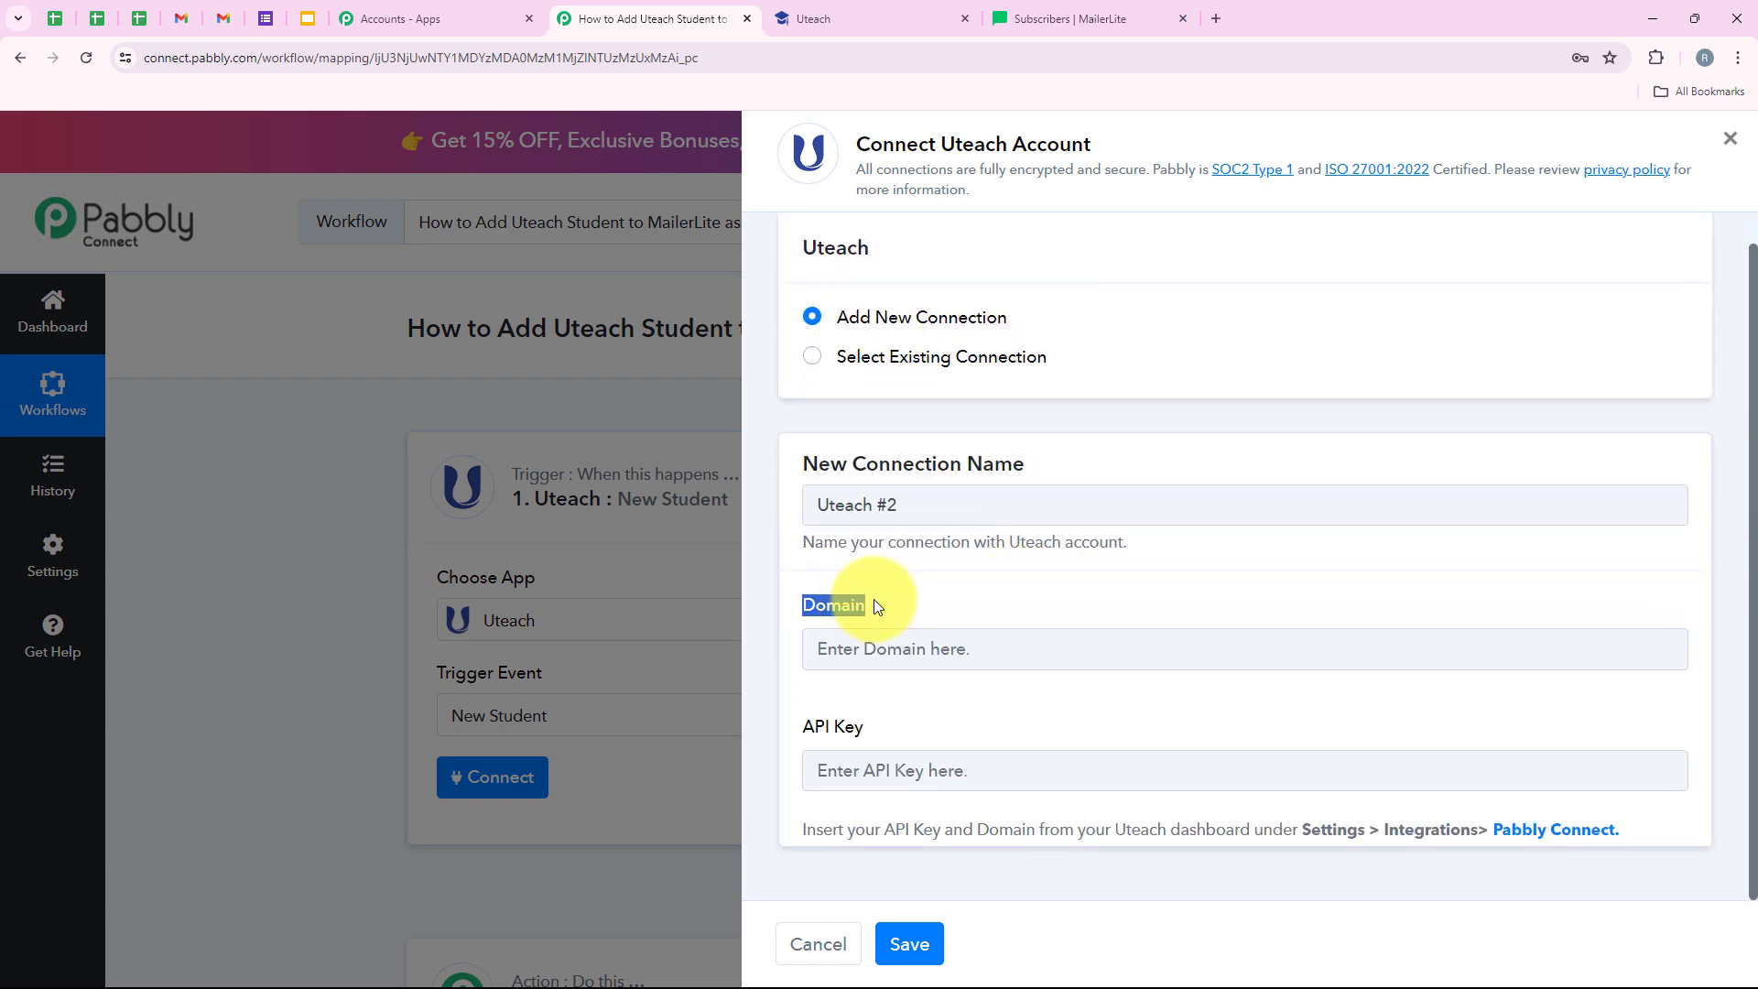
{"action": "left_click_drag", "start_coordinate": [793, 705], "coordinate": [880, 701]}
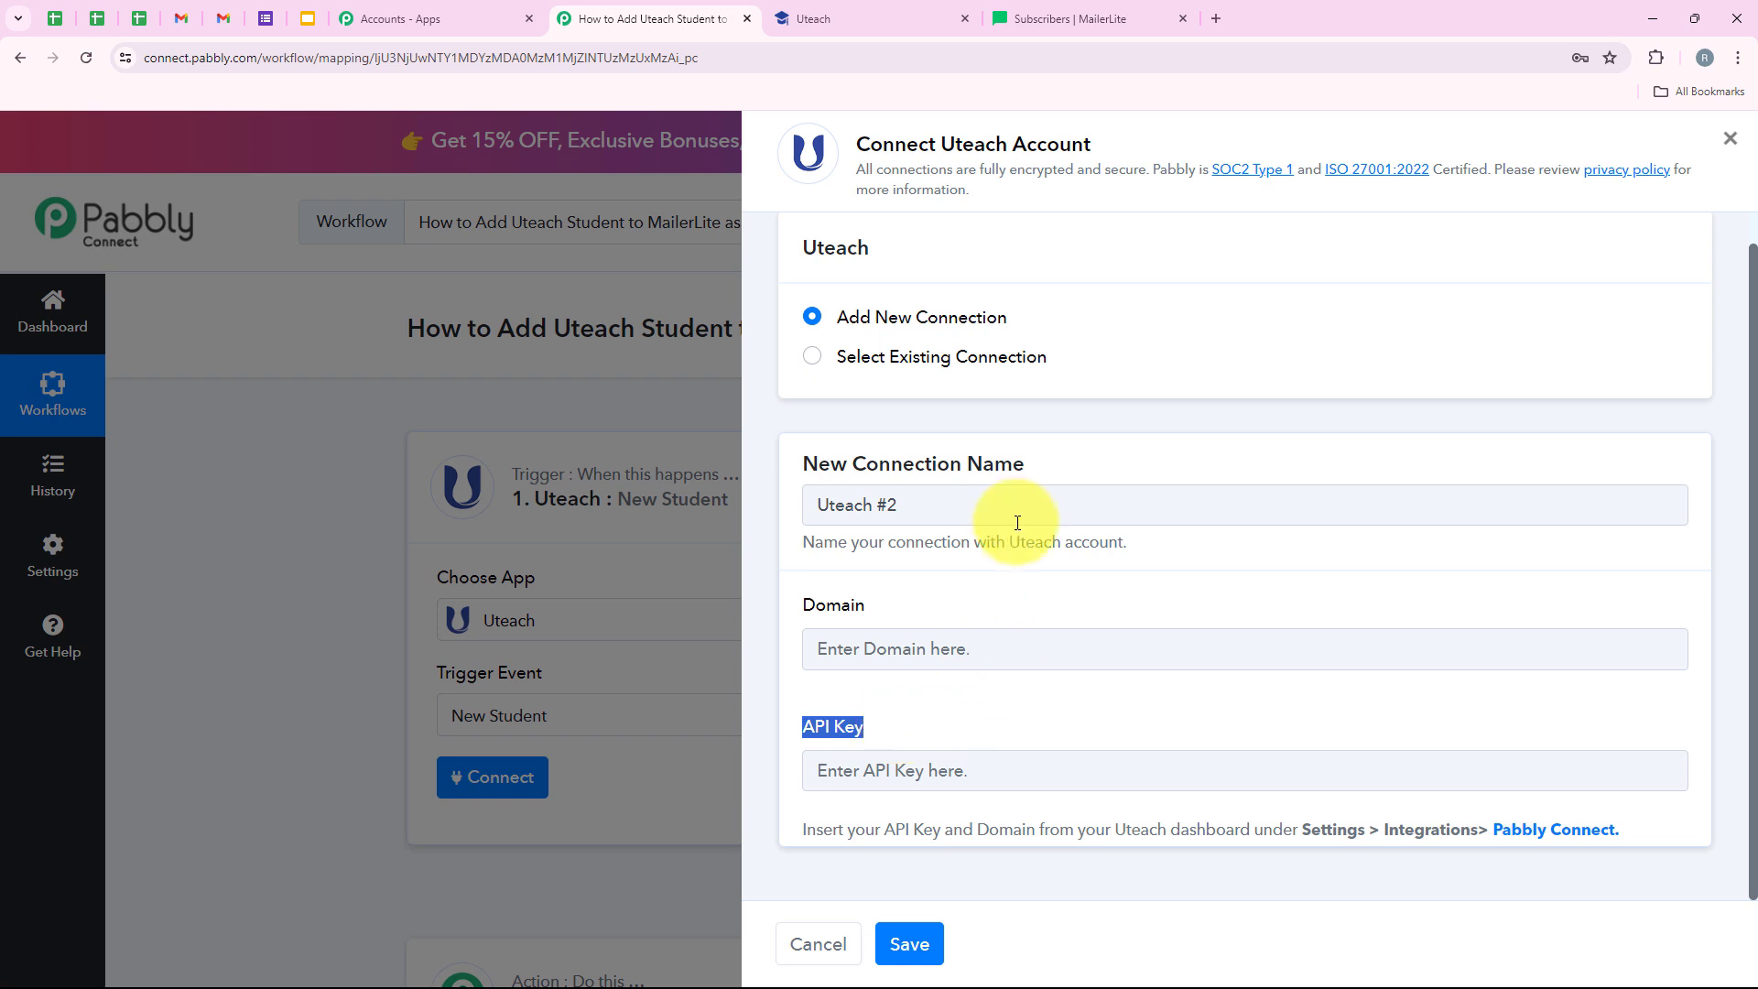
{"action": "left_click", "coordinate": [832, 719]}
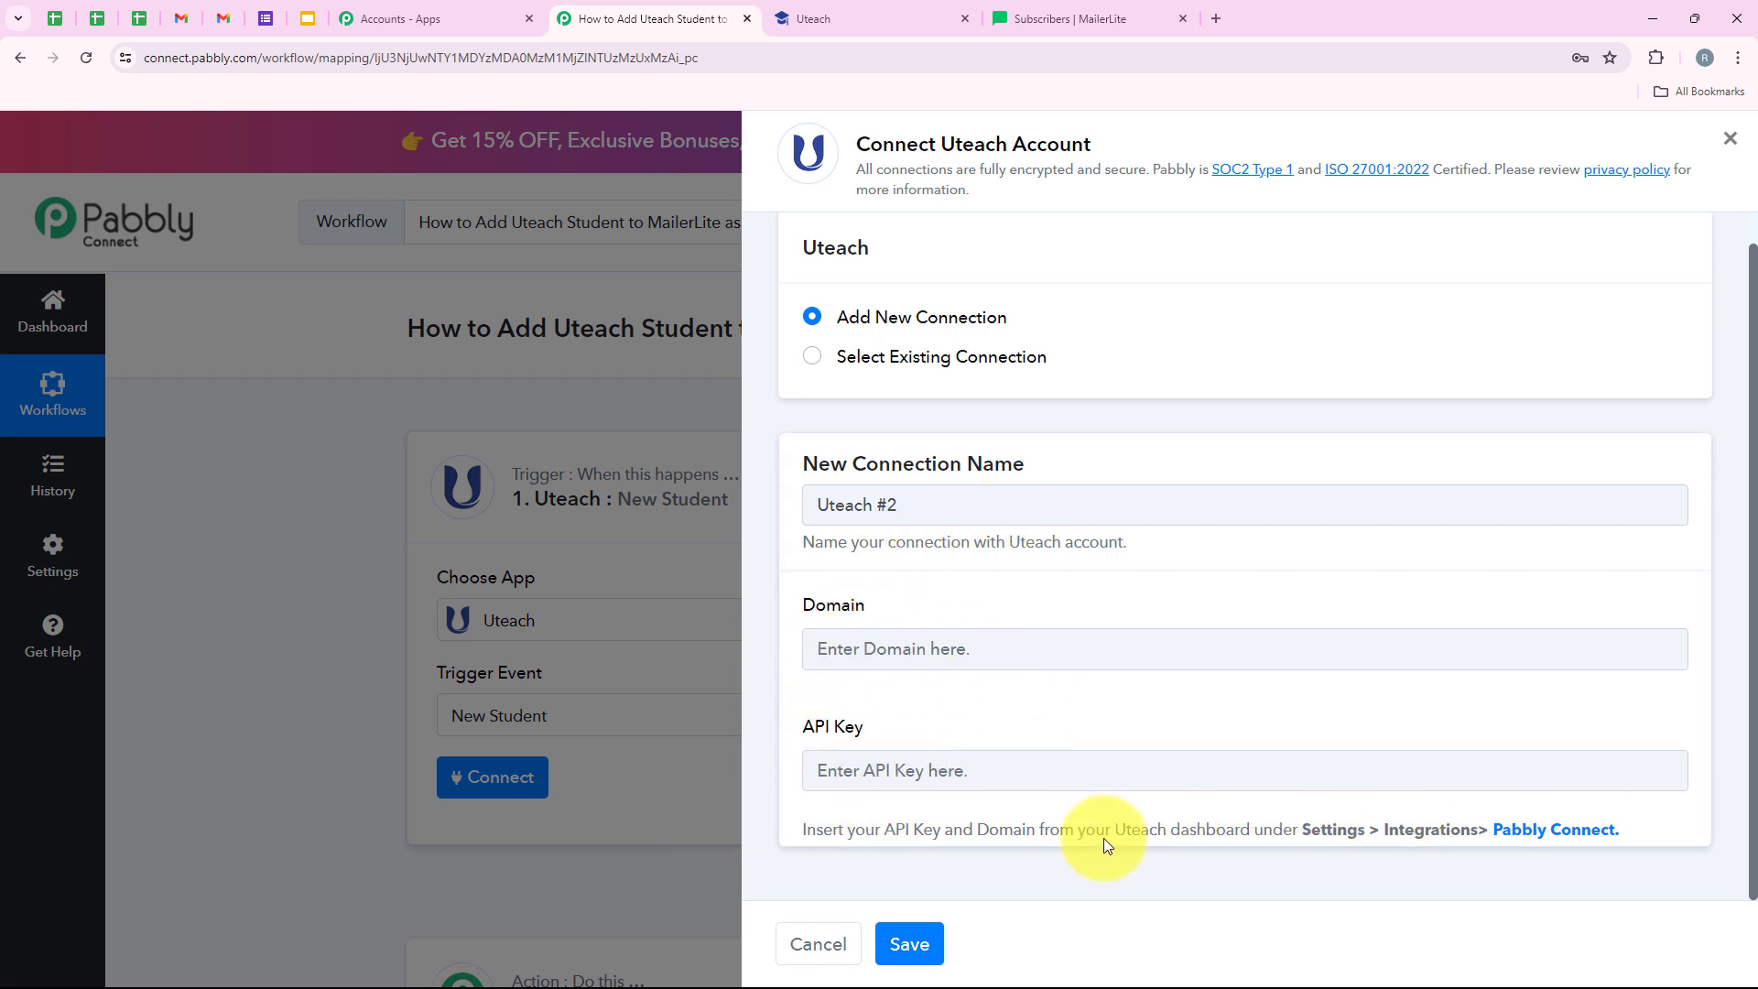
{"action": "left_click_drag", "start_coordinate": [805, 822], "coordinate": [1624, 836]}
{"action": "left_click", "coordinate": [1028, 706]}
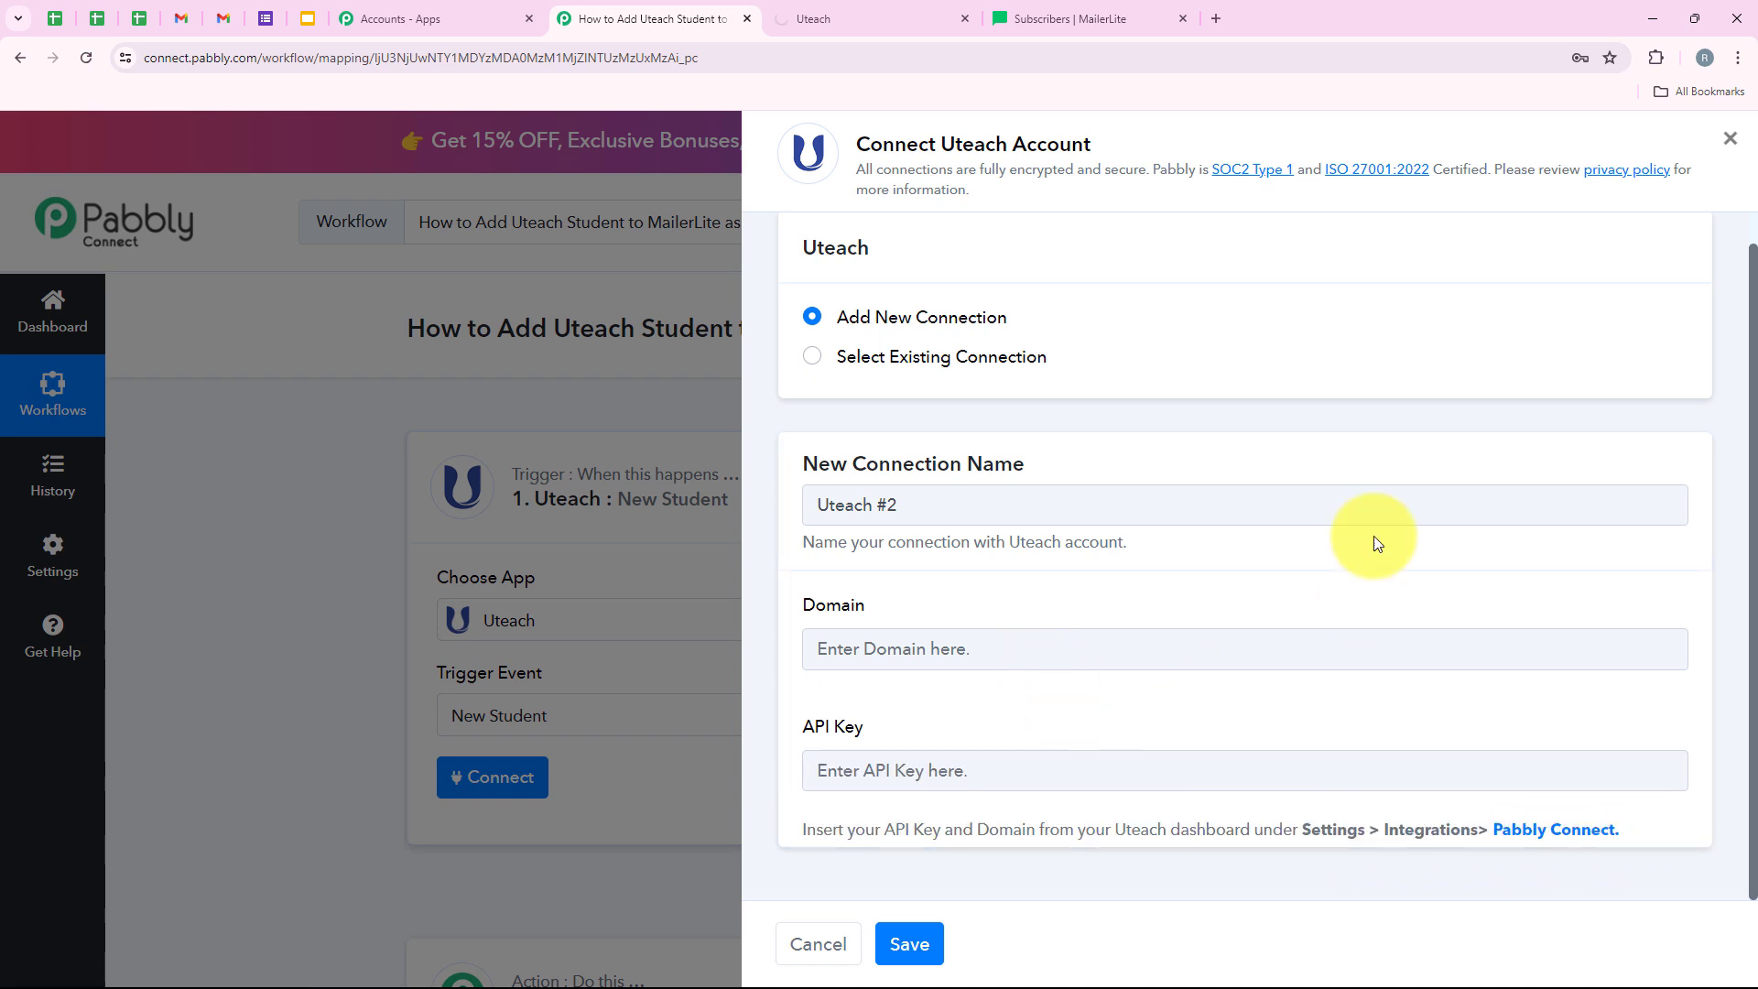
- Copy the API key from Uteach's Settings > Integrations > Pabbly Connect page, then return to Pabbly
{"action": "left_click", "coordinate": [865, 16]}
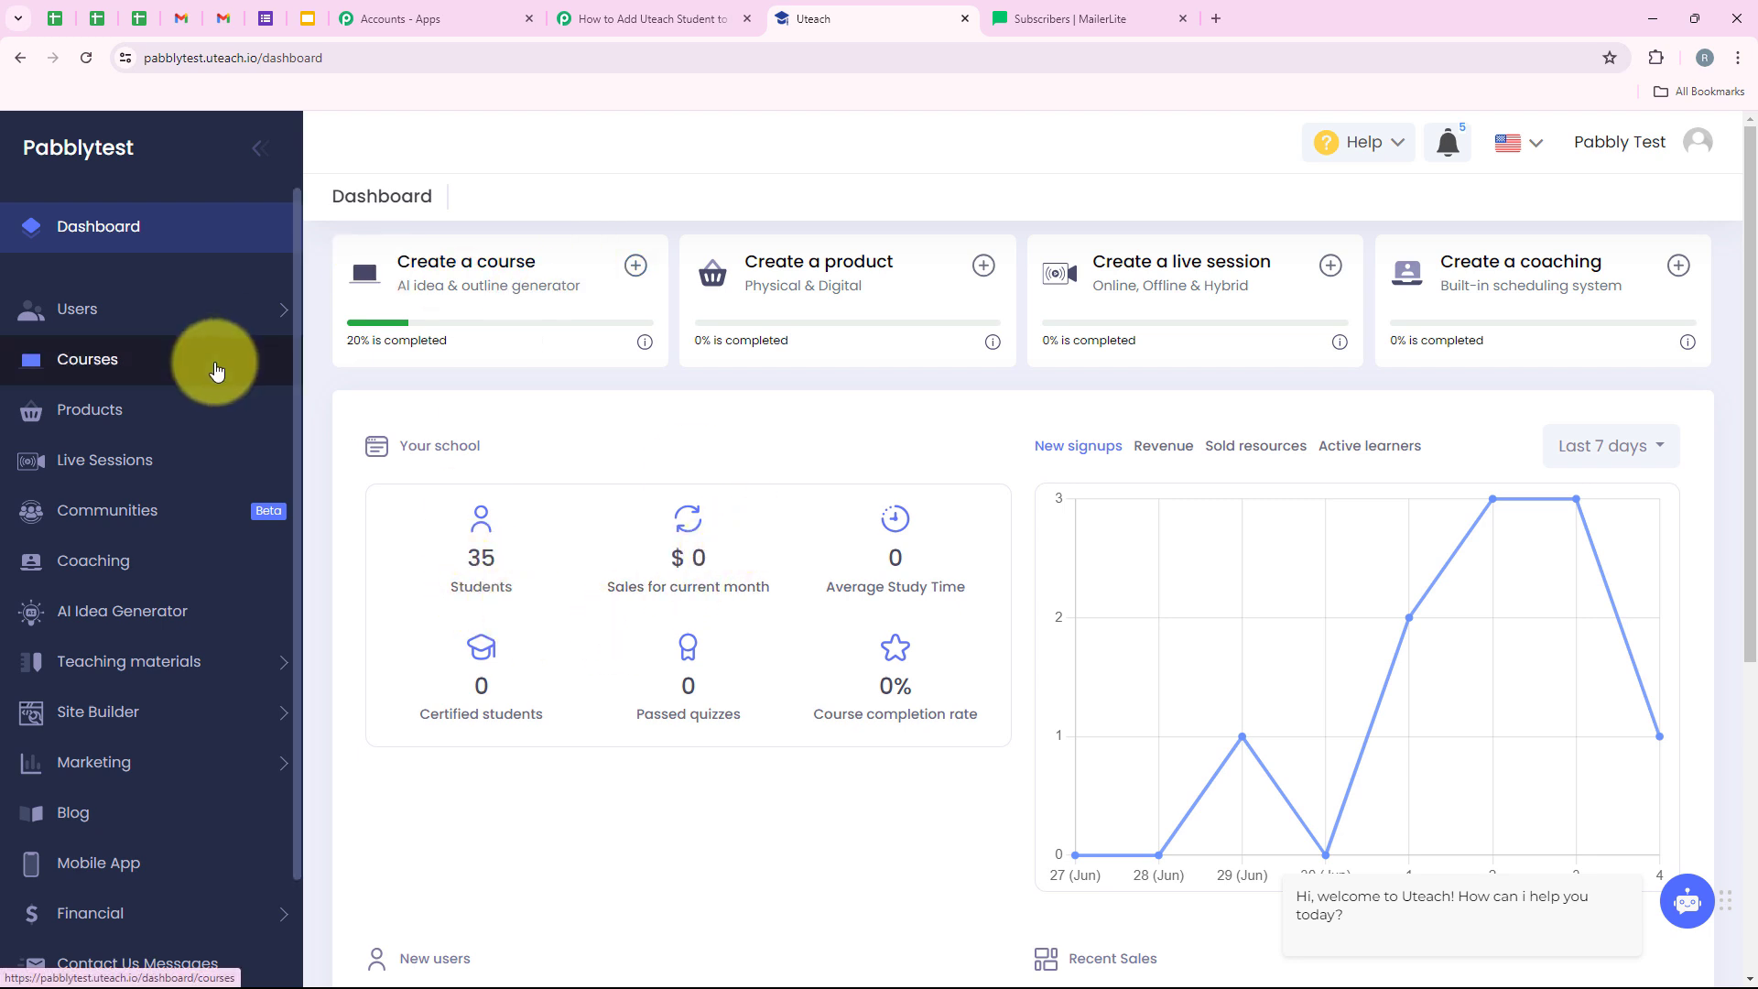
{"action": "scroll", "coordinate": [196, 404], "scroll_direction": "down", "scroll_amount": 2}
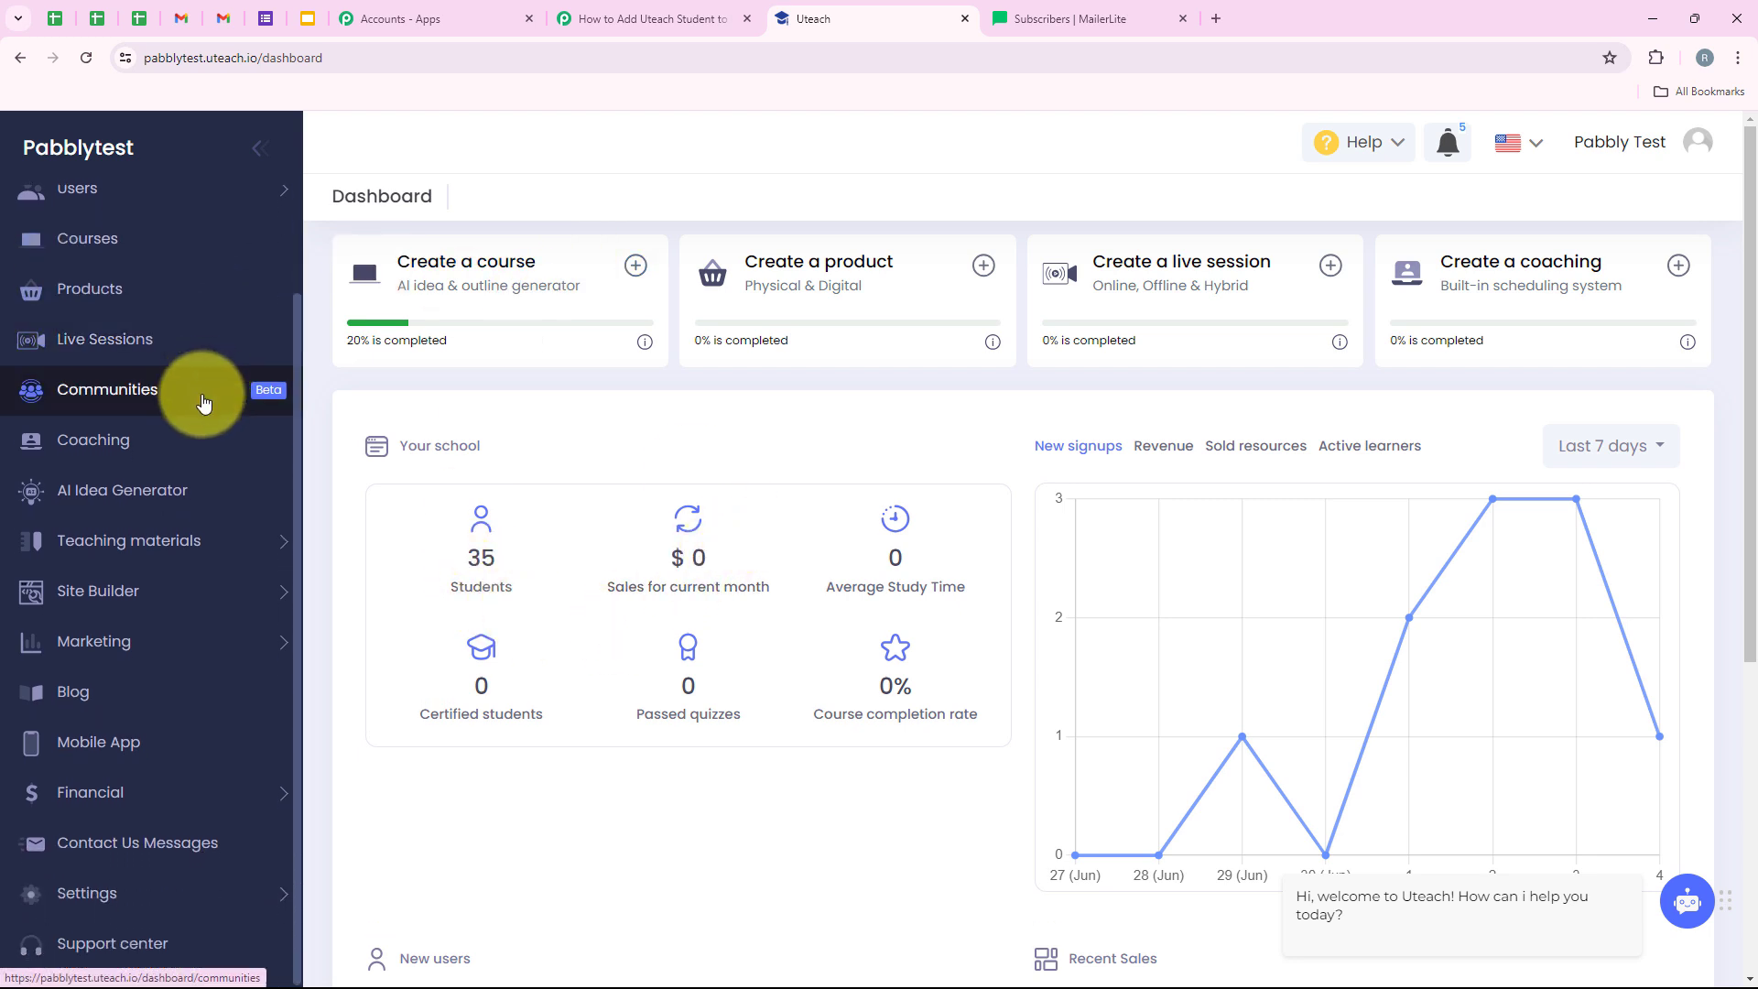
{"action": "left_click", "coordinate": [79, 897]}
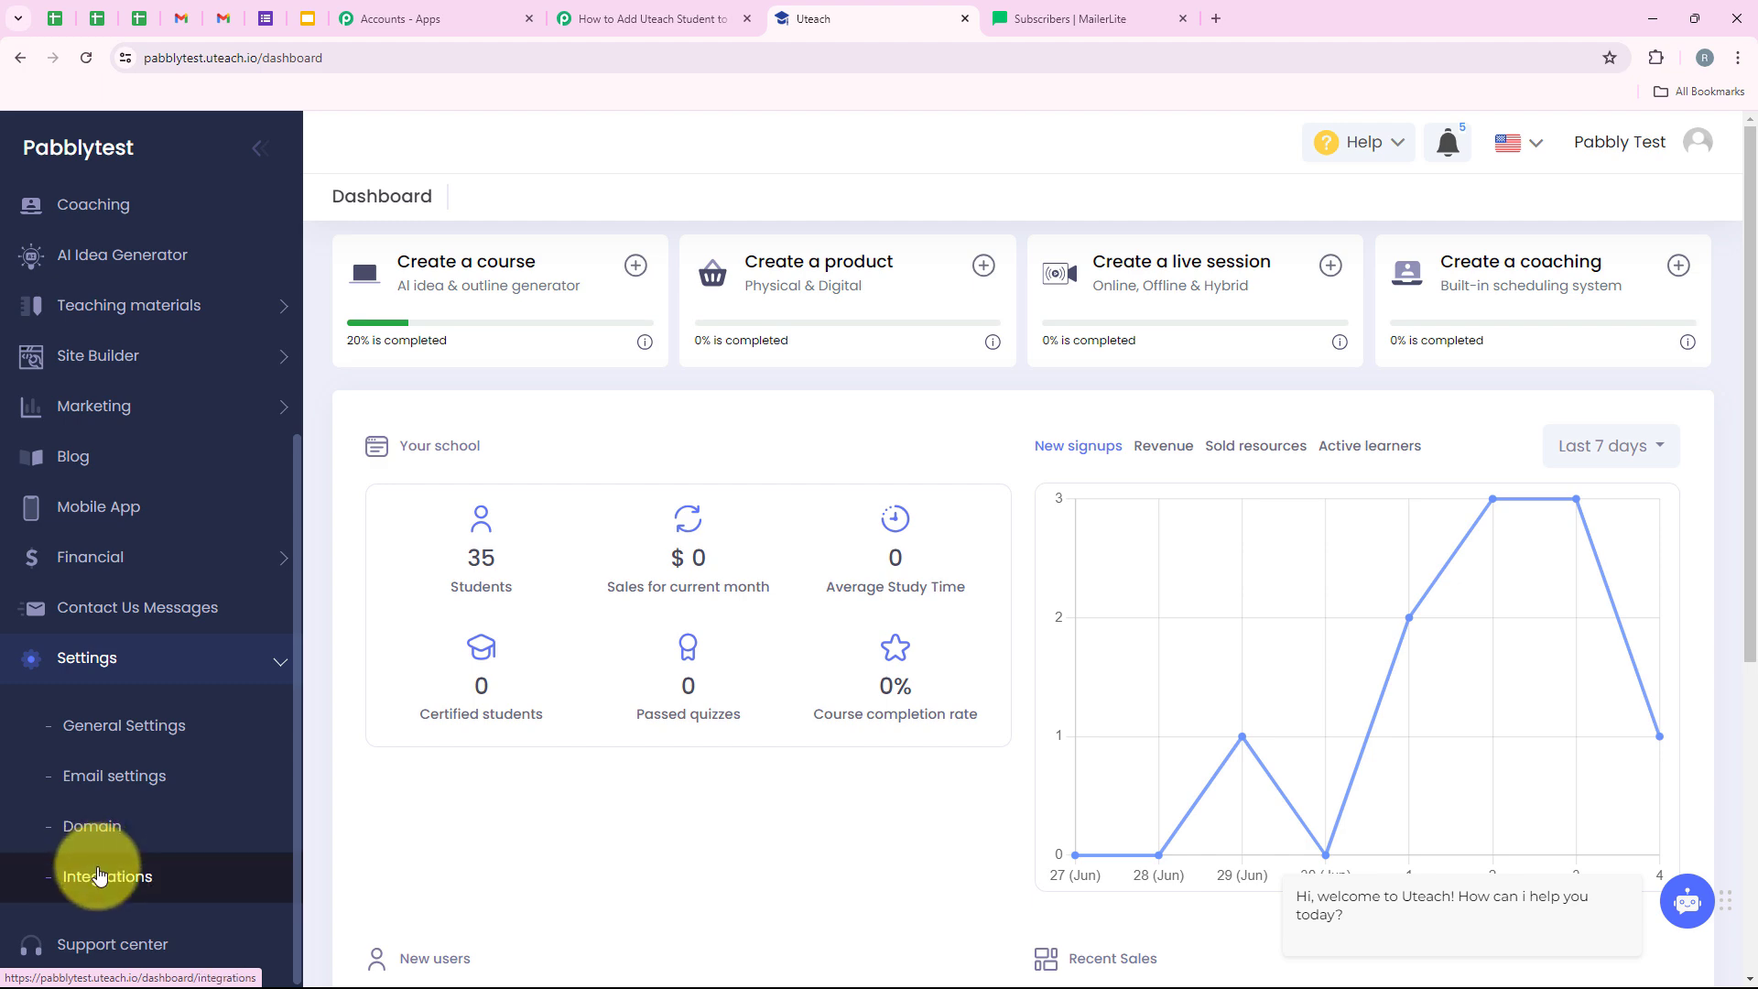
{"action": "left_click", "coordinate": [94, 874]}
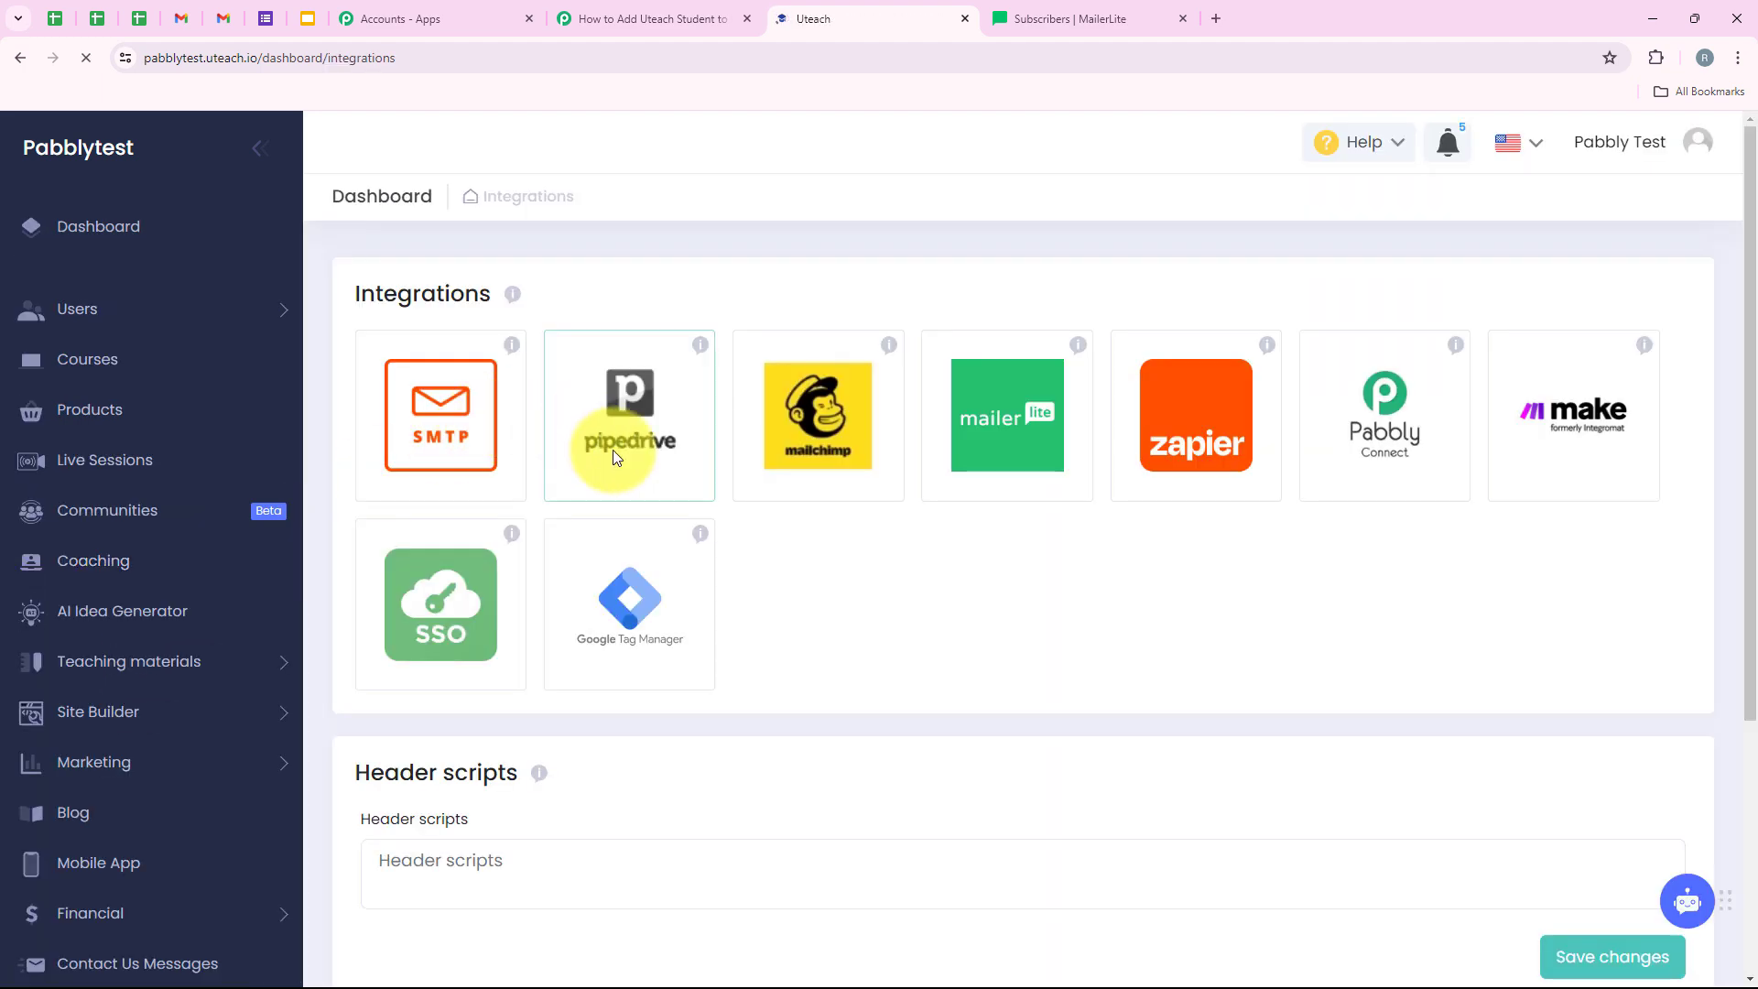
{"action": "left_click", "coordinate": [1404, 431]}
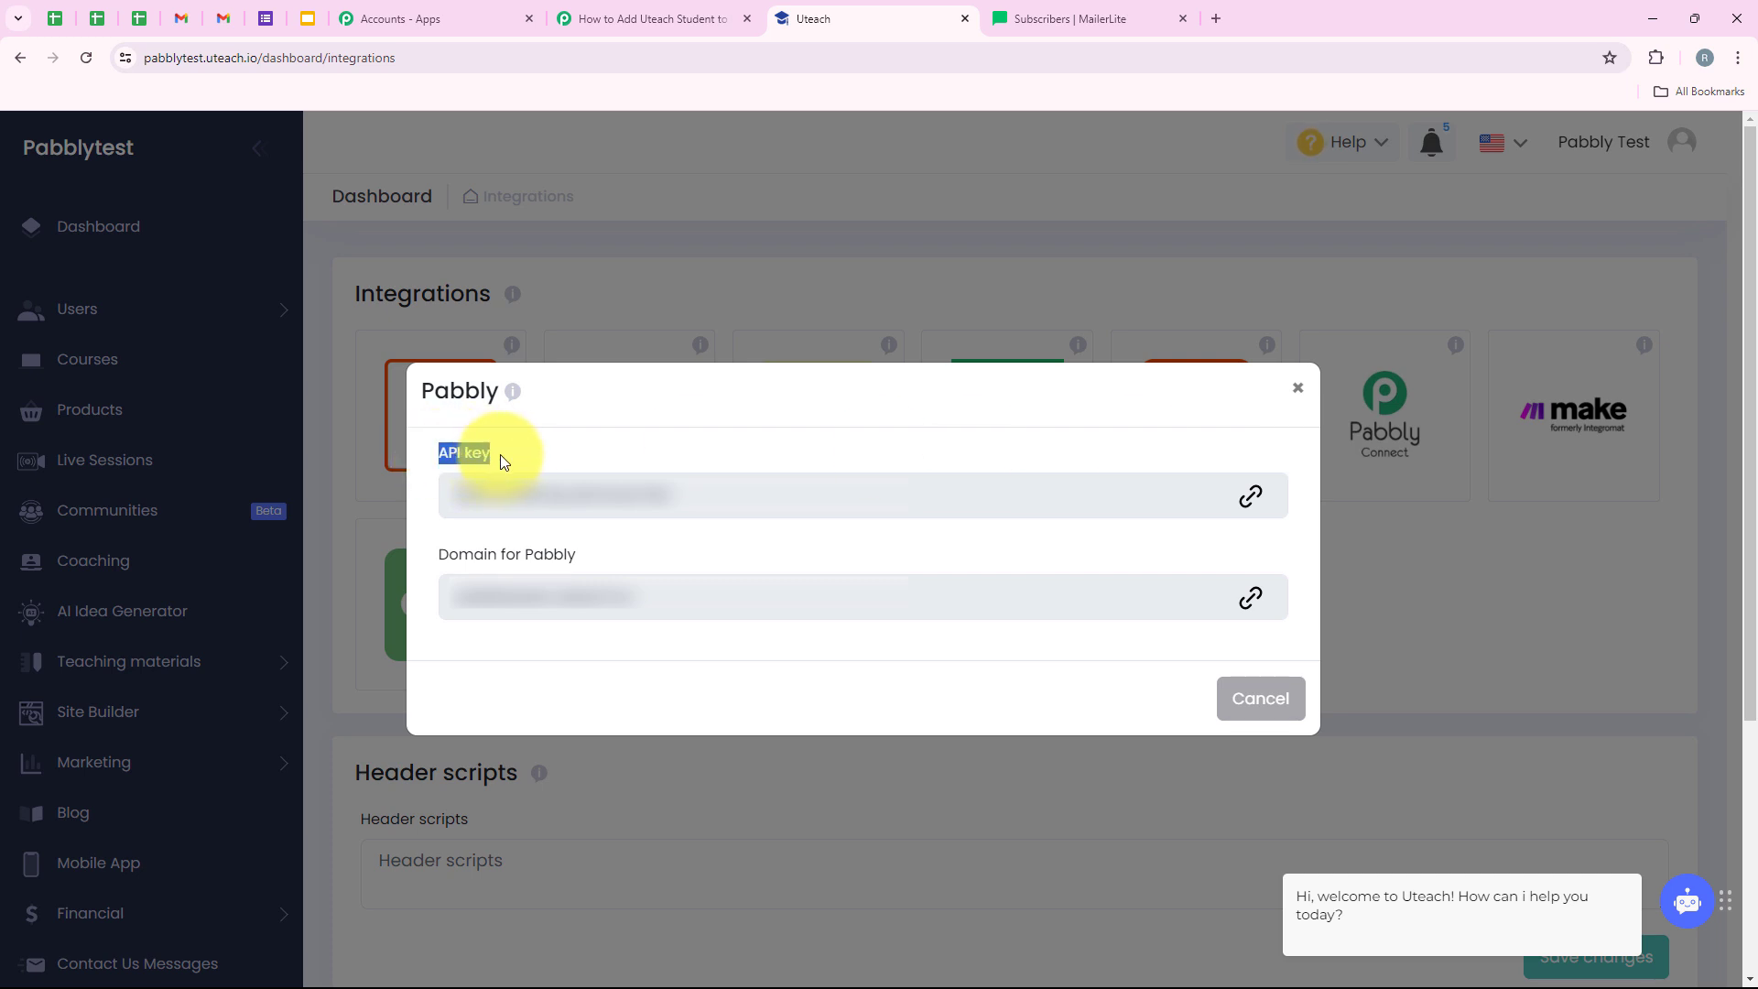
{"action": "left_click_drag", "start_coordinate": [436, 560], "coordinate": [614, 534]}
{"action": "left_click", "coordinate": [622, 541]}
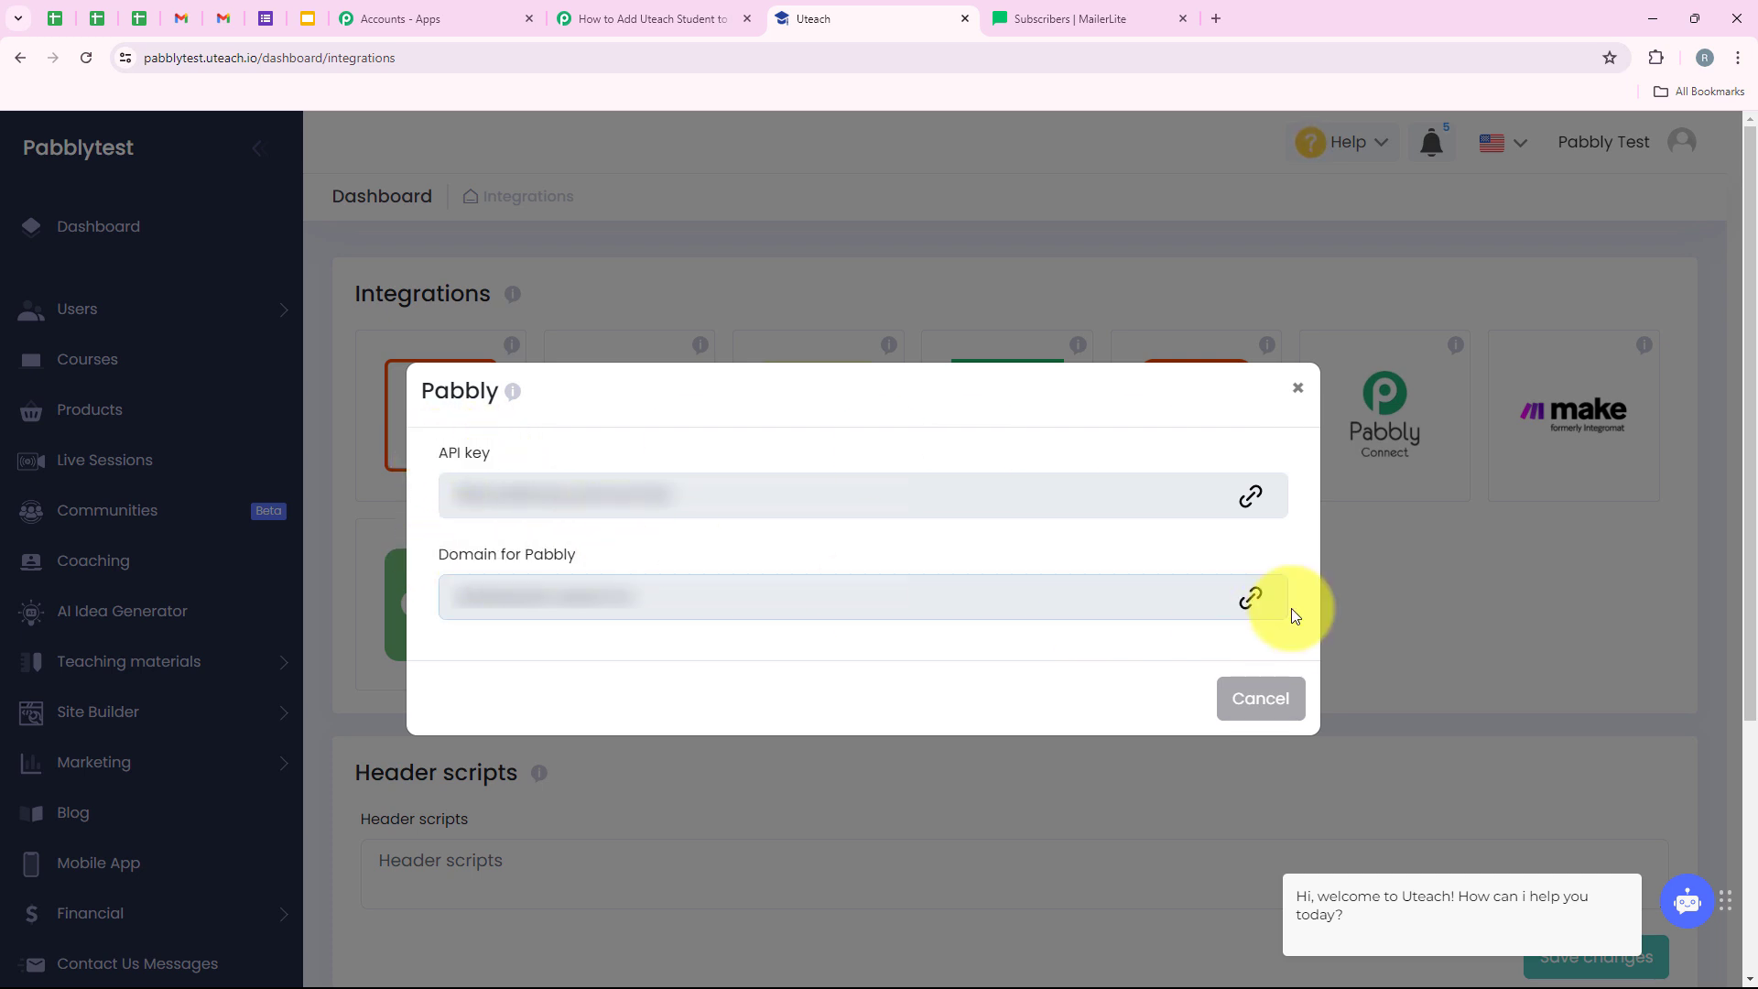
{"action": "left_click", "coordinate": [1247, 497]}
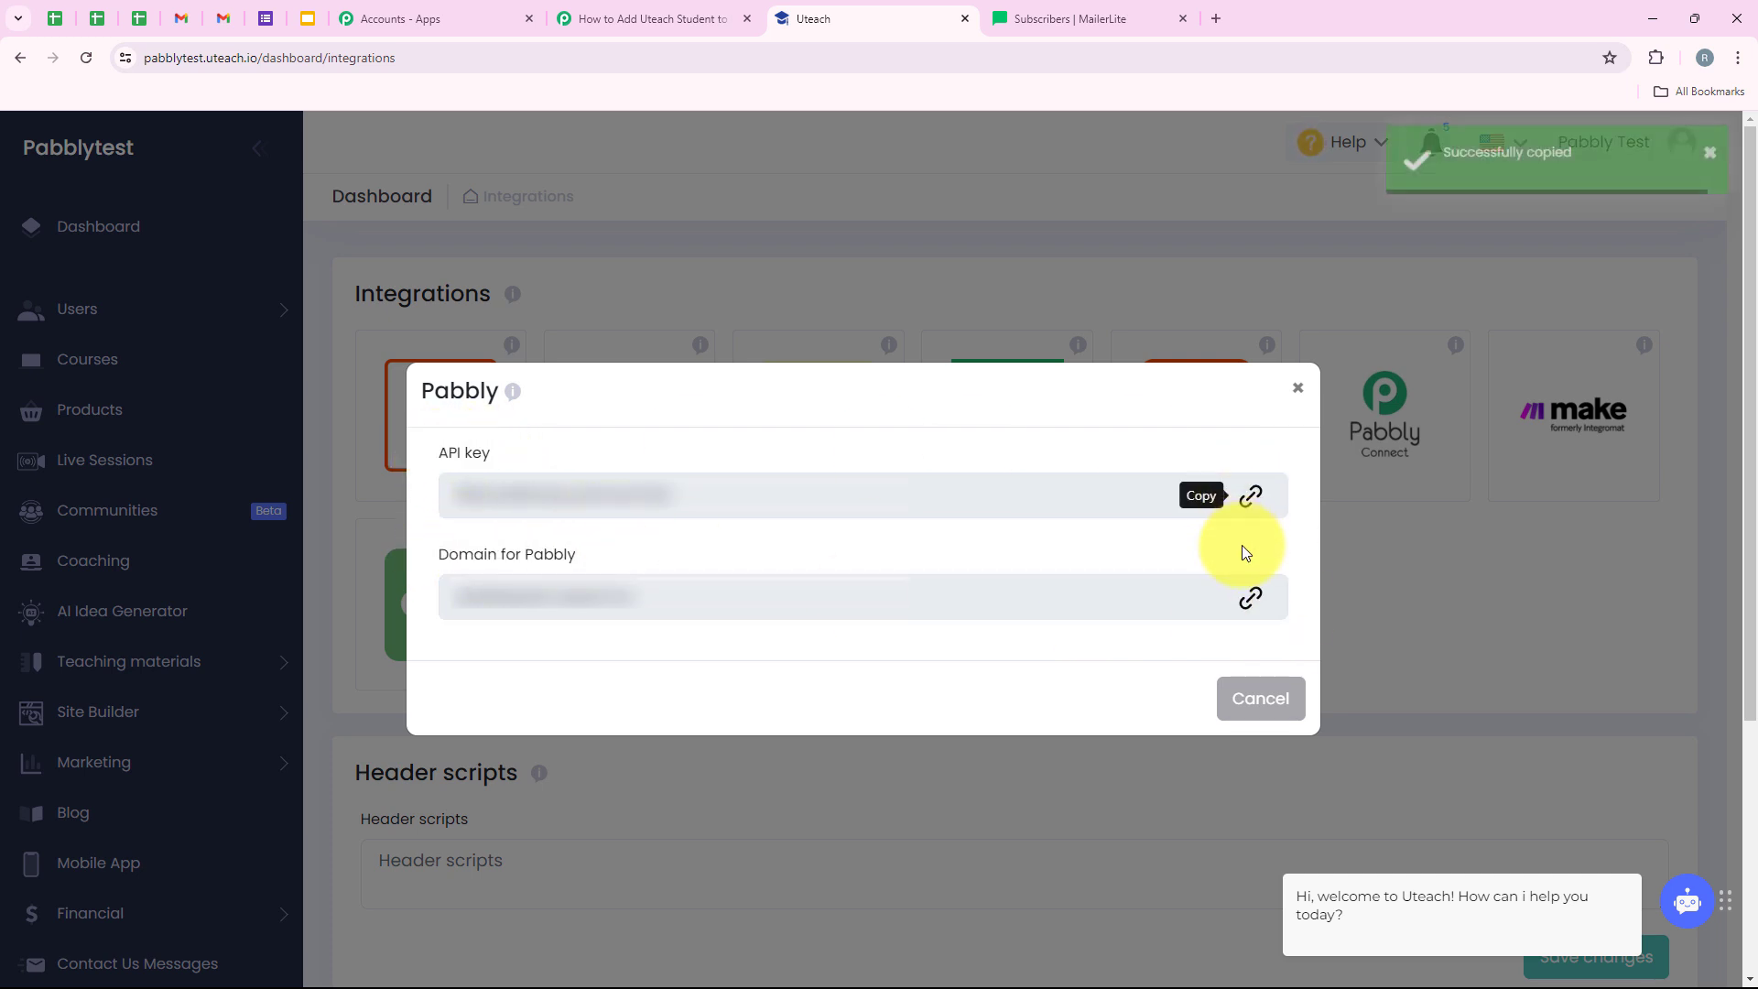
{"action": "left_click", "coordinate": [679, 26]}
- Paste the API key and domain pabblytest.uteach.io into the Uteach connection and save it
{"action": "left_click", "coordinate": [888, 763]}
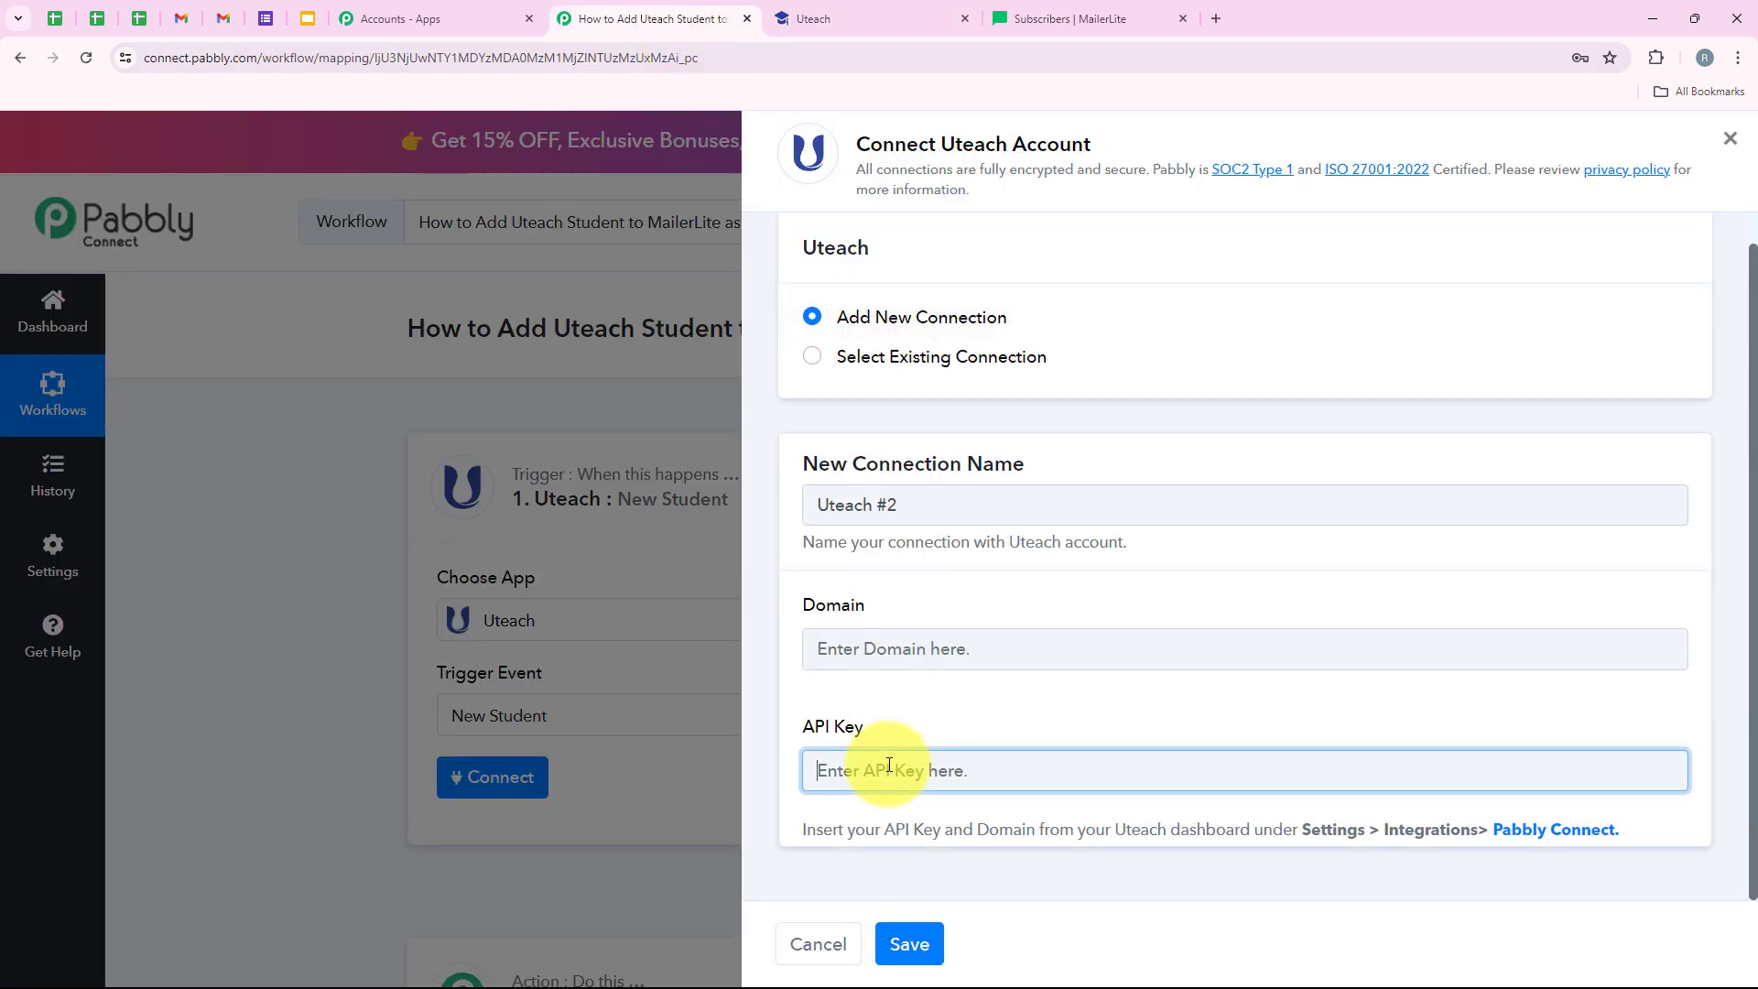
{"action": "right_click", "coordinate": [888, 762]}
{"action": "left_click", "coordinate": [945, 559]}
{"action": "left_click", "coordinate": [867, 641]}
{"action": "key", "text": "ctrl+v"}
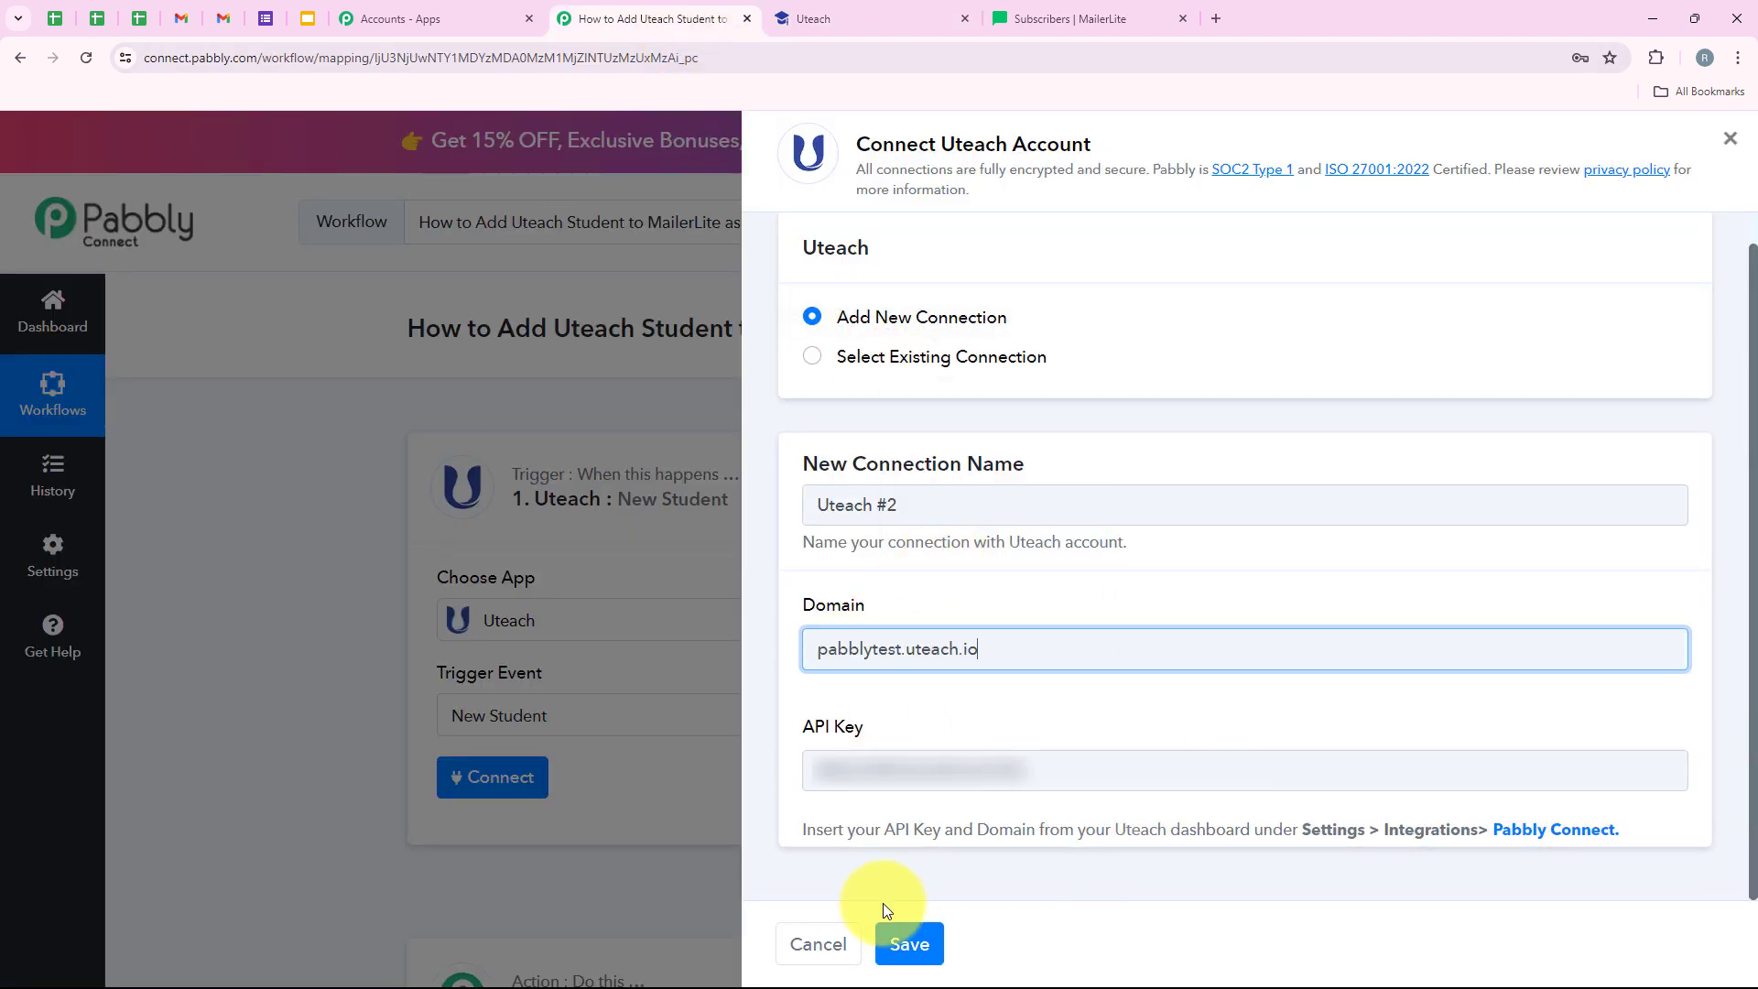
{"action": "left_click", "coordinate": [897, 938]}
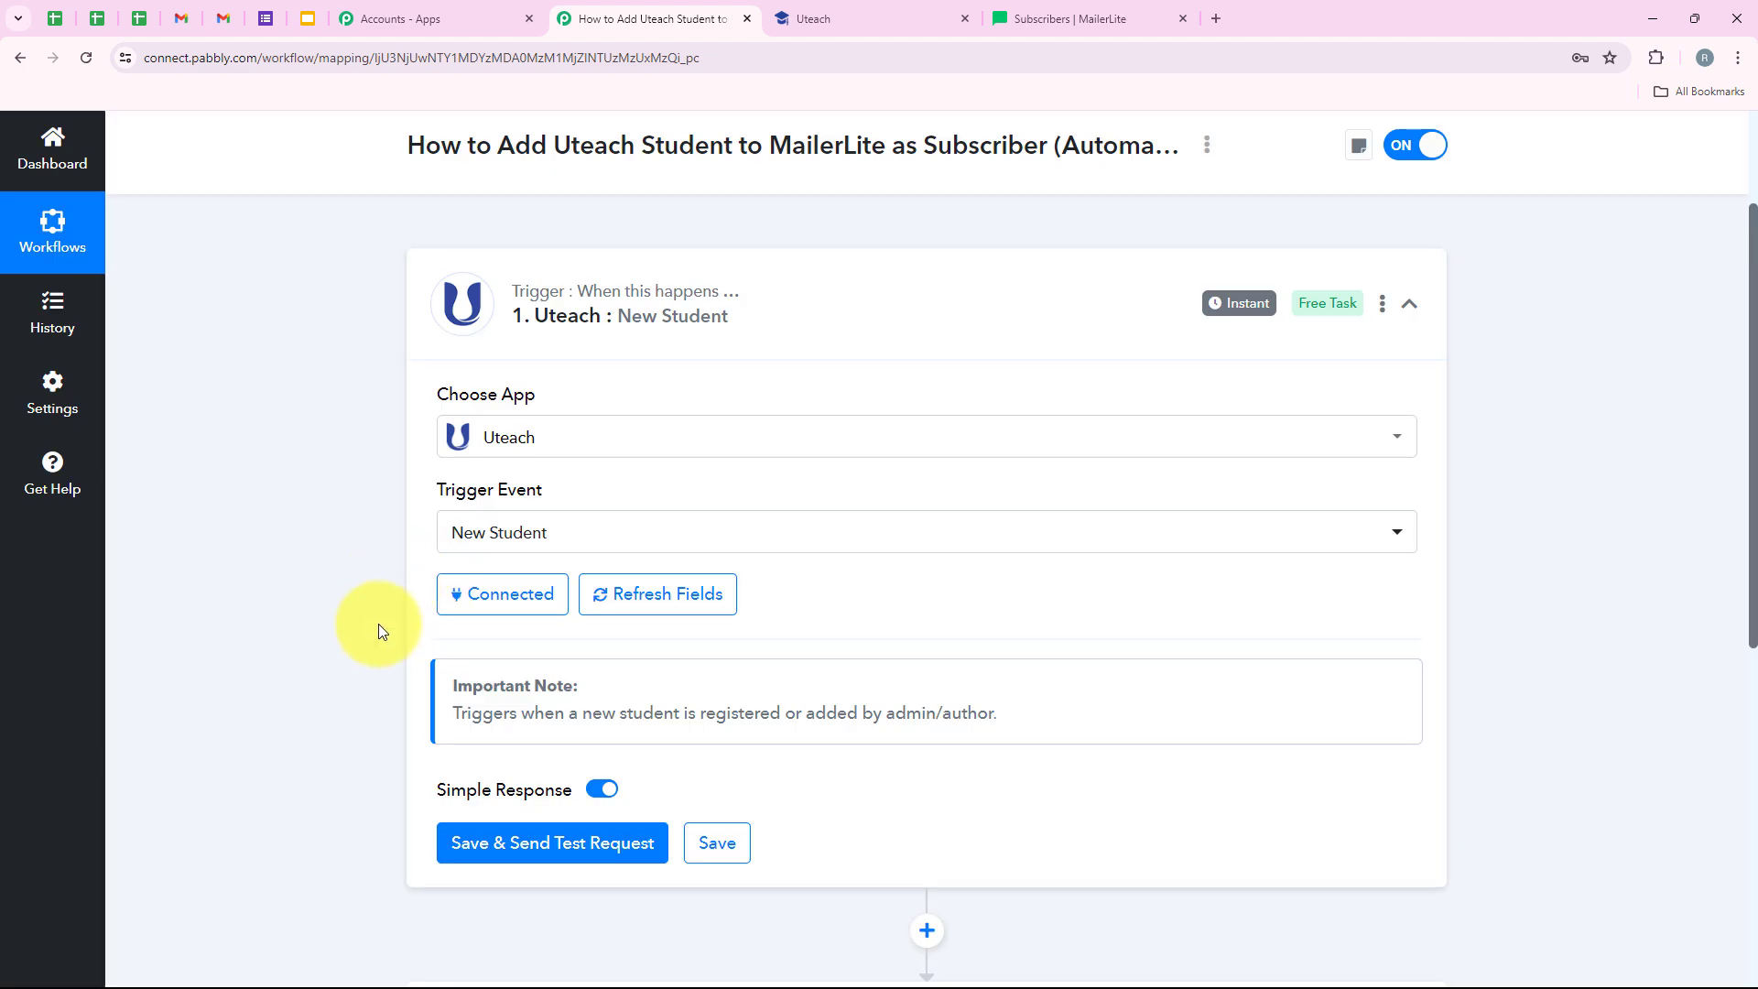
{"action": "scroll", "coordinate": [382, 631], "scroll_direction": "down", "scroll_amount": 1}
{"action": "scroll", "coordinate": [541, 564], "scroll_direction": "down", "scroll_amount": 1}
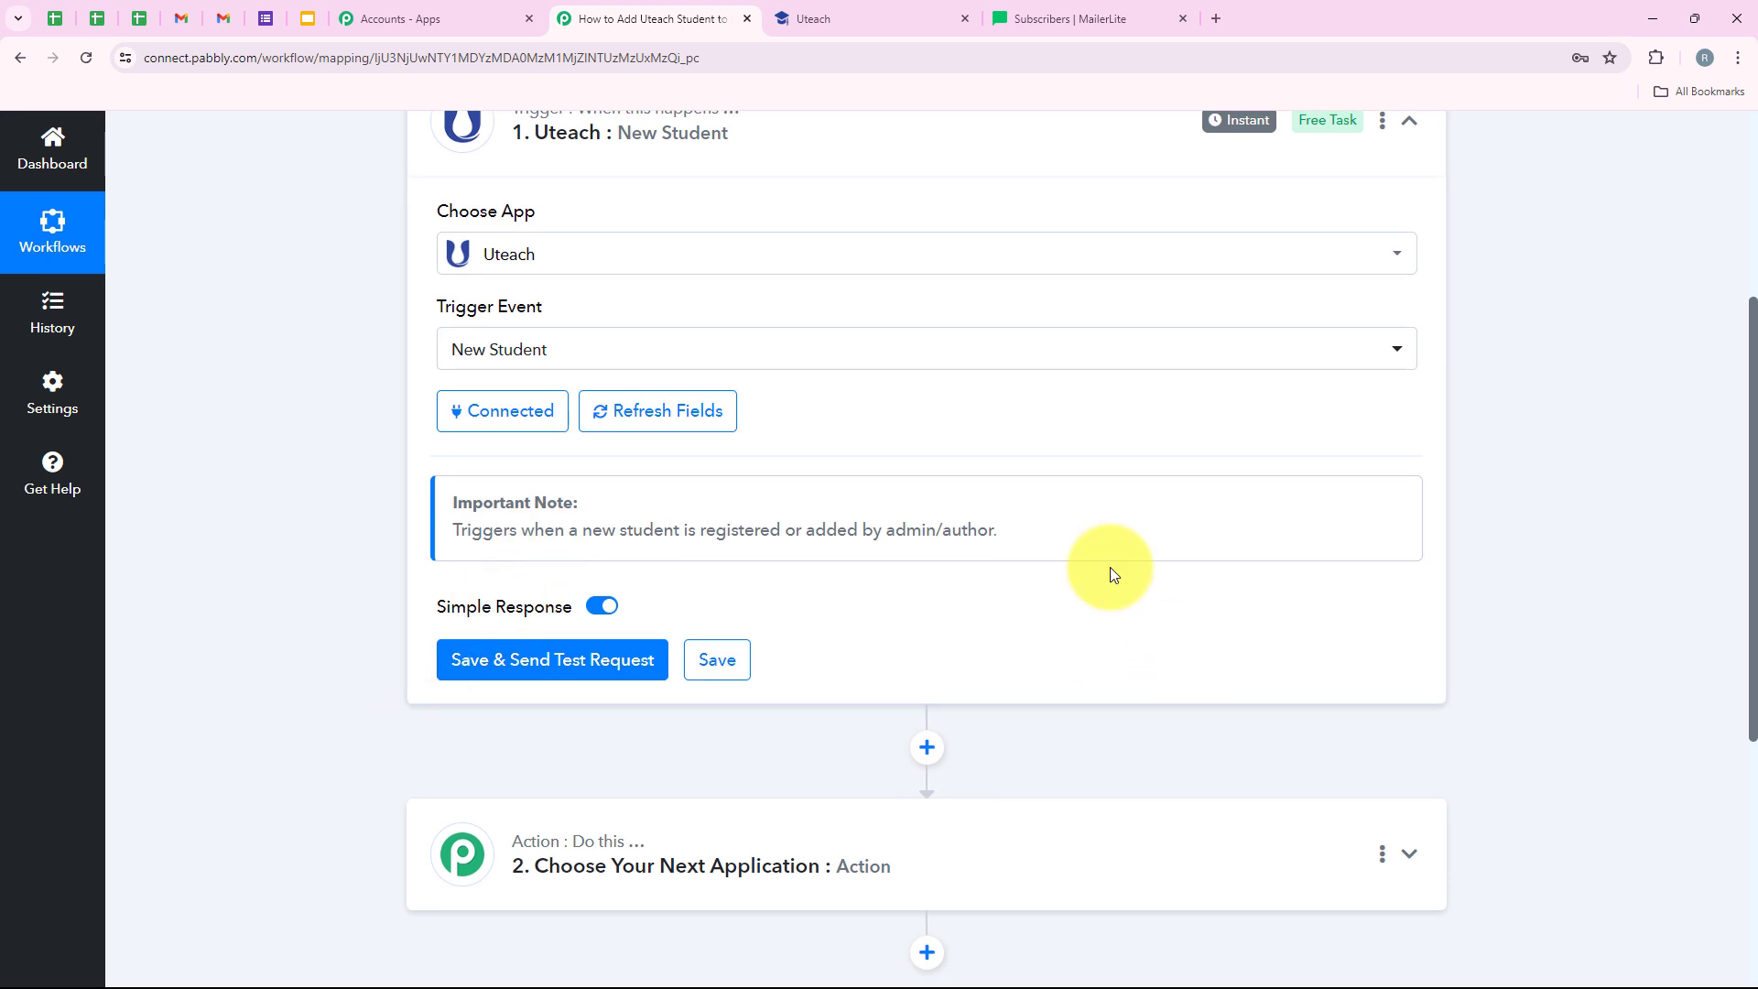
- Save the New Student trigger with Save & Send Test Request, then switch to the incognito school site
{"action": "left_click", "coordinate": [513, 667]}
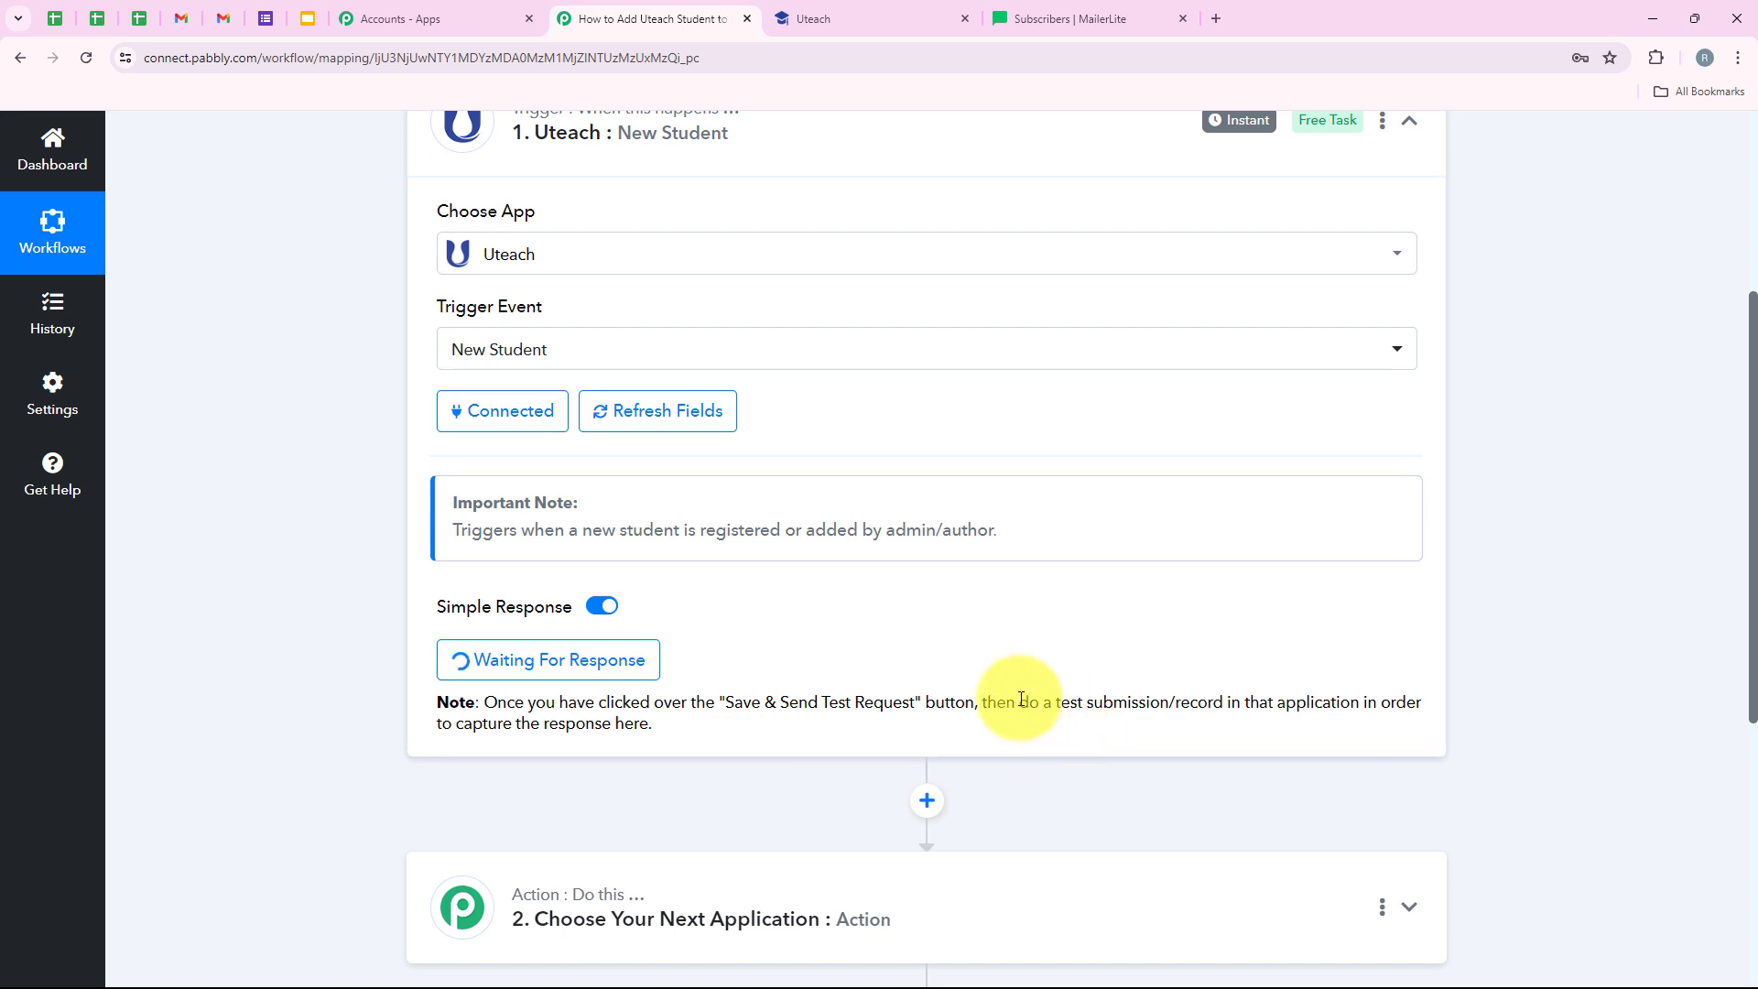
{"action": "left_click_drag", "start_coordinate": [1025, 699], "coordinate": [1221, 685]}
{"action": "left_click", "coordinate": [1217, 684]}
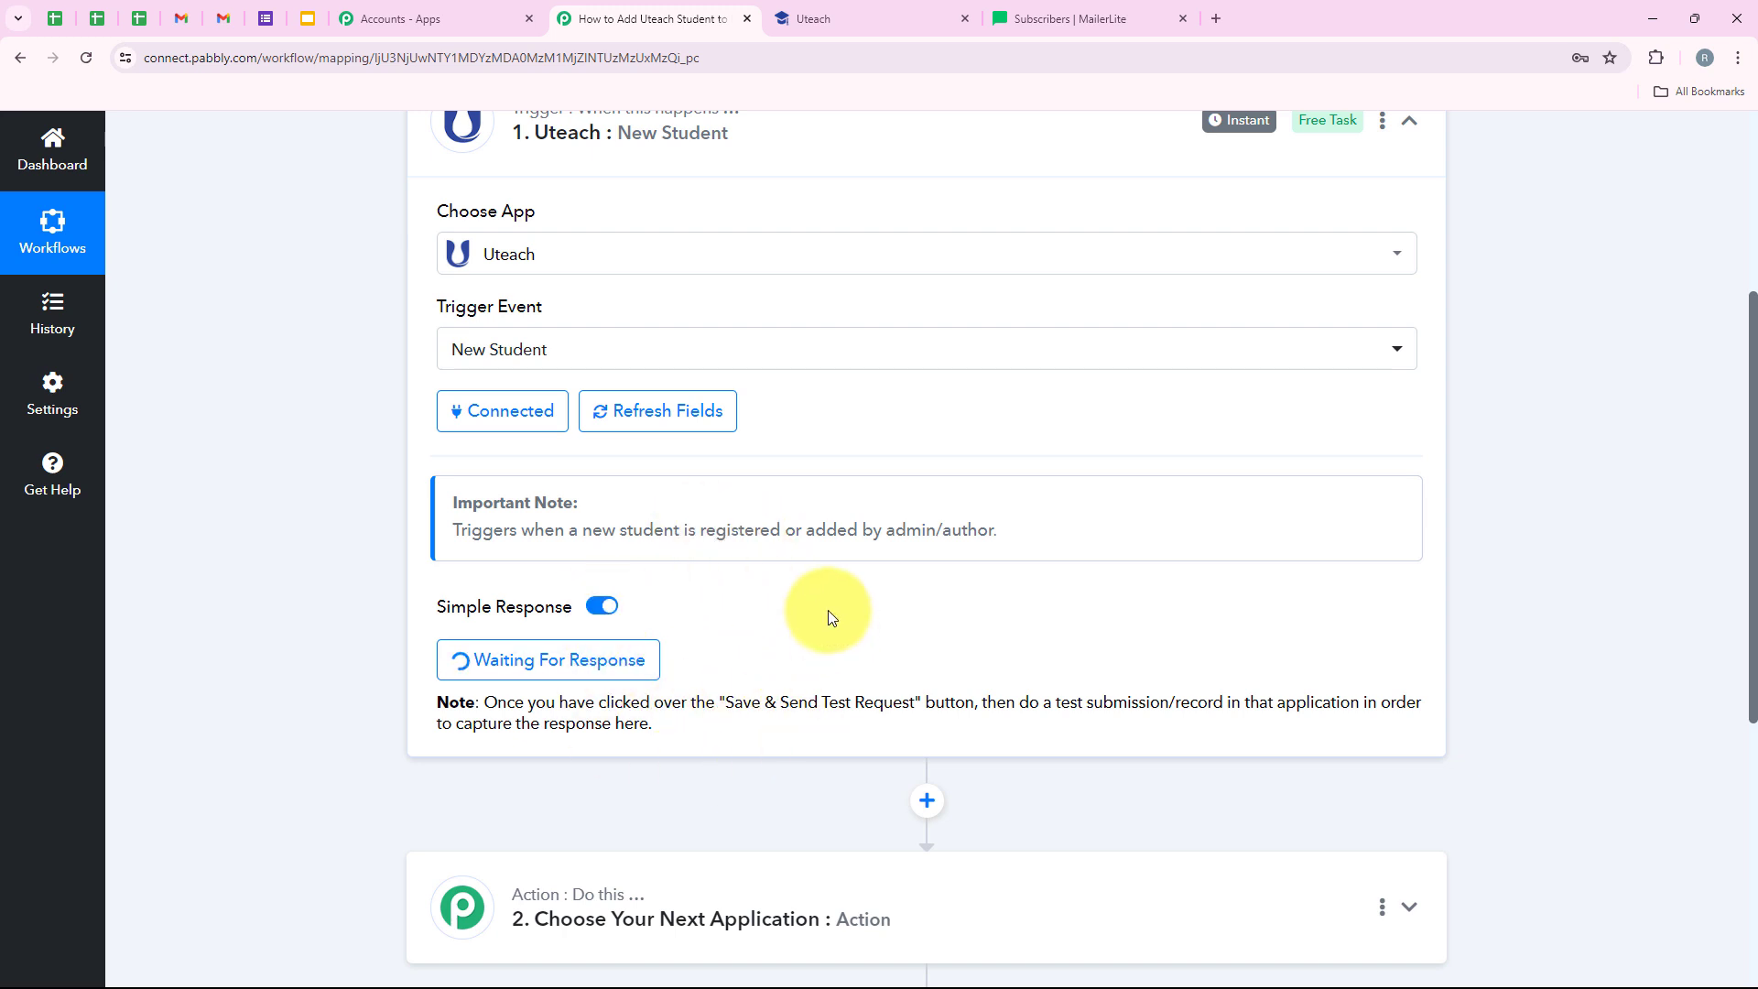
{"action": "scroll", "coordinate": [799, 601], "scroll_direction": "up", "scroll_amount": 1}
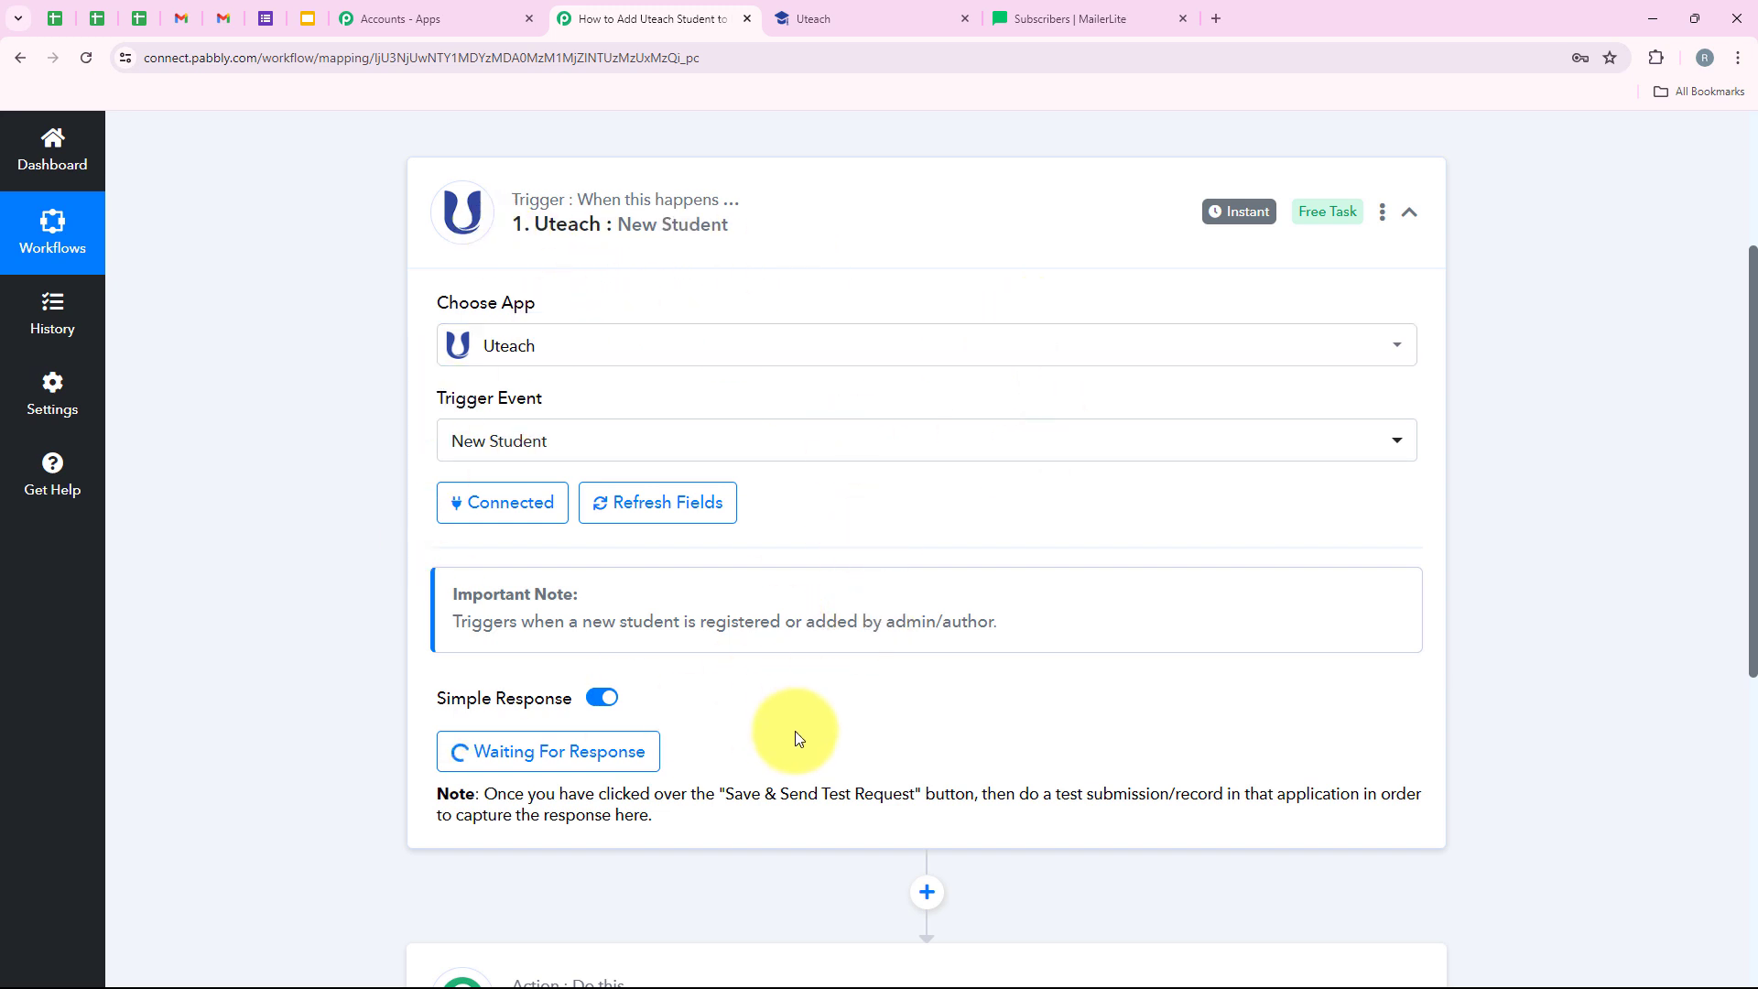
{"action": "key", "text": "alt+Tab"}
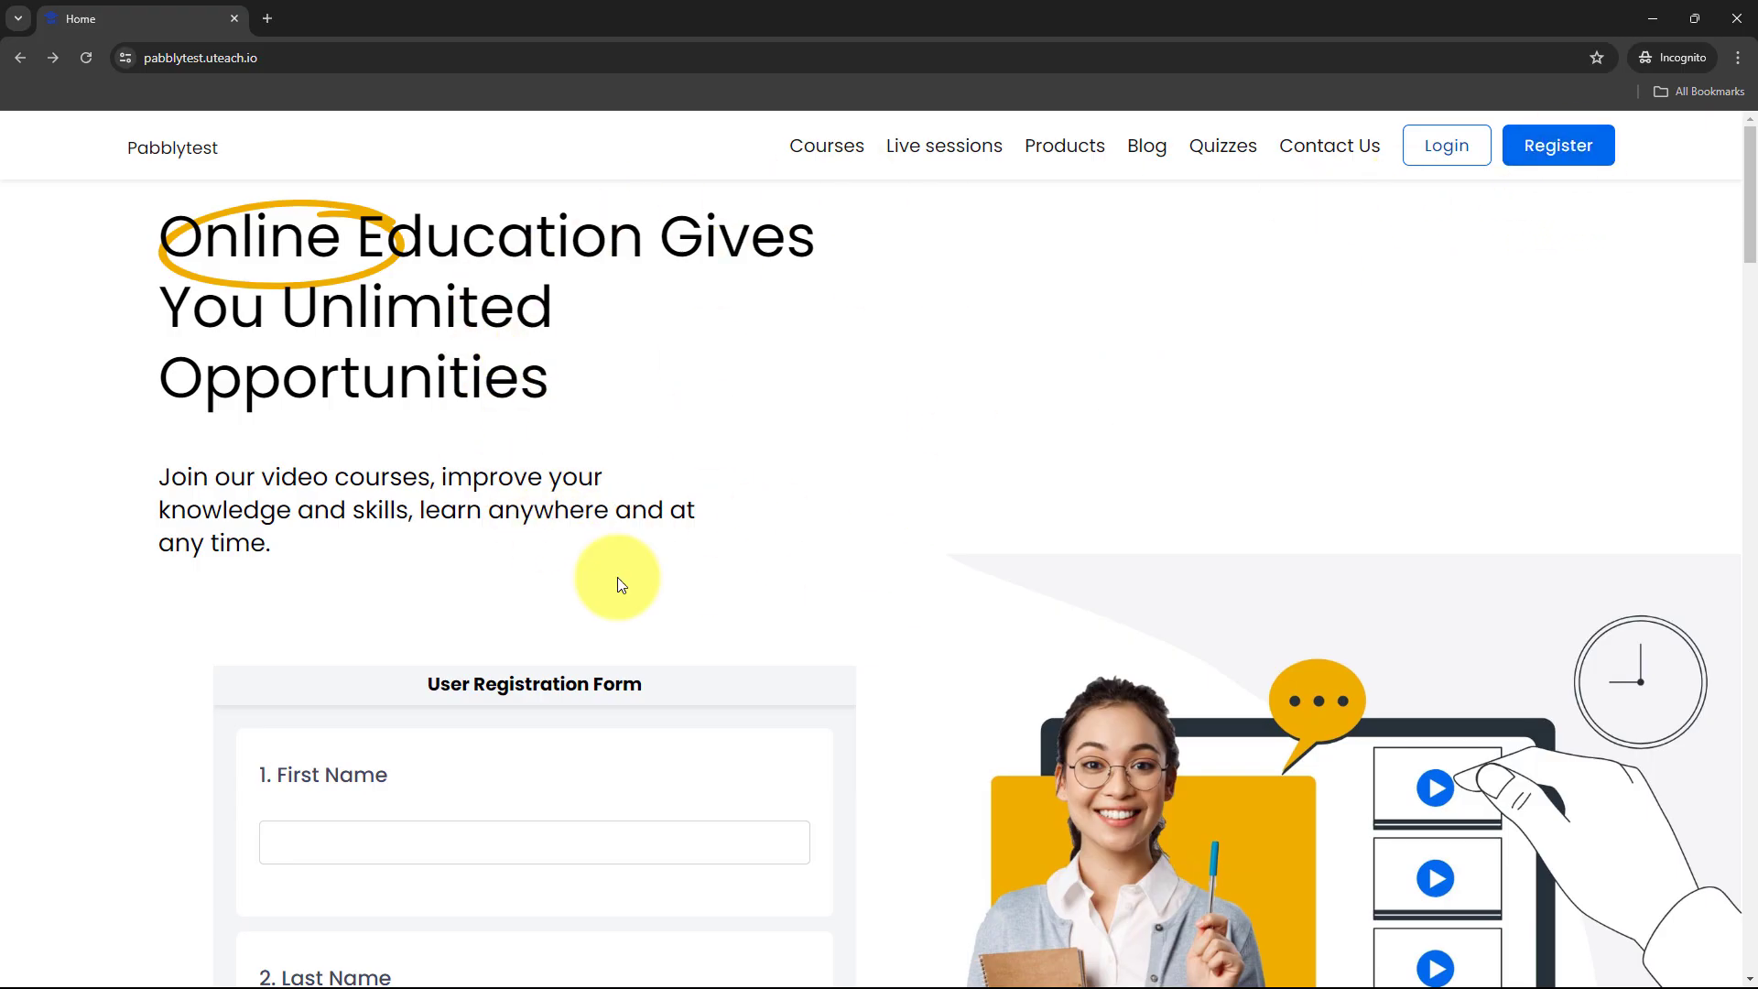
- Register a test student on the school site with a name, e-mail and password
{"action": "left_click", "coordinate": [1588, 151]}
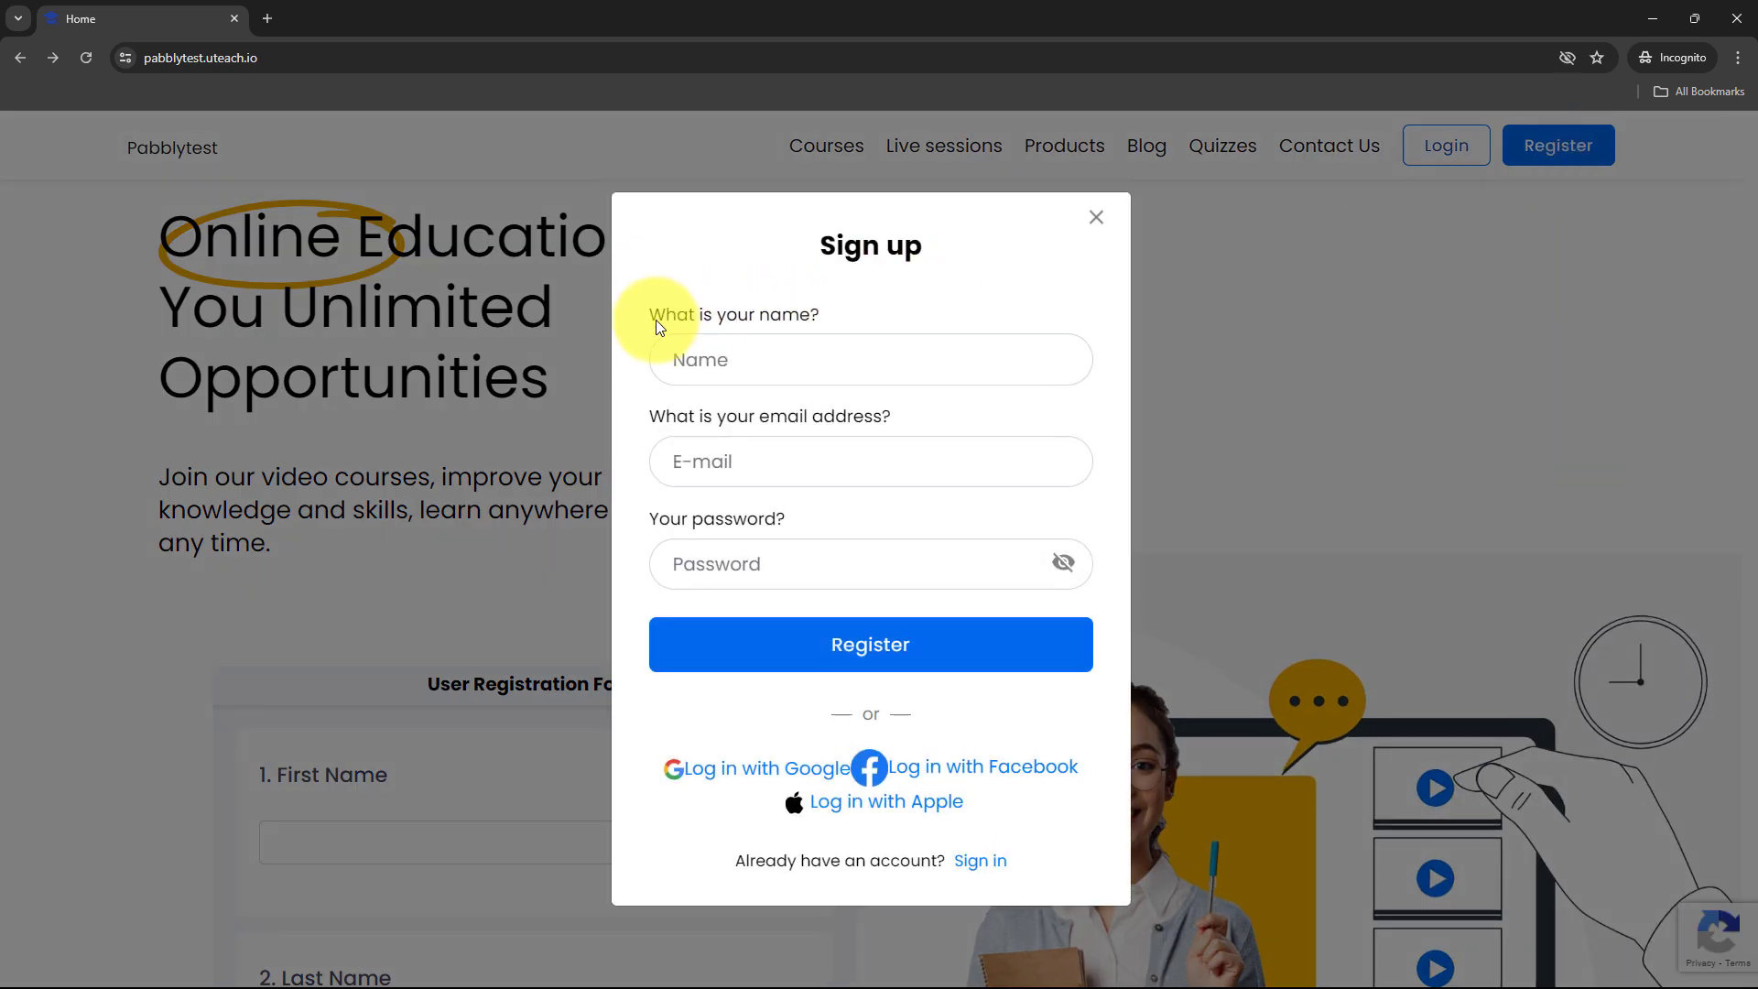
{"action": "left_click_drag", "start_coordinate": [655, 320], "coordinate": [765, 343]}
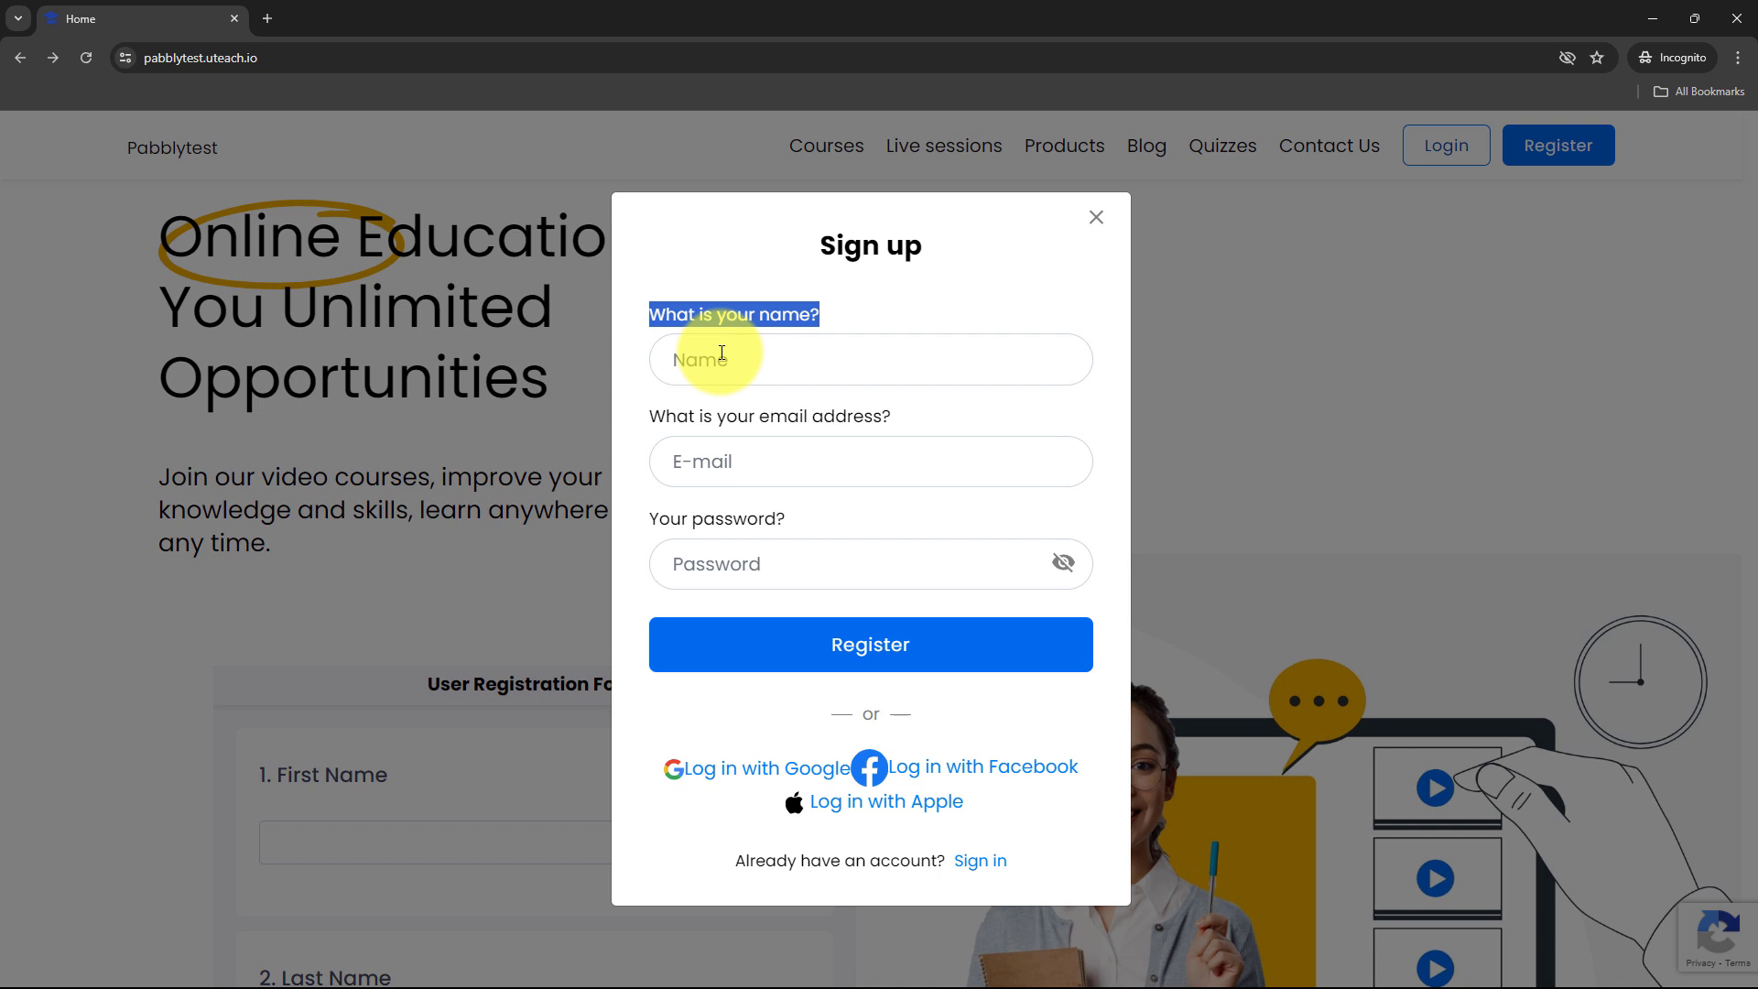
{"action": "left_click", "coordinate": [721, 353]}
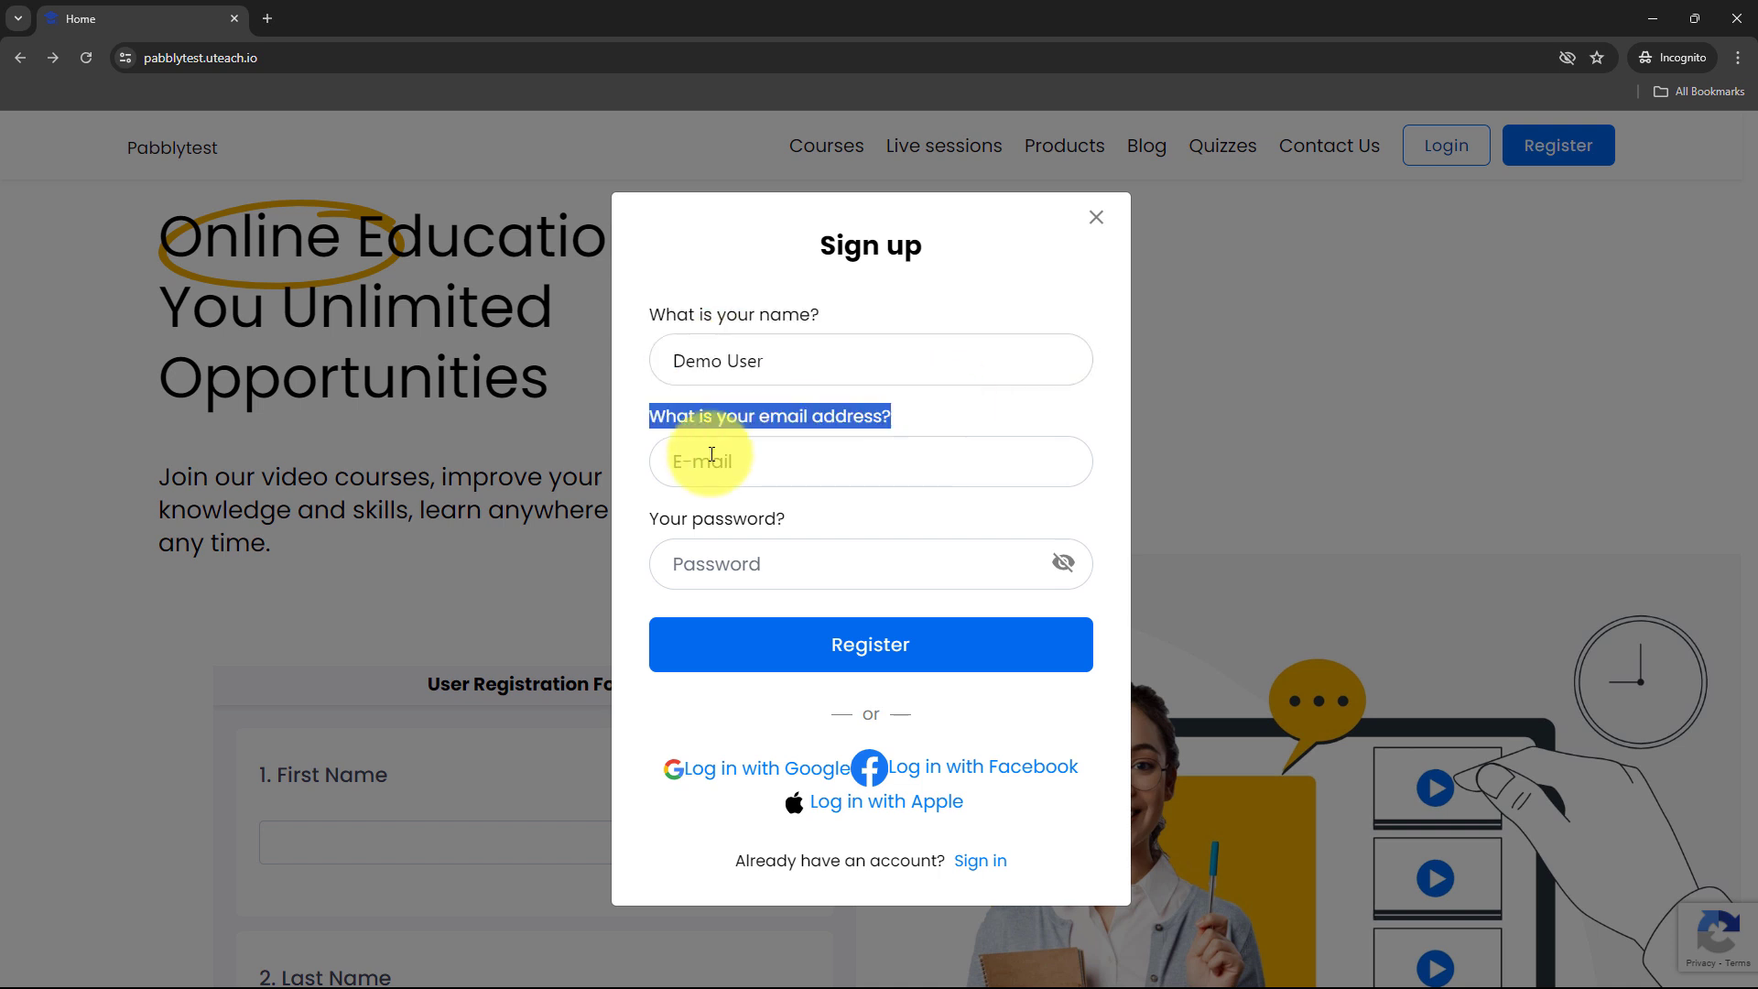
{"action": "left_click", "coordinate": [705, 458]}
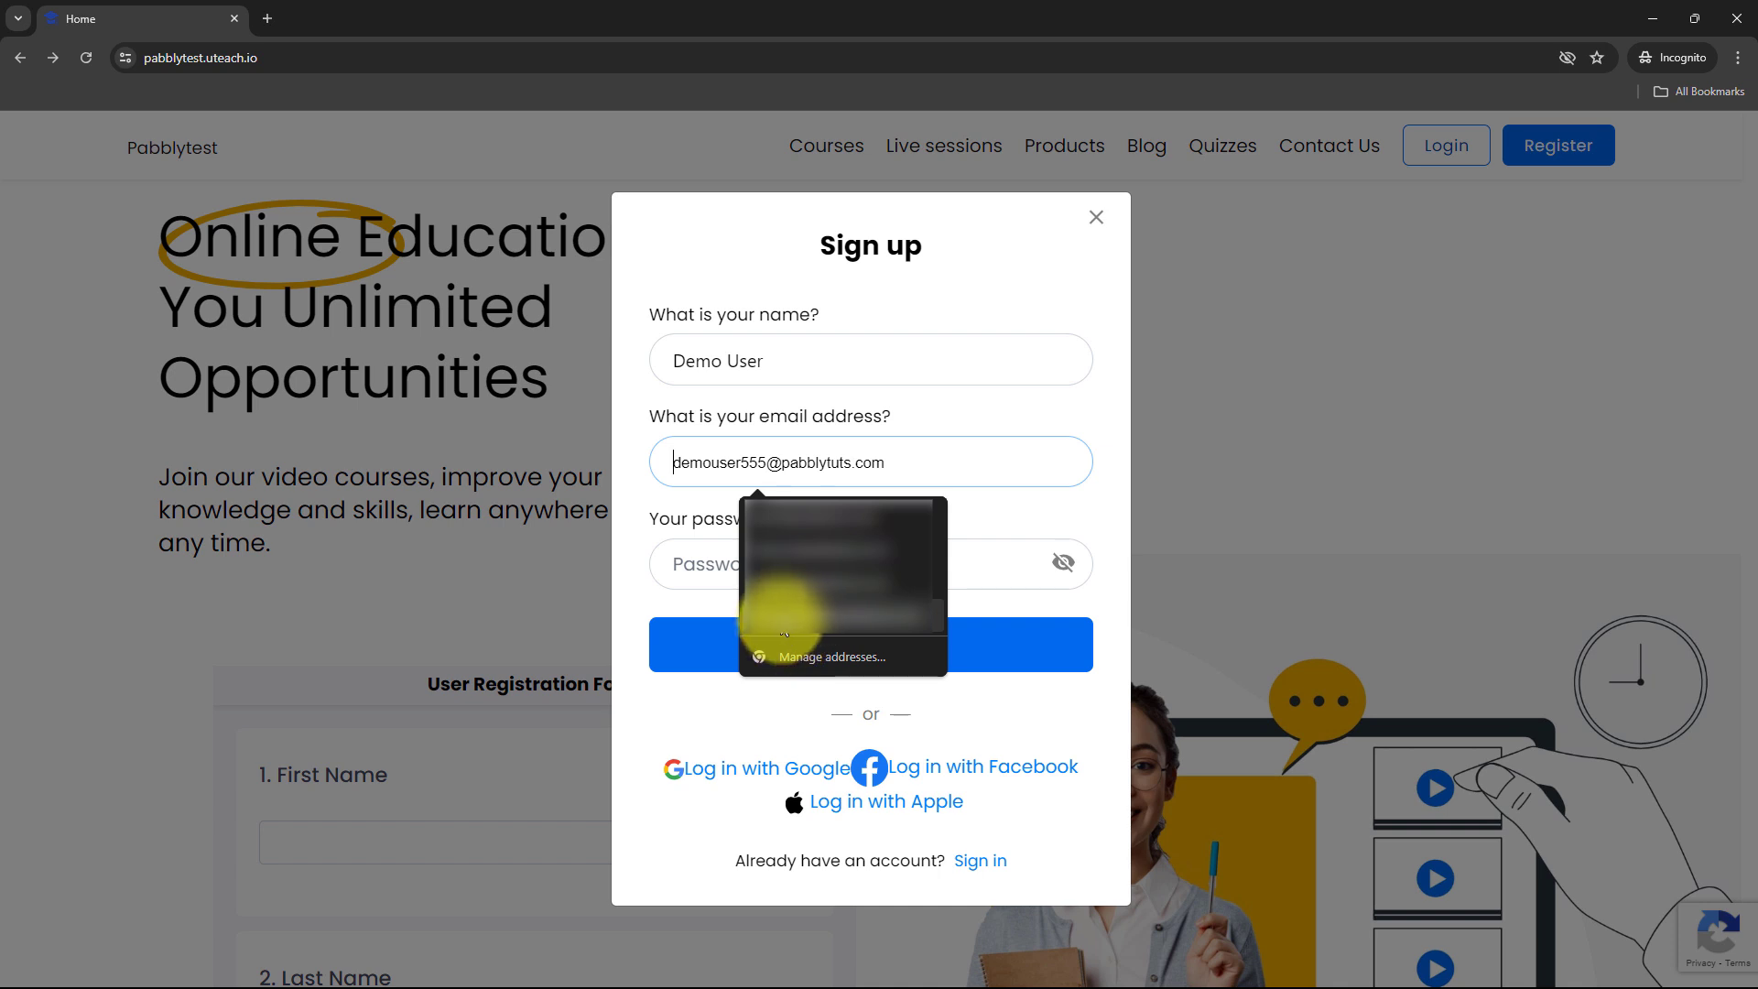
{"action": "left_click", "coordinate": [817, 618]}
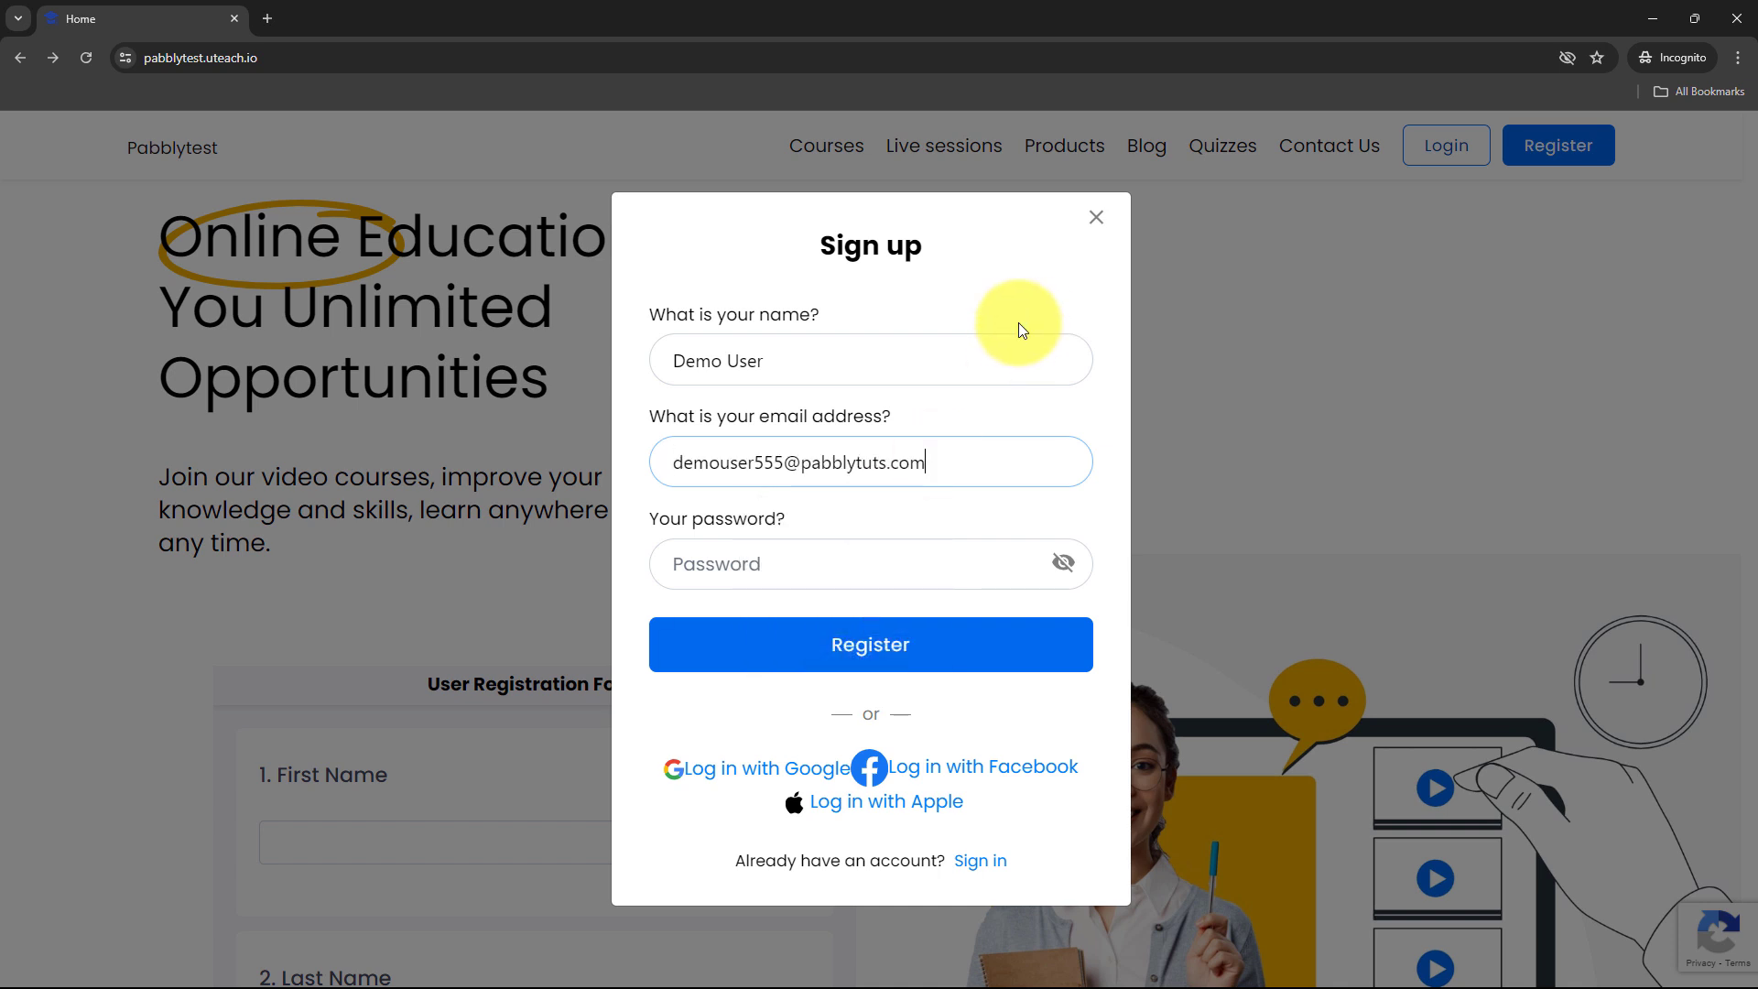
{"action": "left_click_drag", "start_coordinate": [648, 518], "coordinate": [794, 529]}
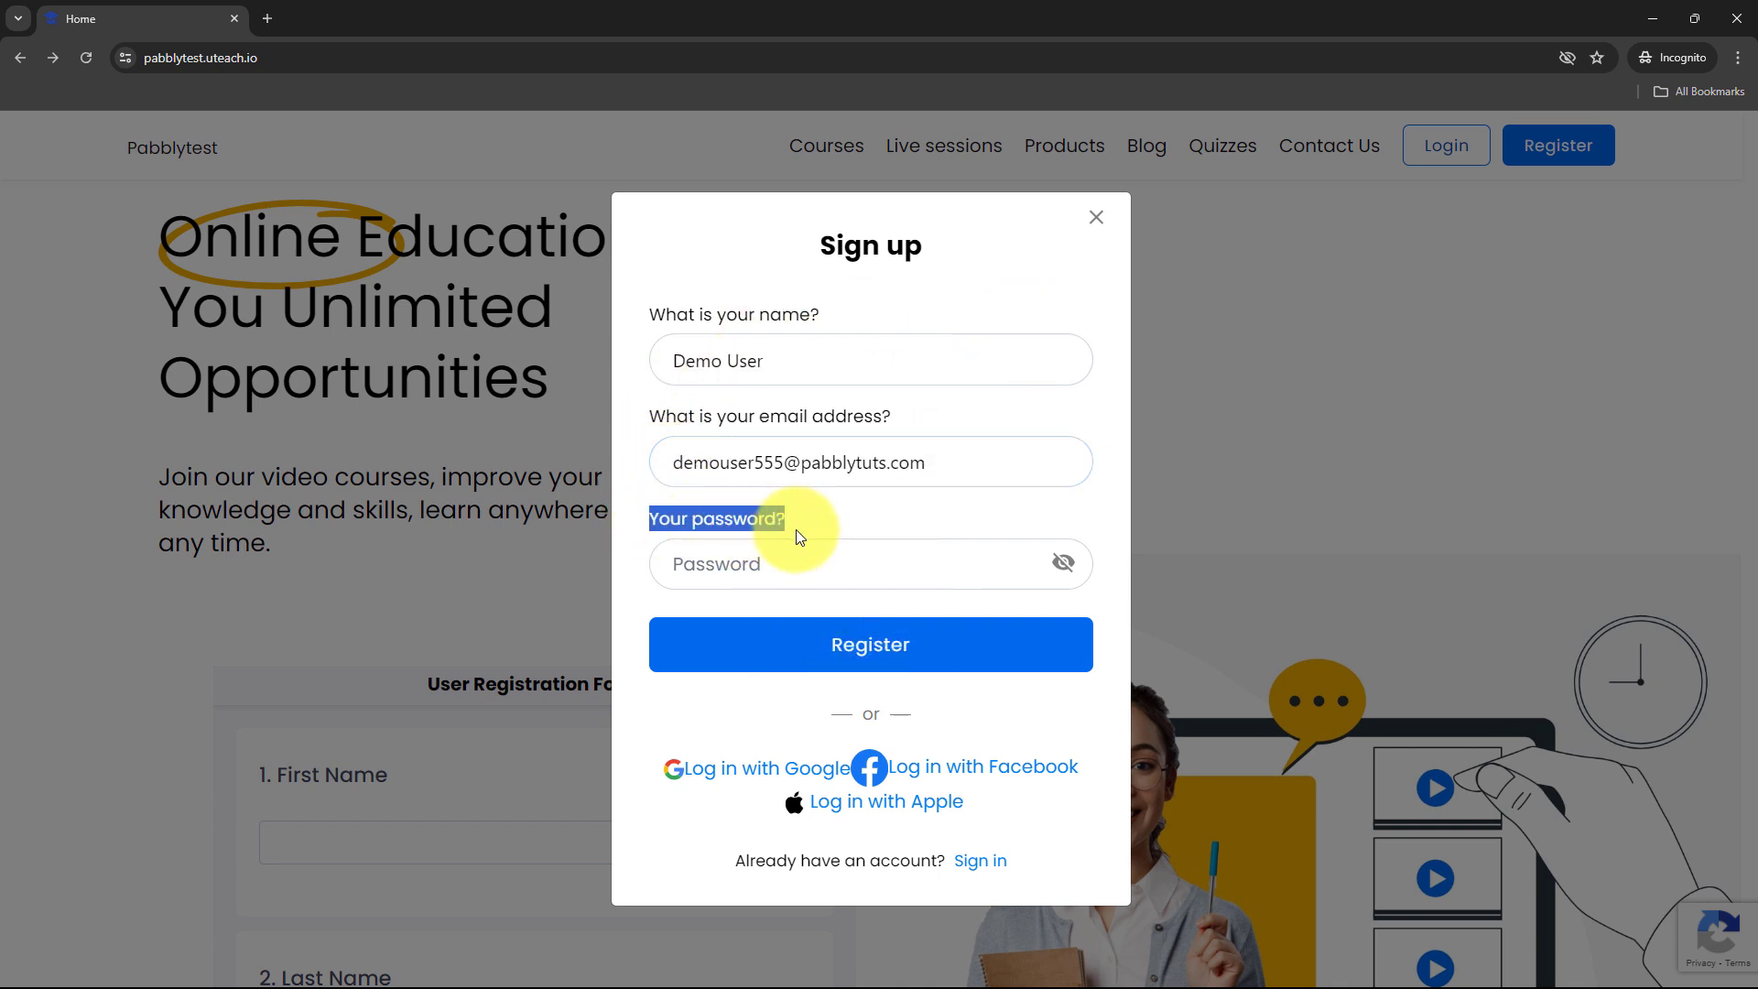
{"action": "left_click", "coordinate": [808, 571]}
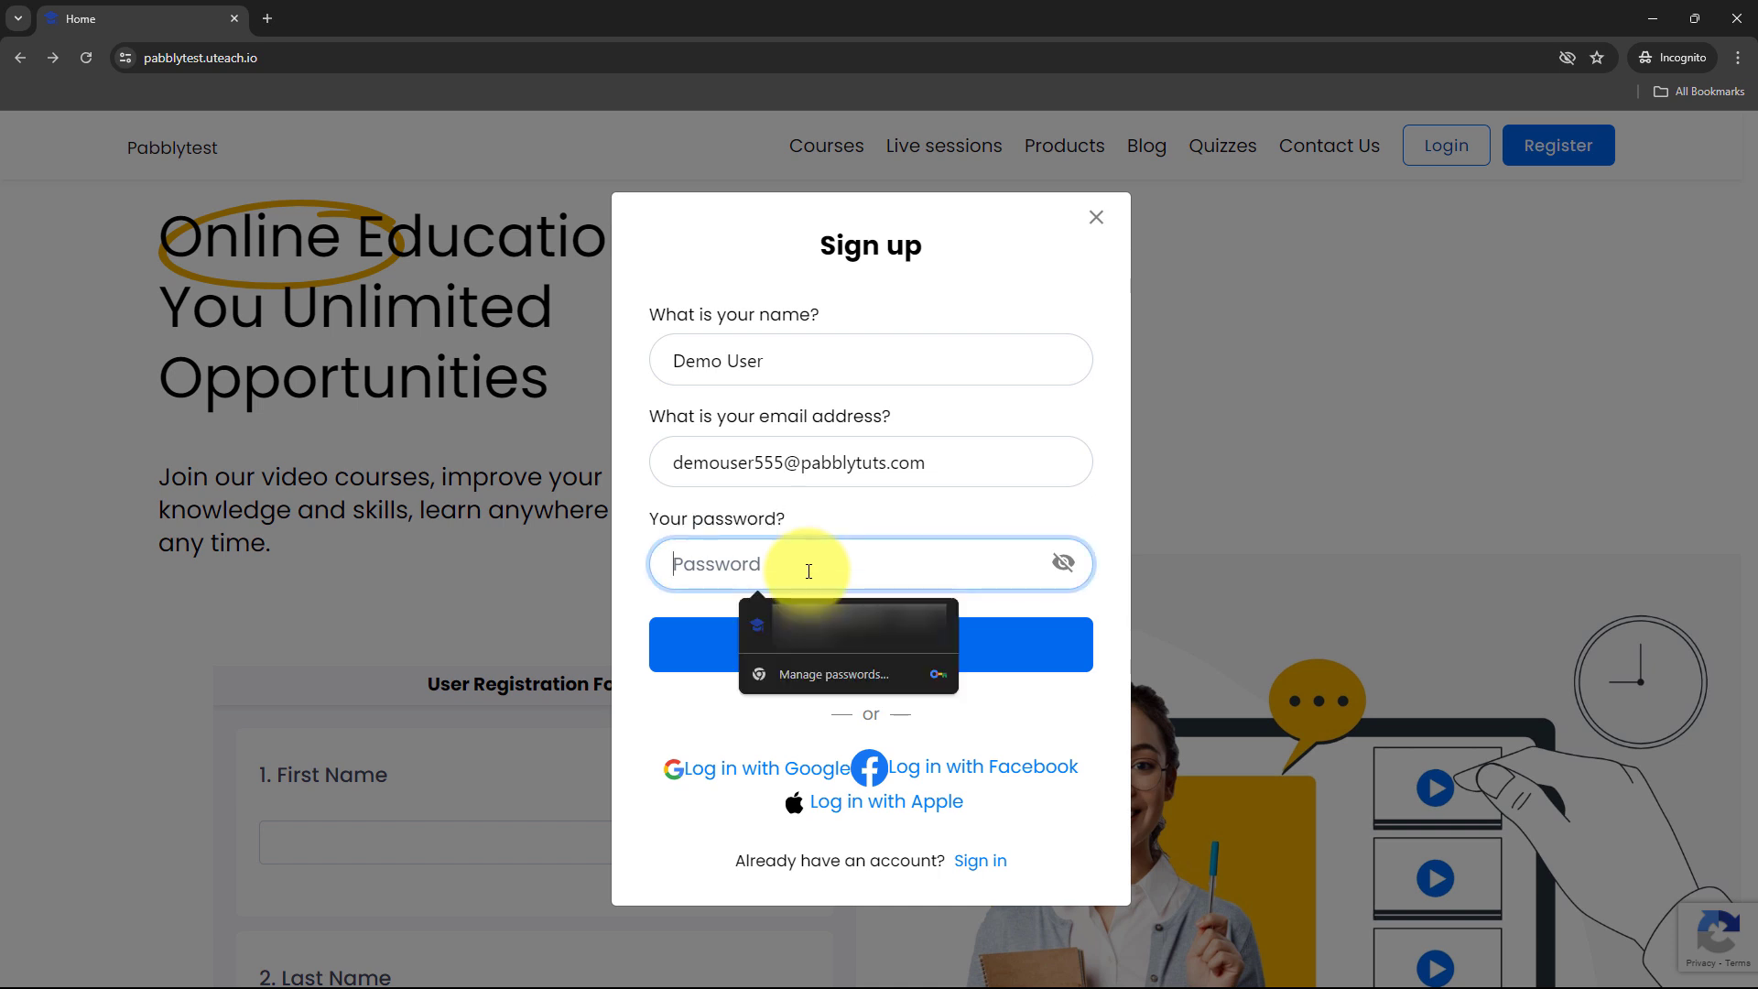
{"action": "type", "text": "•••"}
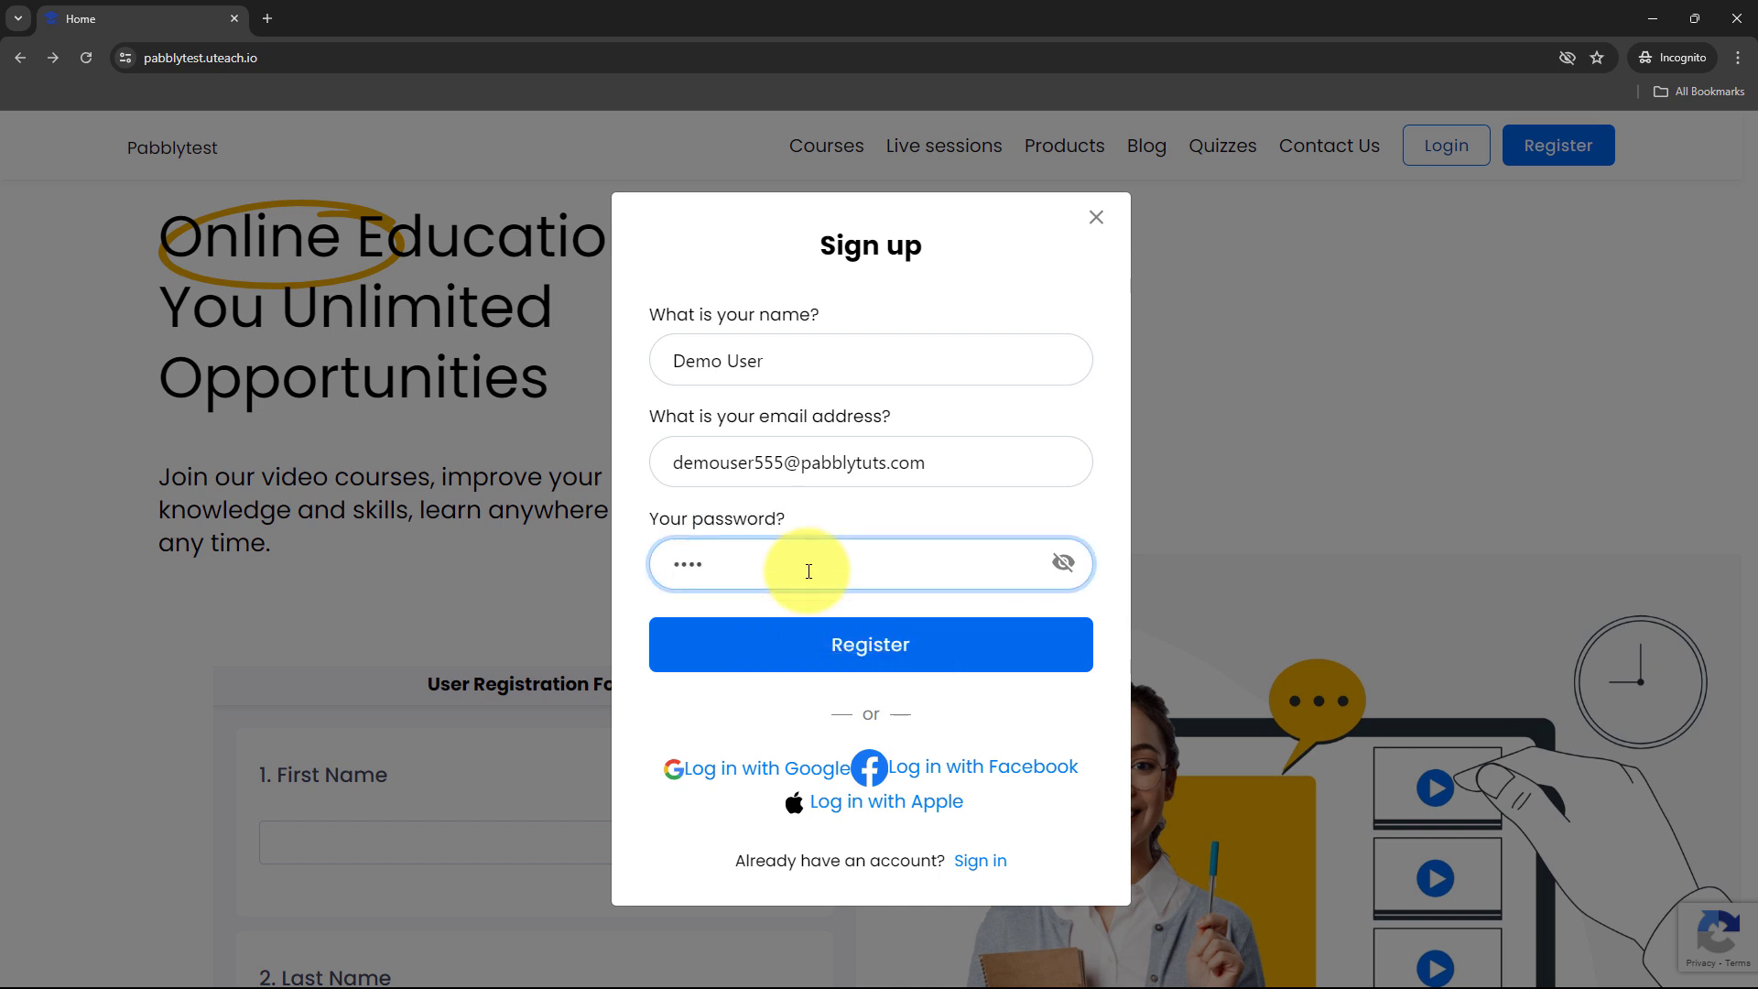
{"action": "left_click", "coordinate": [806, 630]}
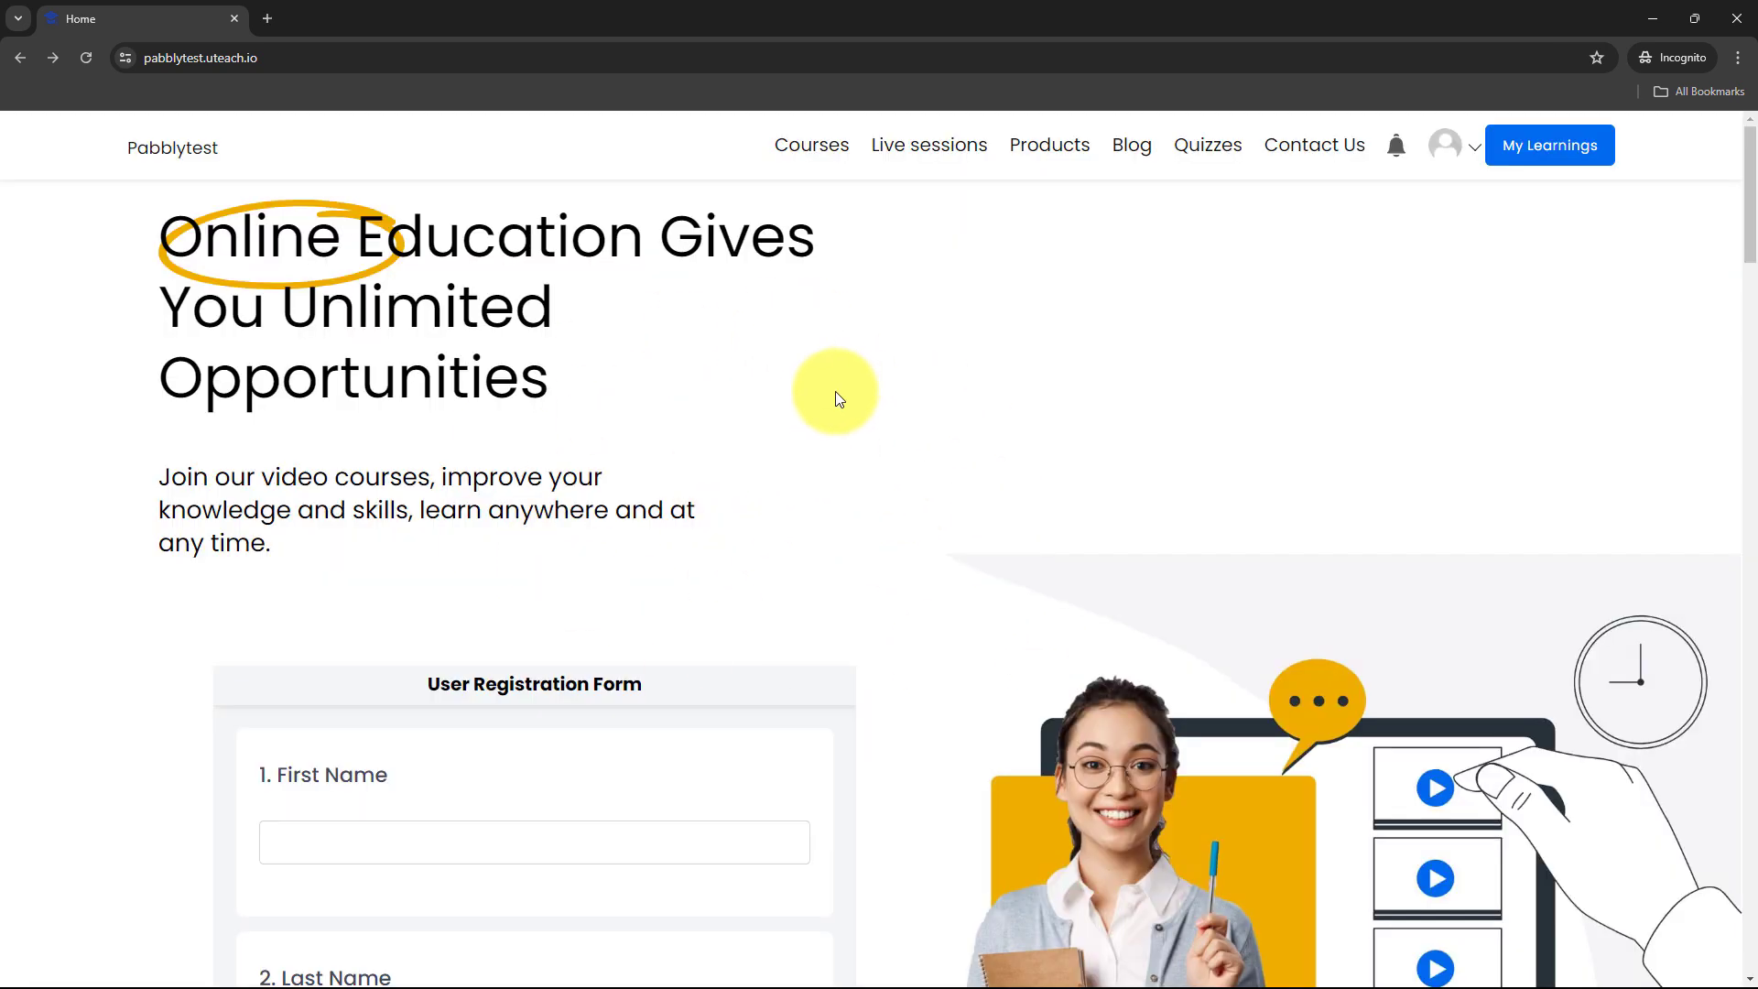
- Open Uteach's admin Users > Students list and check the new test student appears at the top
{"action": "left_click", "coordinate": [1655, 7]}
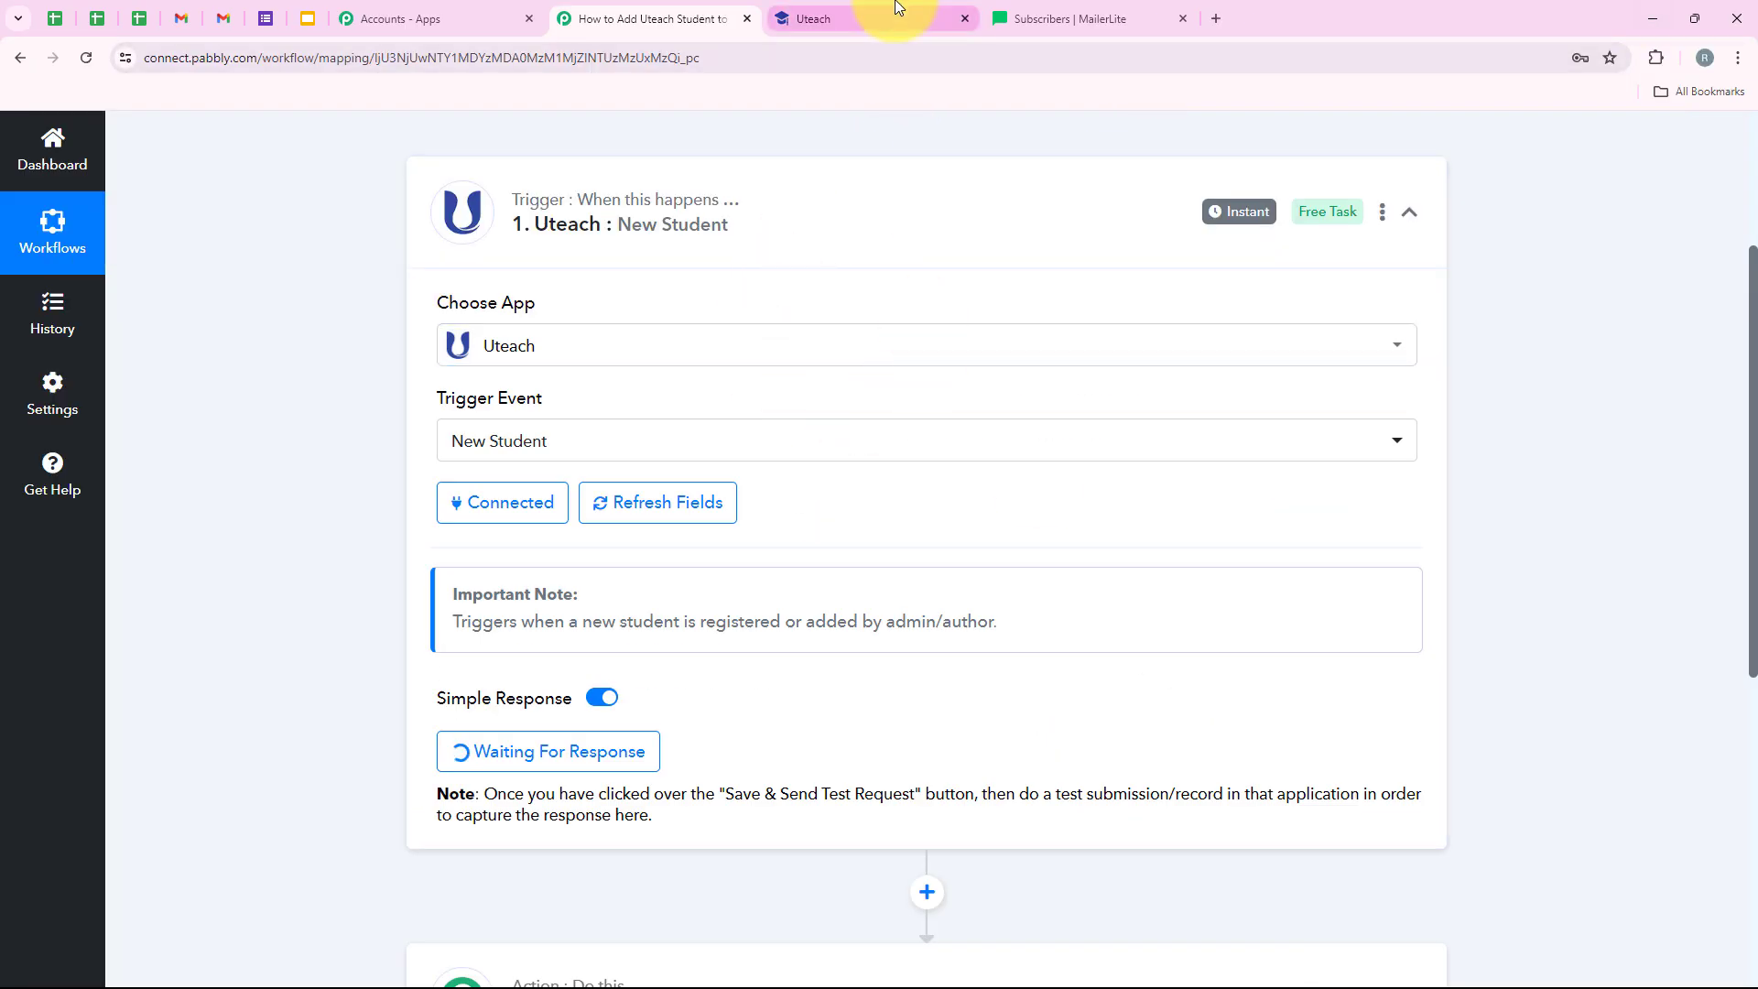
{"action": "left_click", "coordinate": [828, 7]}
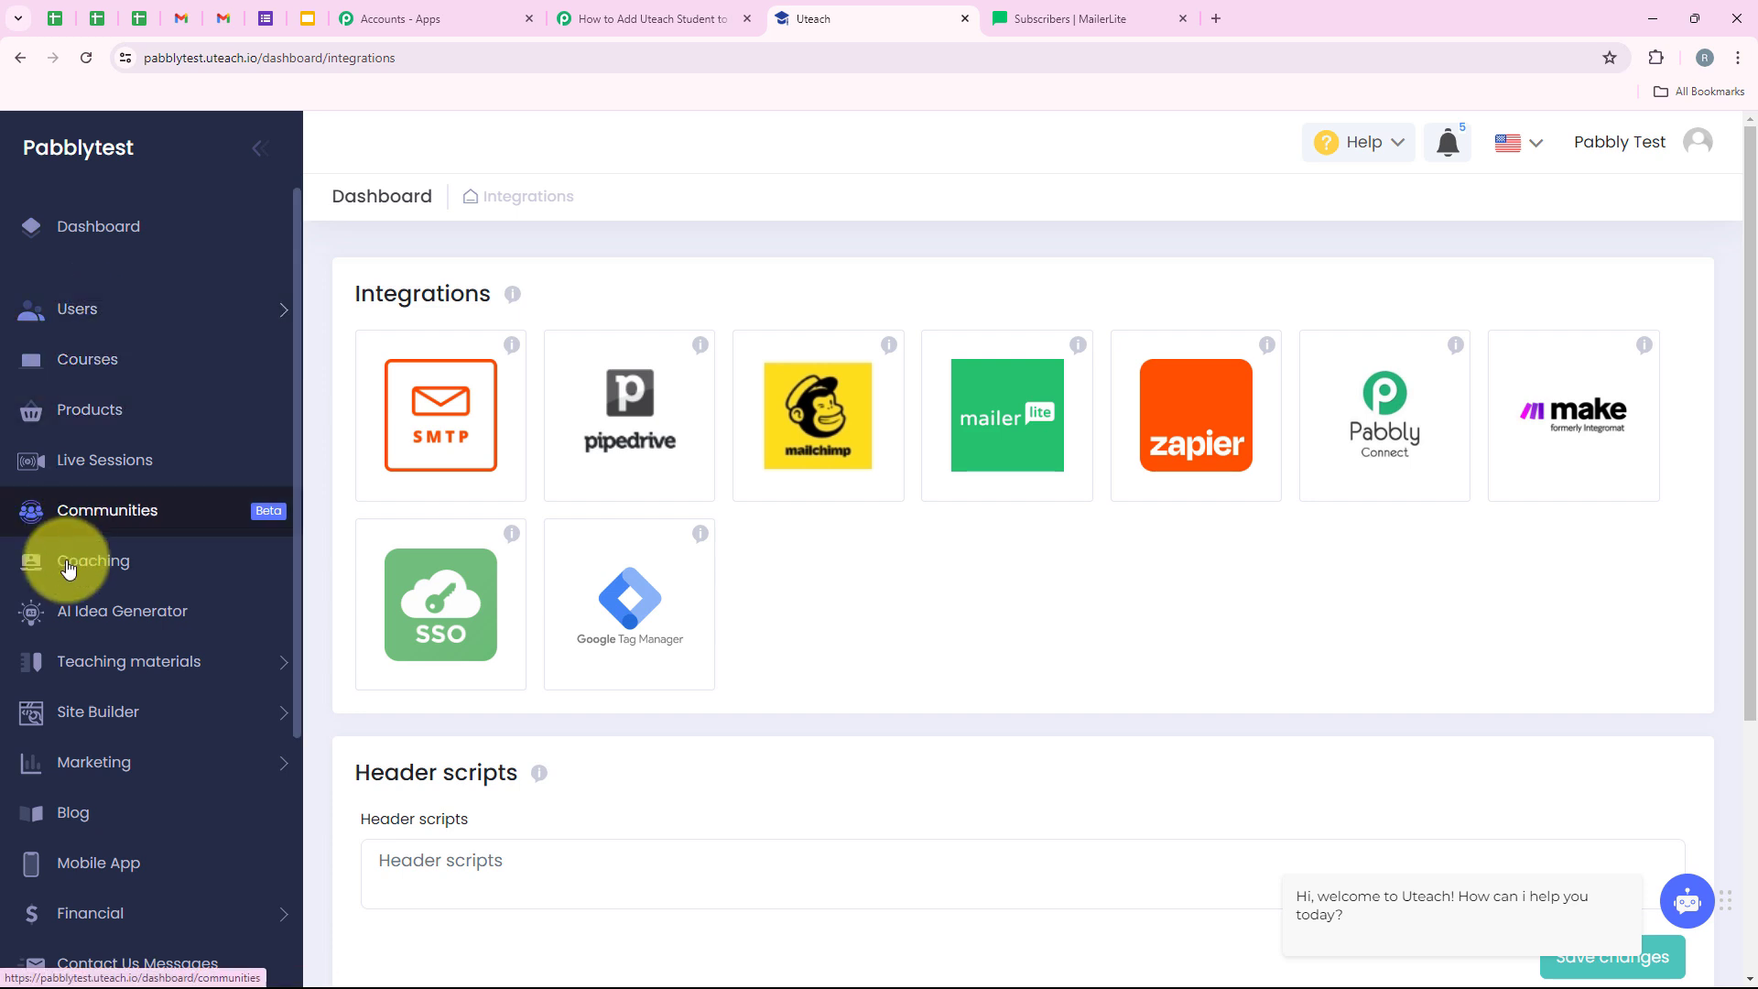
{"action": "left_click", "coordinate": [128, 311]}
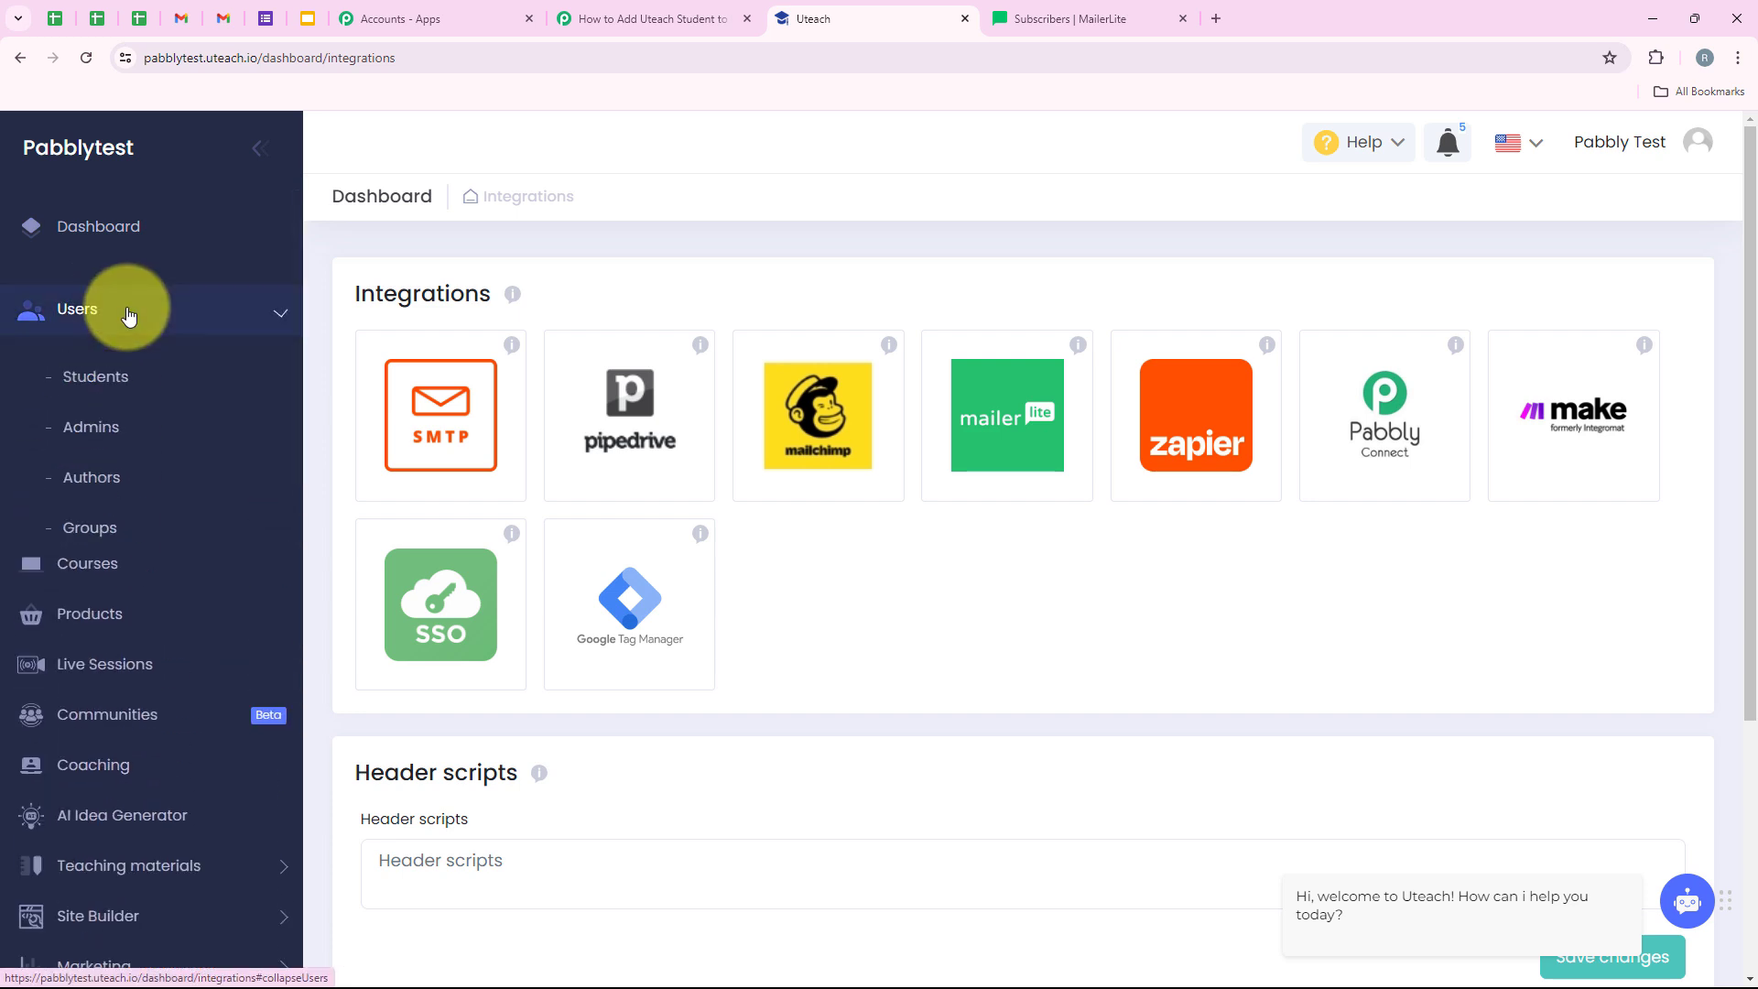
{"action": "left_click", "coordinate": [141, 383]}
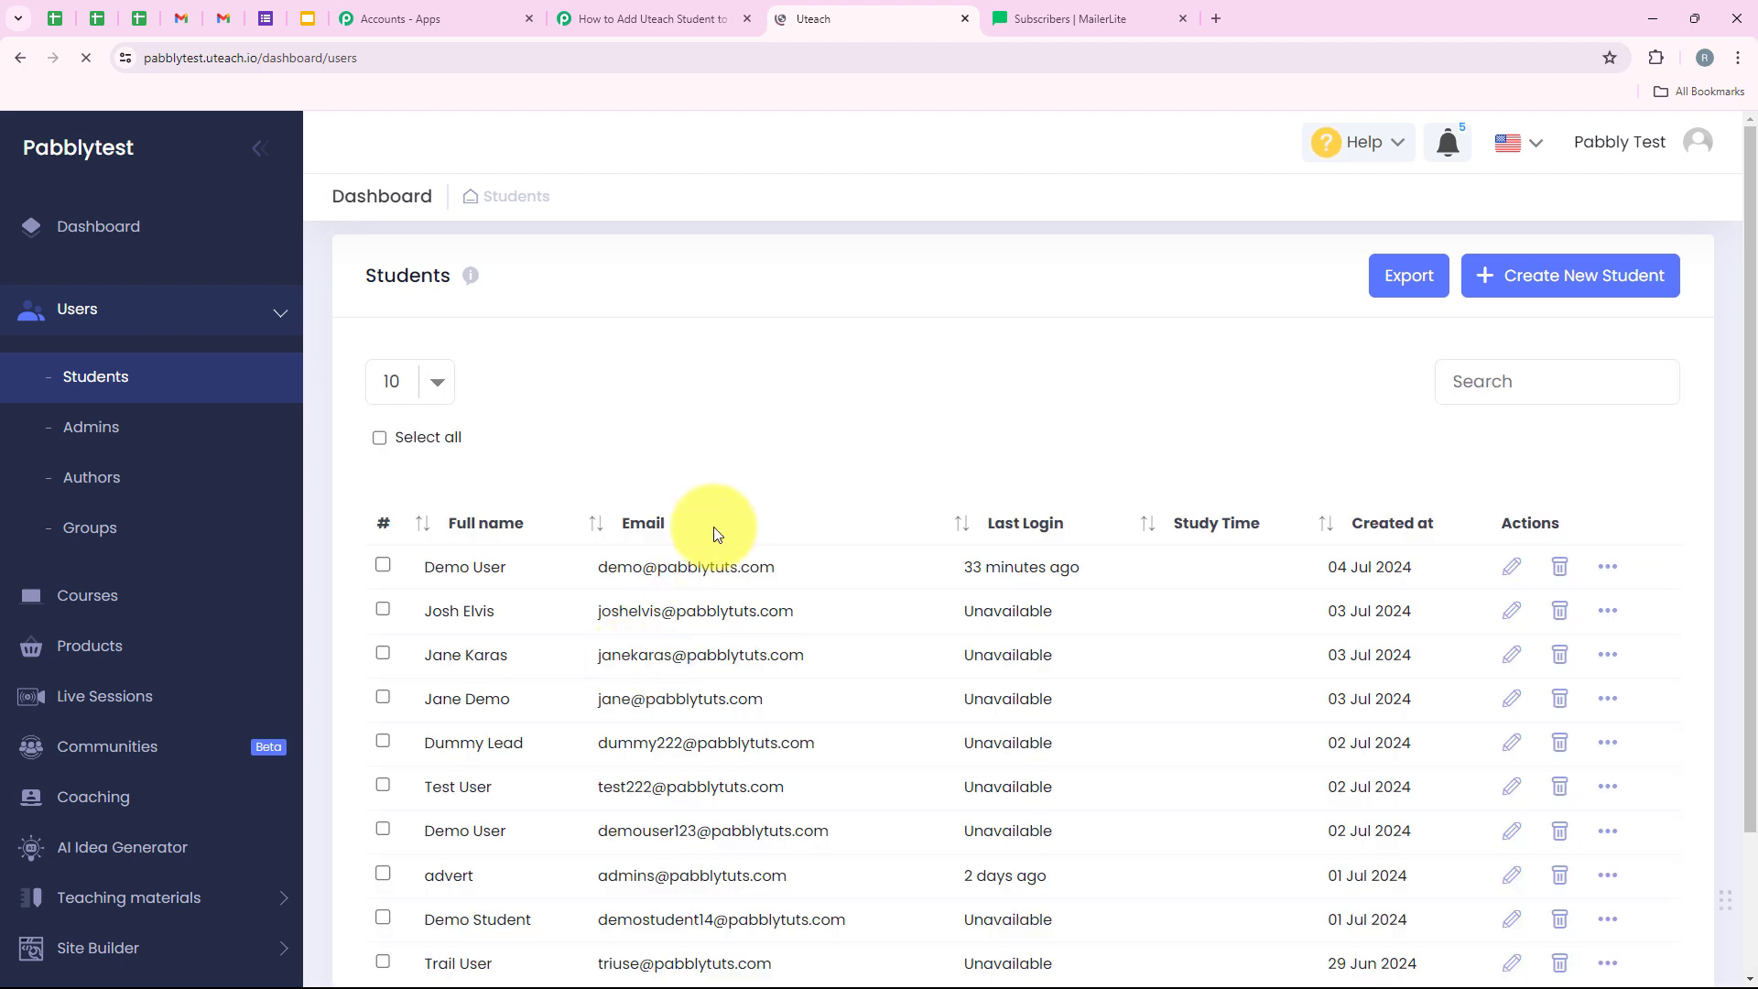
{"action": "scroll", "coordinate": [720, 529], "scroll_direction": "down", "scroll_amount": 2}
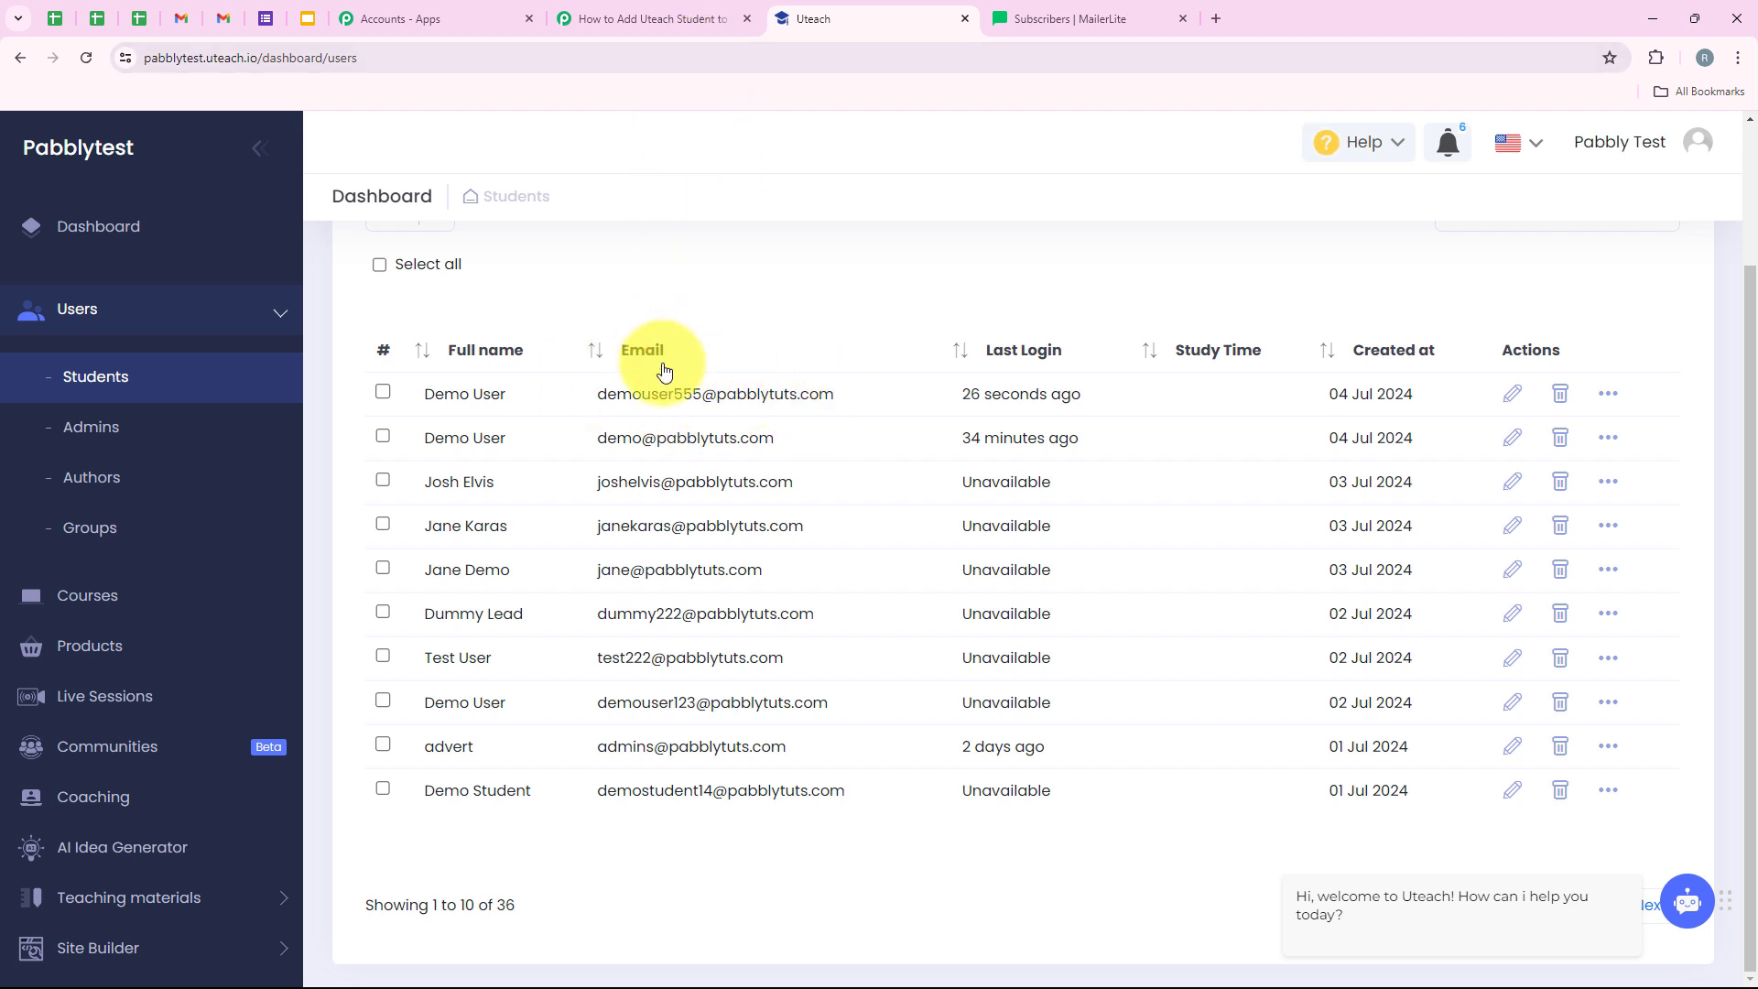
- Refresh the trigger's fields and check the captured Name, Id and Email under Response Received
{"action": "left_click", "coordinate": [586, 22]}
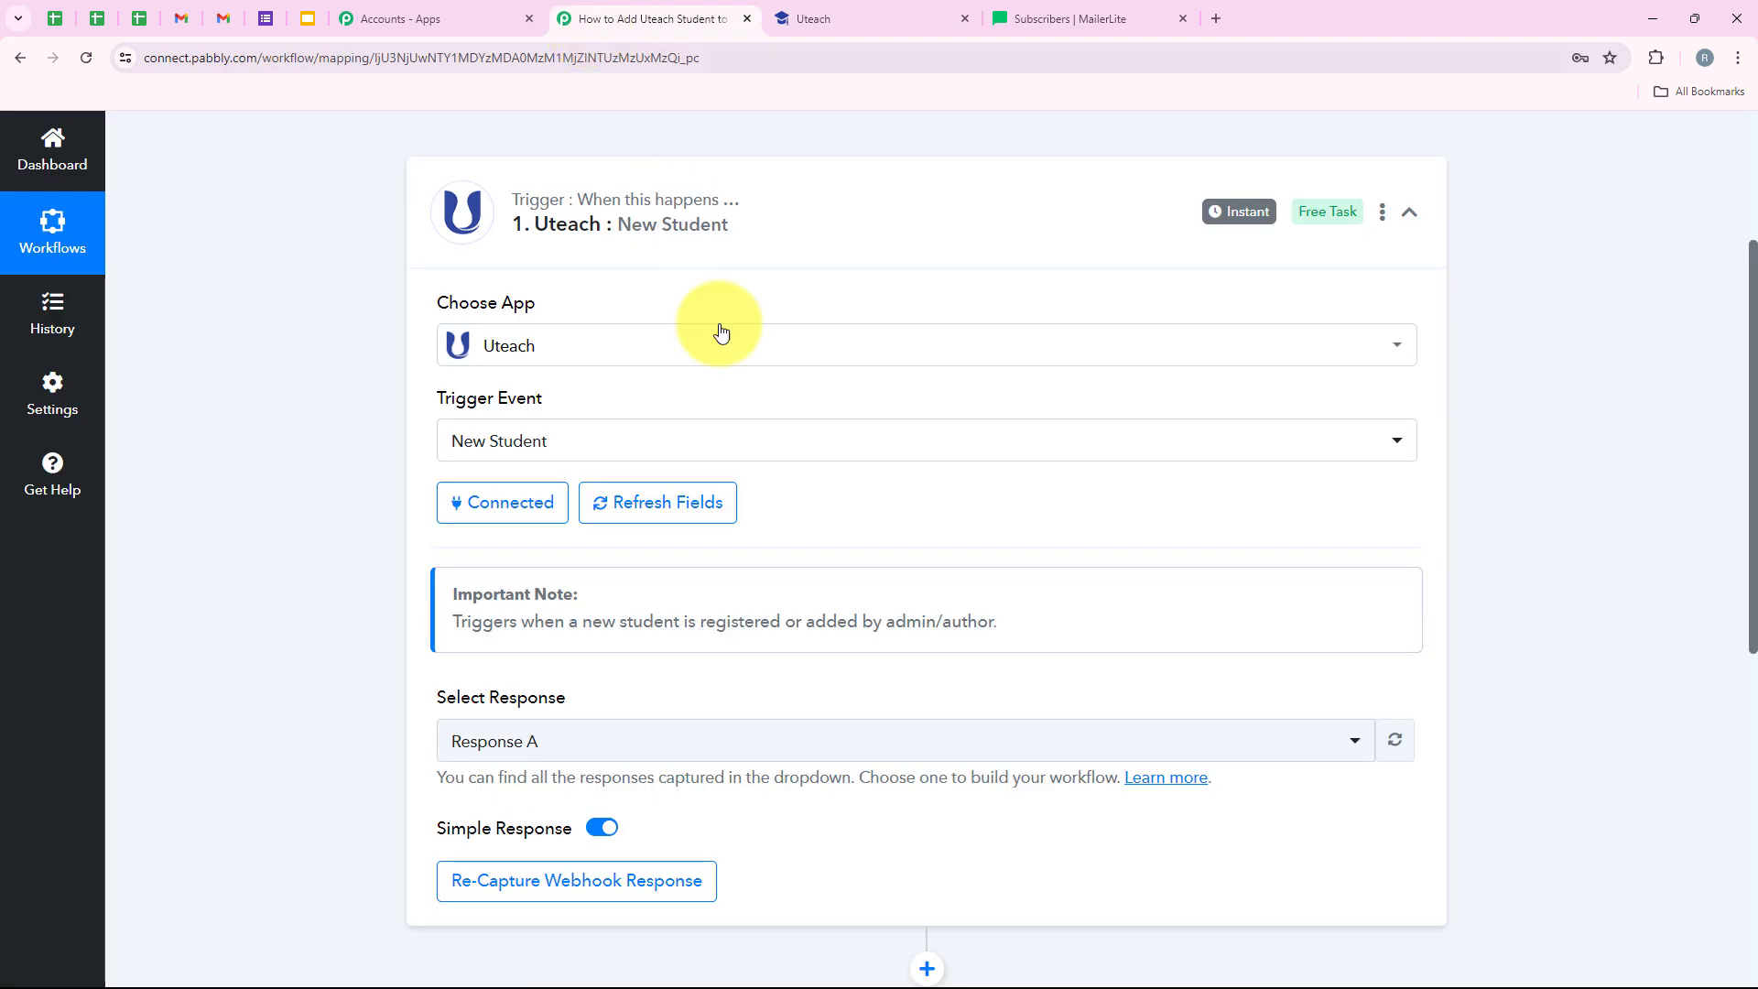
{"action": "scroll", "coordinate": [723, 348], "scroll_direction": "down", "scroll_amount": 2}
{"action": "scroll", "coordinate": [682, 311], "scroll_direction": "up", "scroll_amount": 2}
{"action": "left_click", "coordinate": [650, 416]}
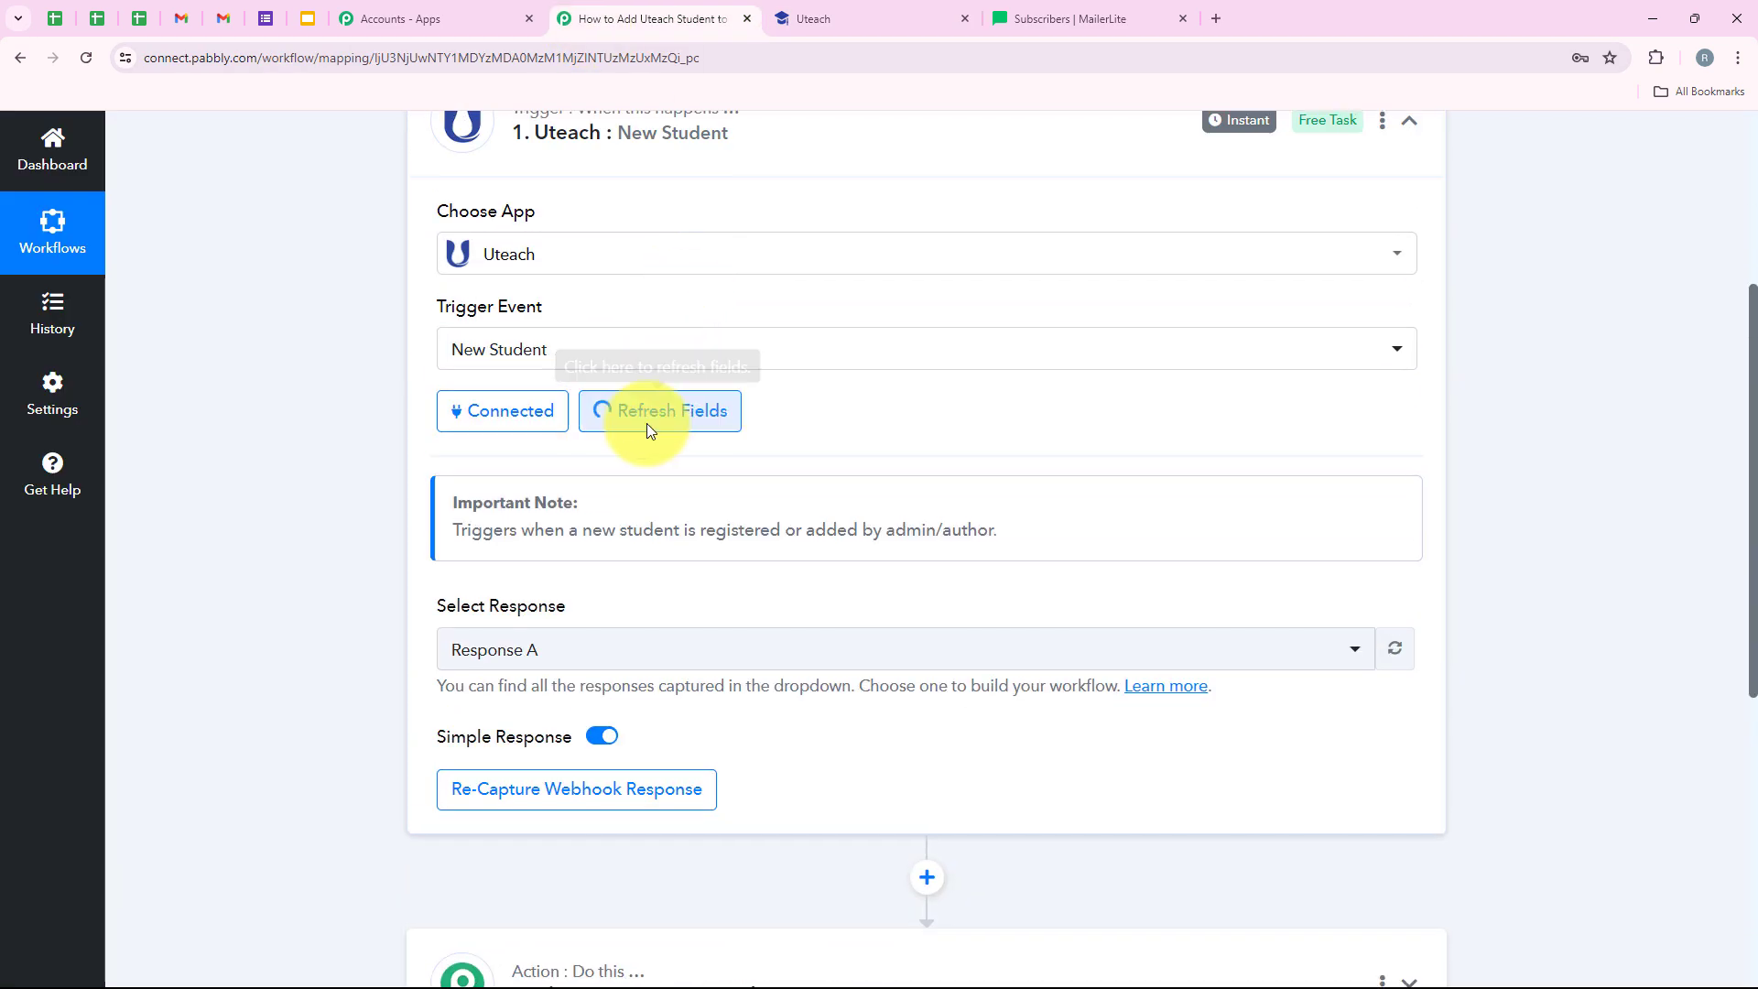
{"action": "scroll", "coordinate": [858, 505], "scroll_direction": "down", "scroll_amount": 1}
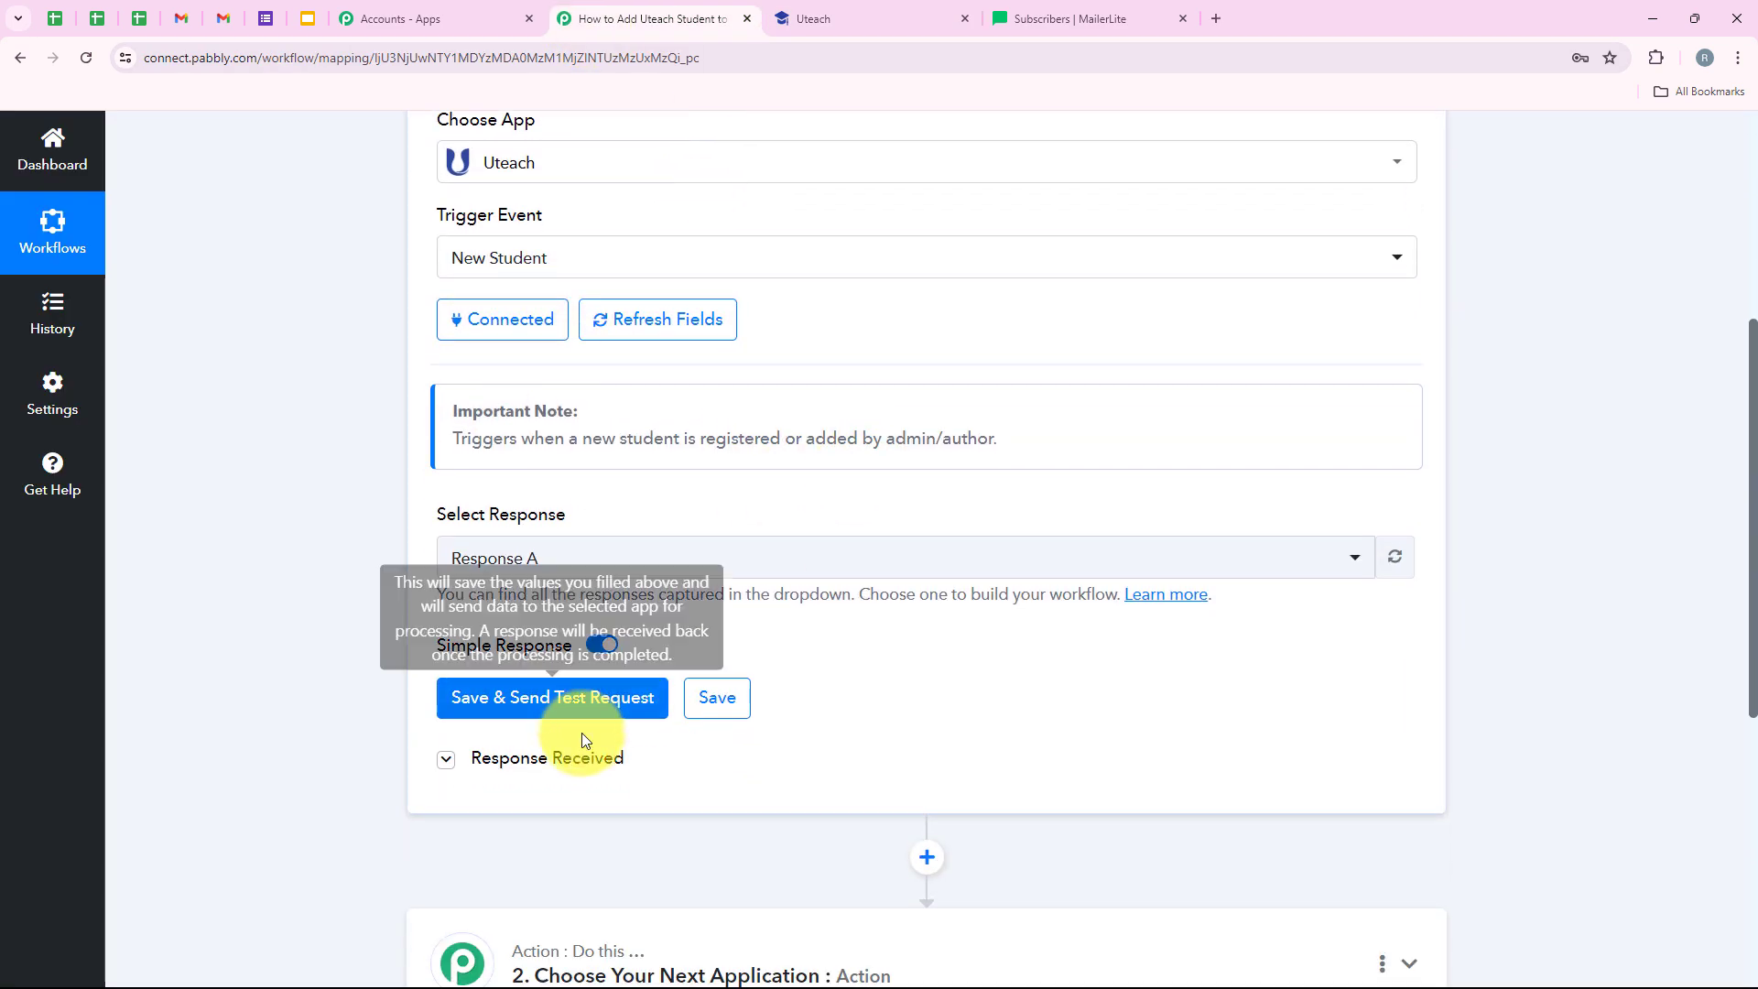
{"action": "left_click", "coordinate": [586, 756]}
{"action": "scroll", "coordinate": [1146, 520], "scroll_direction": "down", "scroll_amount": 3}
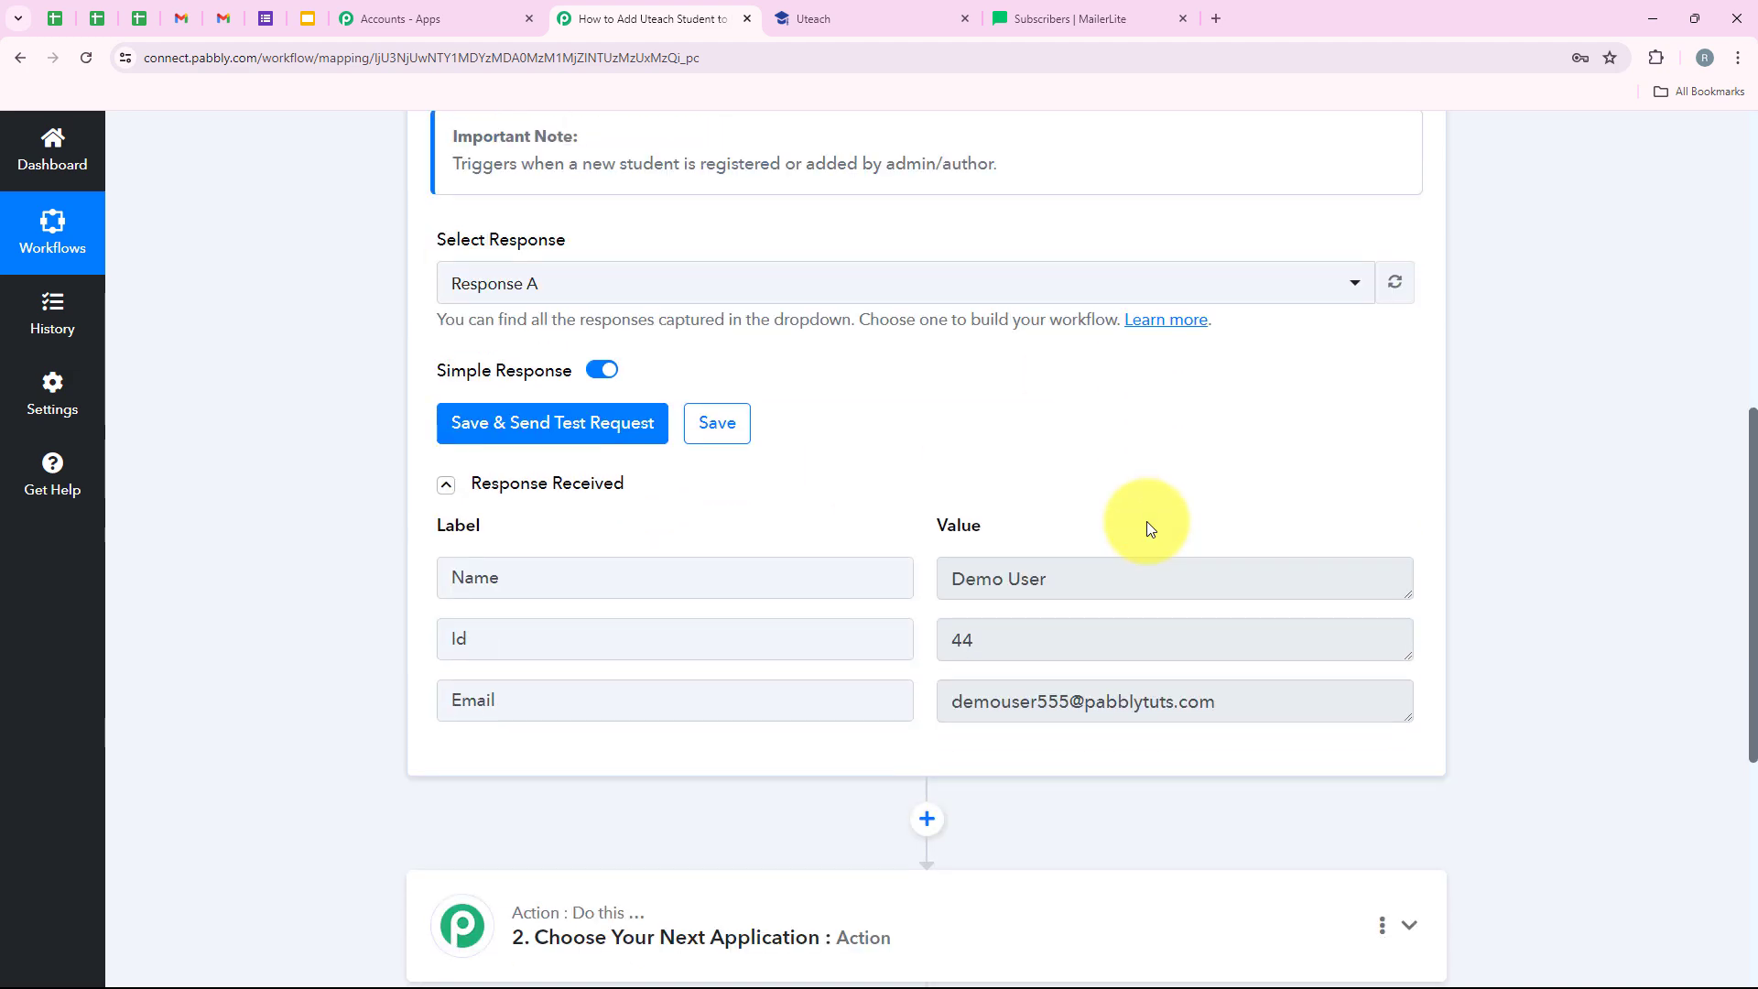
{"action": "left_click", "coordinate": [1125, 575]}
{"action": "left_click", "coordinate": [1236, 710]}
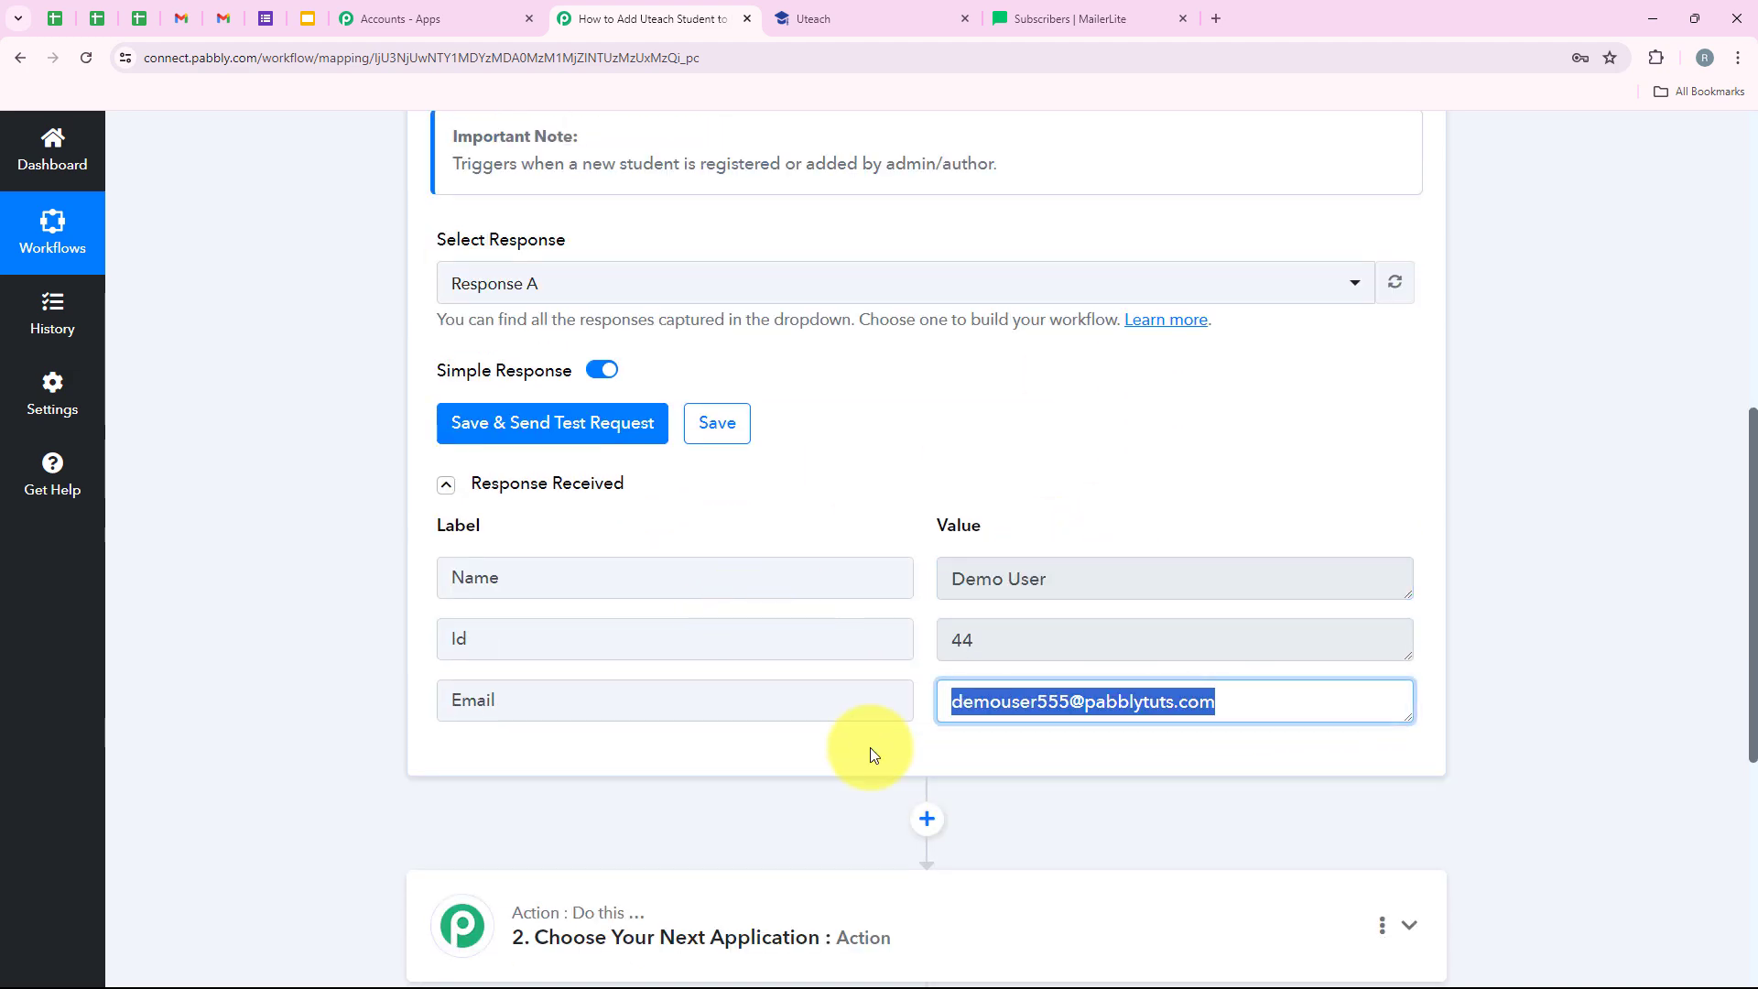
{"action": "scroll", "coordinate": [632, 494], "scroll_direction": "up", "scroll_amount": 8}
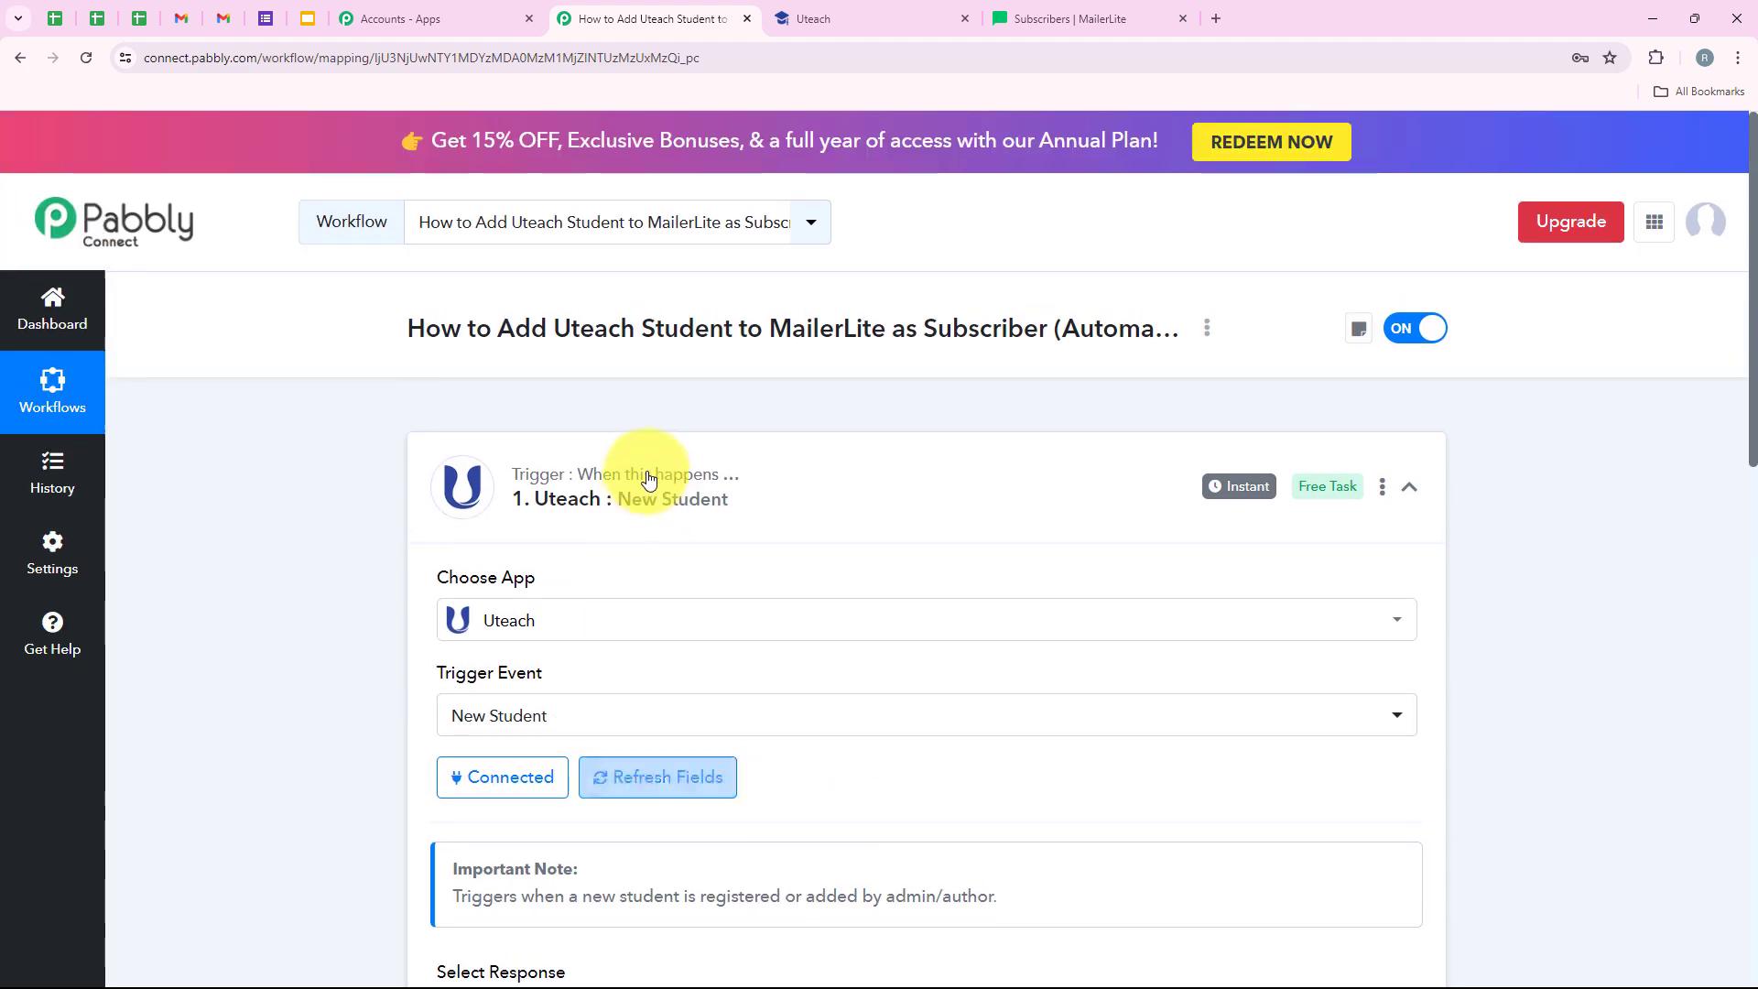
- Search for and pick MailerLite as the action app, with the Create Or Update Subscriber event
{"action": "left_click", "coordinate": [920, 491]}
{"action": "left_click", "coordinate": [463, 700]}
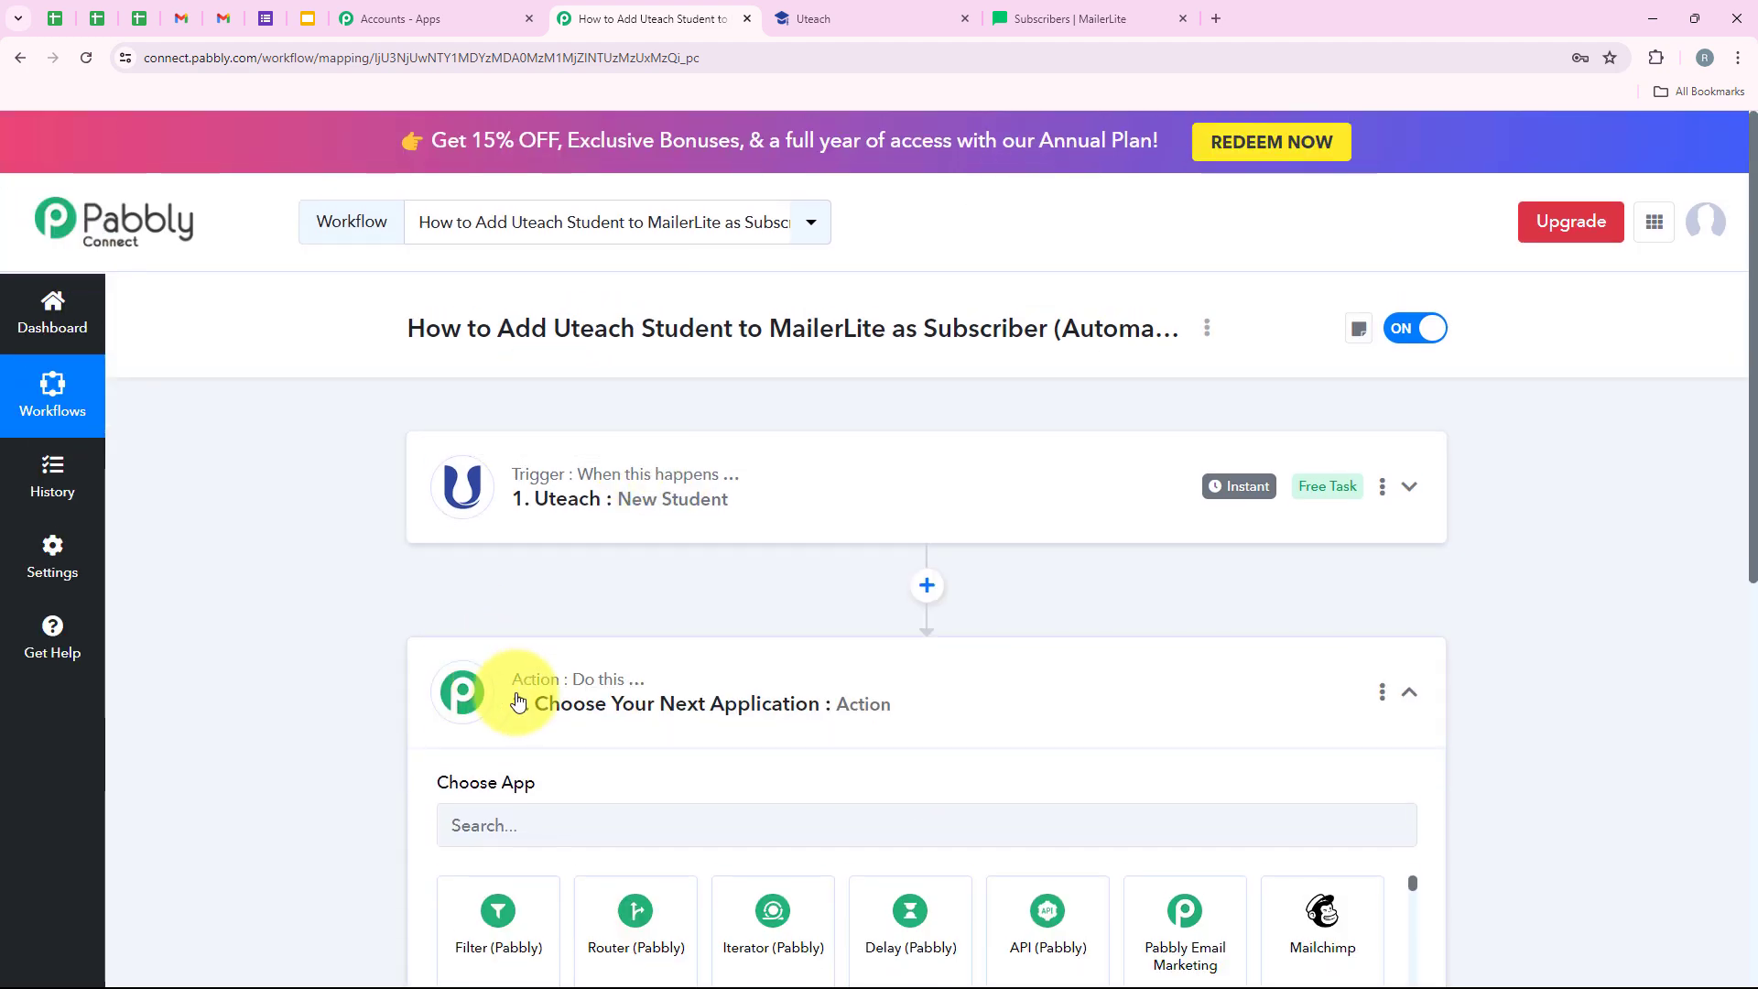
{"action": "left_click", "coordinate": [543, 514]}
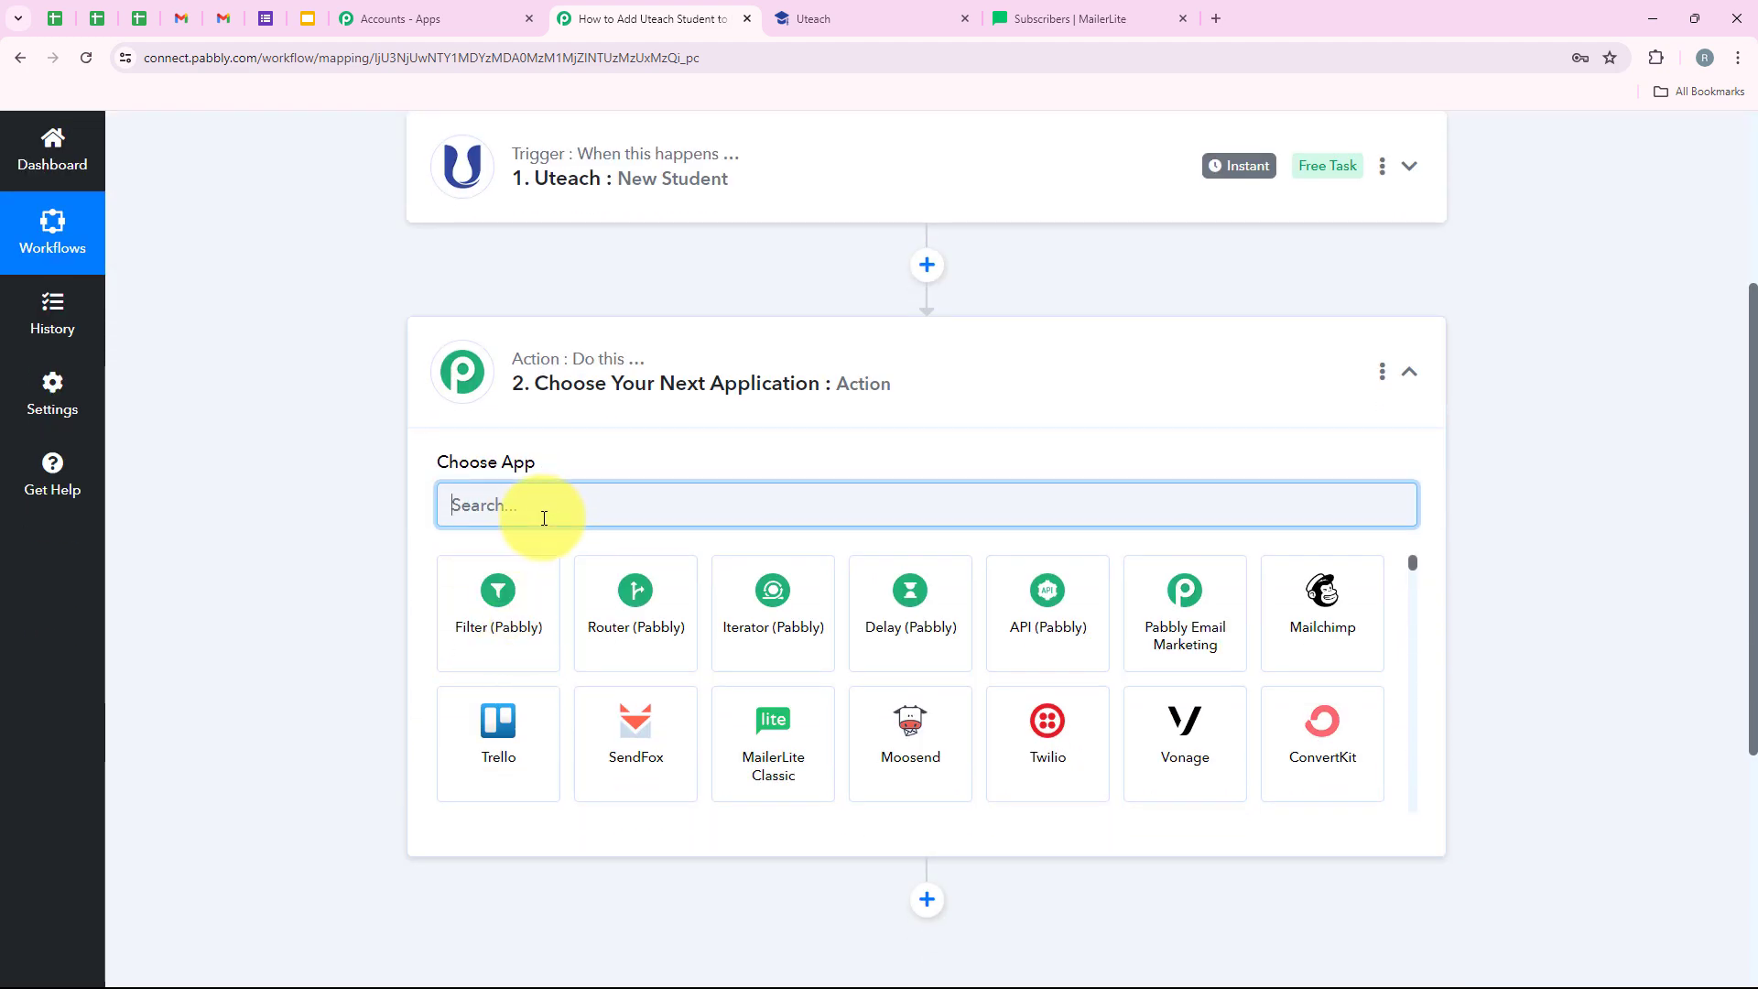
{"action": "type", "text": "Mau"}
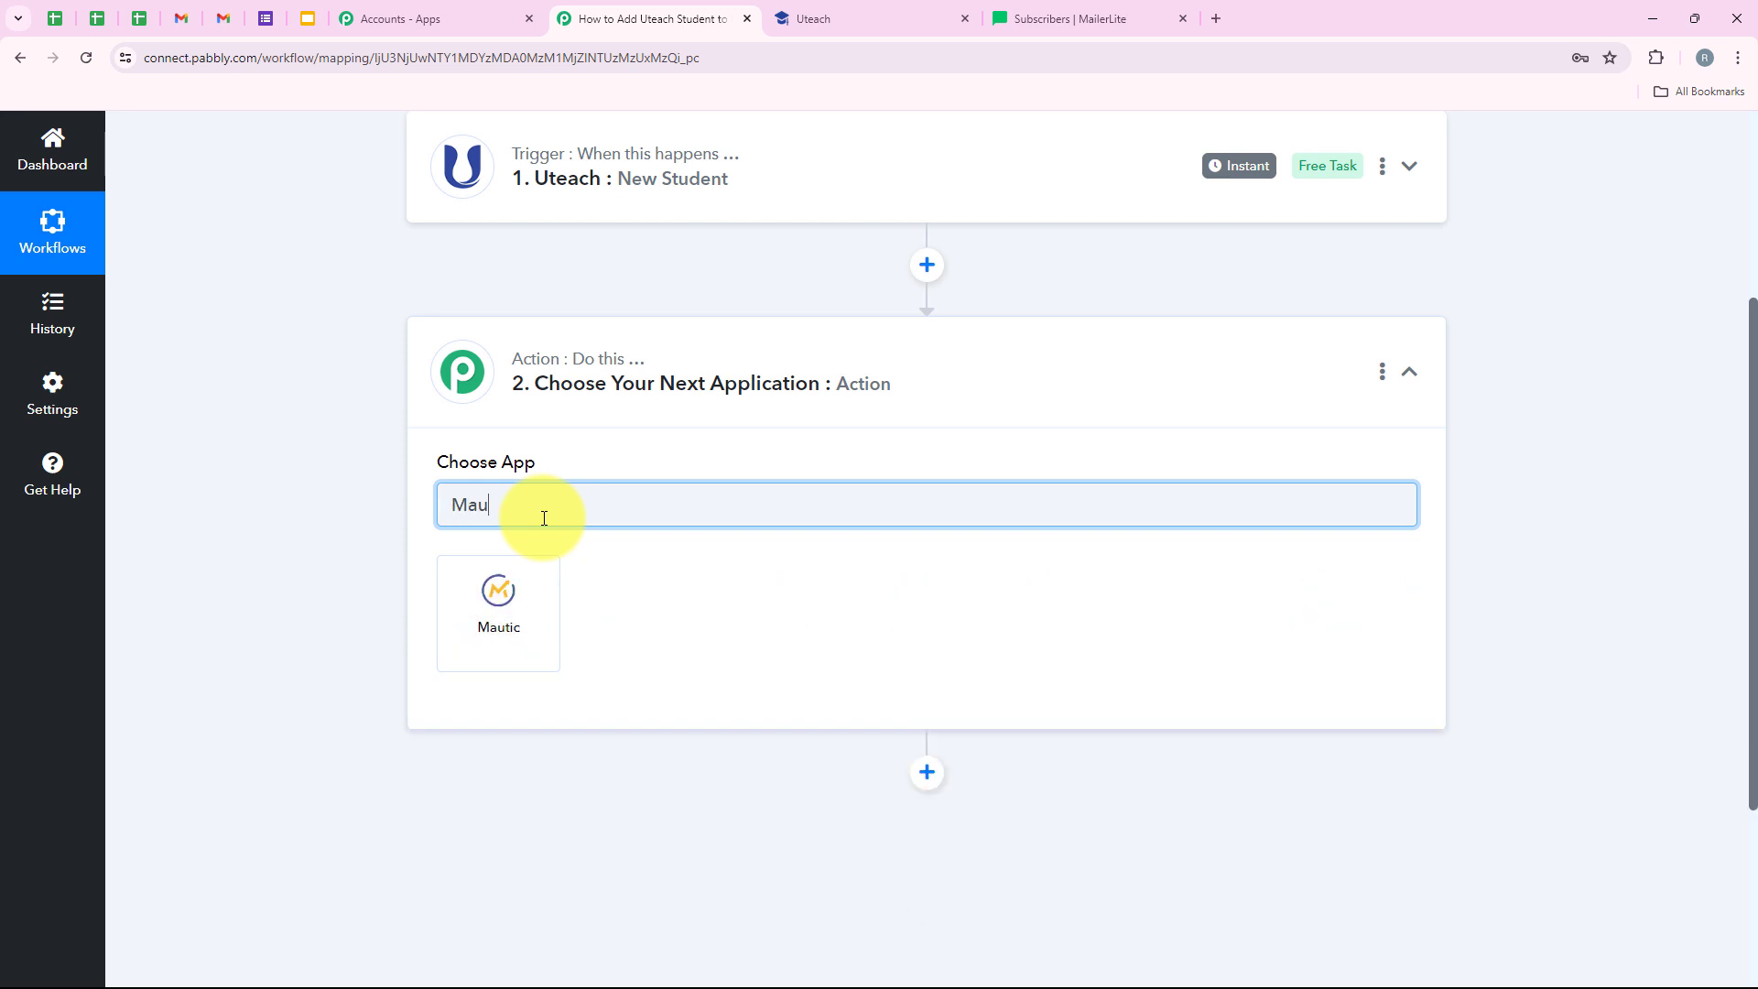
{"action": "key", "text": "BackSpace"}
{"action": "type", "text": "il"}
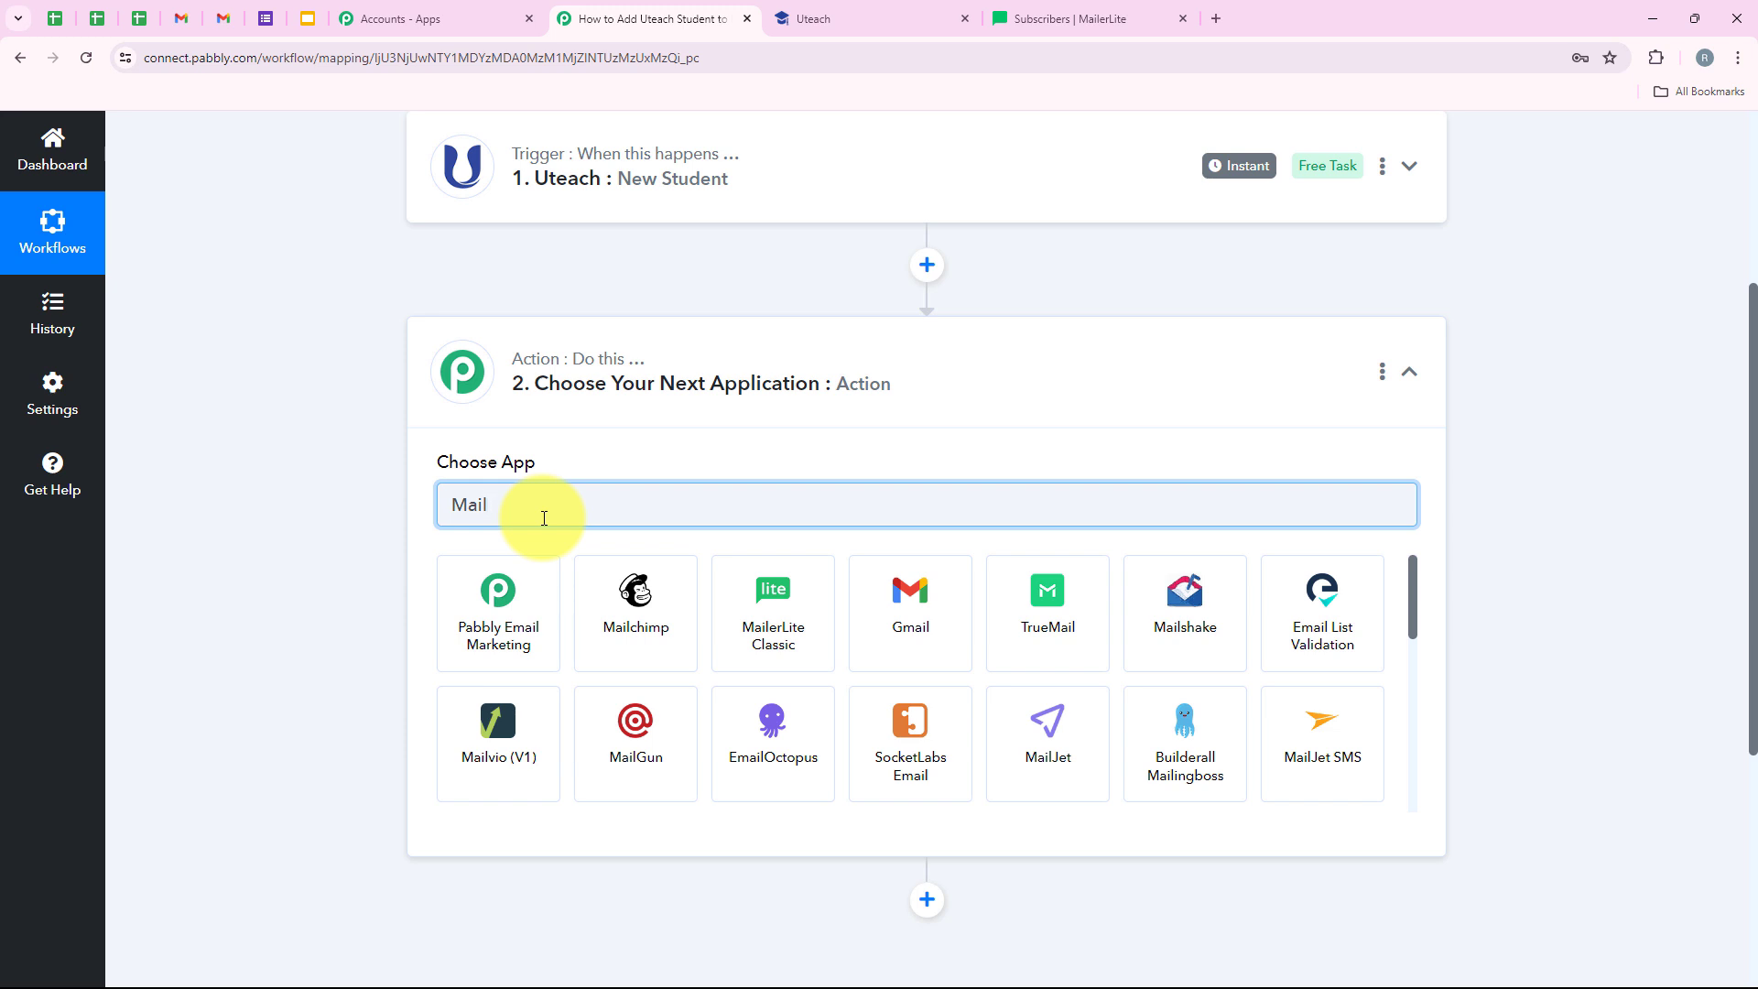
{"action": "type", "text": "er"}
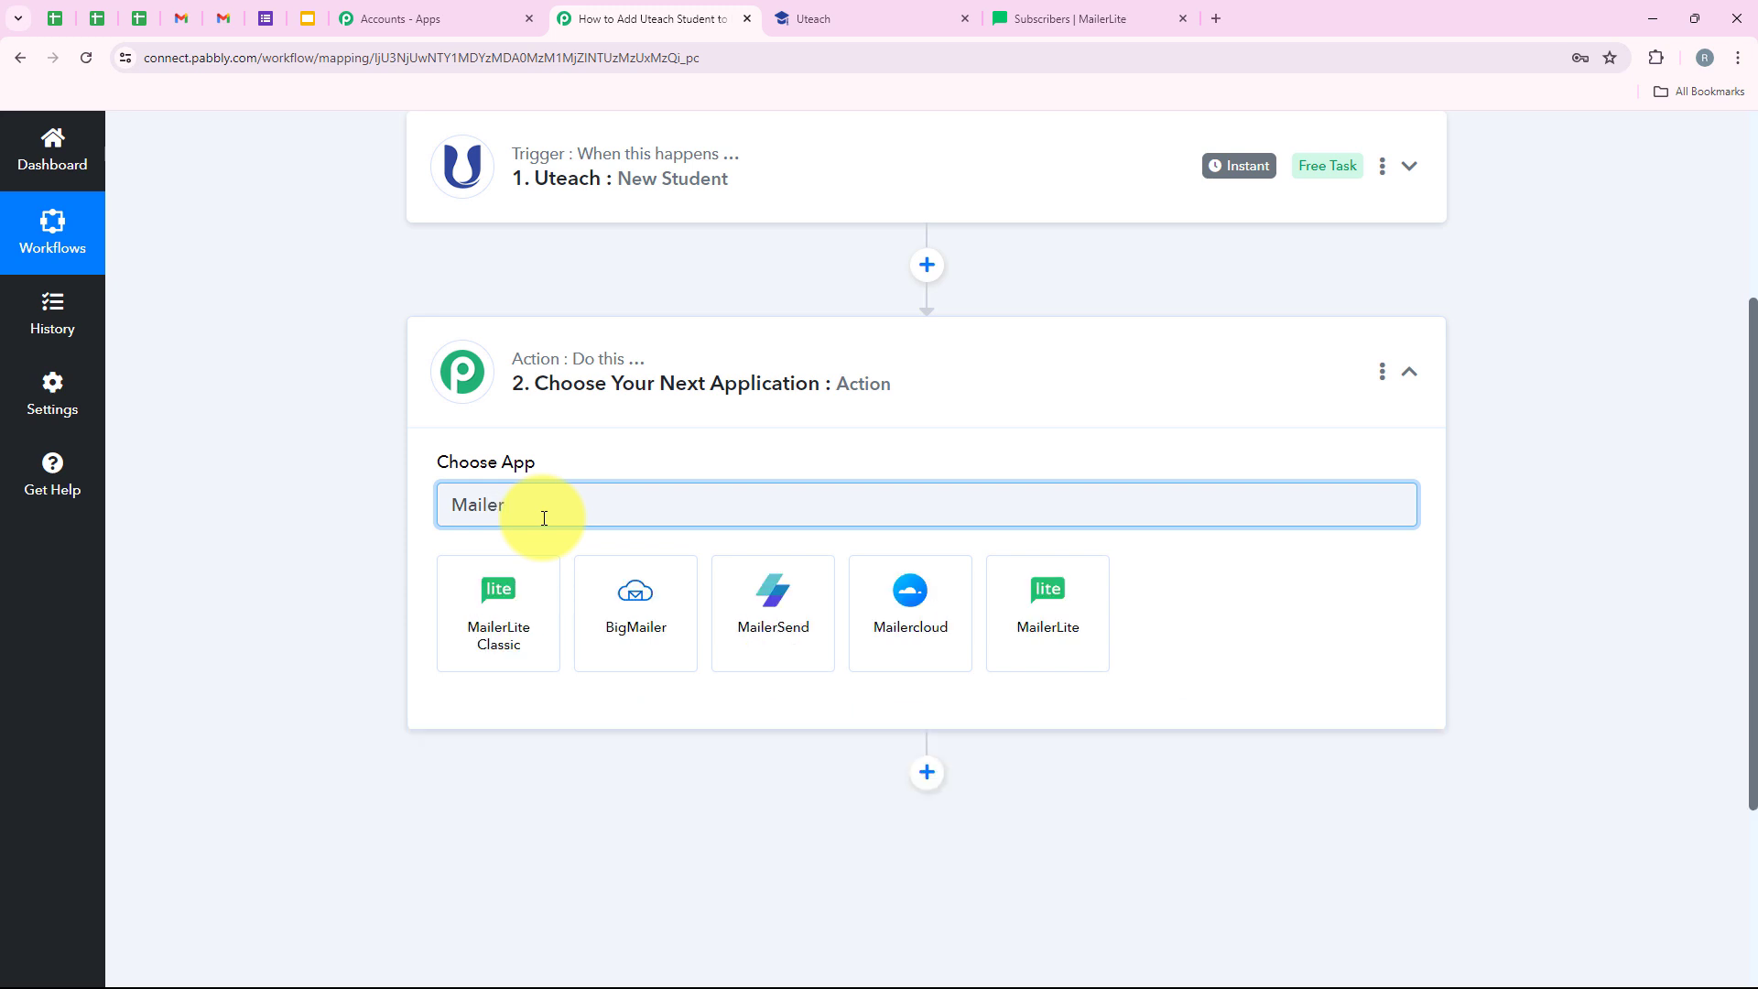
{"action": "type", "text": "Lite"}
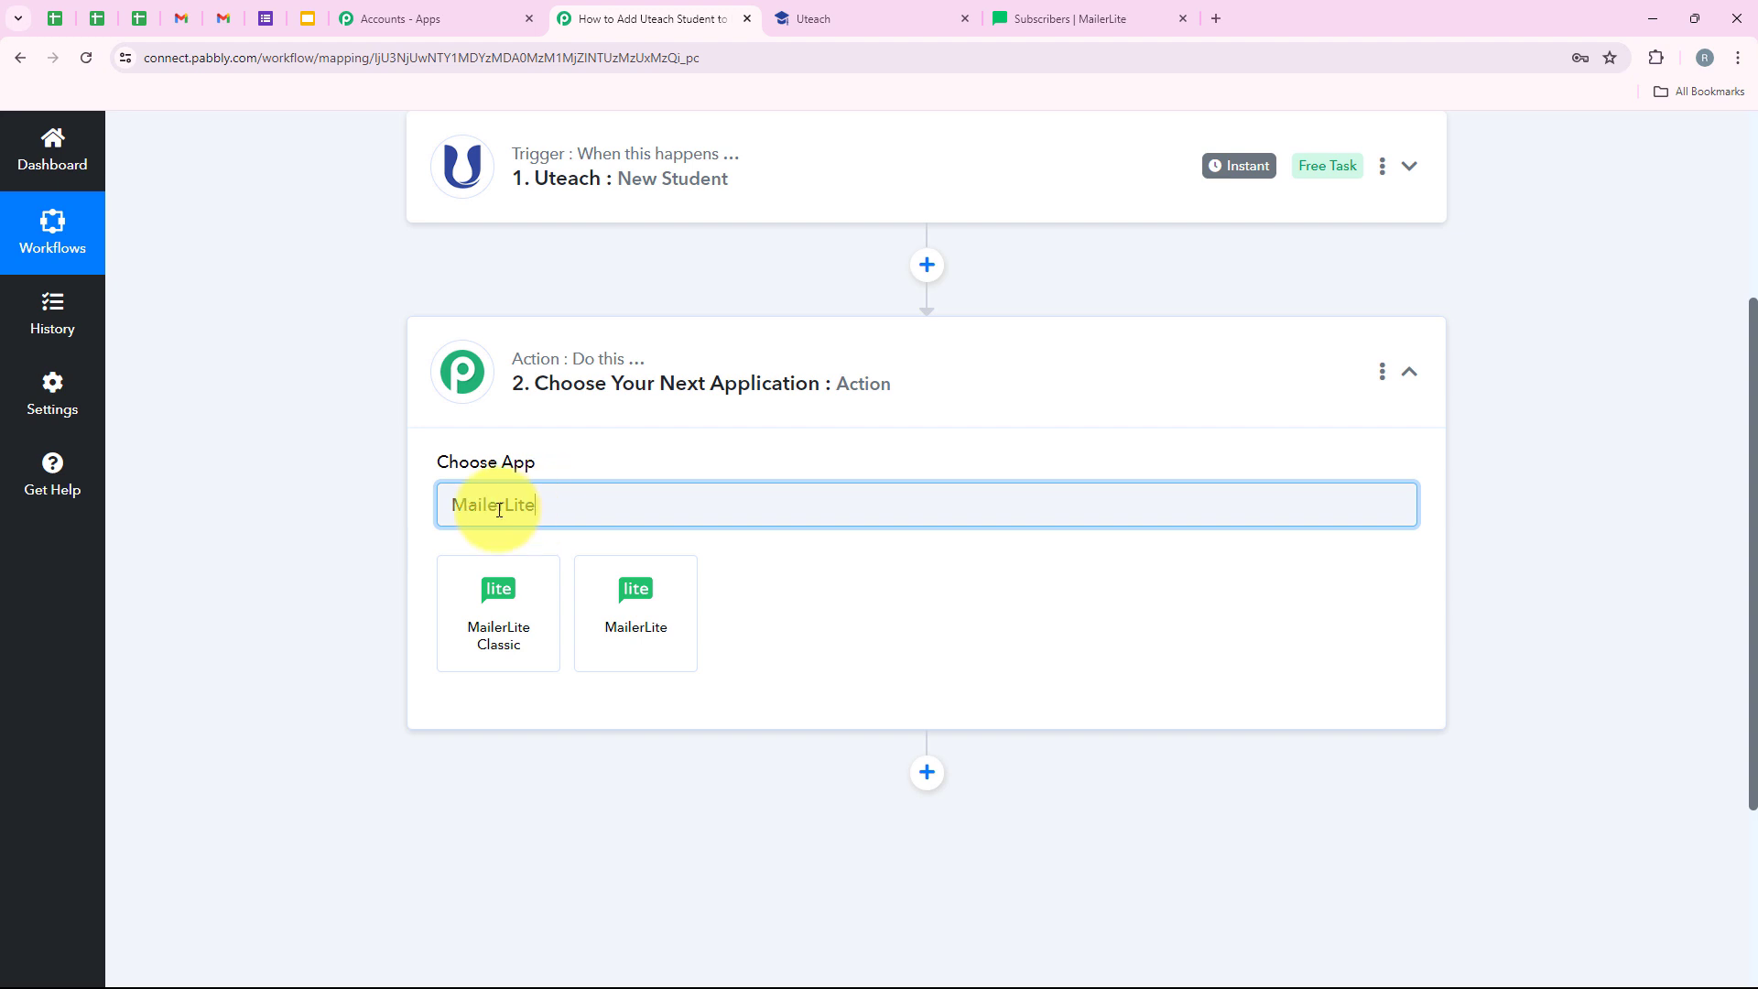
{"action": "double_click", "coordinate": [470, 503]}
{"action": "left_click", "coordinate": [655, 602]}
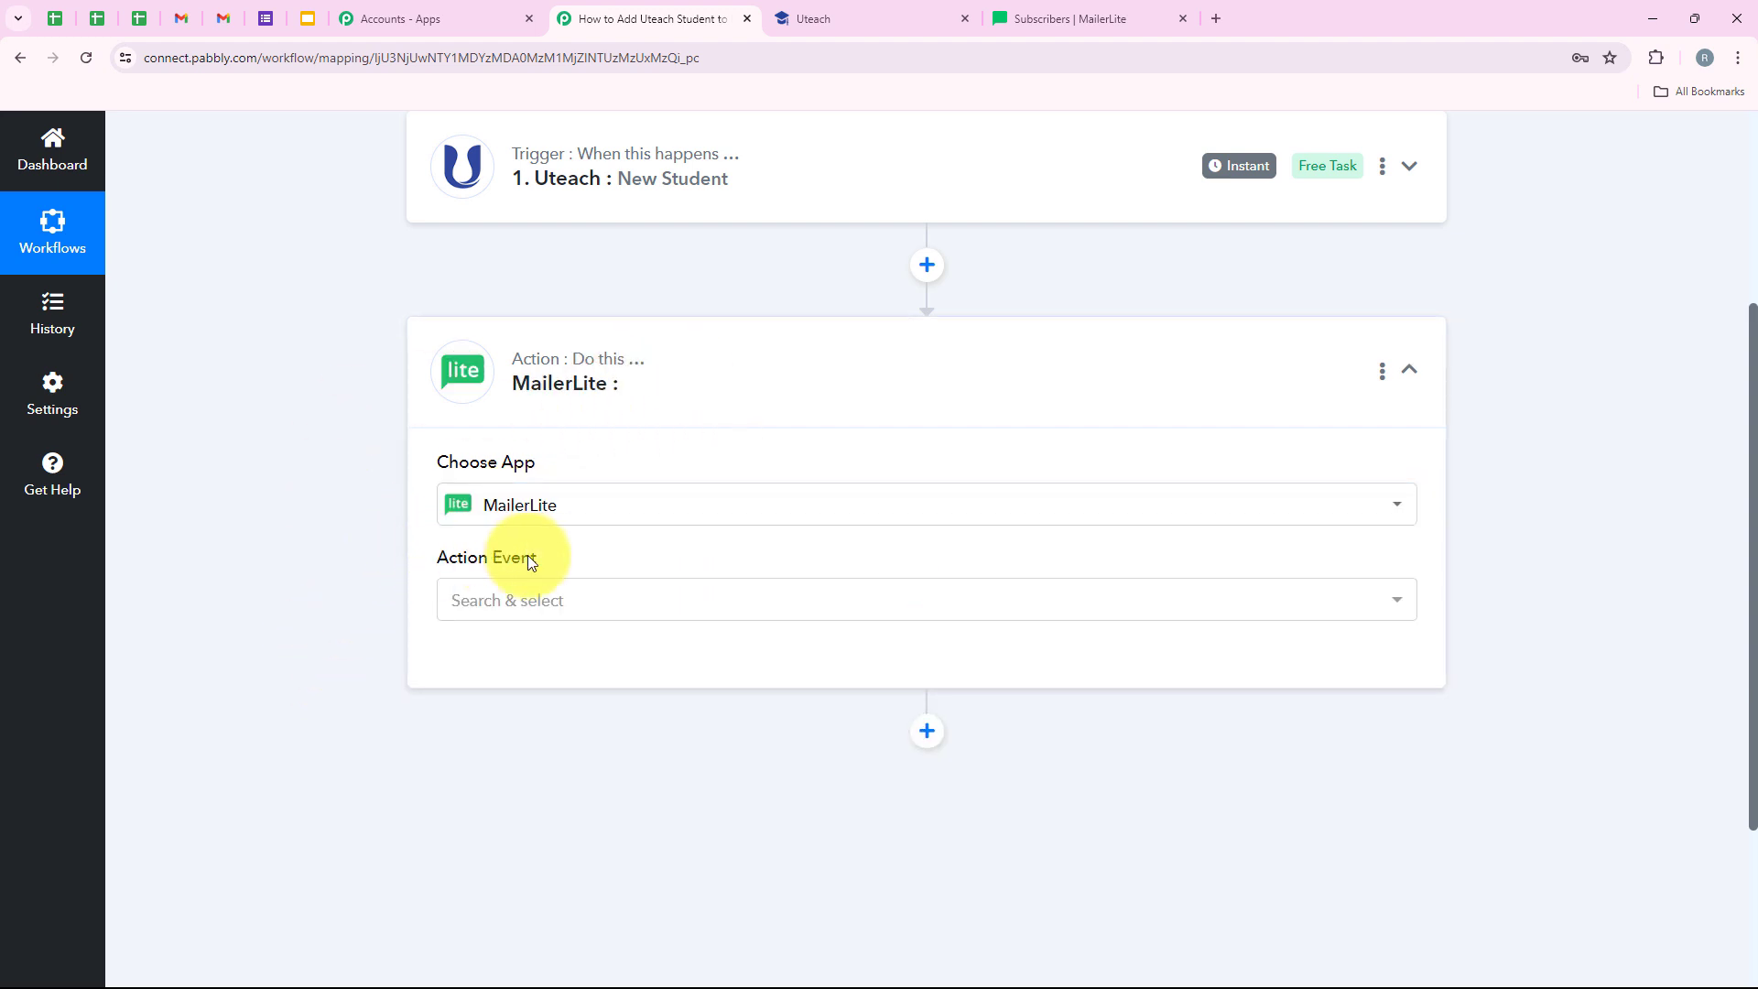
{"action": "triple_click", "coordinate": [527, 555]}
{"action": "left_click", "coordinate": [522, 597]}
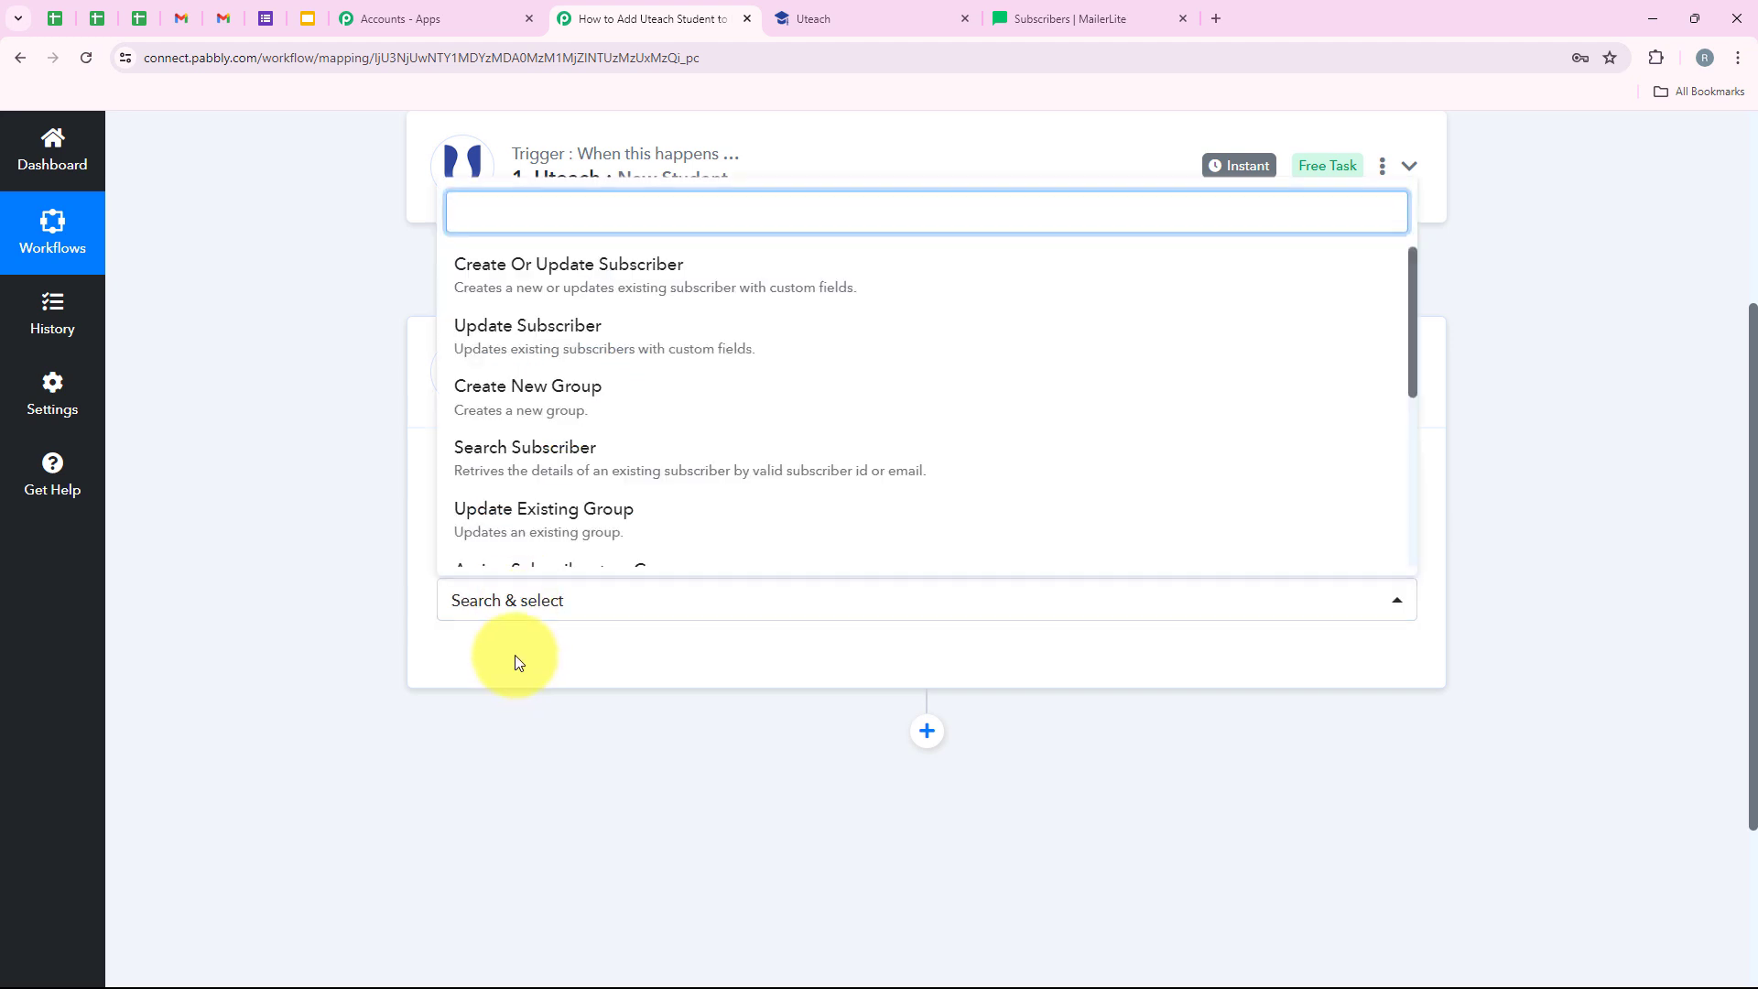
{"action": "left_click", "coordinate": [678, 284]}
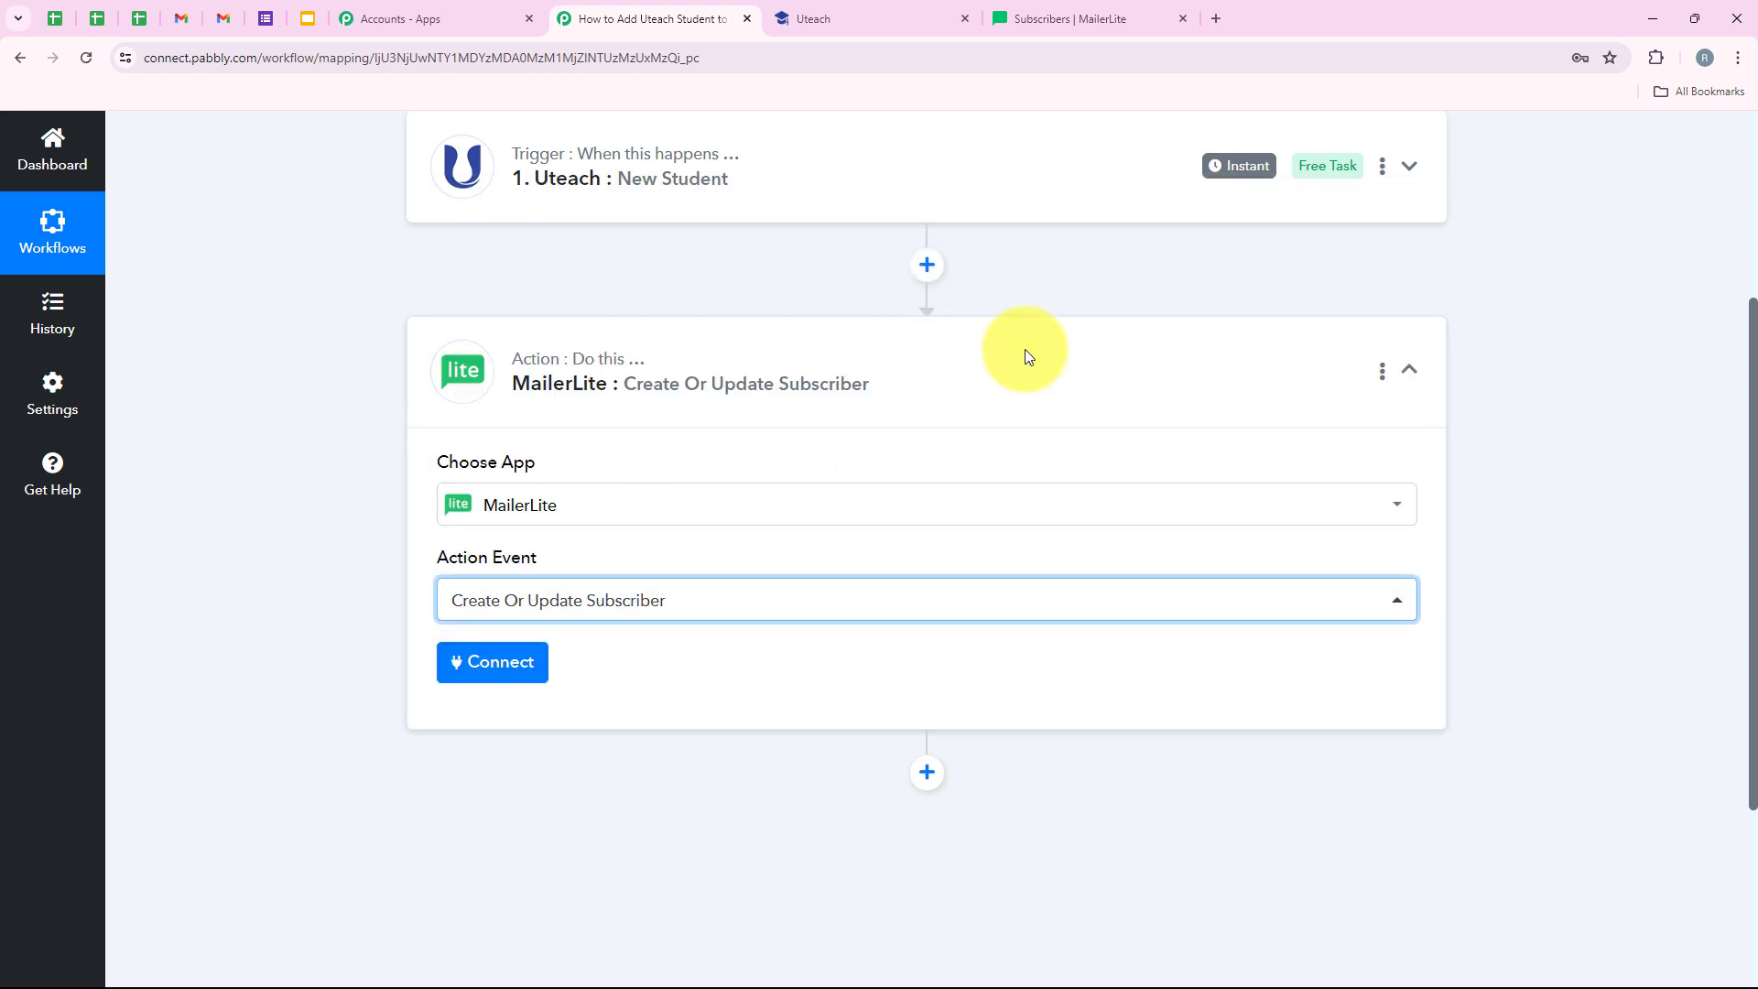
- Start a new MailerLite account connection, named MailerLite #5 by default
{"action": "left_click", "coordinate": [499, 663]}
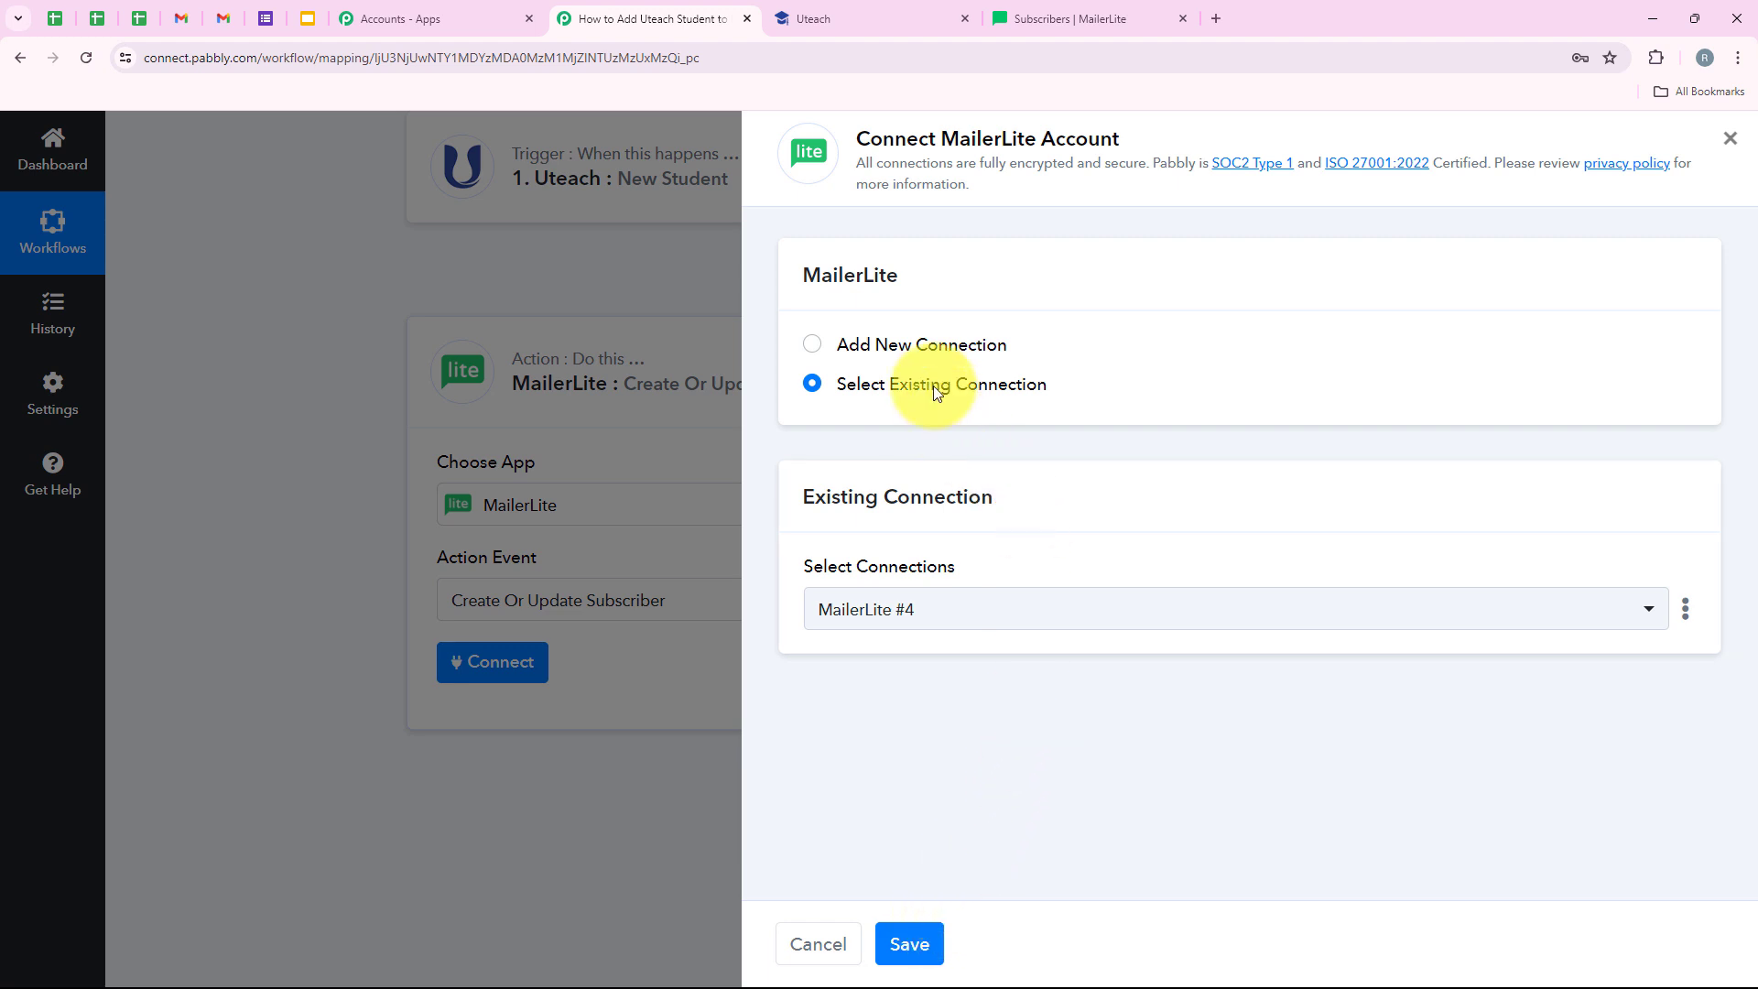
{"action": "left_click", "coordinate": [902, 345]}
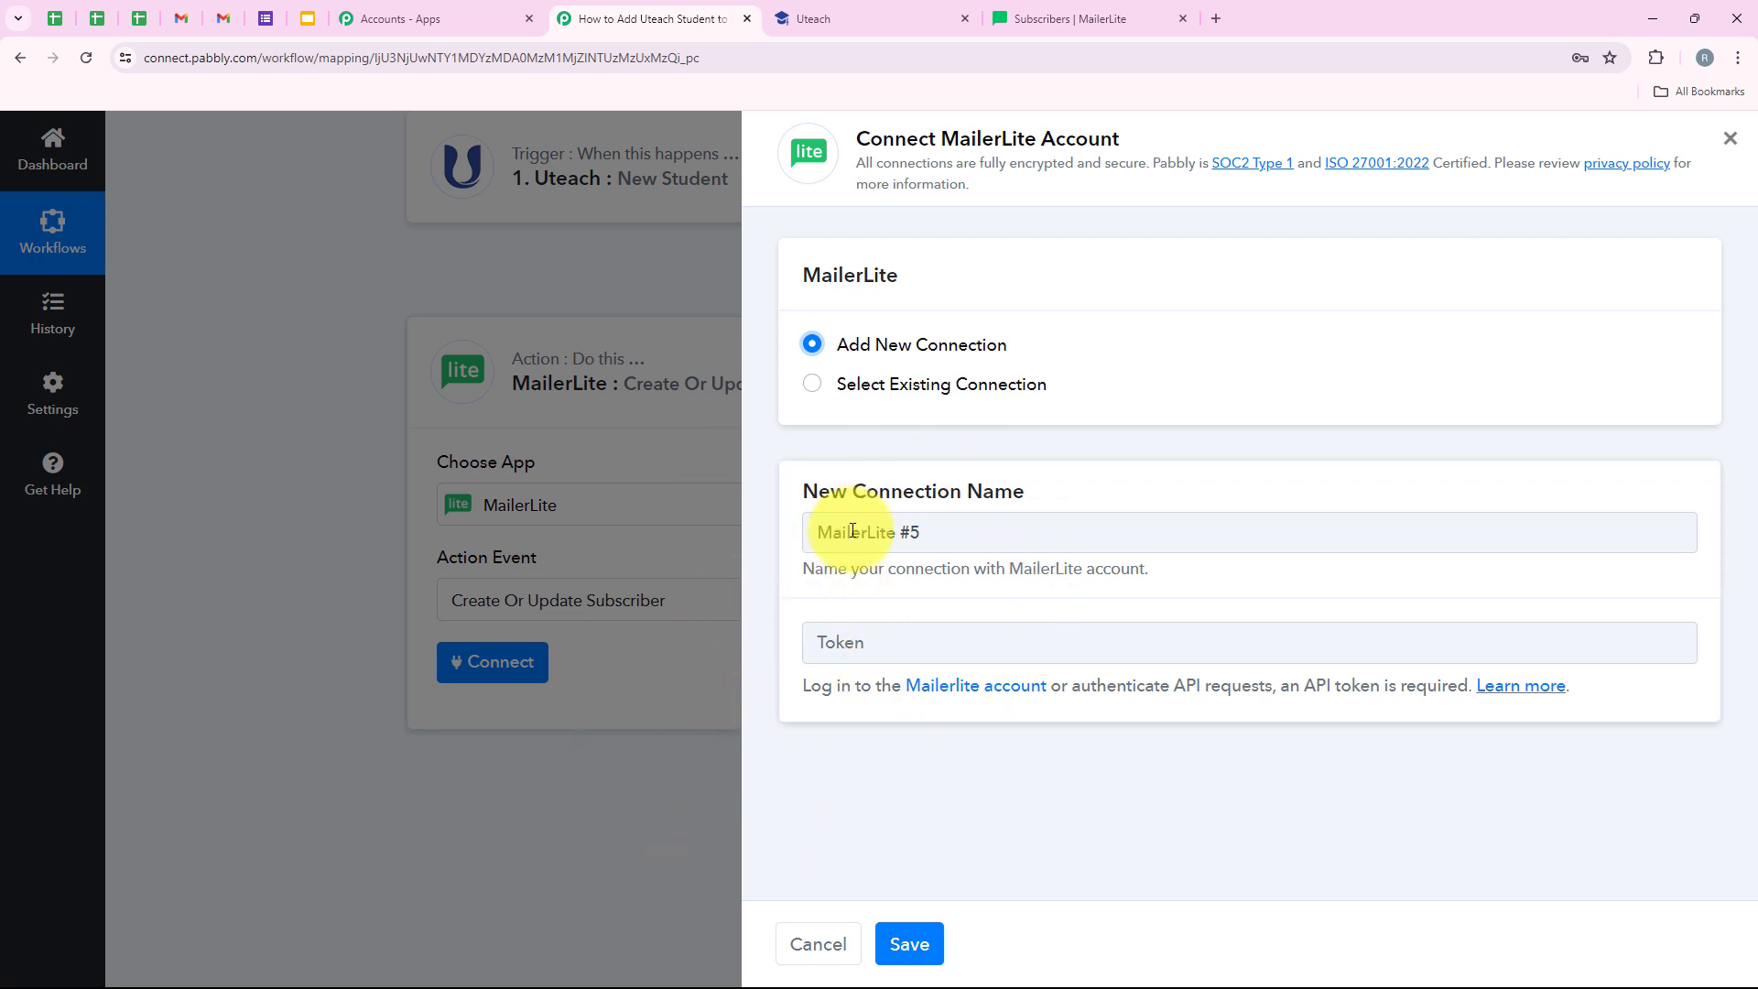
- Go to the MailerLite tab and open its Integrations page
{"action": "left_click", "coordinate": [1011, 17]}
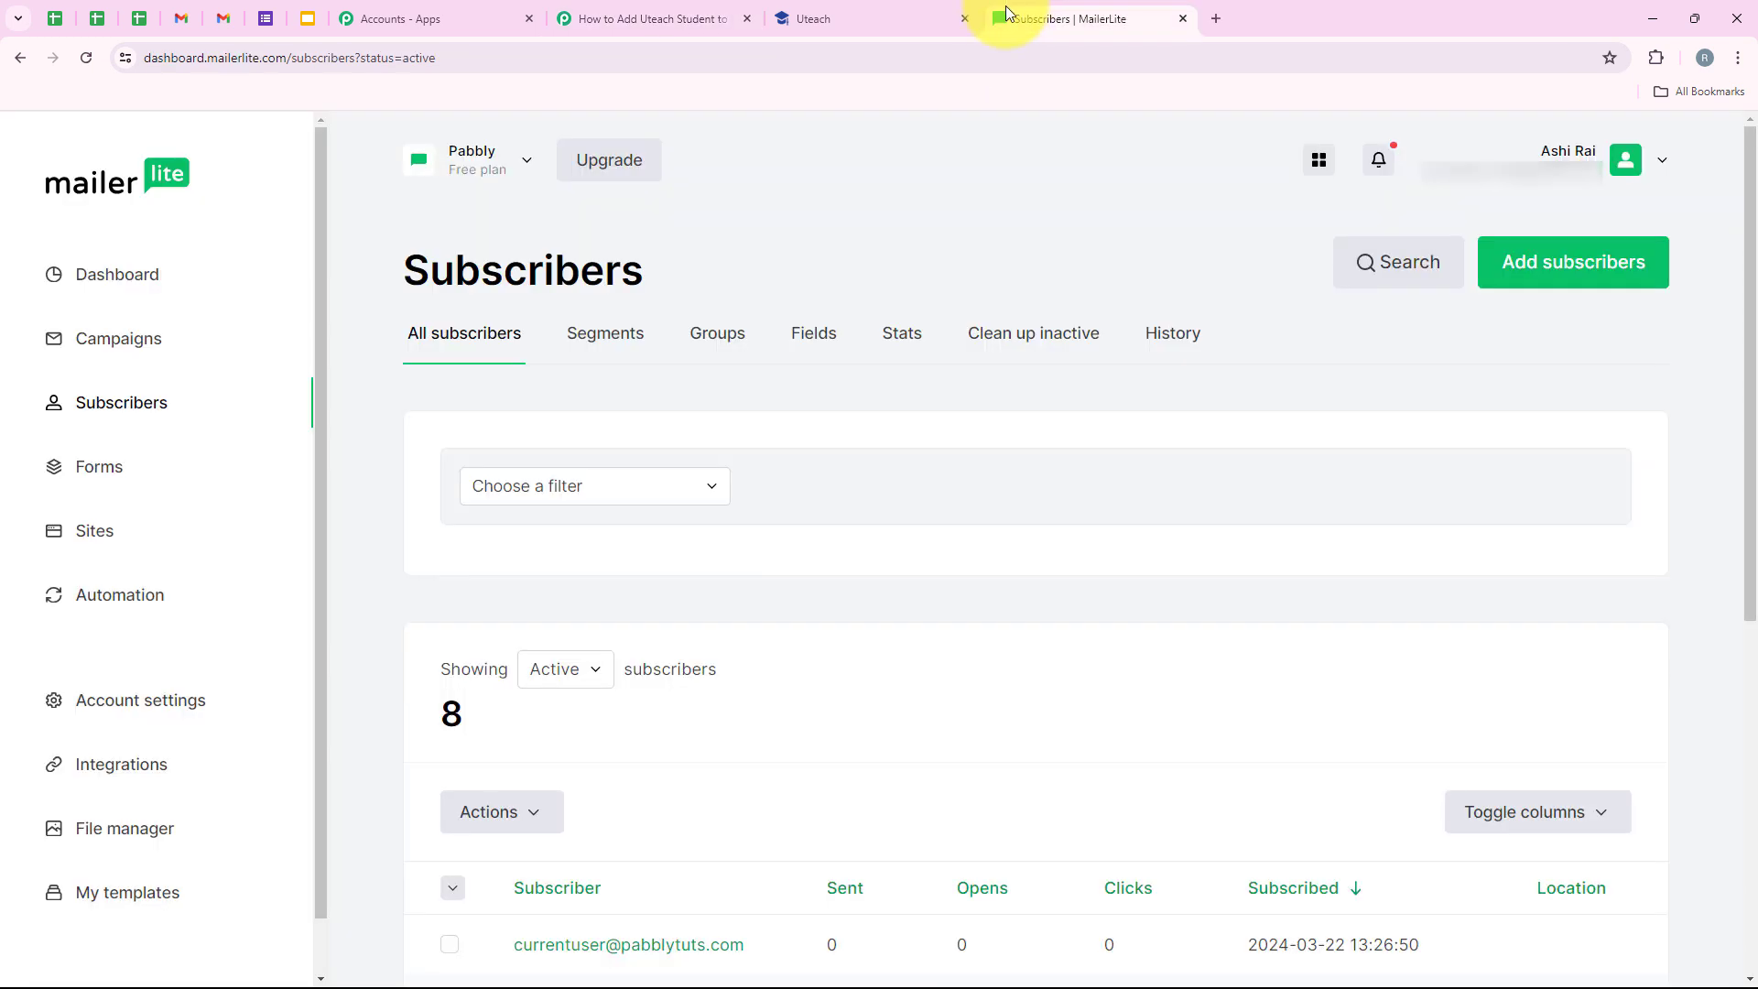
{"action": "left_click", "coordinate": [127, 764]}
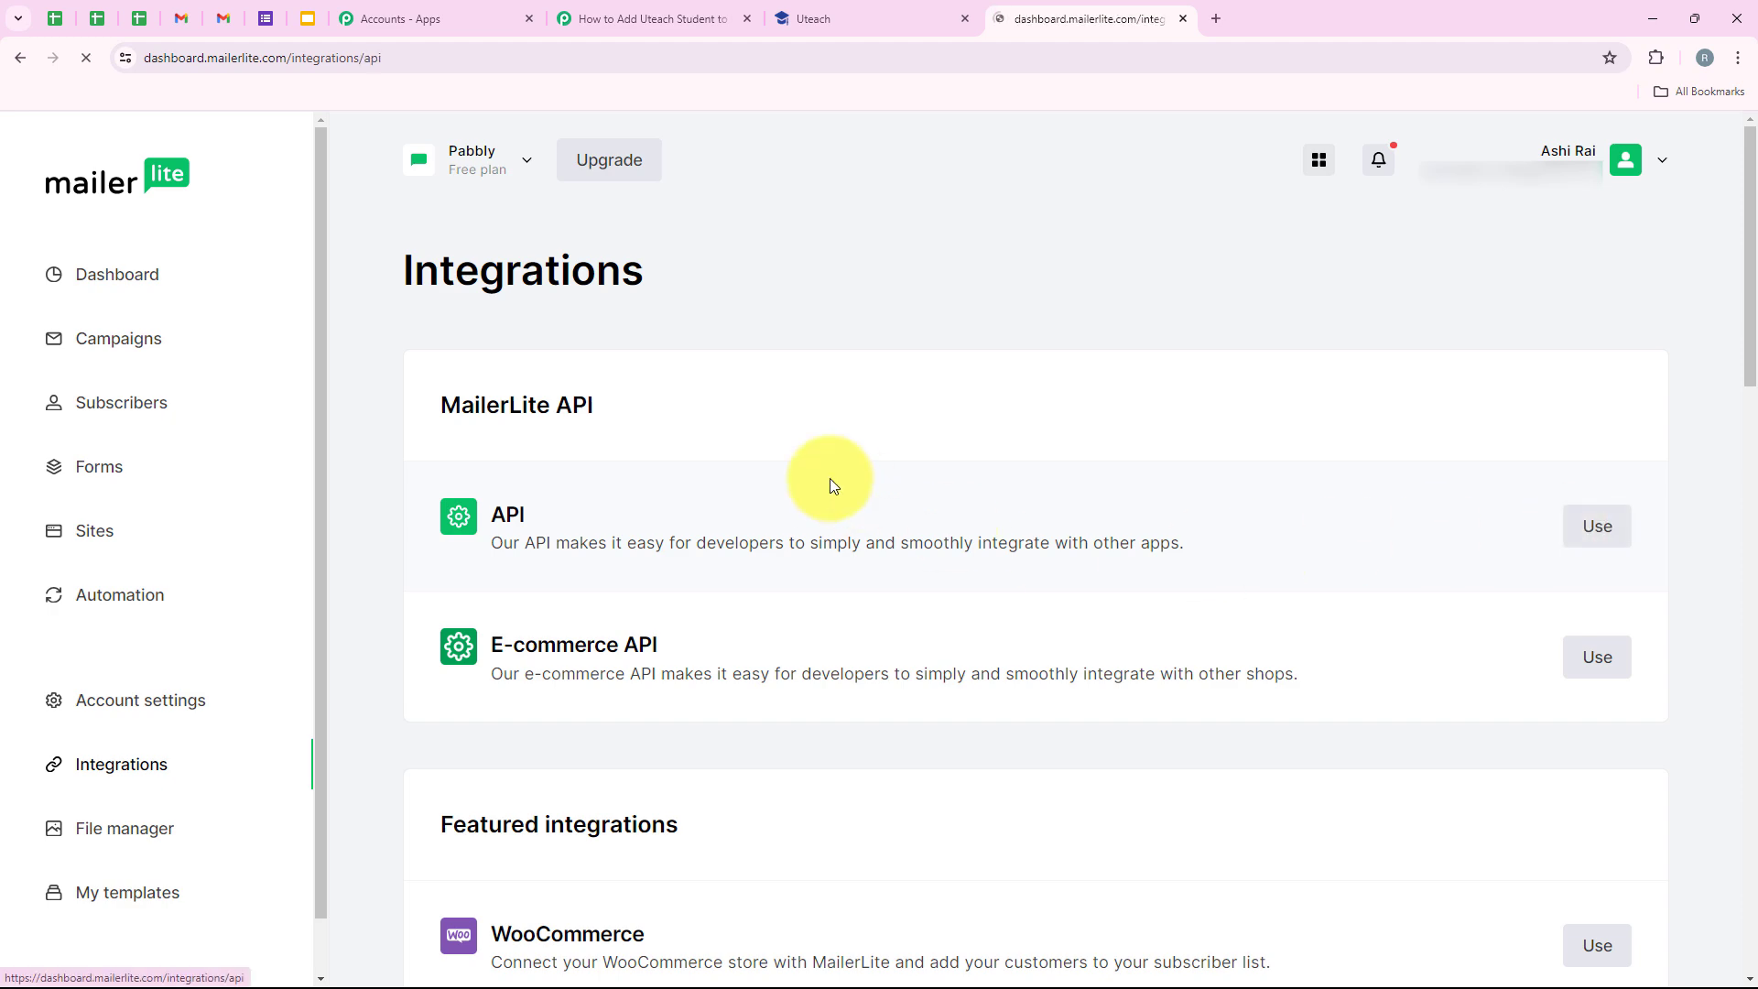
{"action": "scroll", "coordinate": [744, 673], "scroll_direction": "down", "scroll_amount": 3}
{"action": "scroll", "coordinate": [744, 673], "scroll_direction": "up", "scroll_amount": 3}
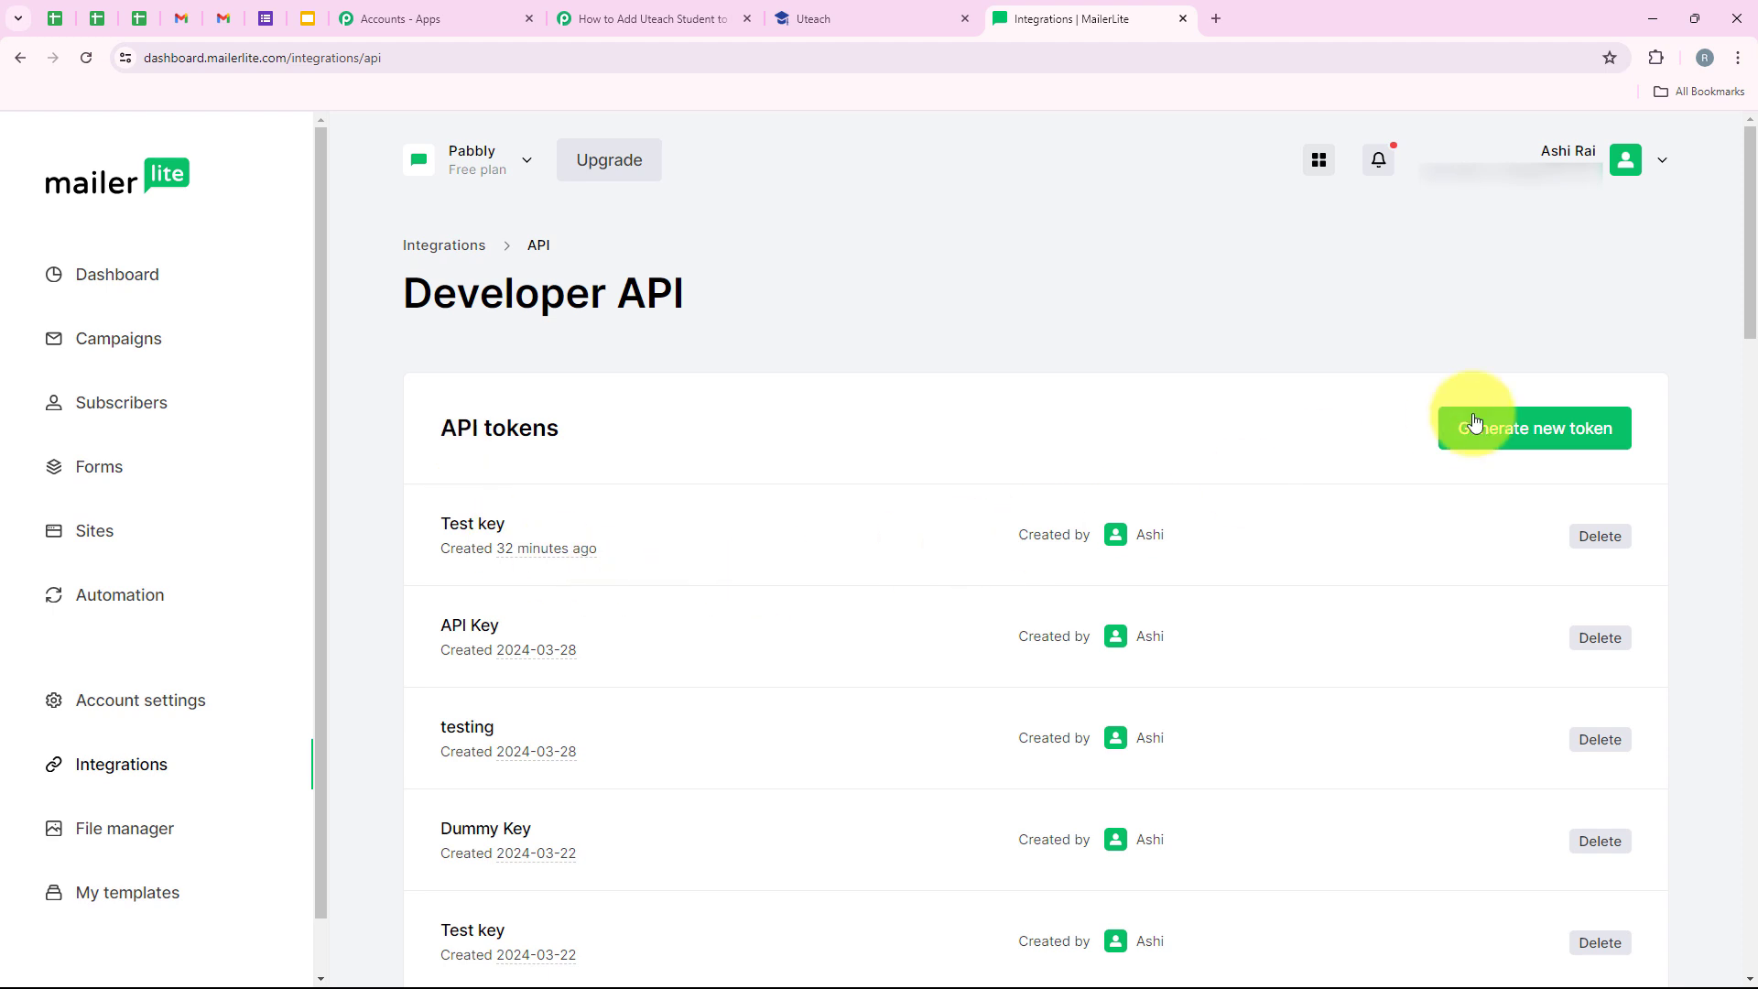
- Create an API token named 'New Student', accepting the terms, and copy it
{"action": "left_click", "coordinate": [1514, 442]}
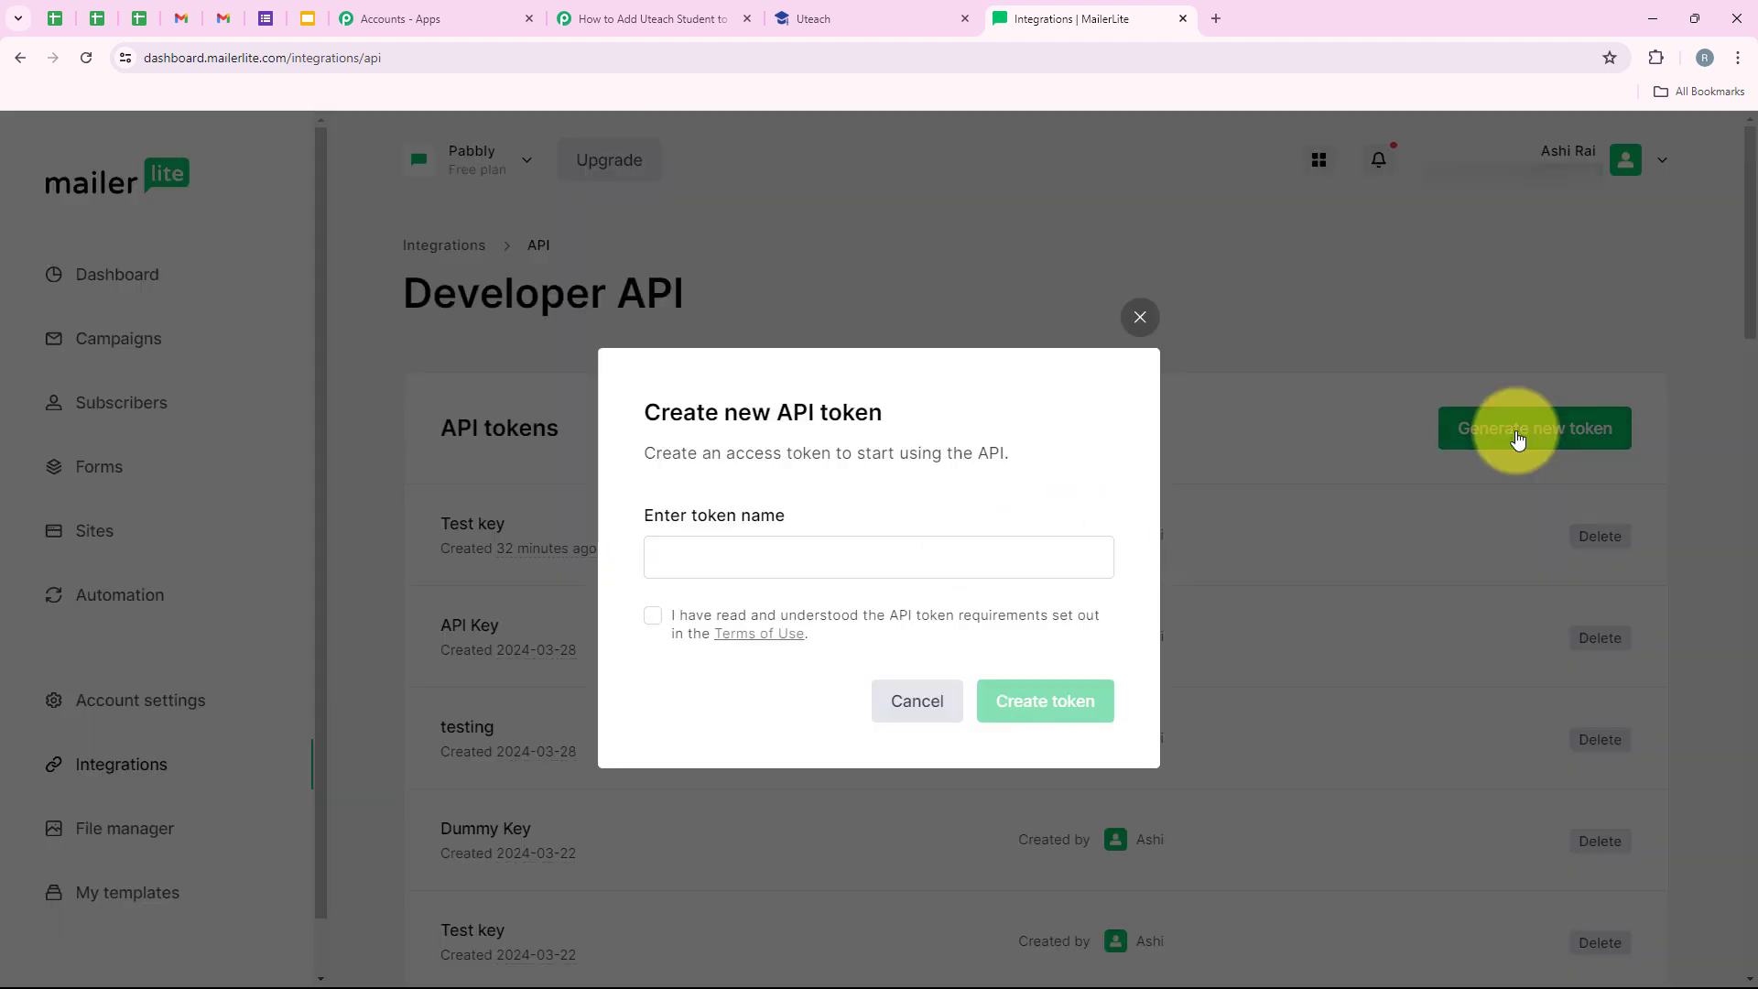
{"action": "left_click_drag", "start_coordinate": [646, 520], "coordinate": [773, 515]}
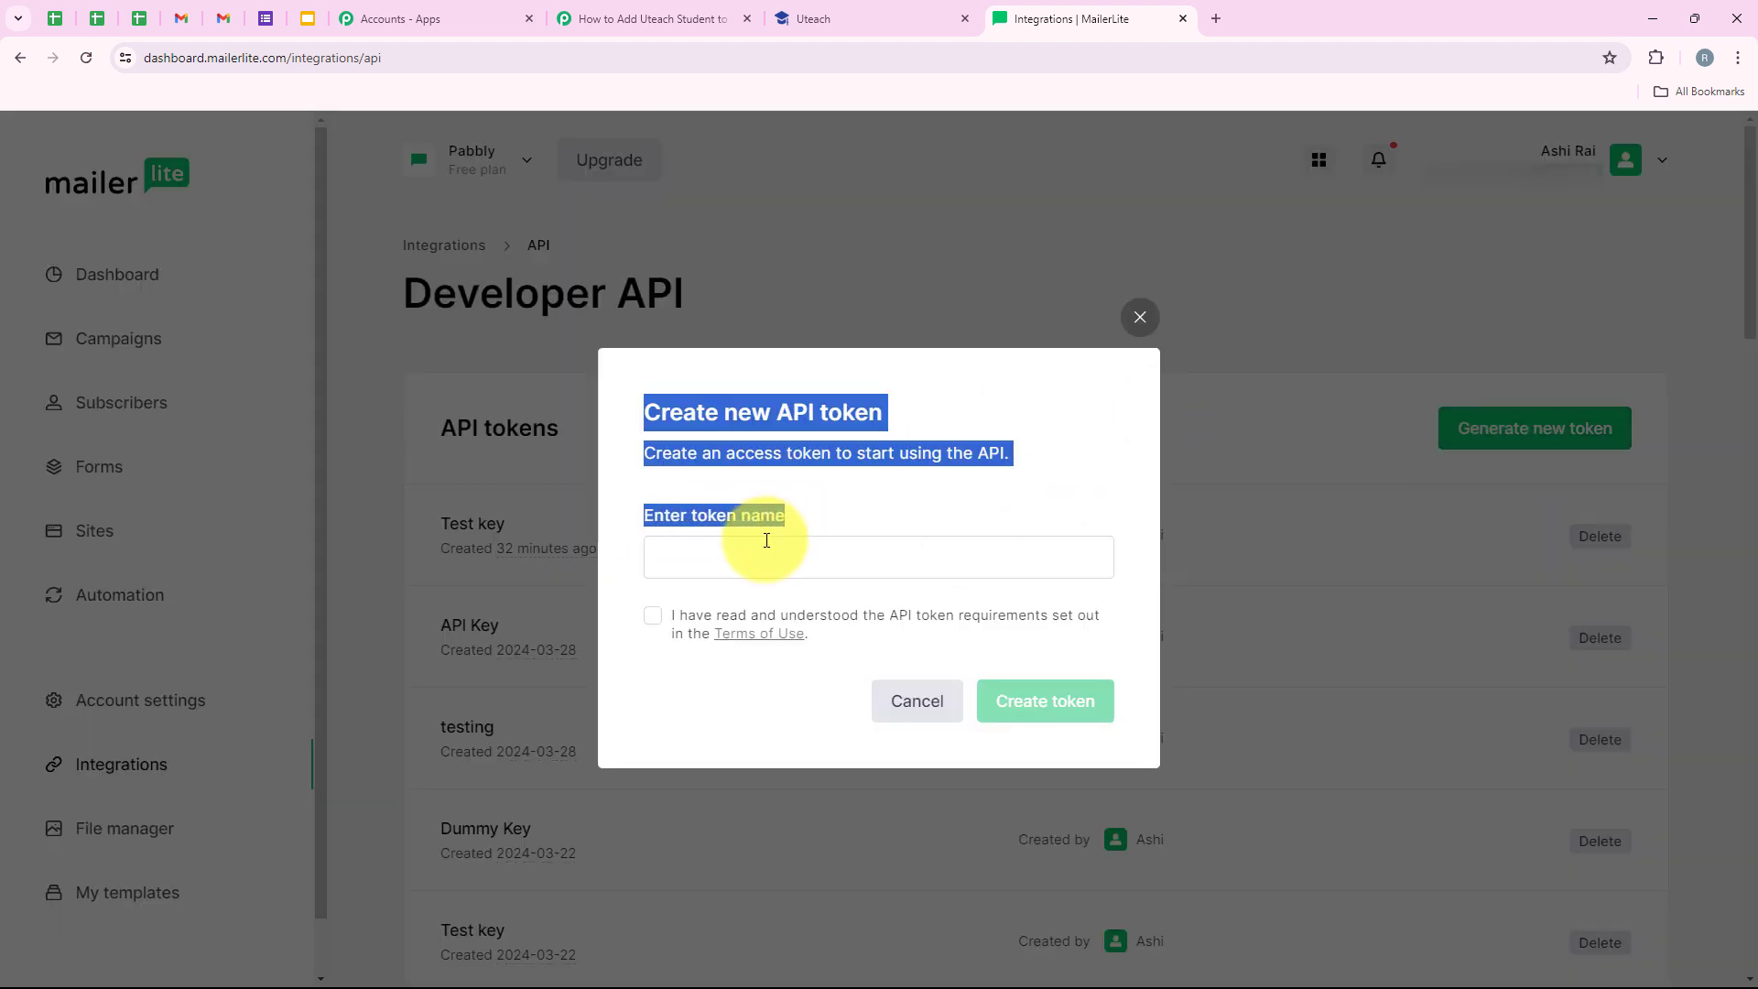
{"action": "left_click", "coordinate": [766, 542]}
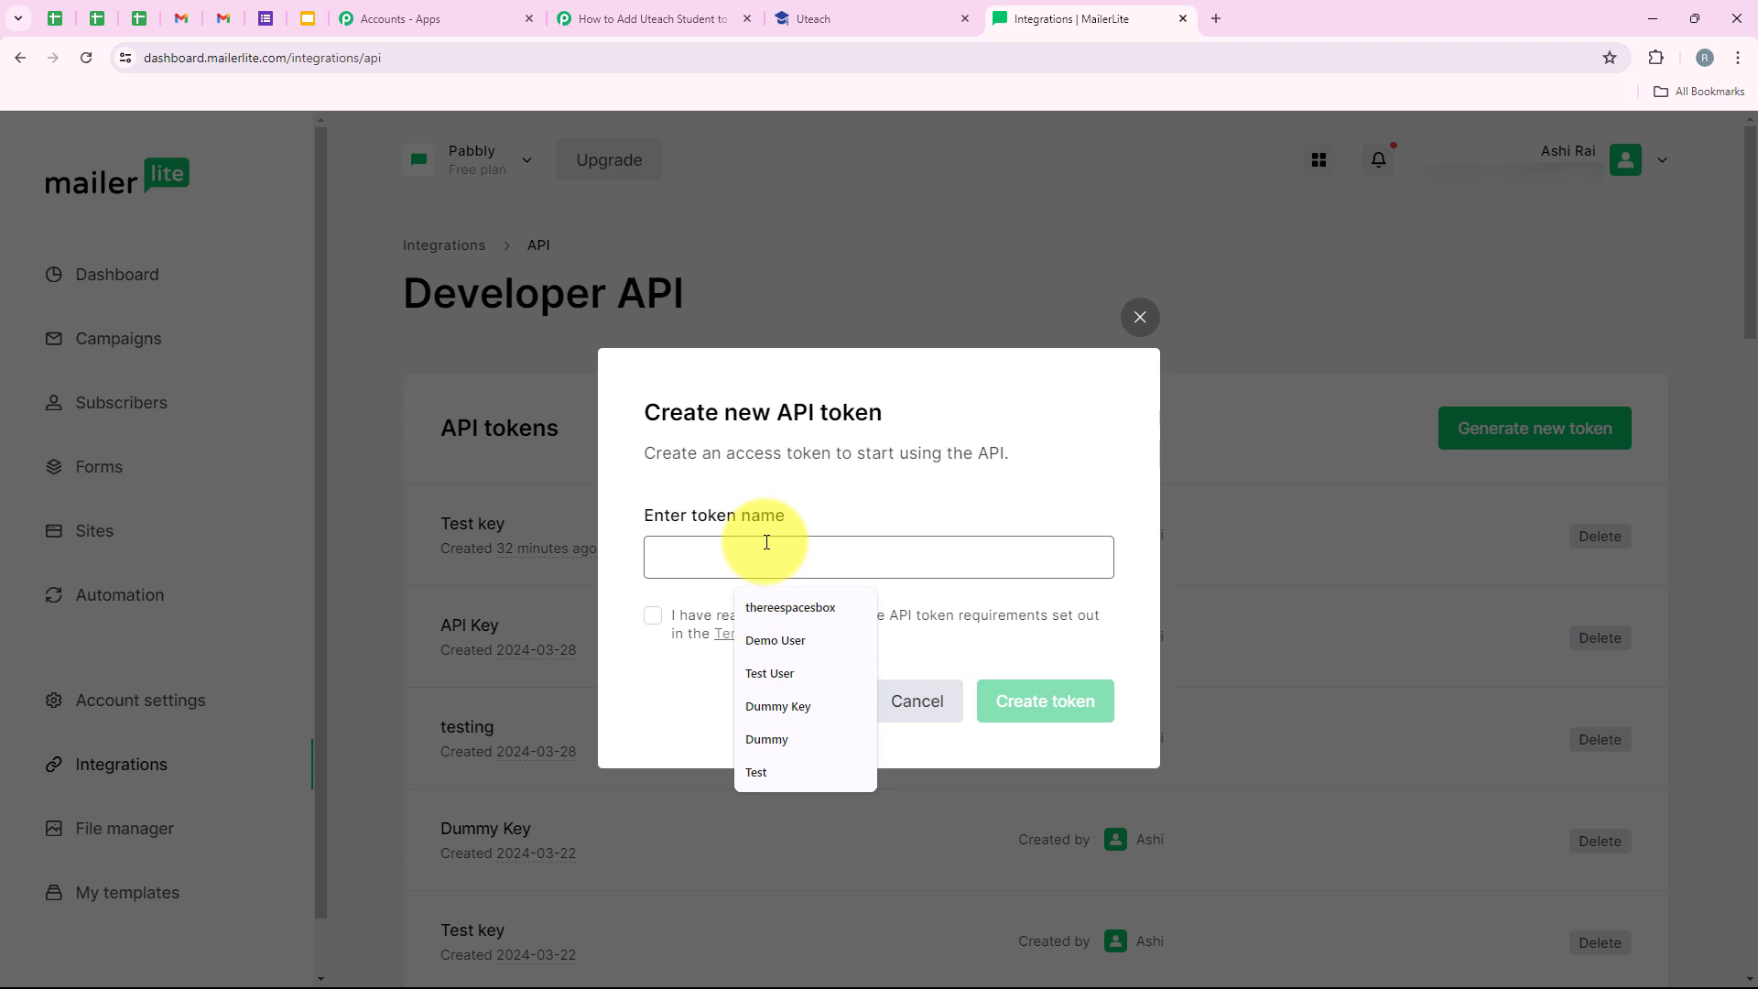
{"action": "type", "text": "New"}
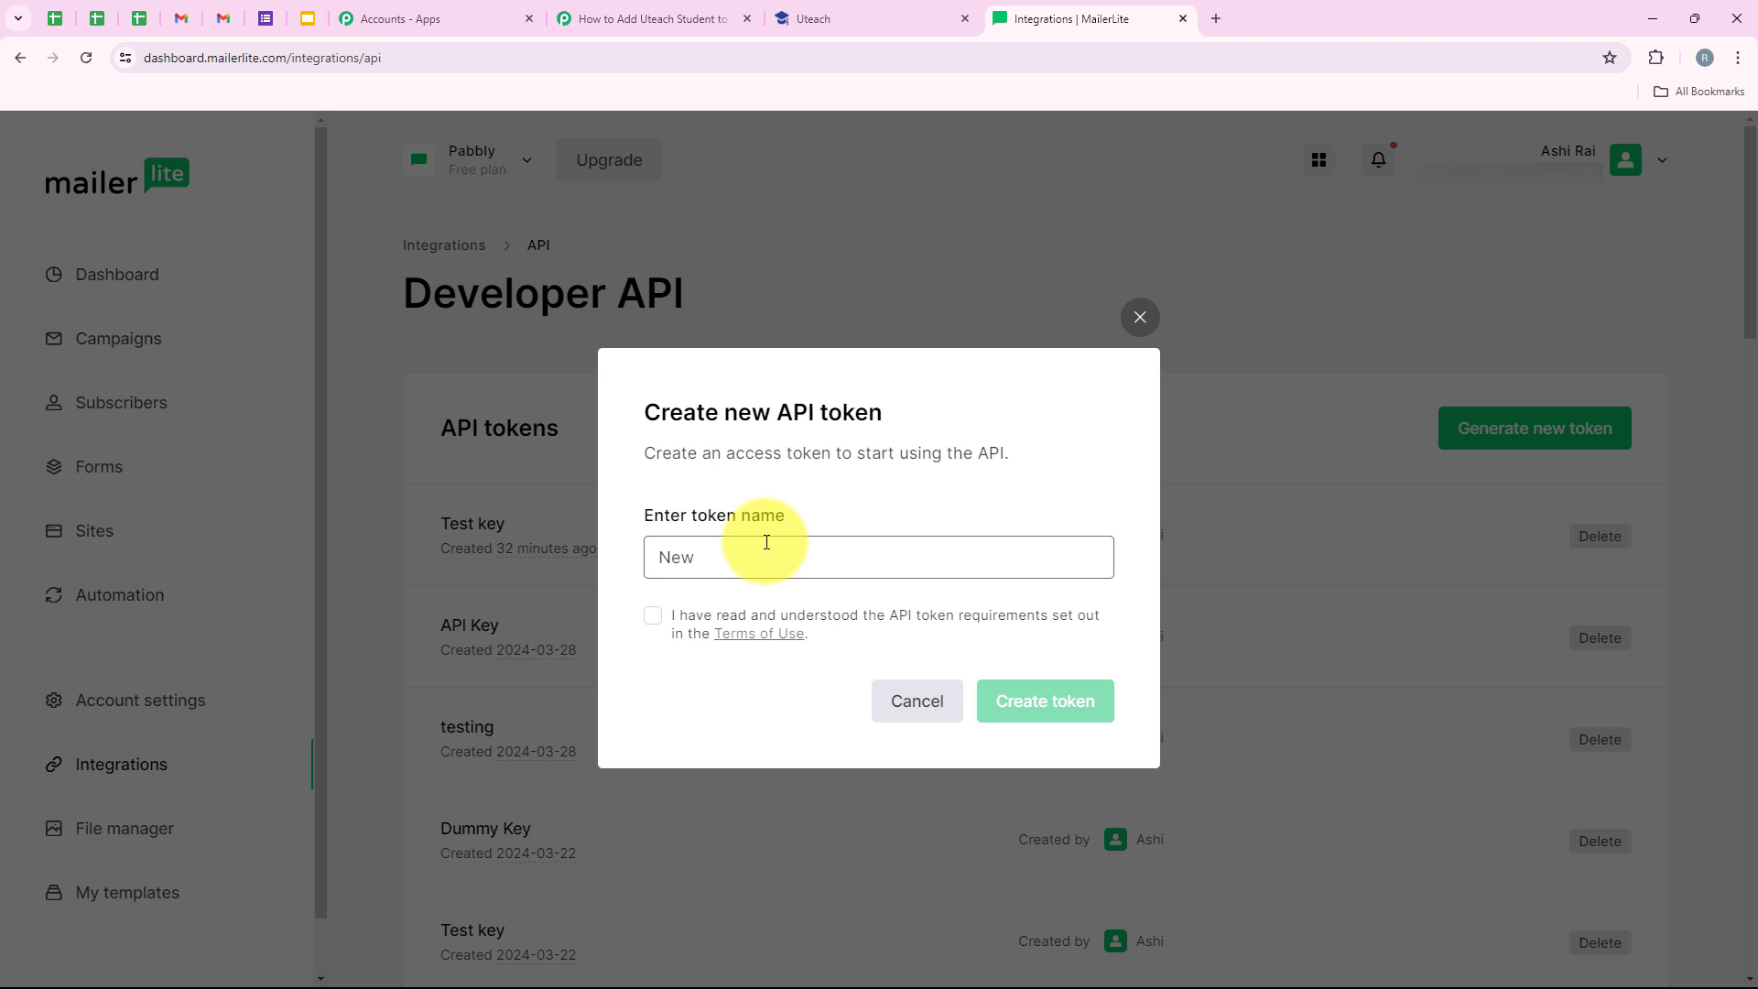
{"action": "type", "text": " Student"}
{"action": "key", "text": "Tab"}
{"action": "key", "text": "space"}
{"action": "left_click", "coordinate": [1044, 700]}
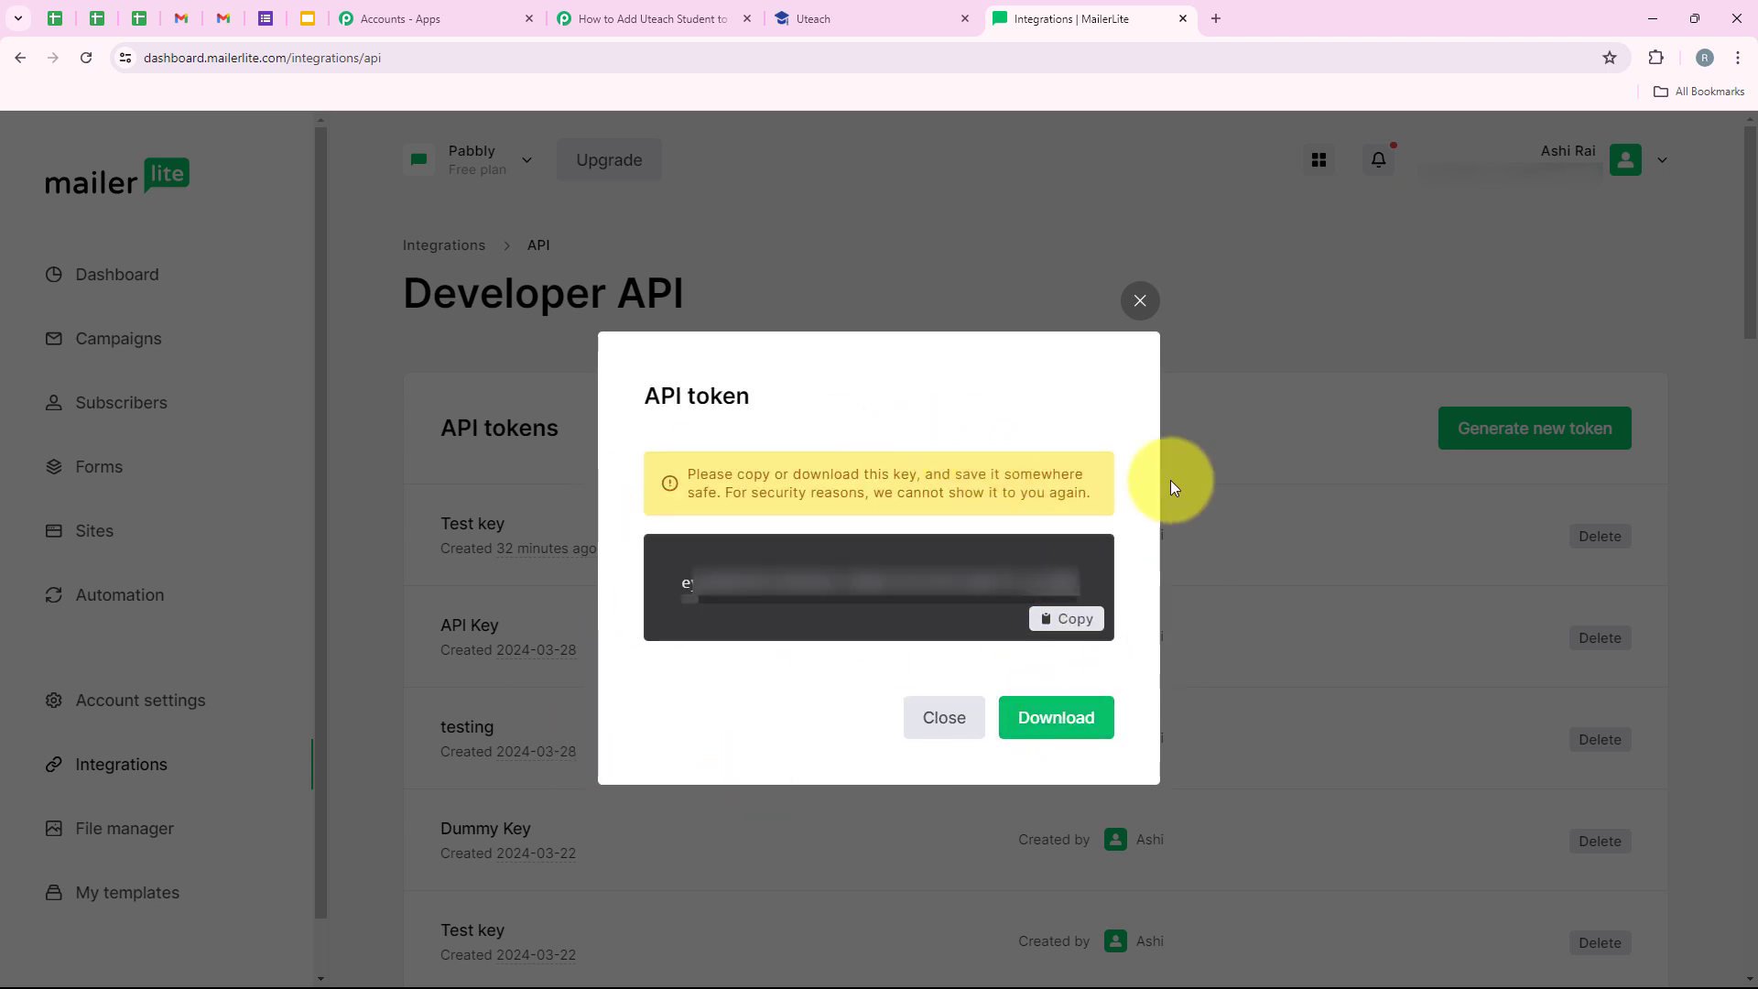
{"action": "left_click", "coordinate": [1083, 619]}
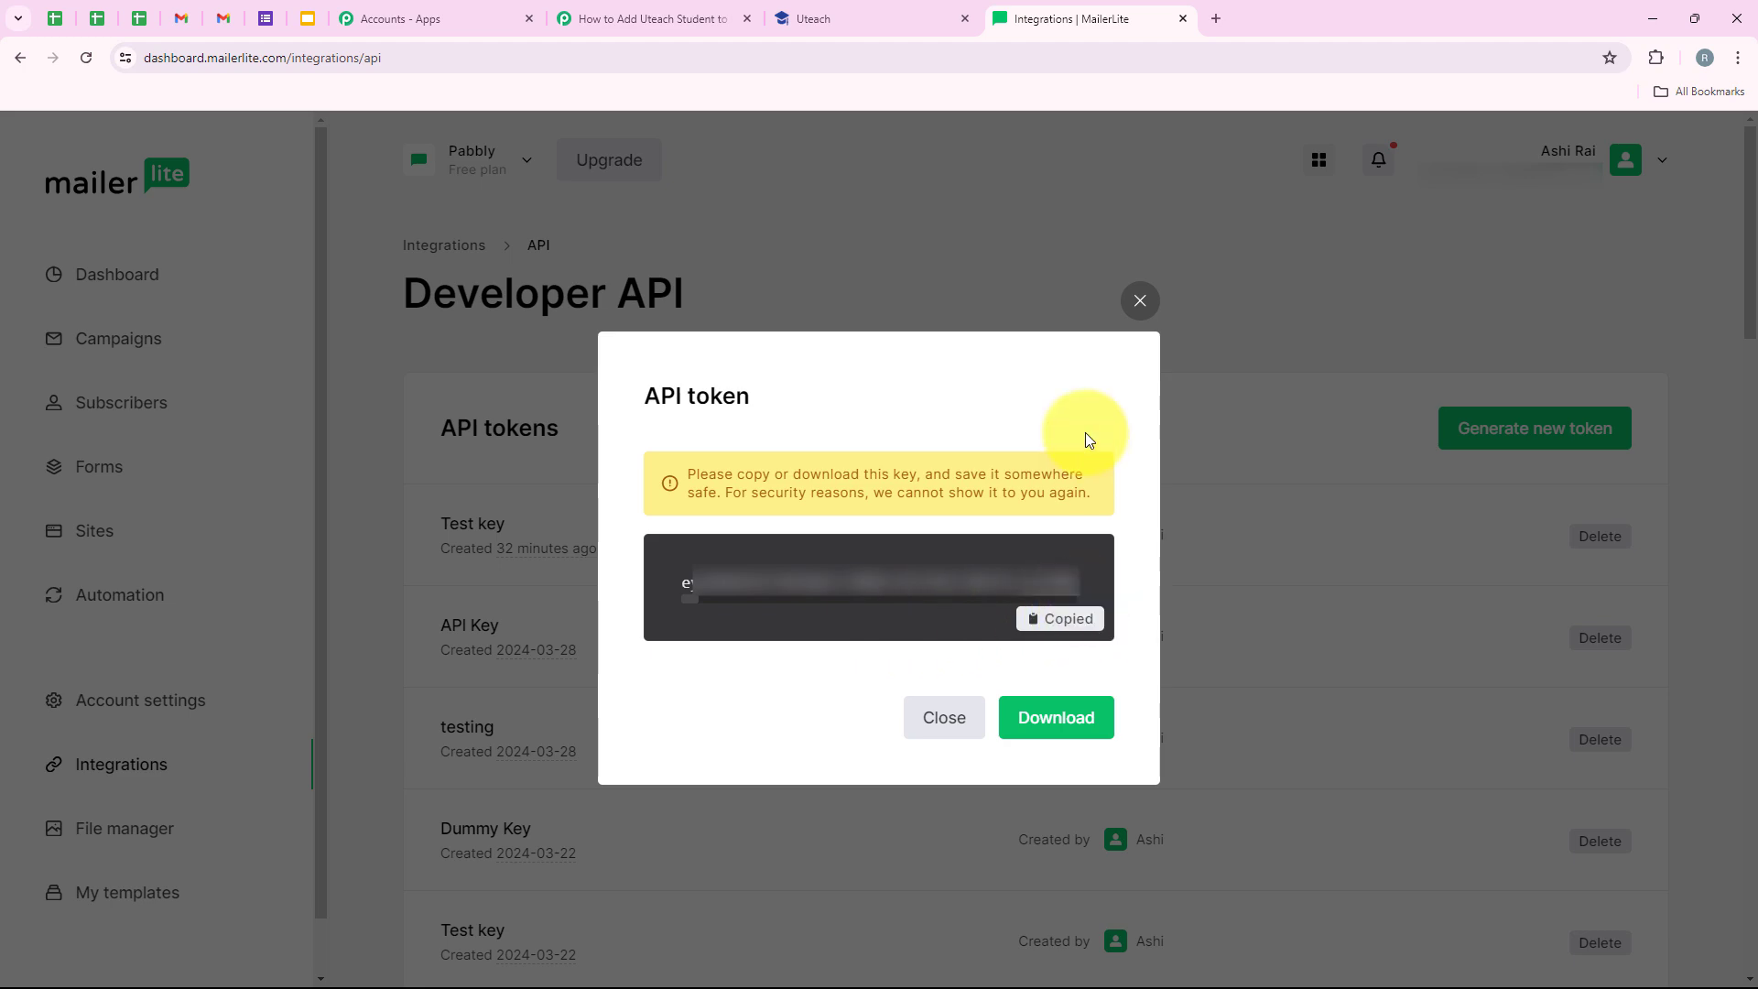
{"action": "left_click", "coordinate": [1140, 302]}
- Paste the copied MailerLite API token into the connection and save it
{"action": "left_click", "coordinate": [672, 11]}
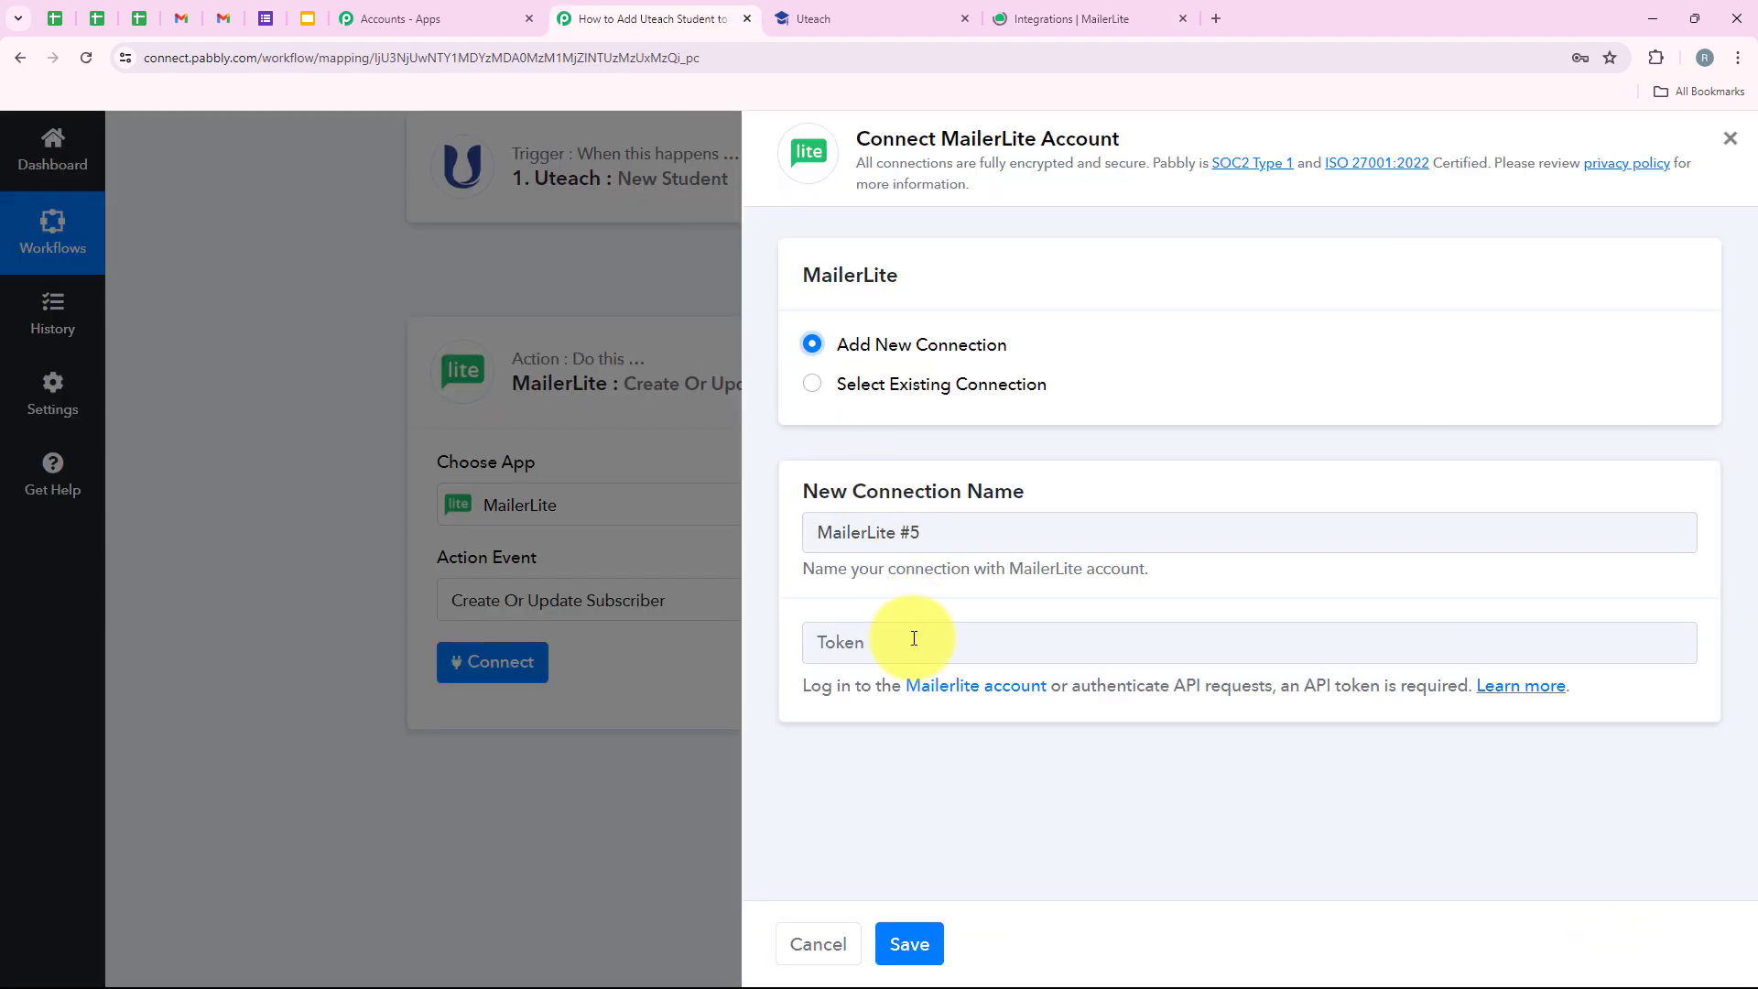
{"action": "right_click", "coordinate": [910, 641]}
{"action": "left_click", "coordinate": [958, 440]}
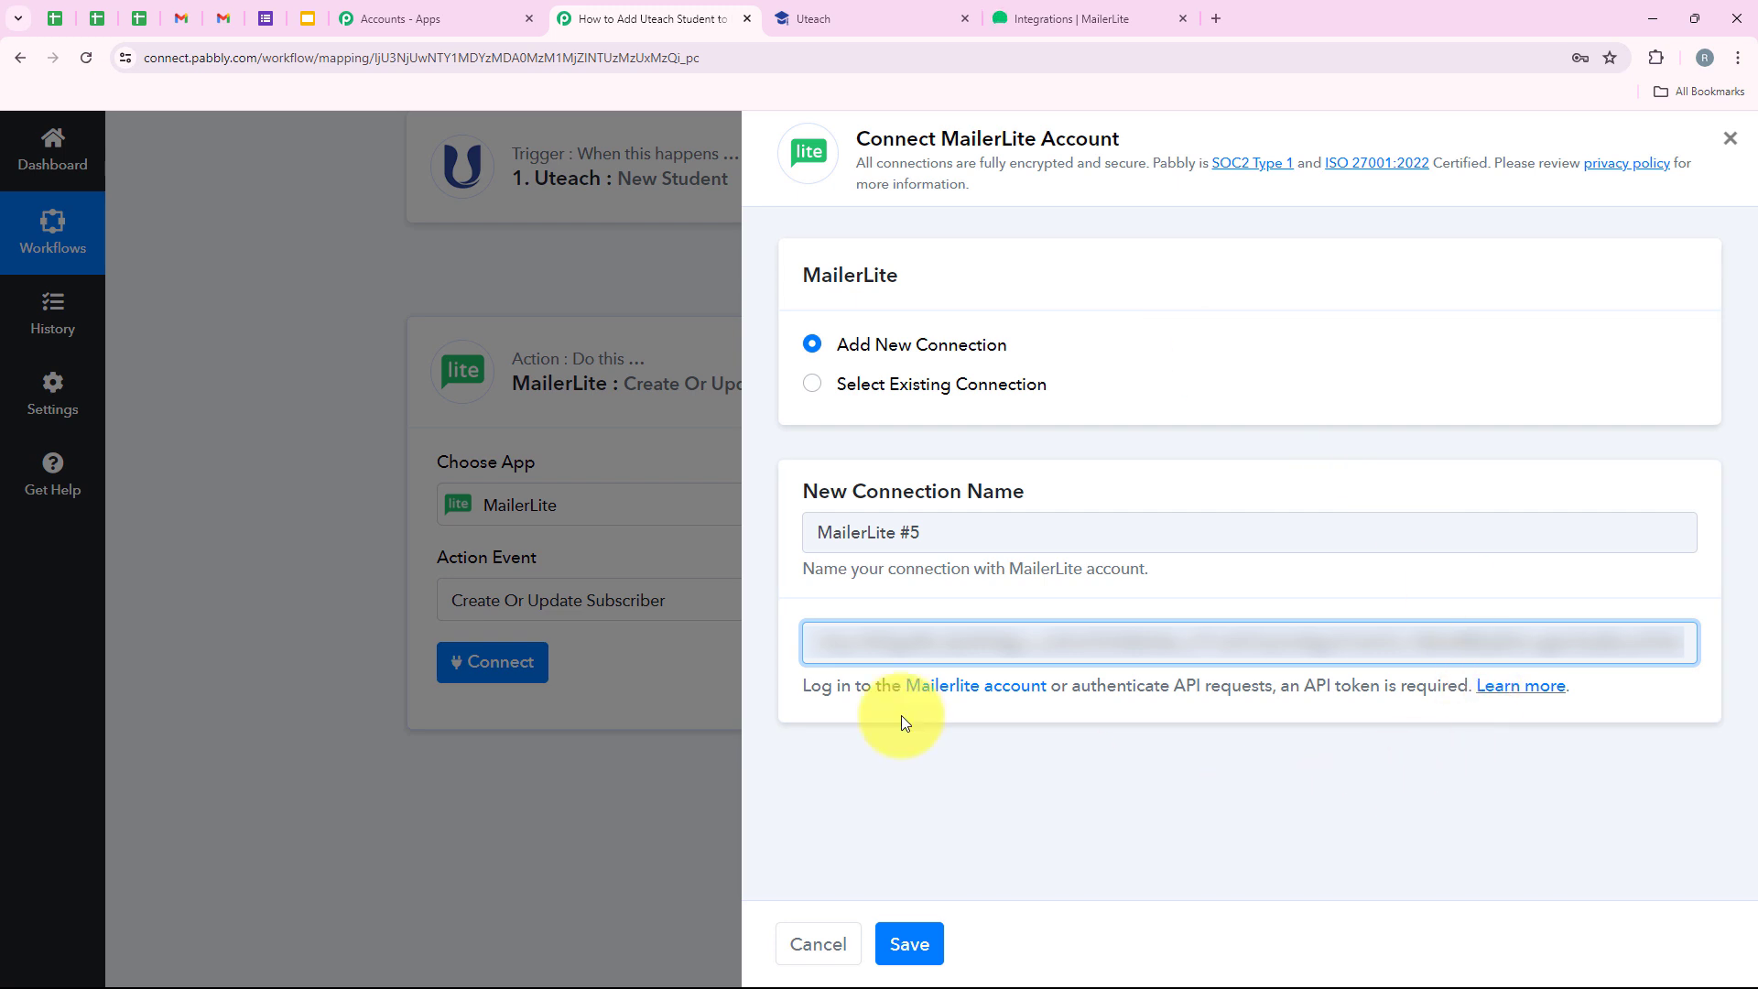
{"action": "left_click", "coordinate": [924, 931]}
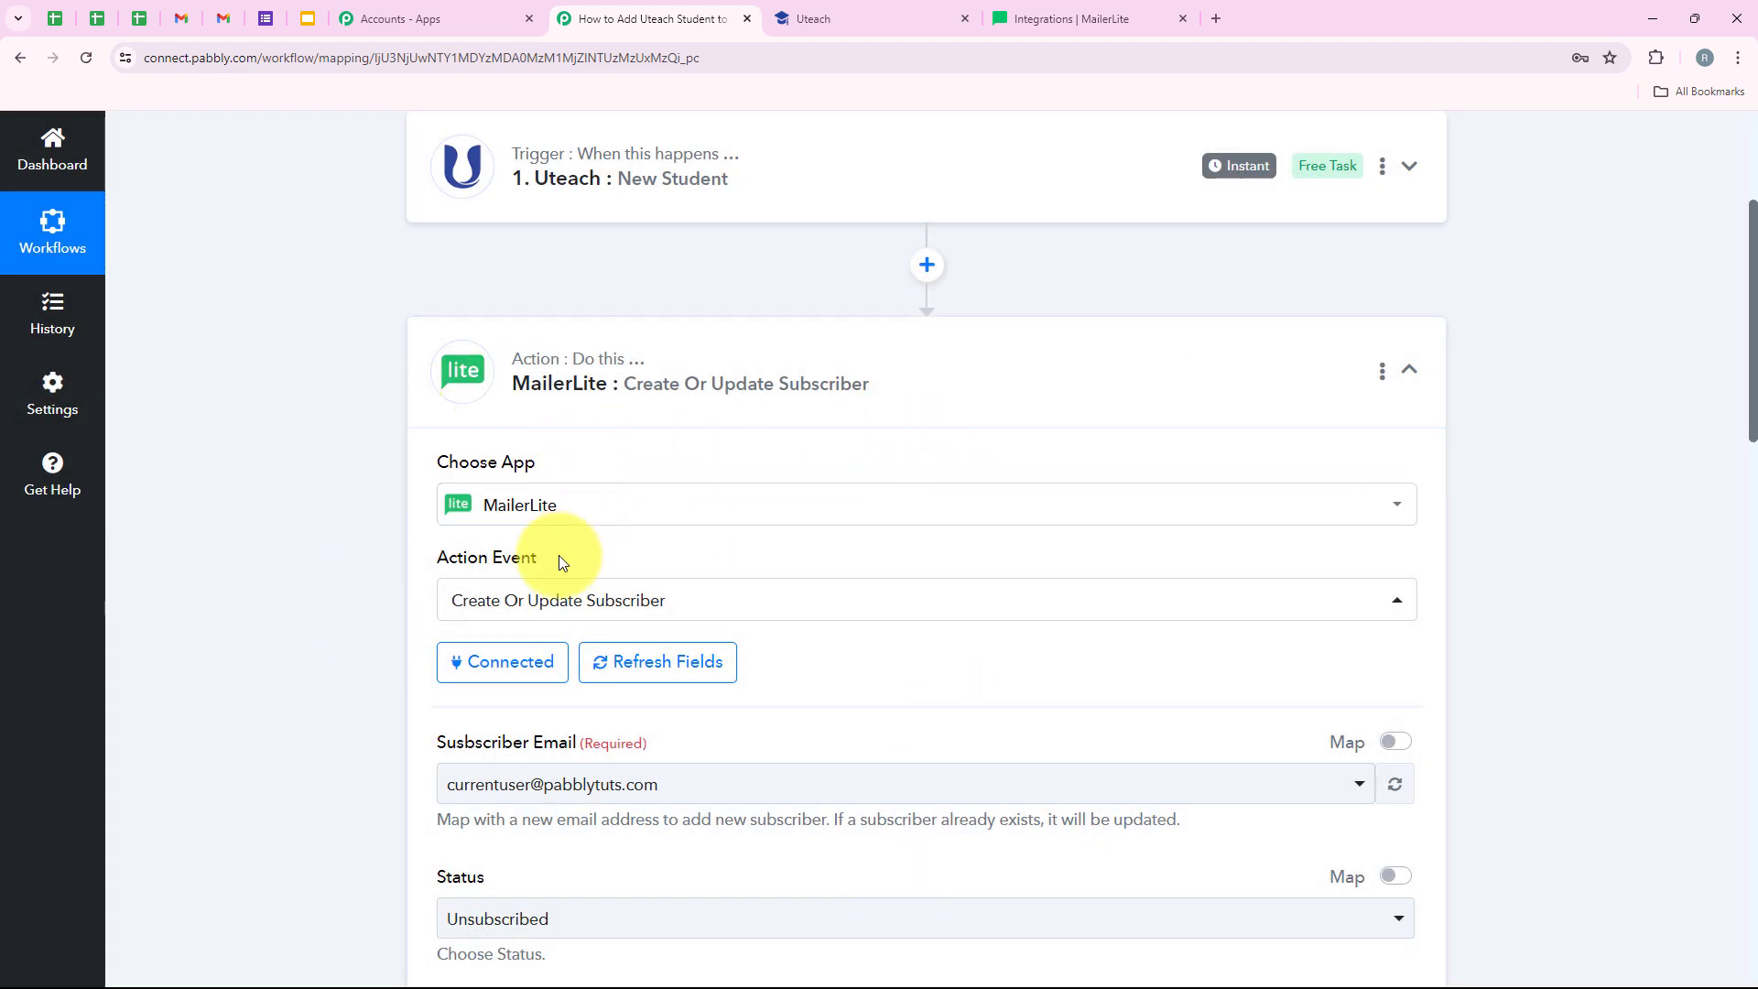
- Switch Subscriber Email to mapped data and delete its fixed email address
{"action": "scroll", "coordinate": [540, 760], "scroll_direction": "down", "scroll_amount": 1}
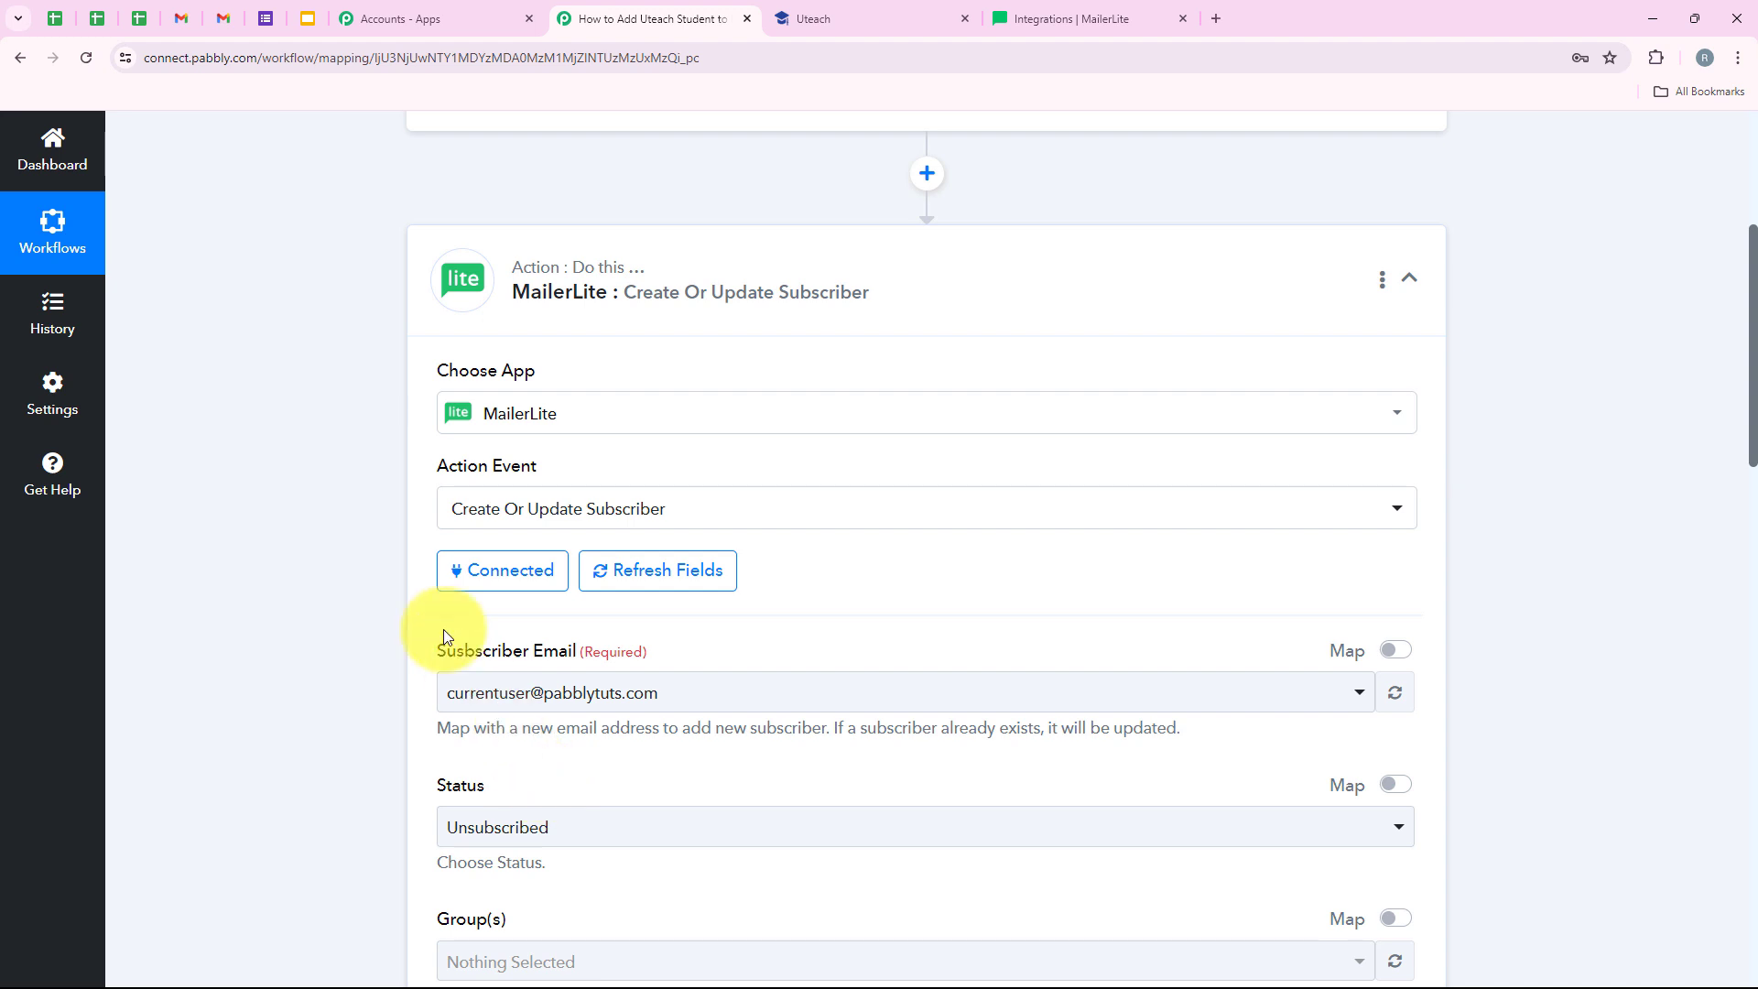
{"action": "left_click_drag", "start_coordinate": [576, 628], "coordinate": [580, 630]}
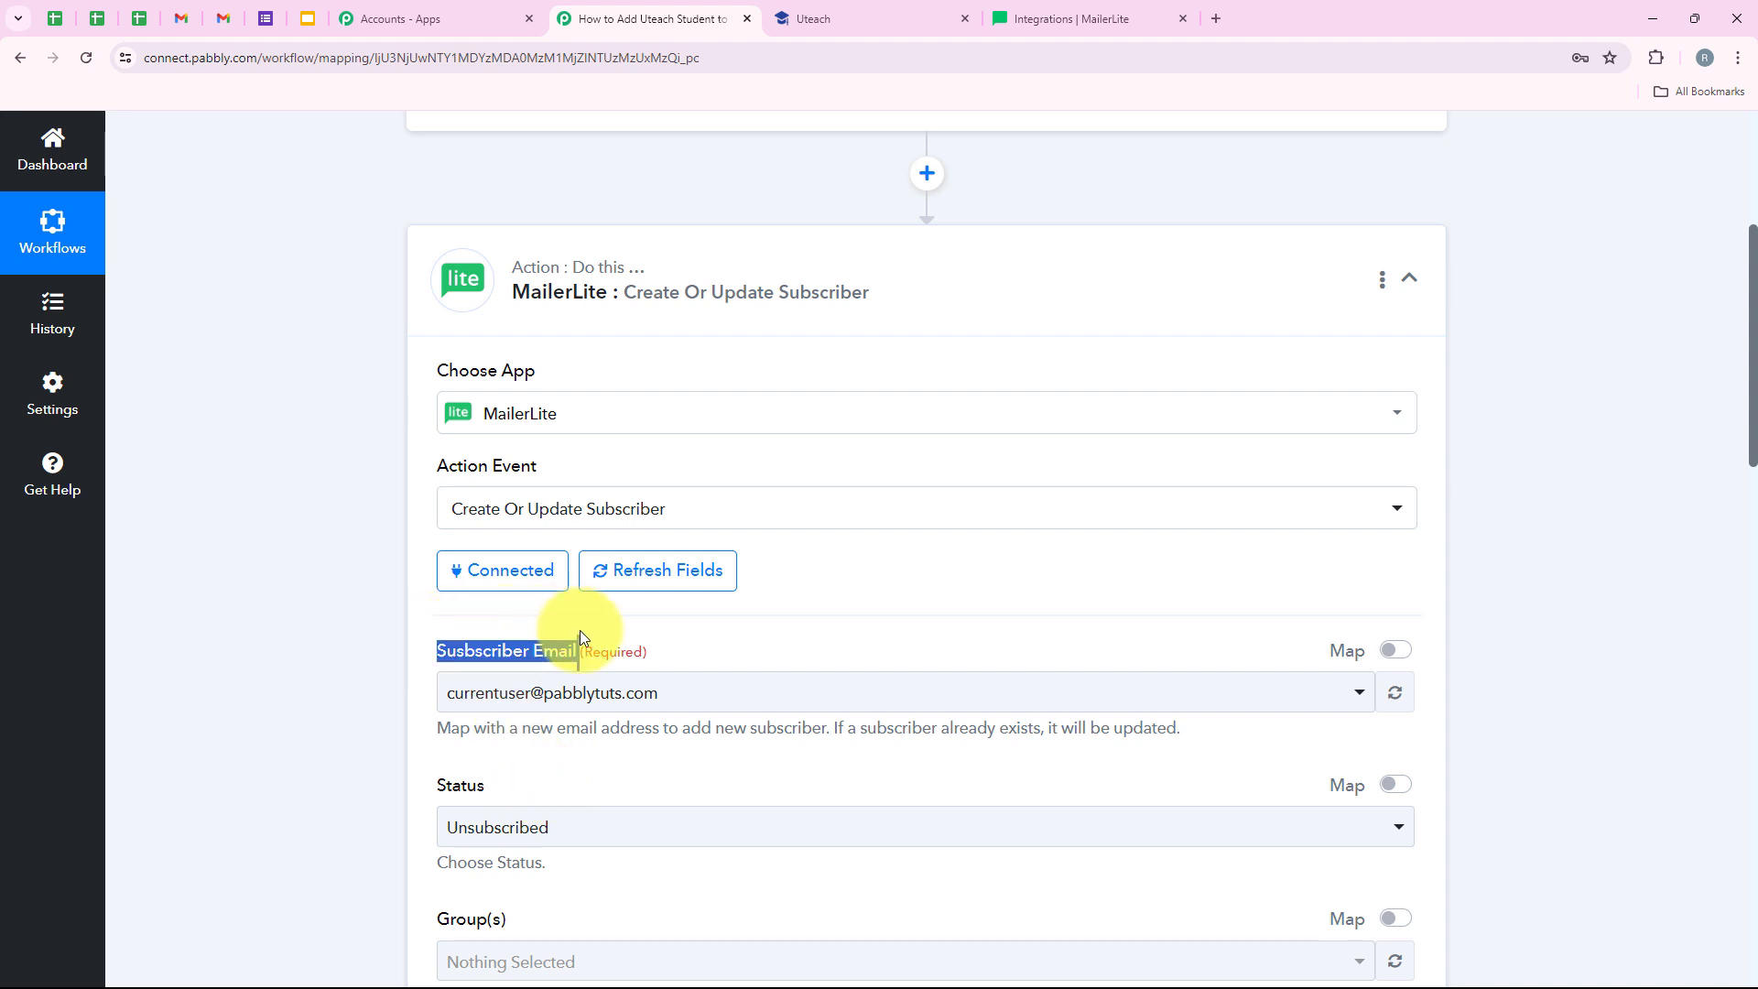
{"action": "left_click", "coordinate": [787, 636]}
{"action": "scroll", "coordinate": [669, 632], "scroll_direction": "down", "scroll_amount": 1}
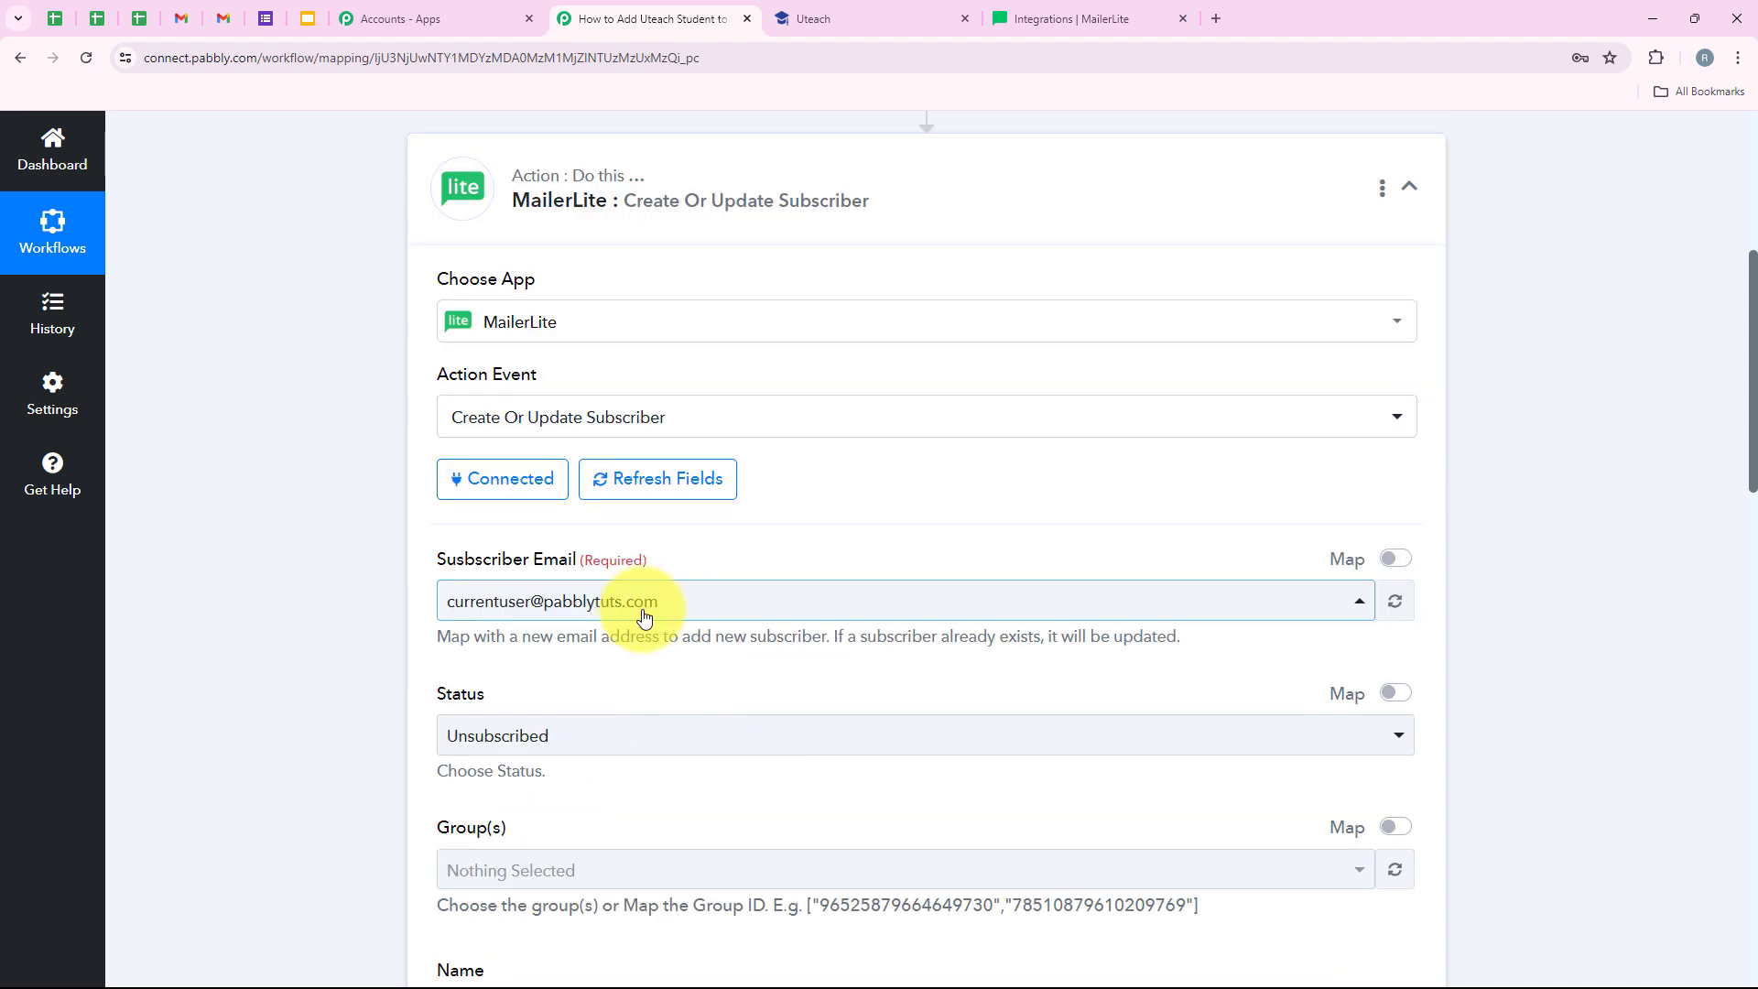
{"action": "left_click", "coordinate": [654, 620]}
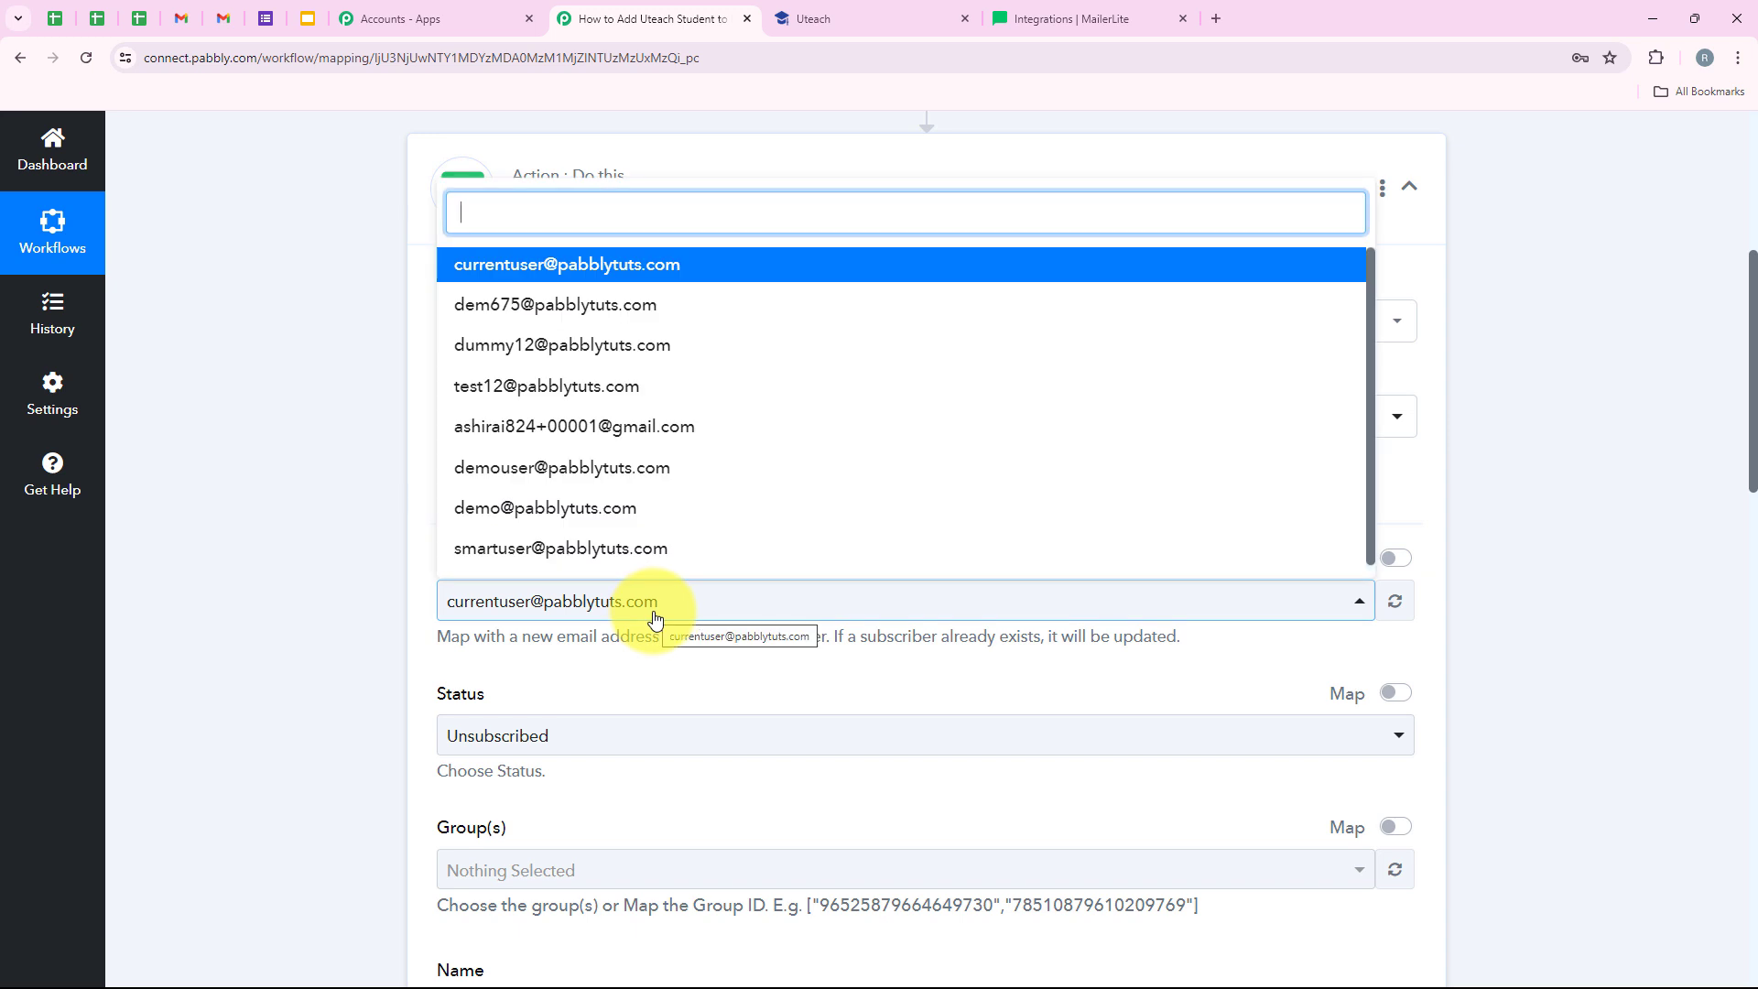
{"action": "left_click", "coordinate": [650, 612]}
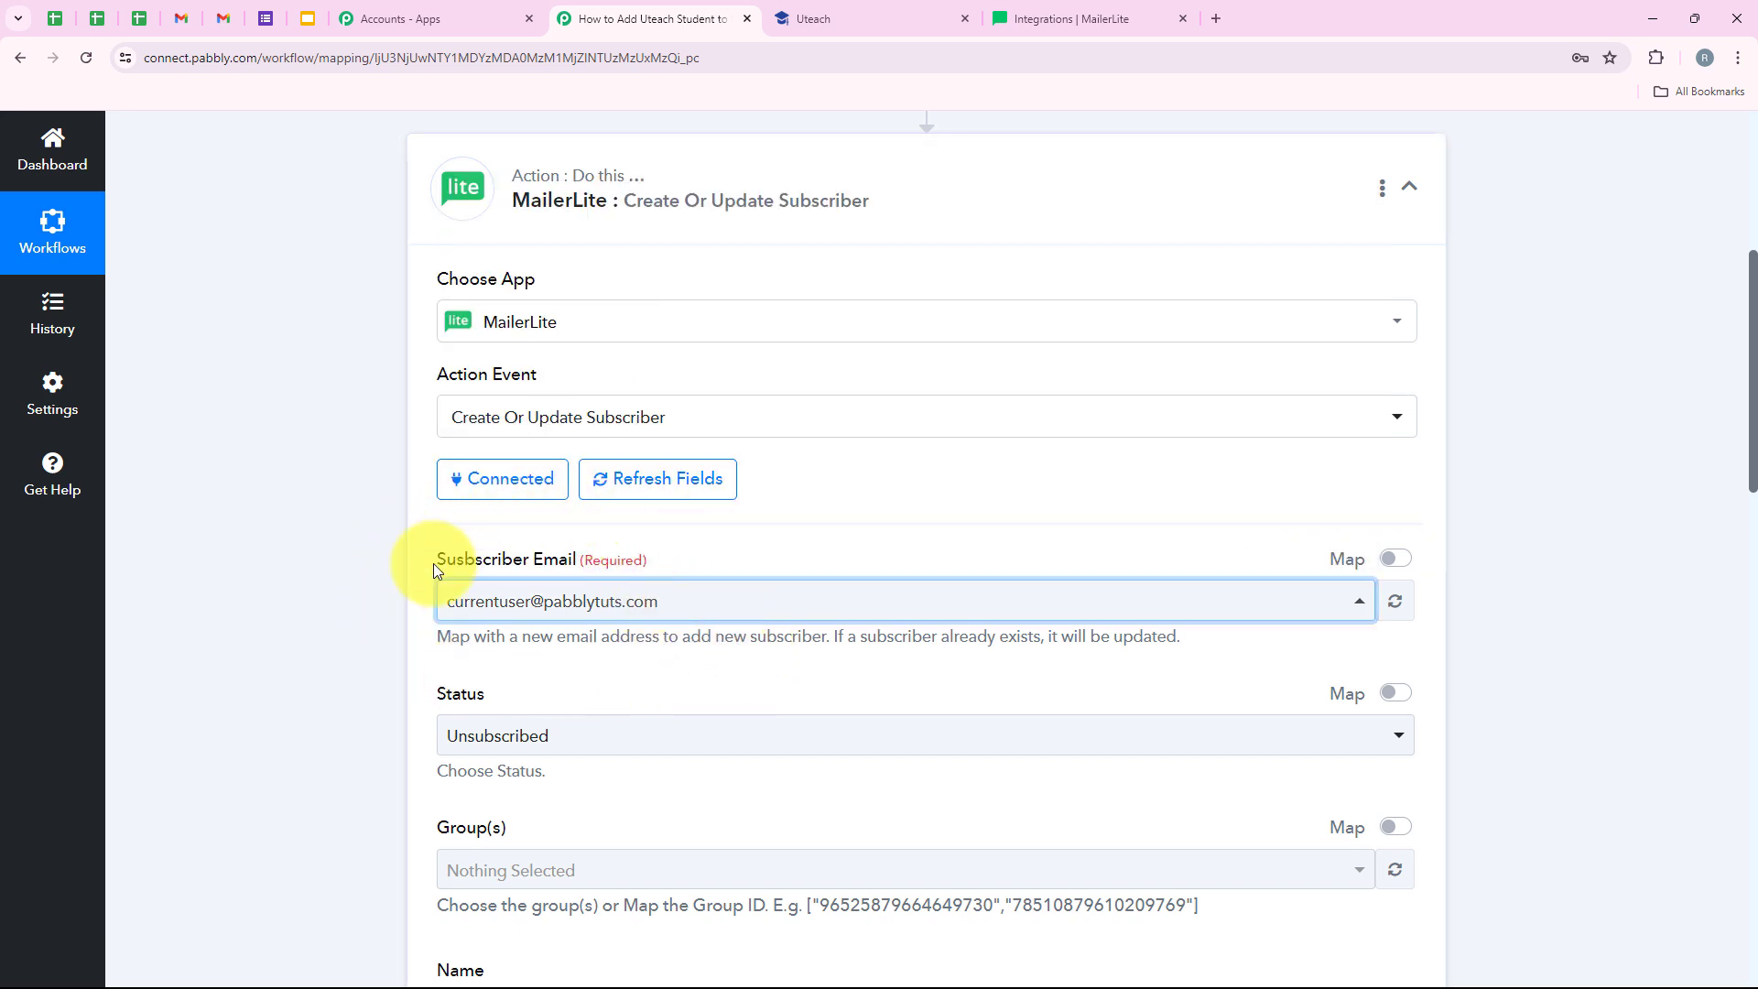
{"action": "left_click", "coordinate": [1396, 560]}
{"action": "left_click_drag", "start_coordinate": [757, 612], "coordinate": [305, 602]}
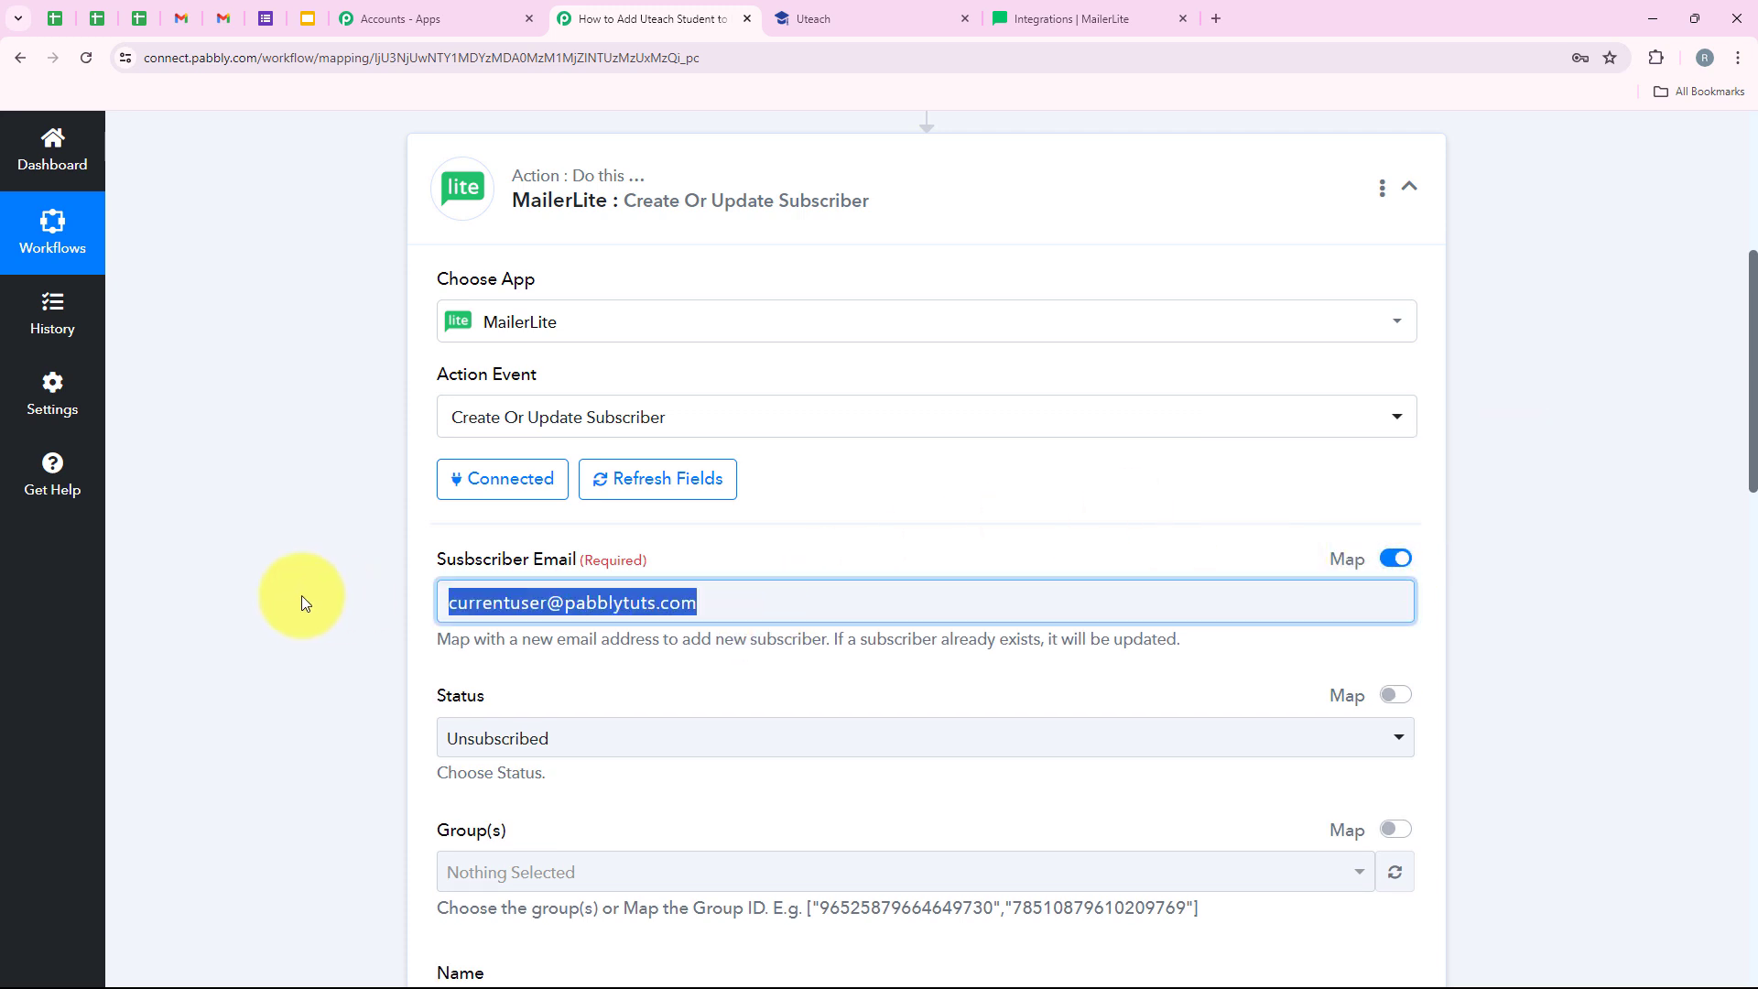
{"action": "key", "text": "BackSpace"}
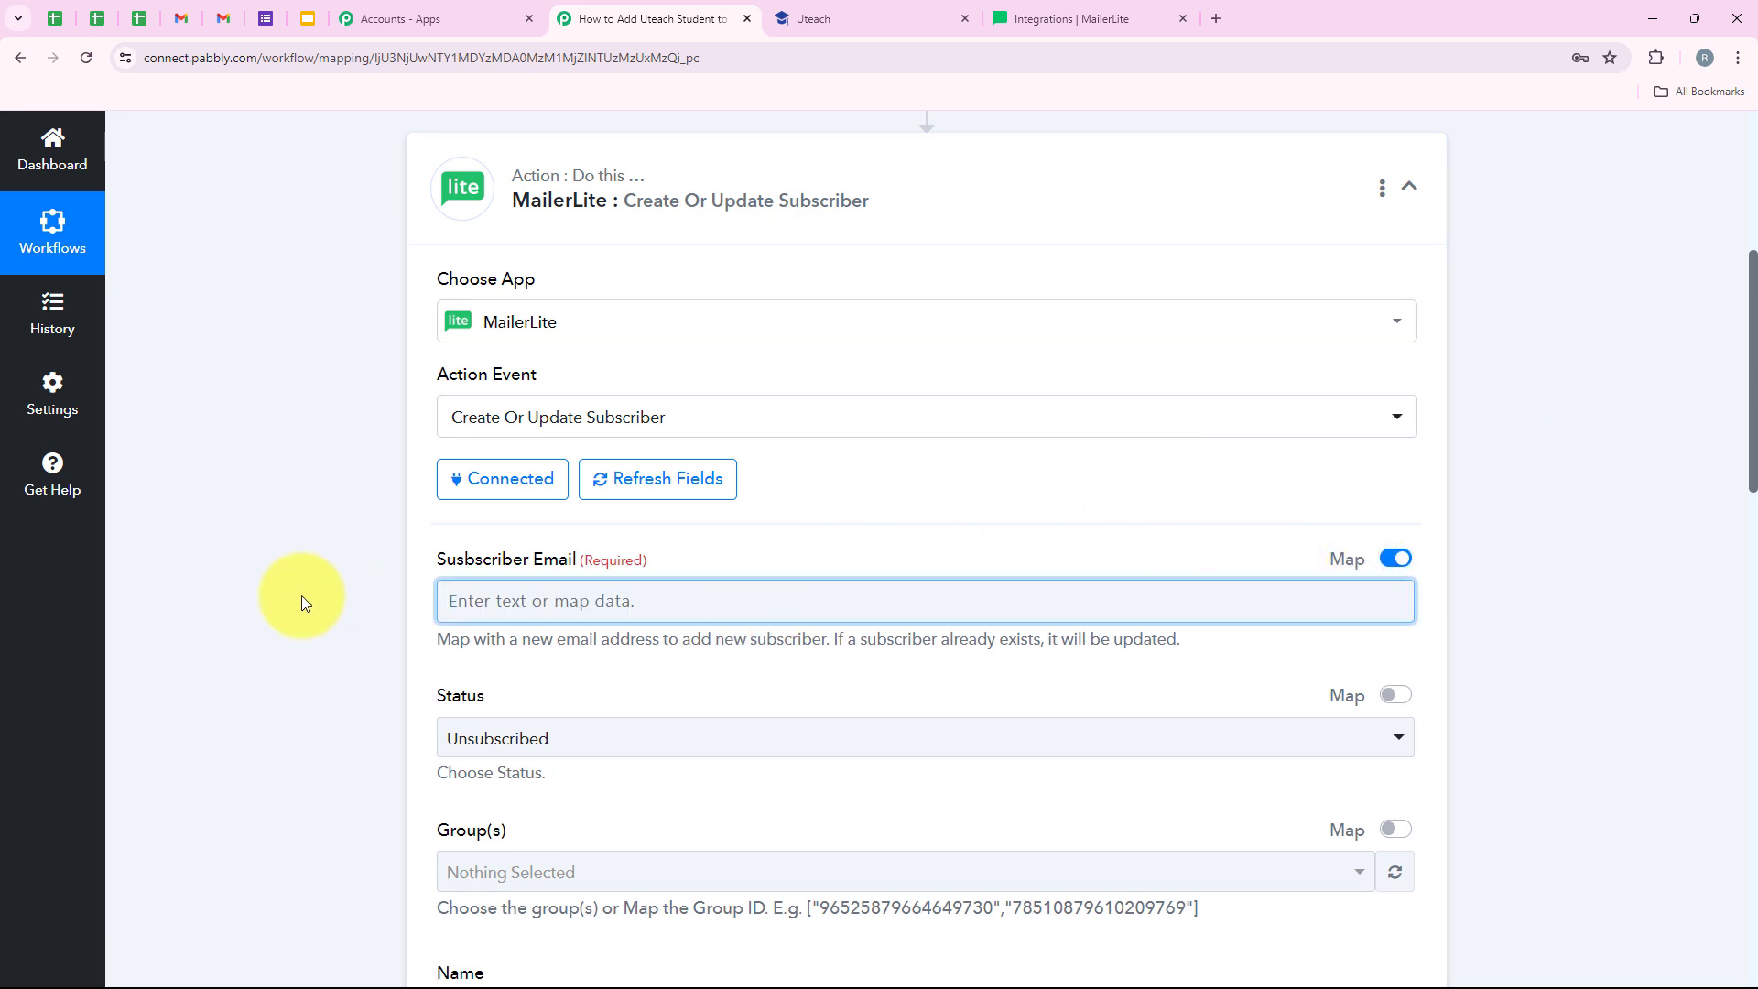
- Map the '1. Uteach: New Student' Email value into the Subscriber Email field
{"action": "left_click", "coordinate": [442, 600]}
{"action": "scroll", "coordinate": [462, 600], "scroll_direction": "down", "scroll_amount": 1}
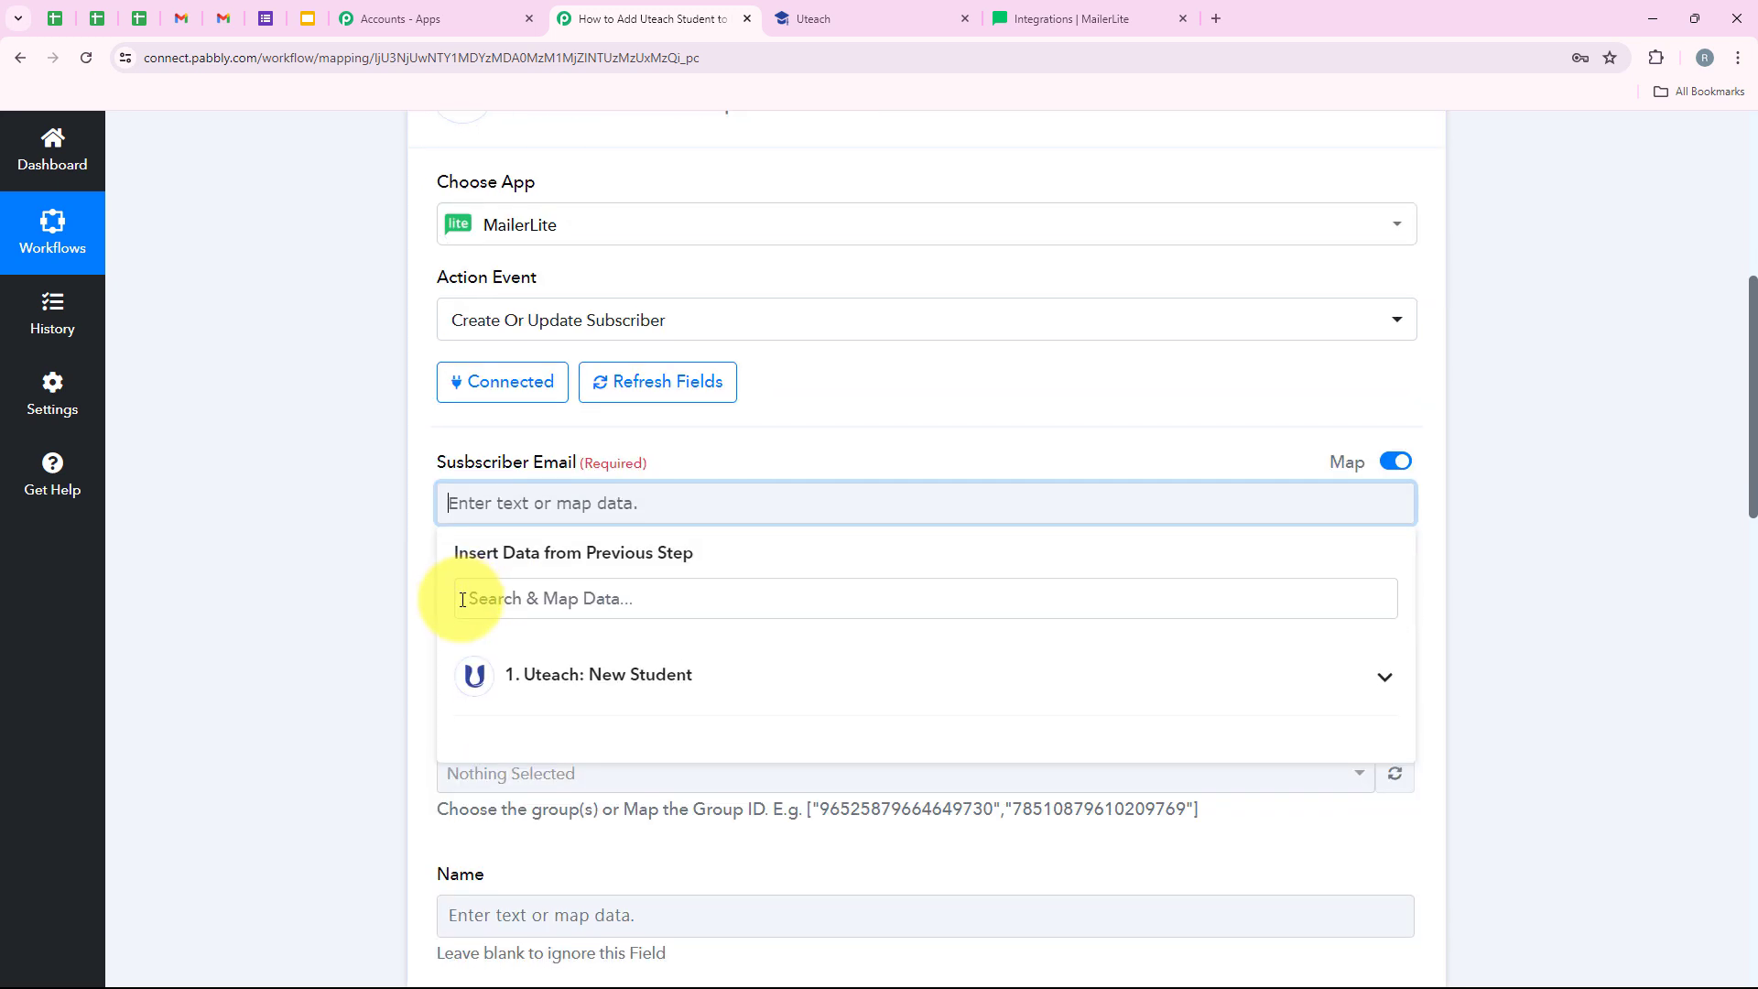
{"action": "scroll", "coordinate": [462, 599], "scroll_direction": "down", "scroll_amount": 1}
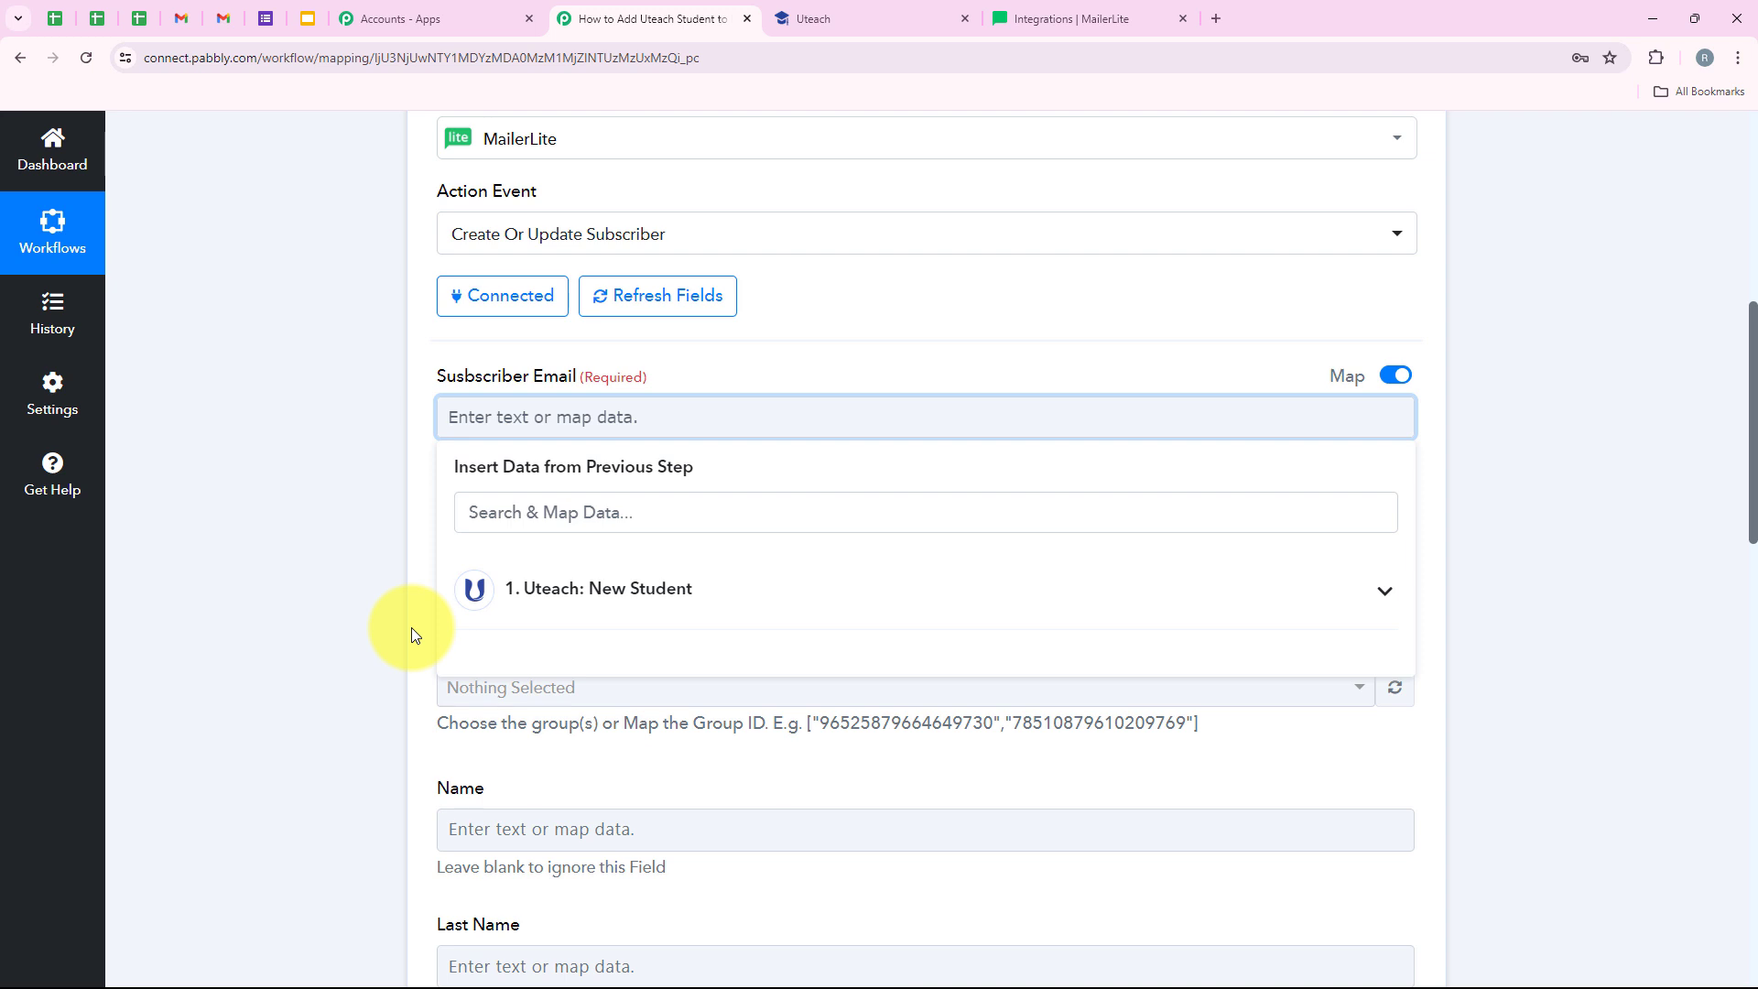
{"action": "left_click", "coordinate": [338, 505]}
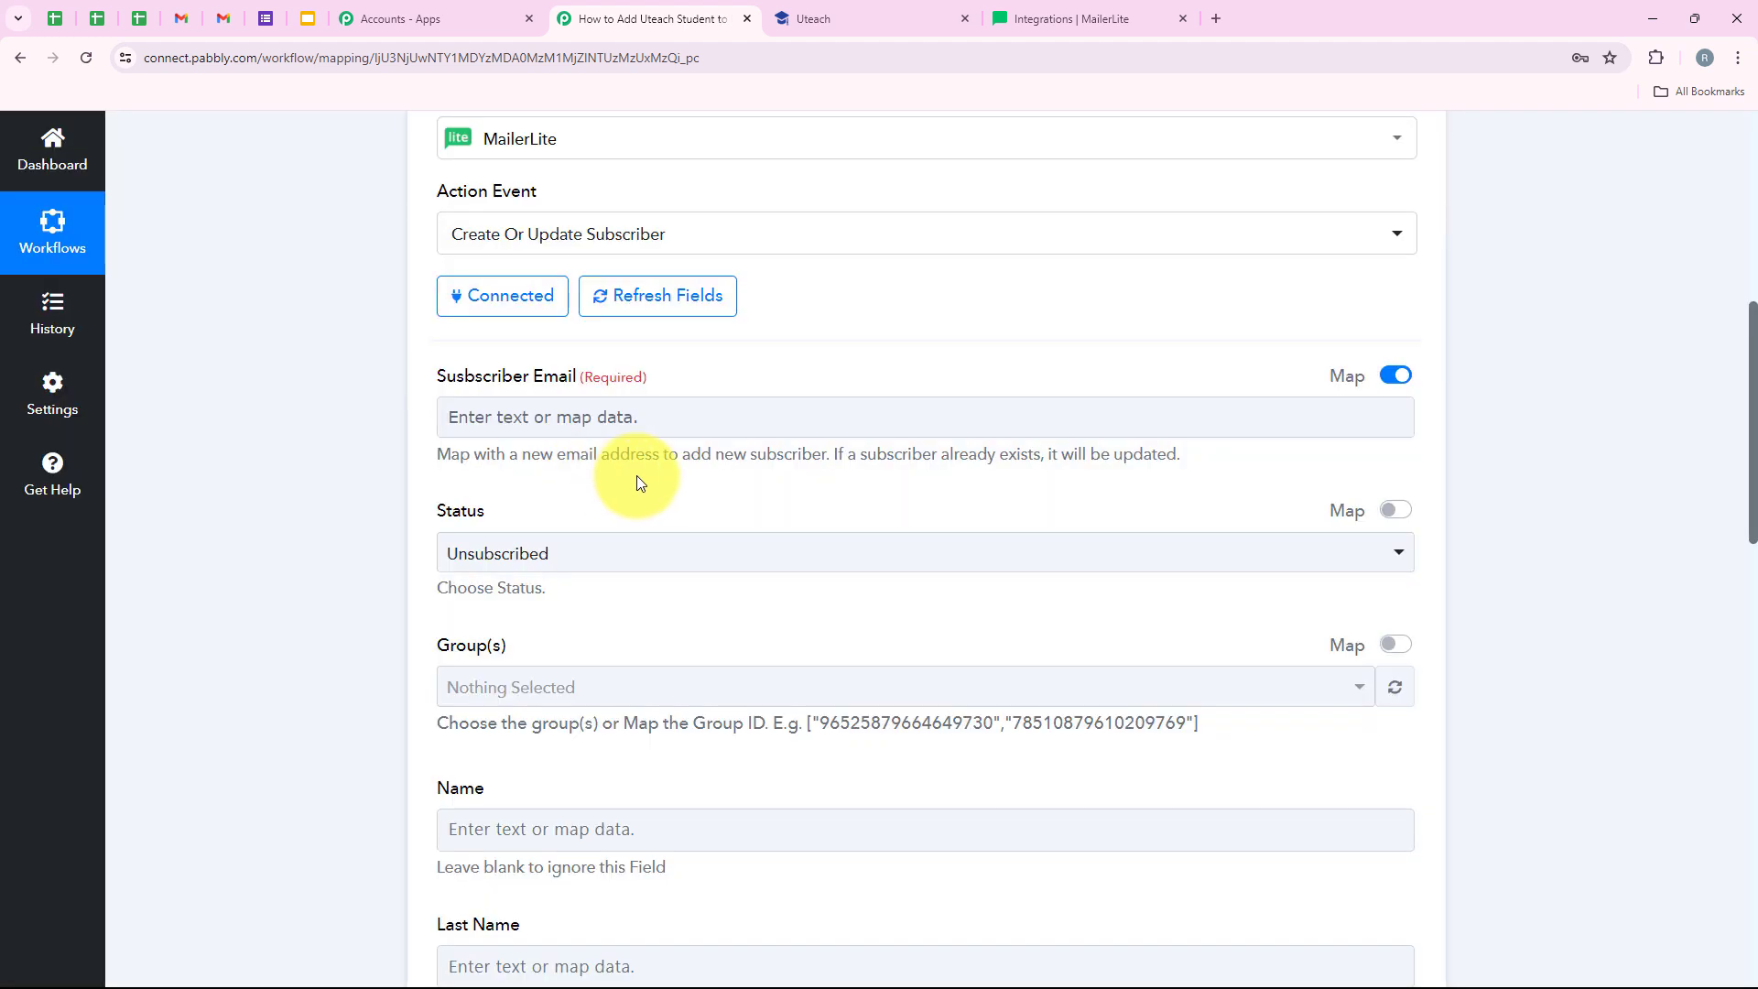
{"action": "left_click", "coordinate": [491, 422]}
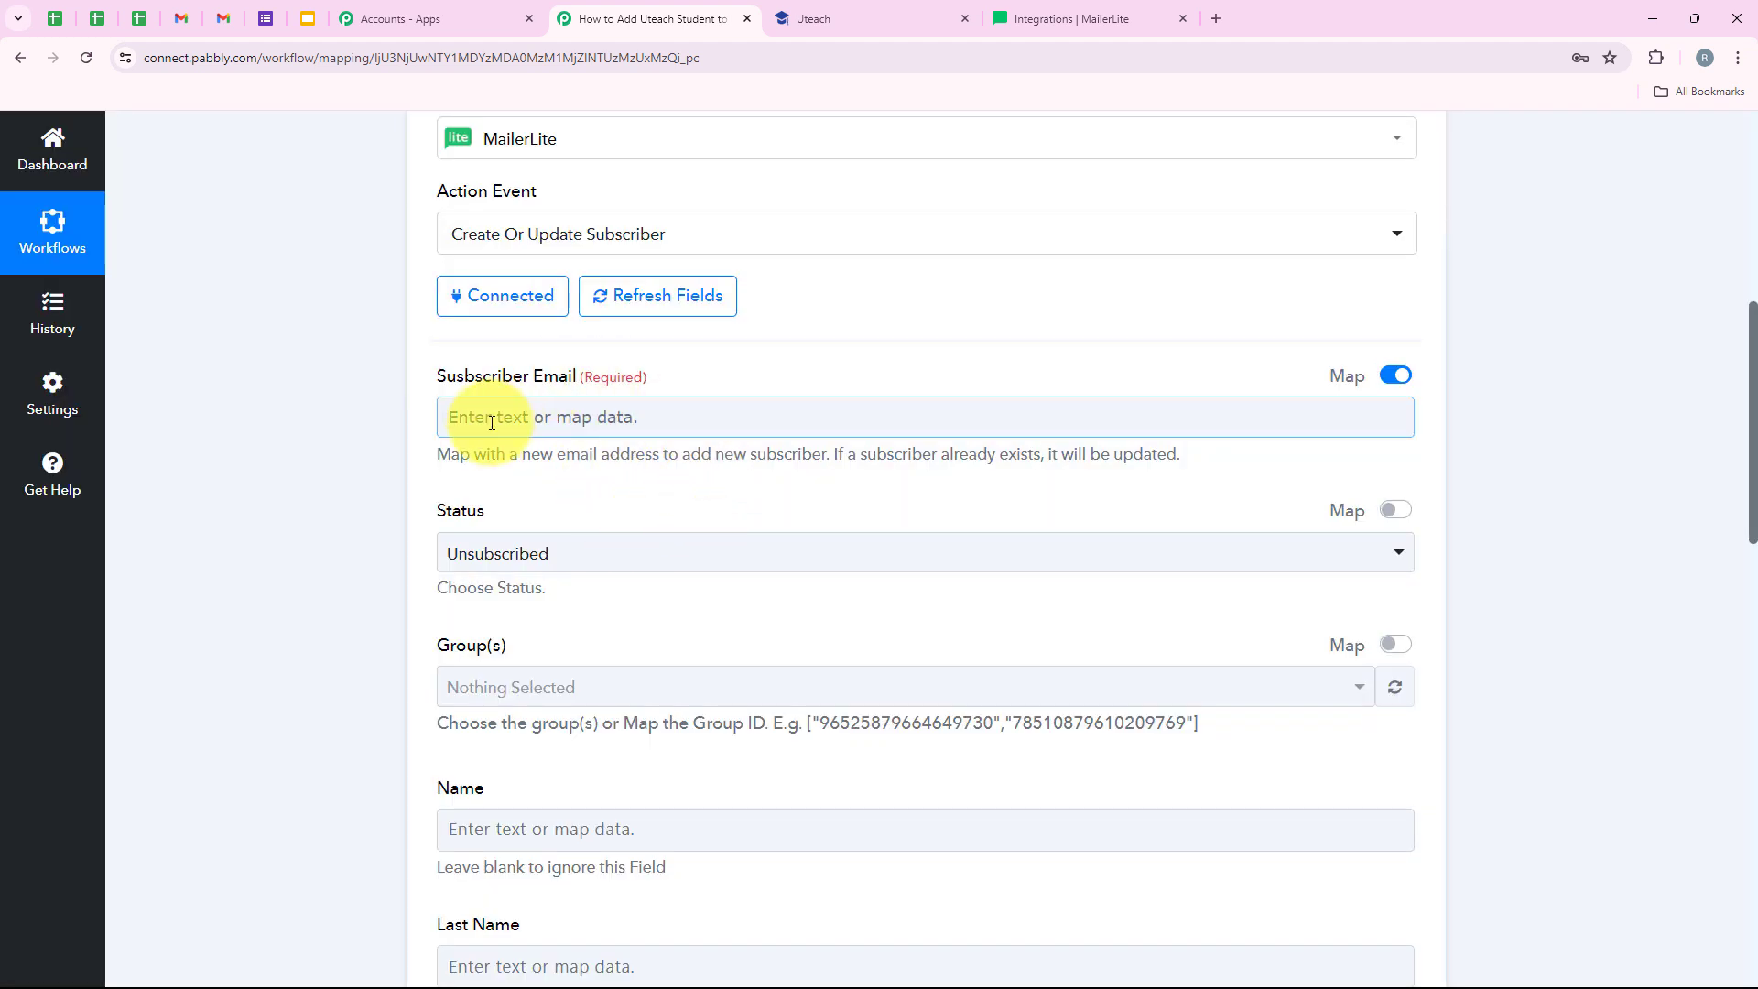
{"action": "left_click_drag", "start_coordinate": [438, 379], "coordinate": [577, 357]}
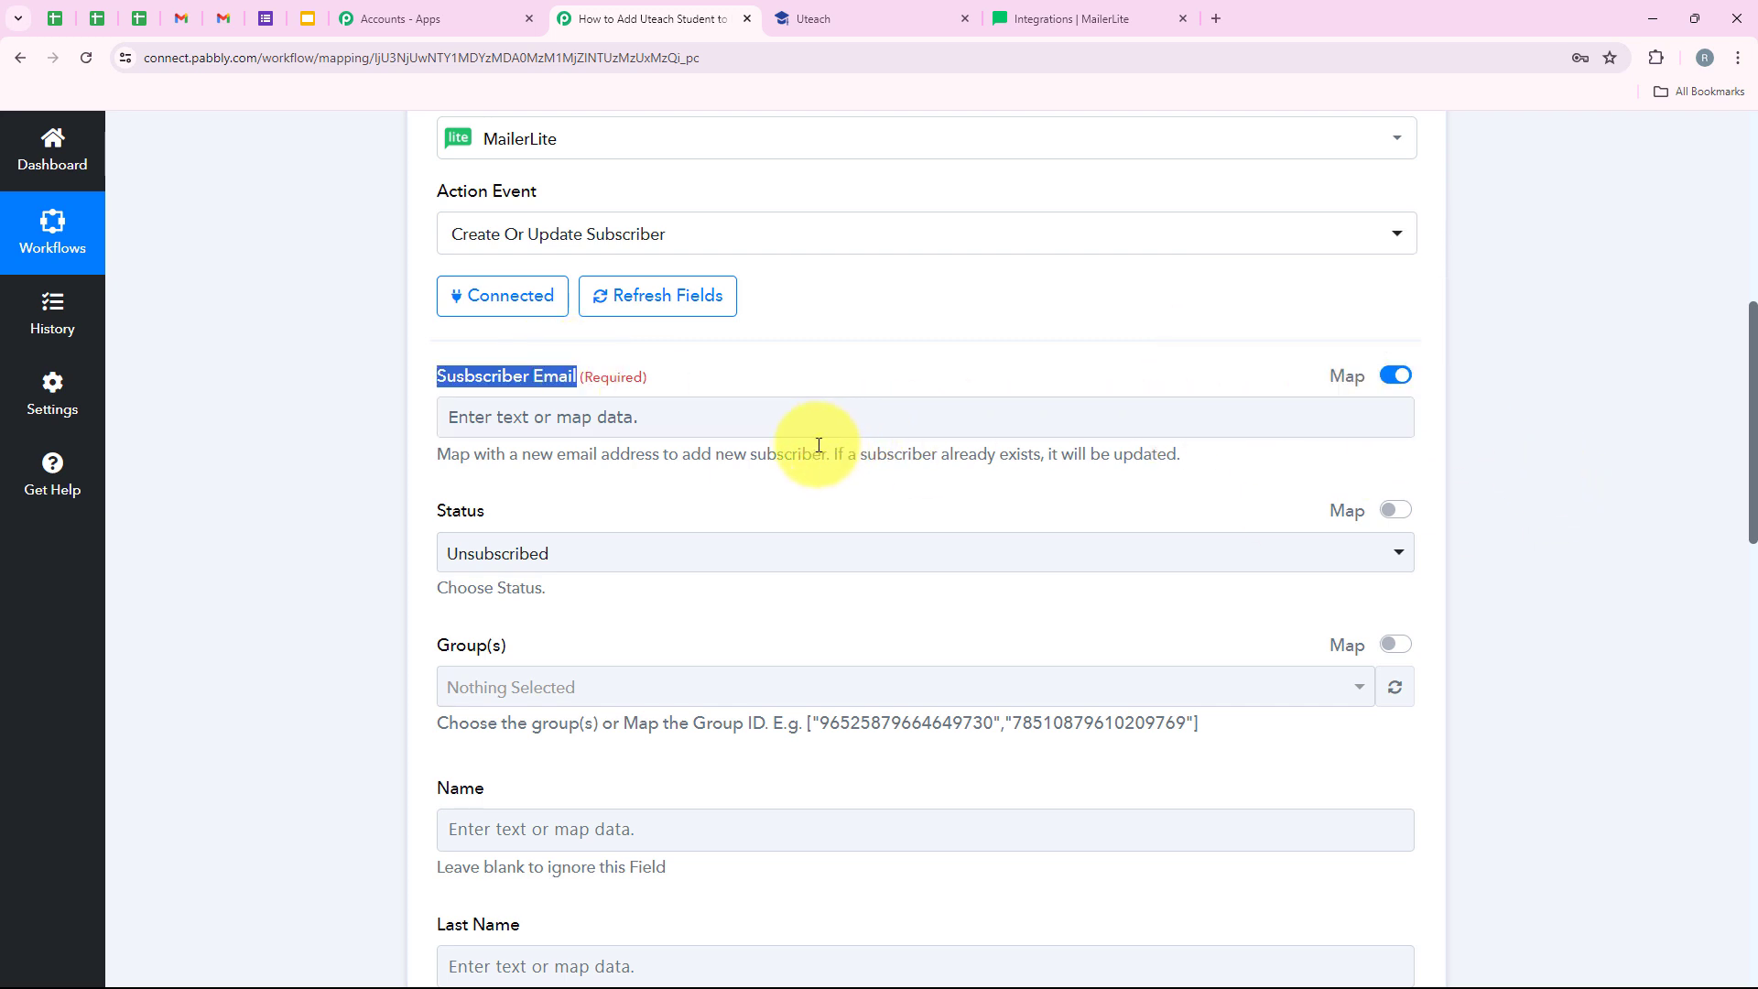
{"action": "left_click", "coordinate": [758, 427]}
{"action": "type", "text": "g"}
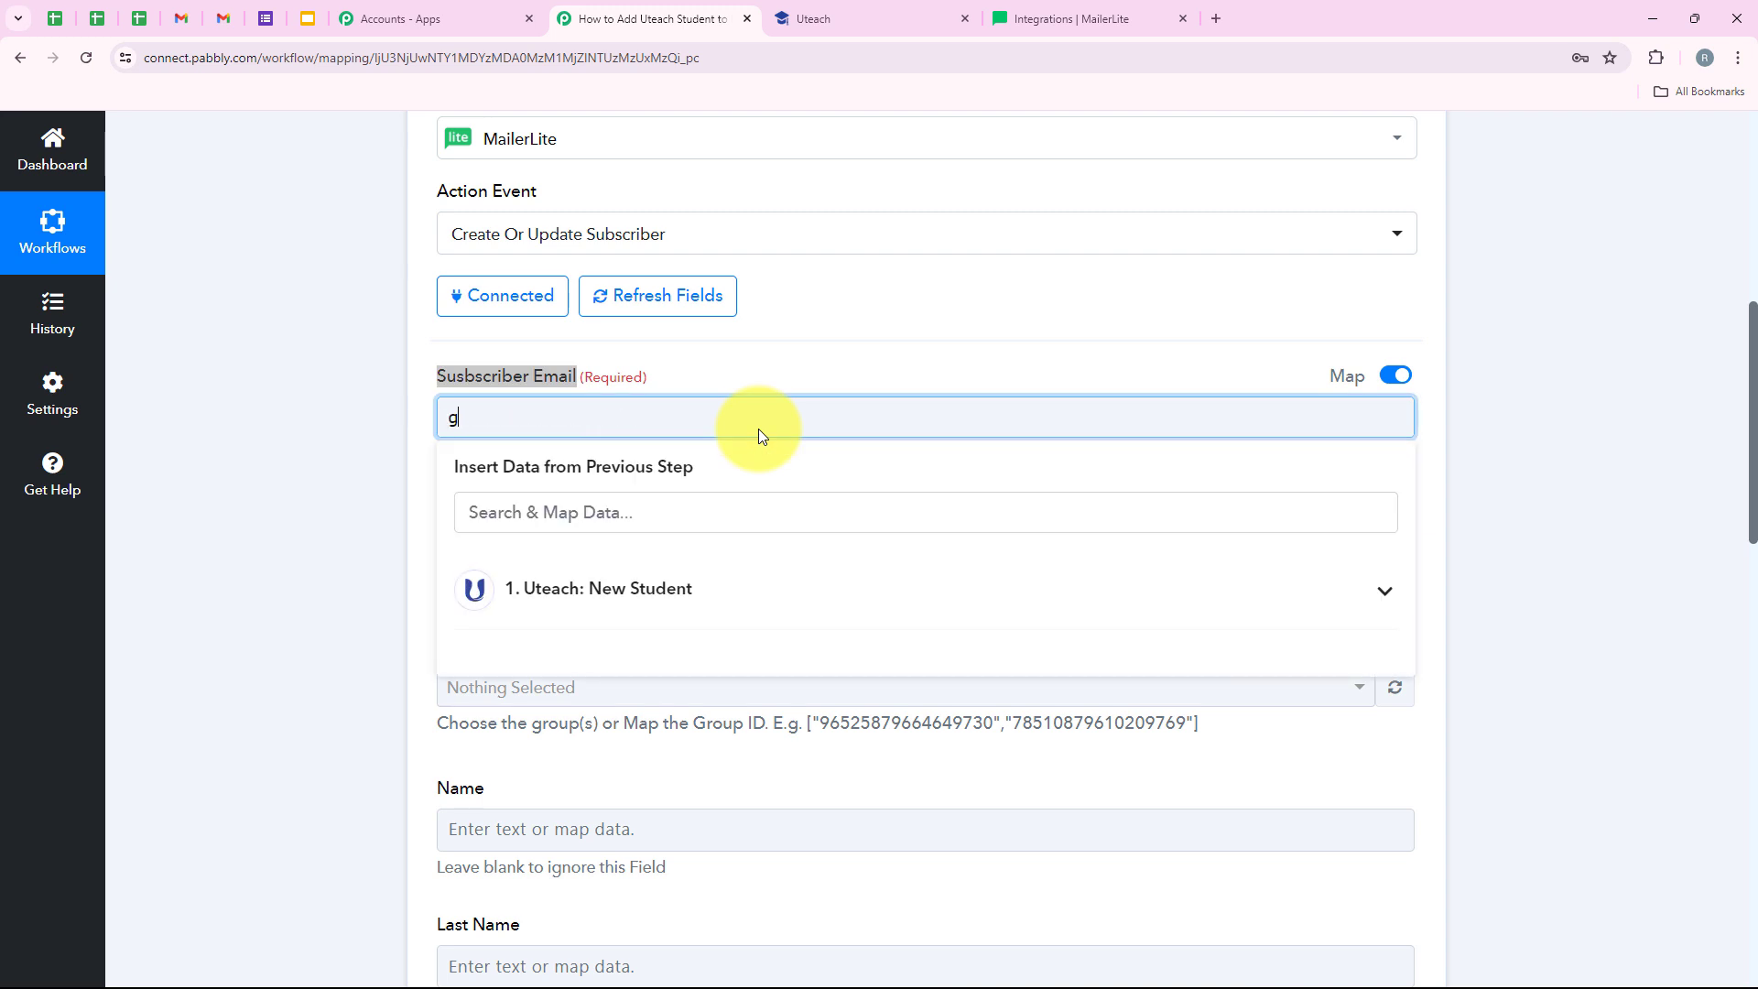
{"action": "key", "text": "BackSpace"}
{"action": "key", "text": "BackSpace"}
{"action": "type", "text": "x"}
{"action": "left_click_drag", "start_coordinate": [485, 419], "coordinate": [447, 430]}
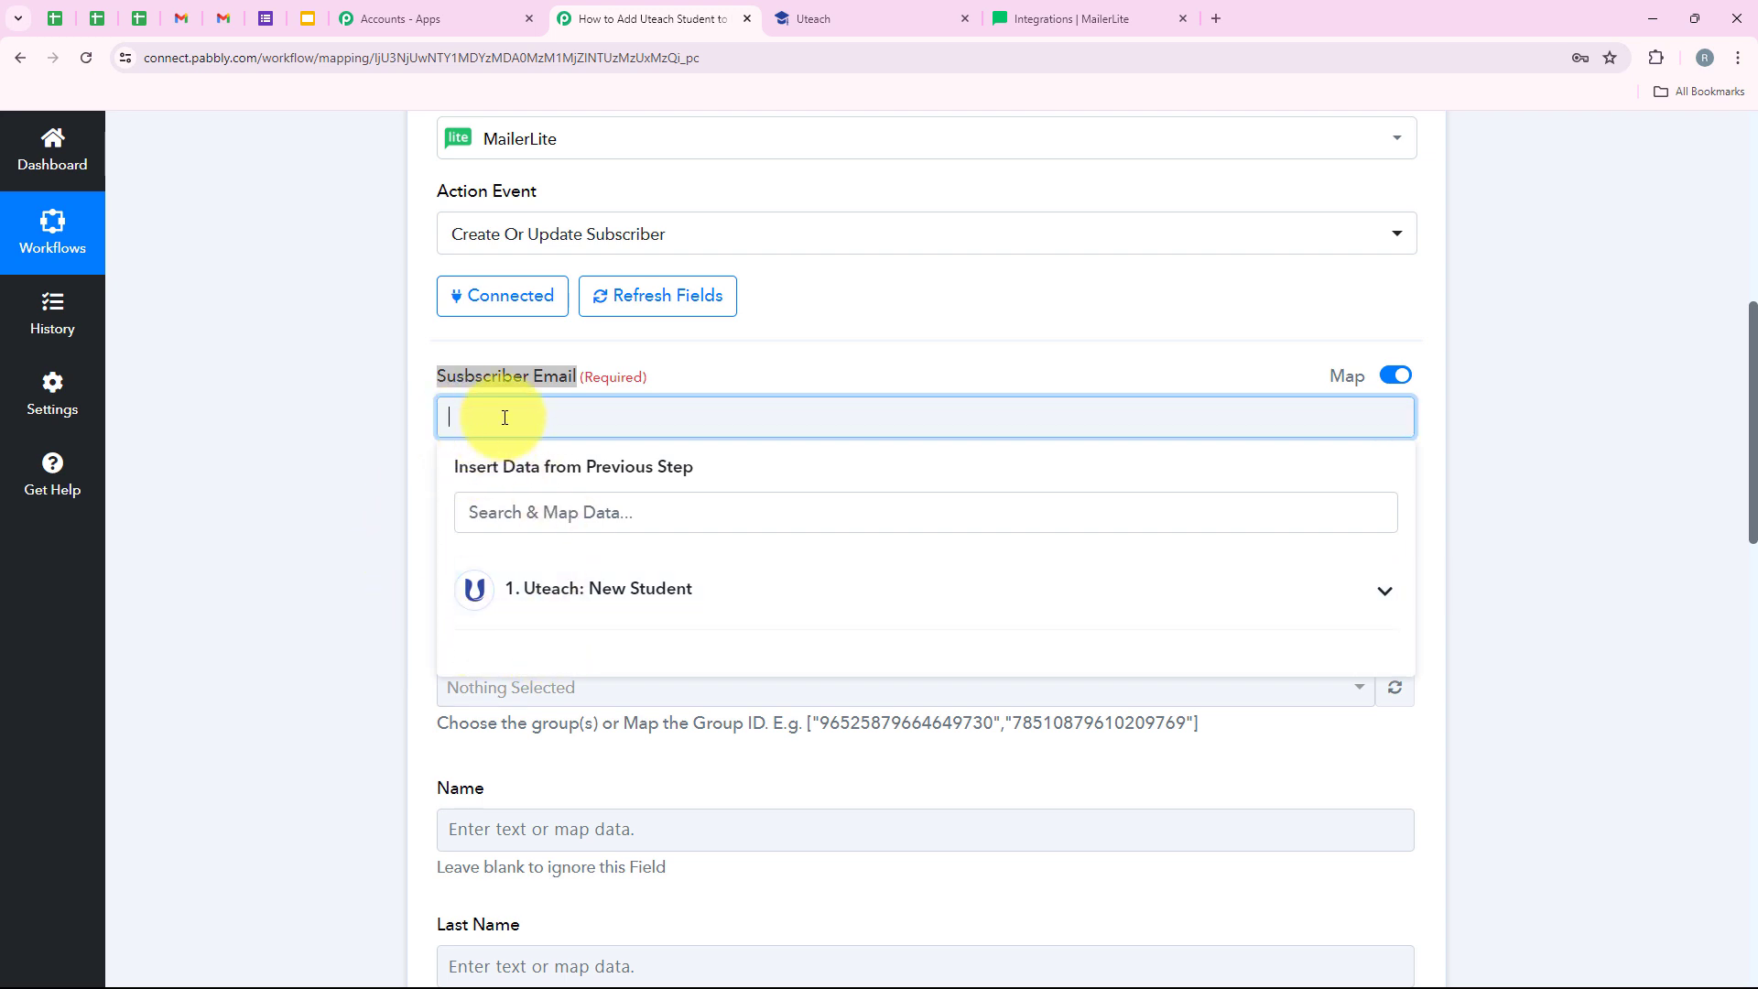
{"action": "left_click", "coordinate": [559, 588]}
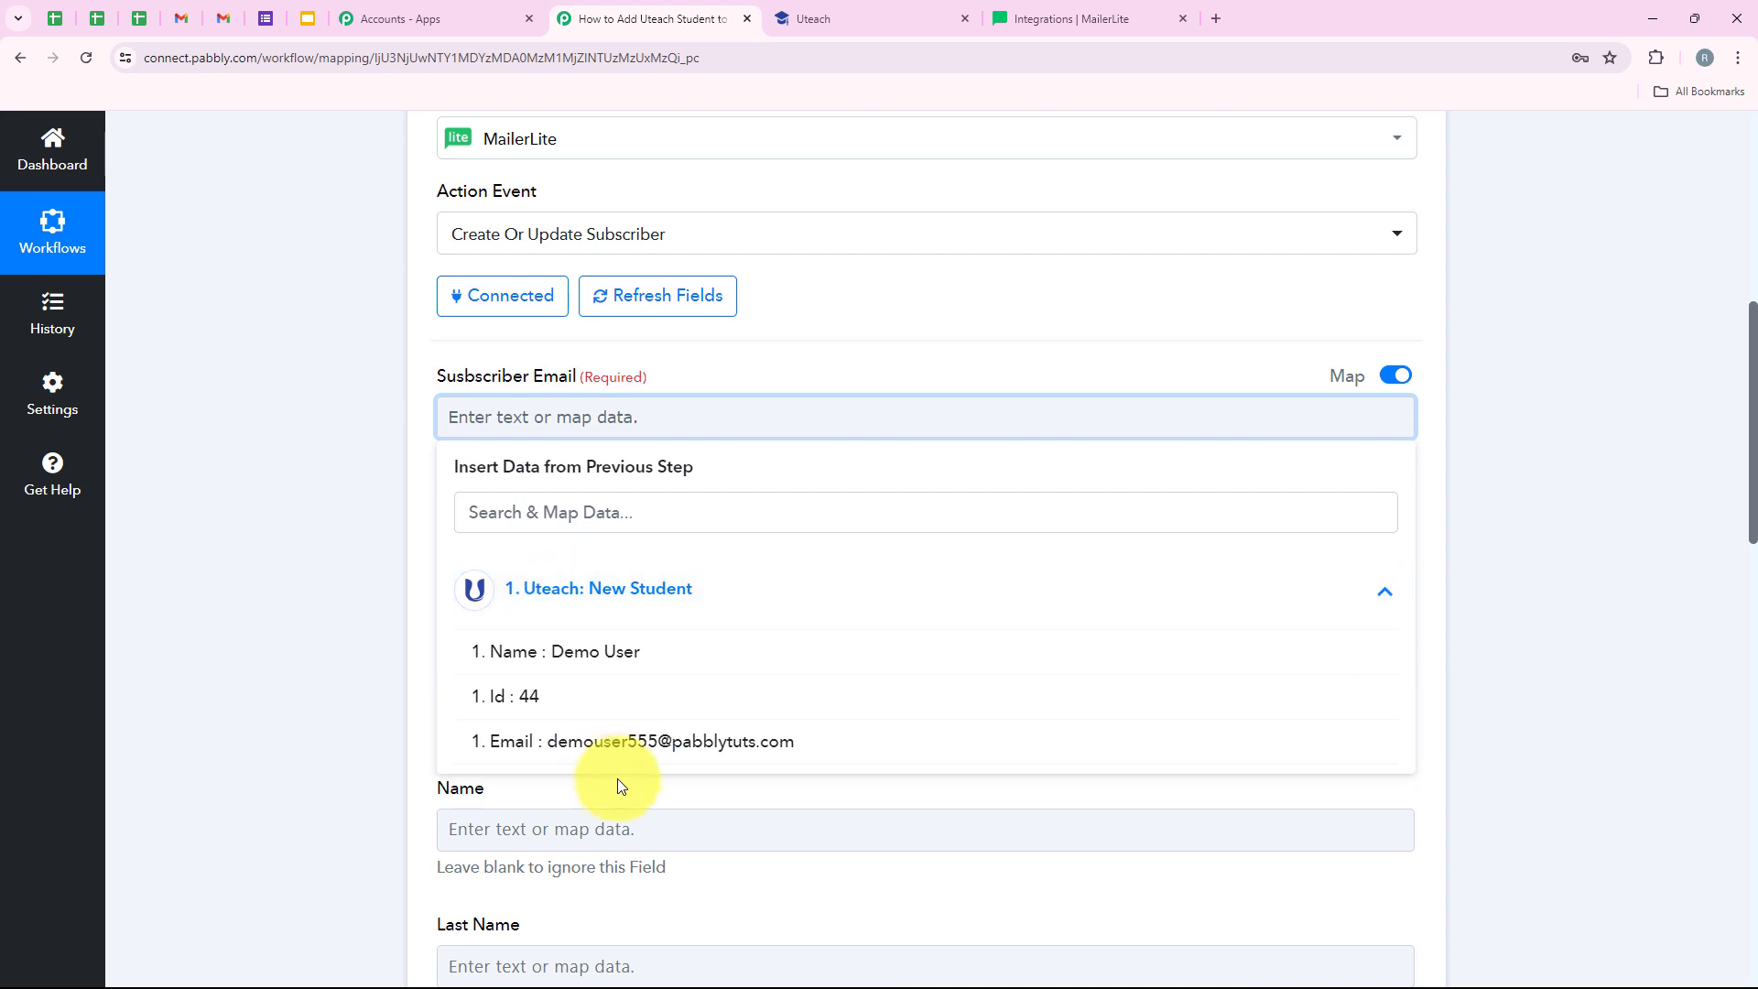
{"action": "left_click", "coordinate": [745, 746]}
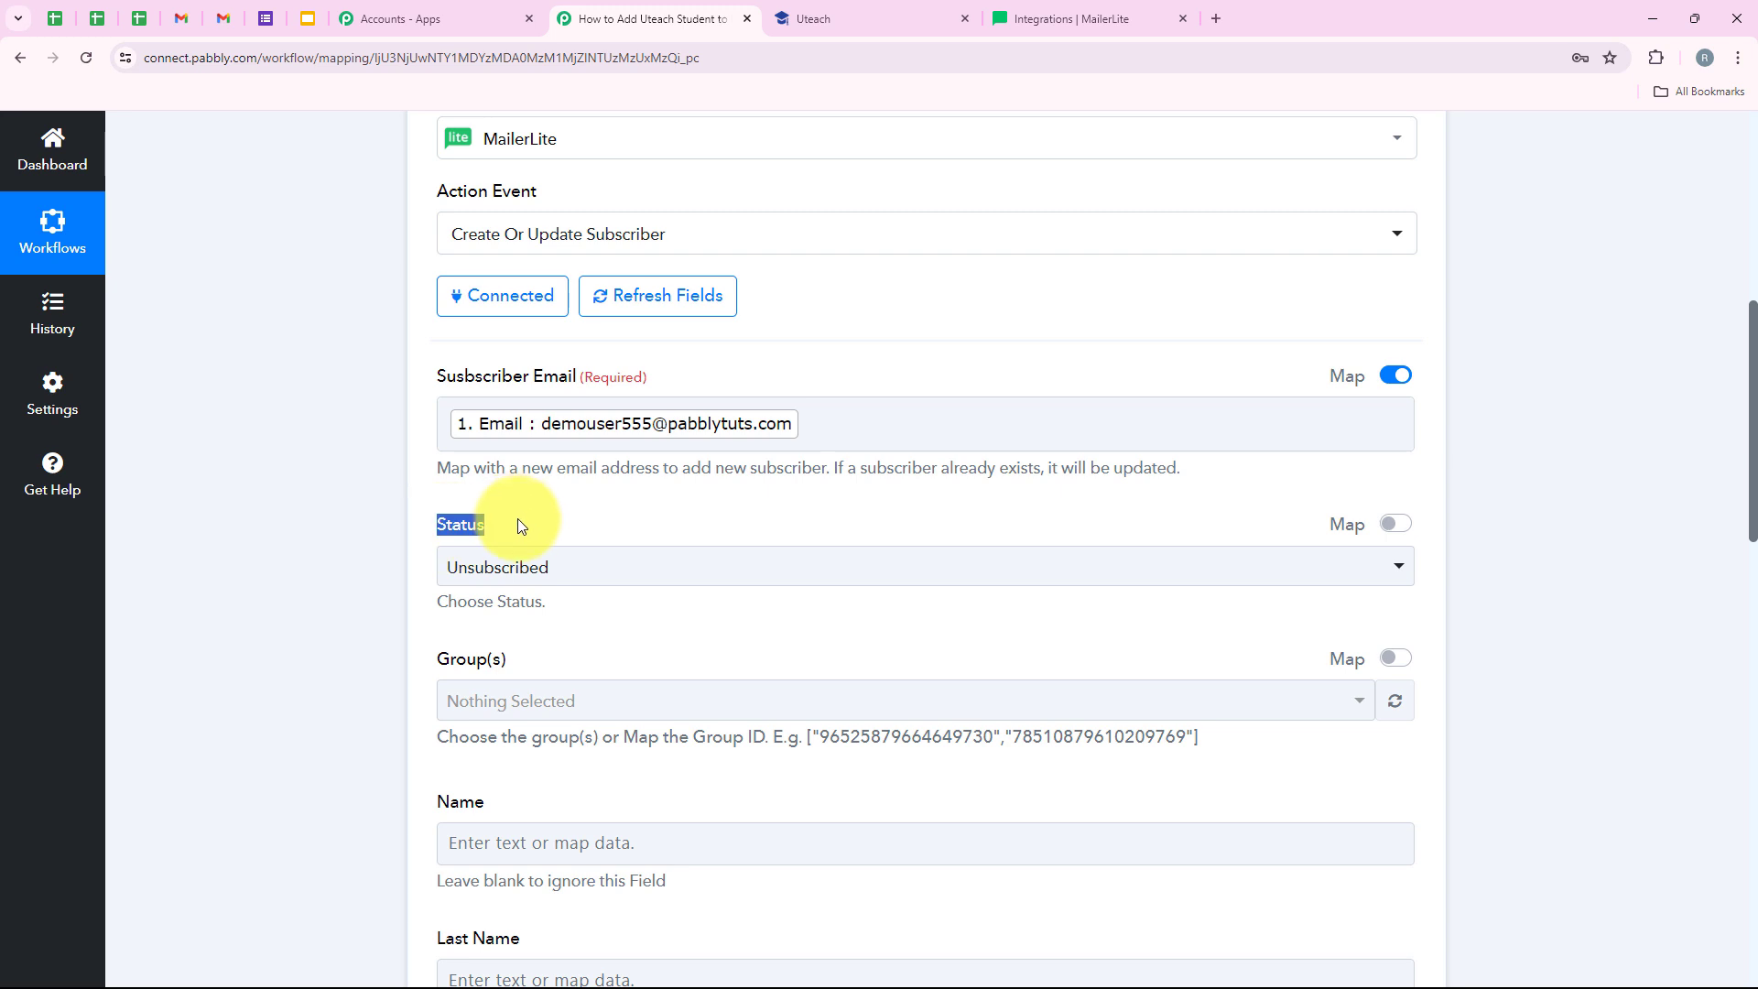
- Set the subscriber status to Active and add subscribers to the Course Deals group
{"action": "scroll", "coordinate": [532, 524], "scroll_direction": "down", "scroll_amount": 1}
{"action": "left_click", "coordinate": [522, 480]}
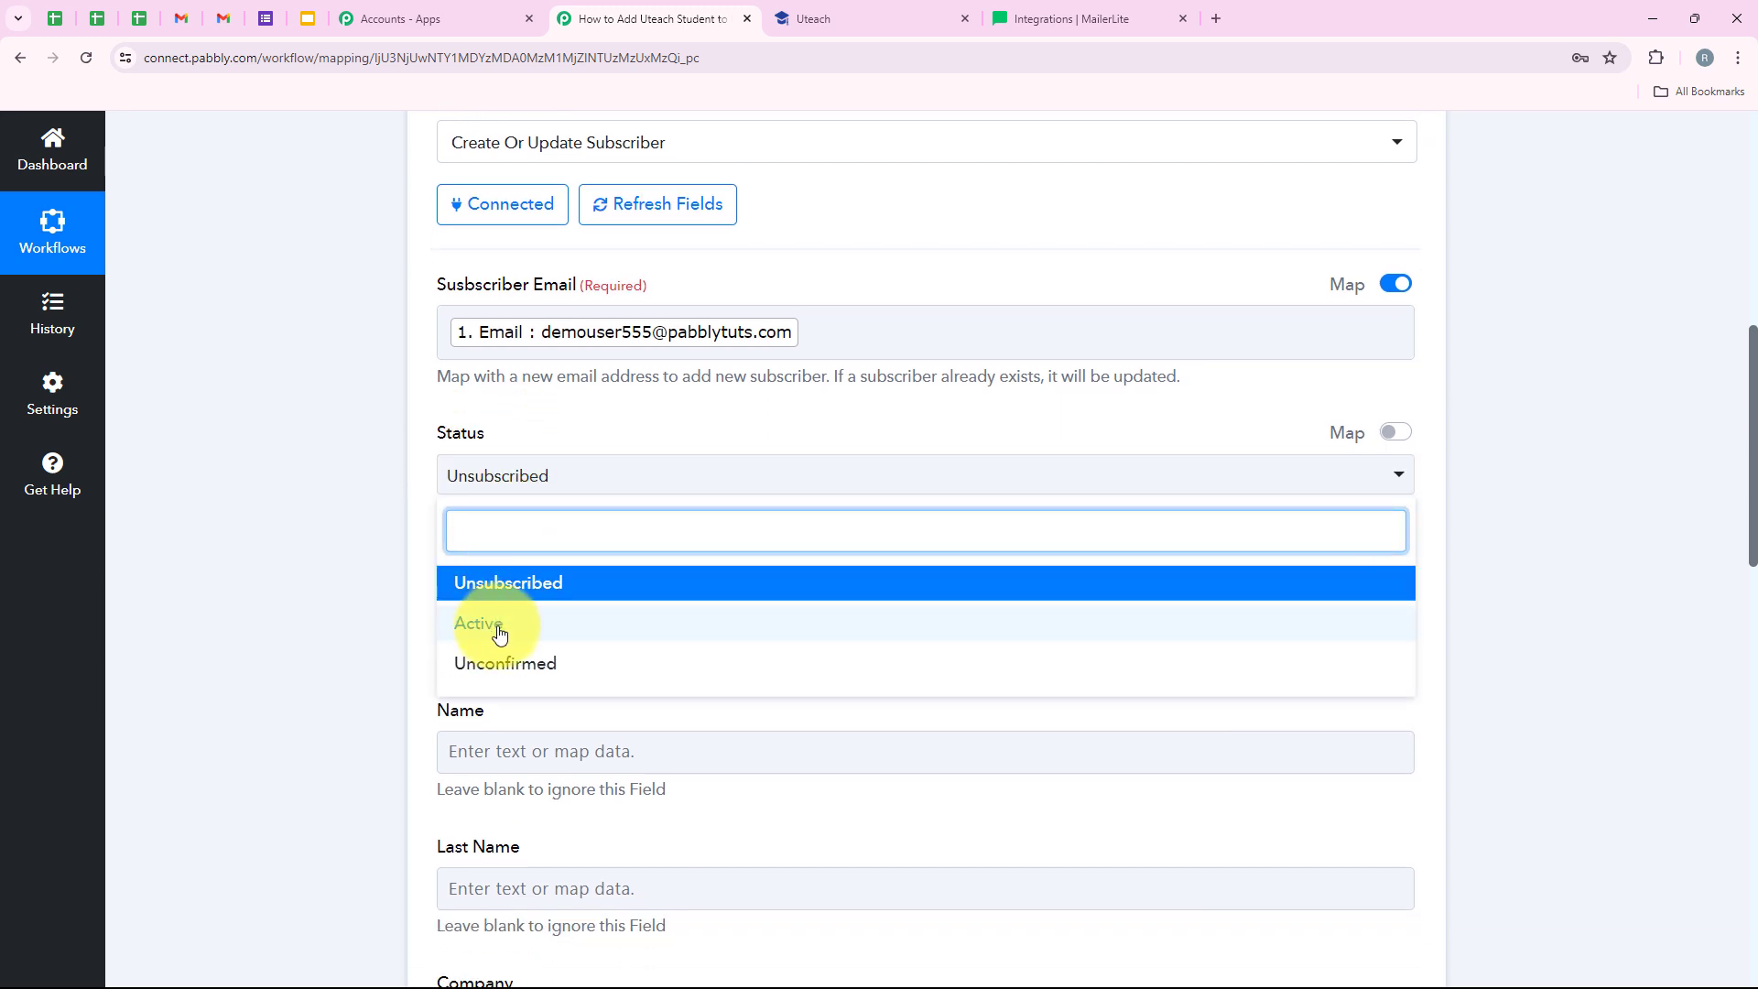
{"action": "left_click", "coordinate": [497, 632]}
{"action": "scroll", "coordinate": [443, 632], "scroll_direction": "down", "scroll_amount": 1}
{"action": "triple_click", "coordinate": [452, 472]}
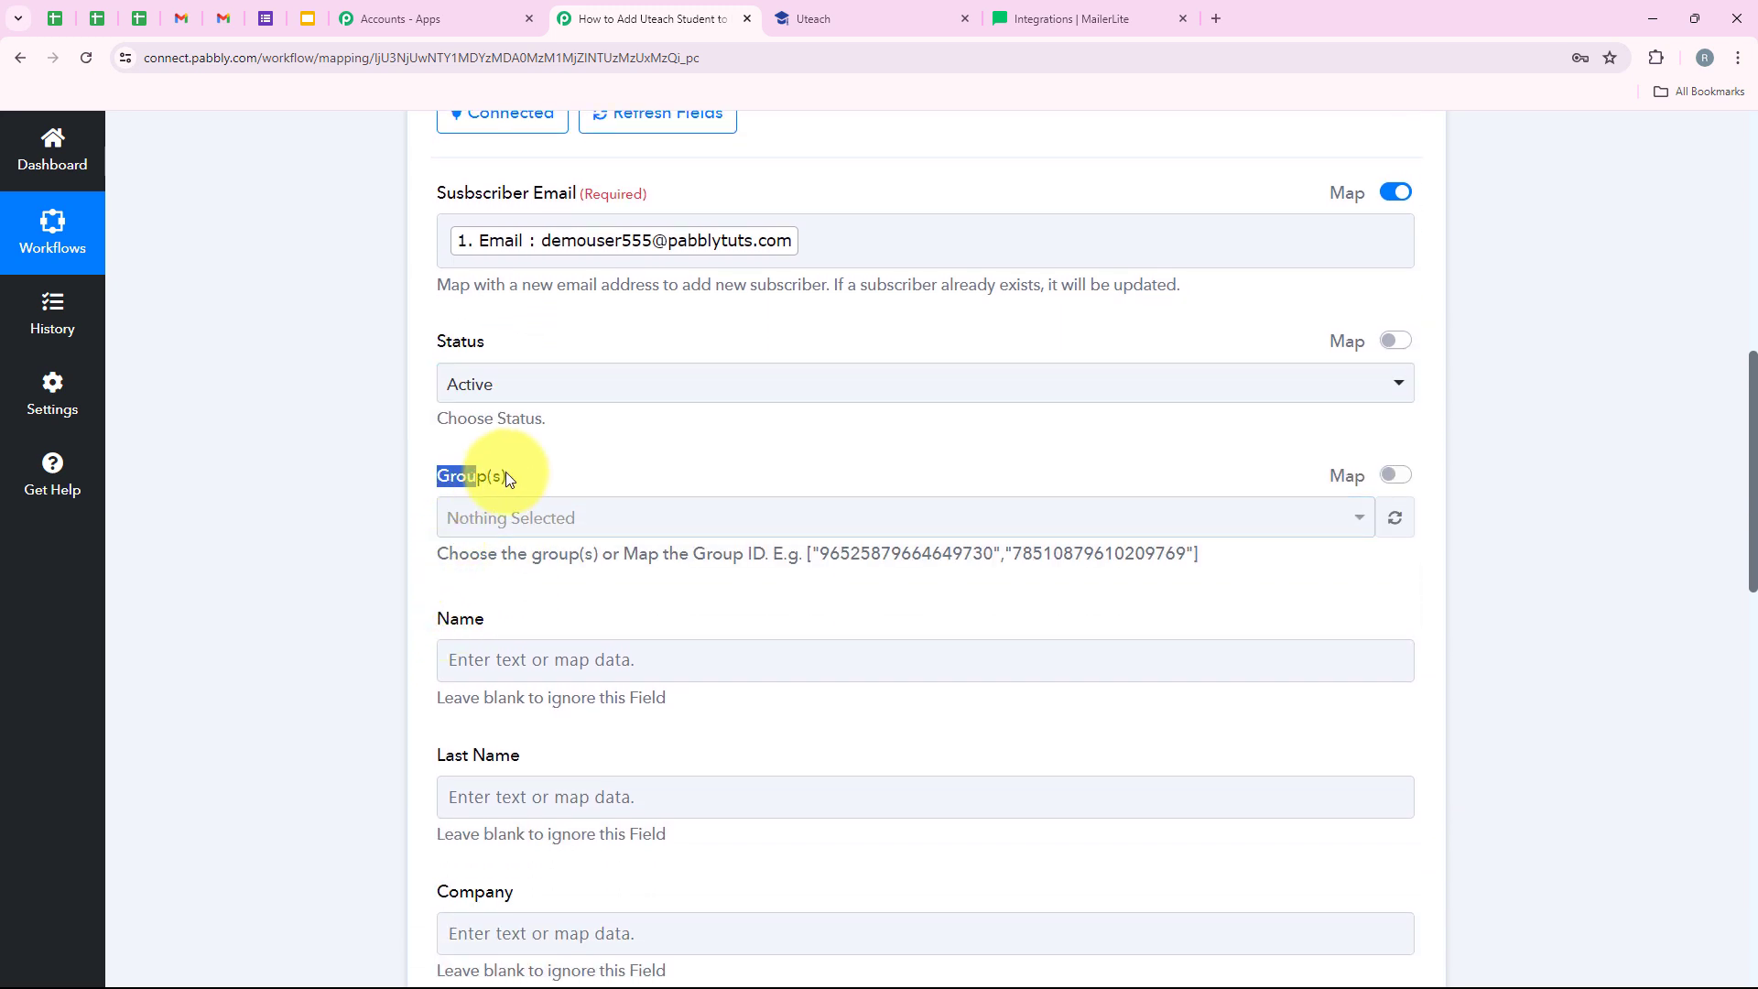
{"action": "left_click", "coordinate": [522, 517]}
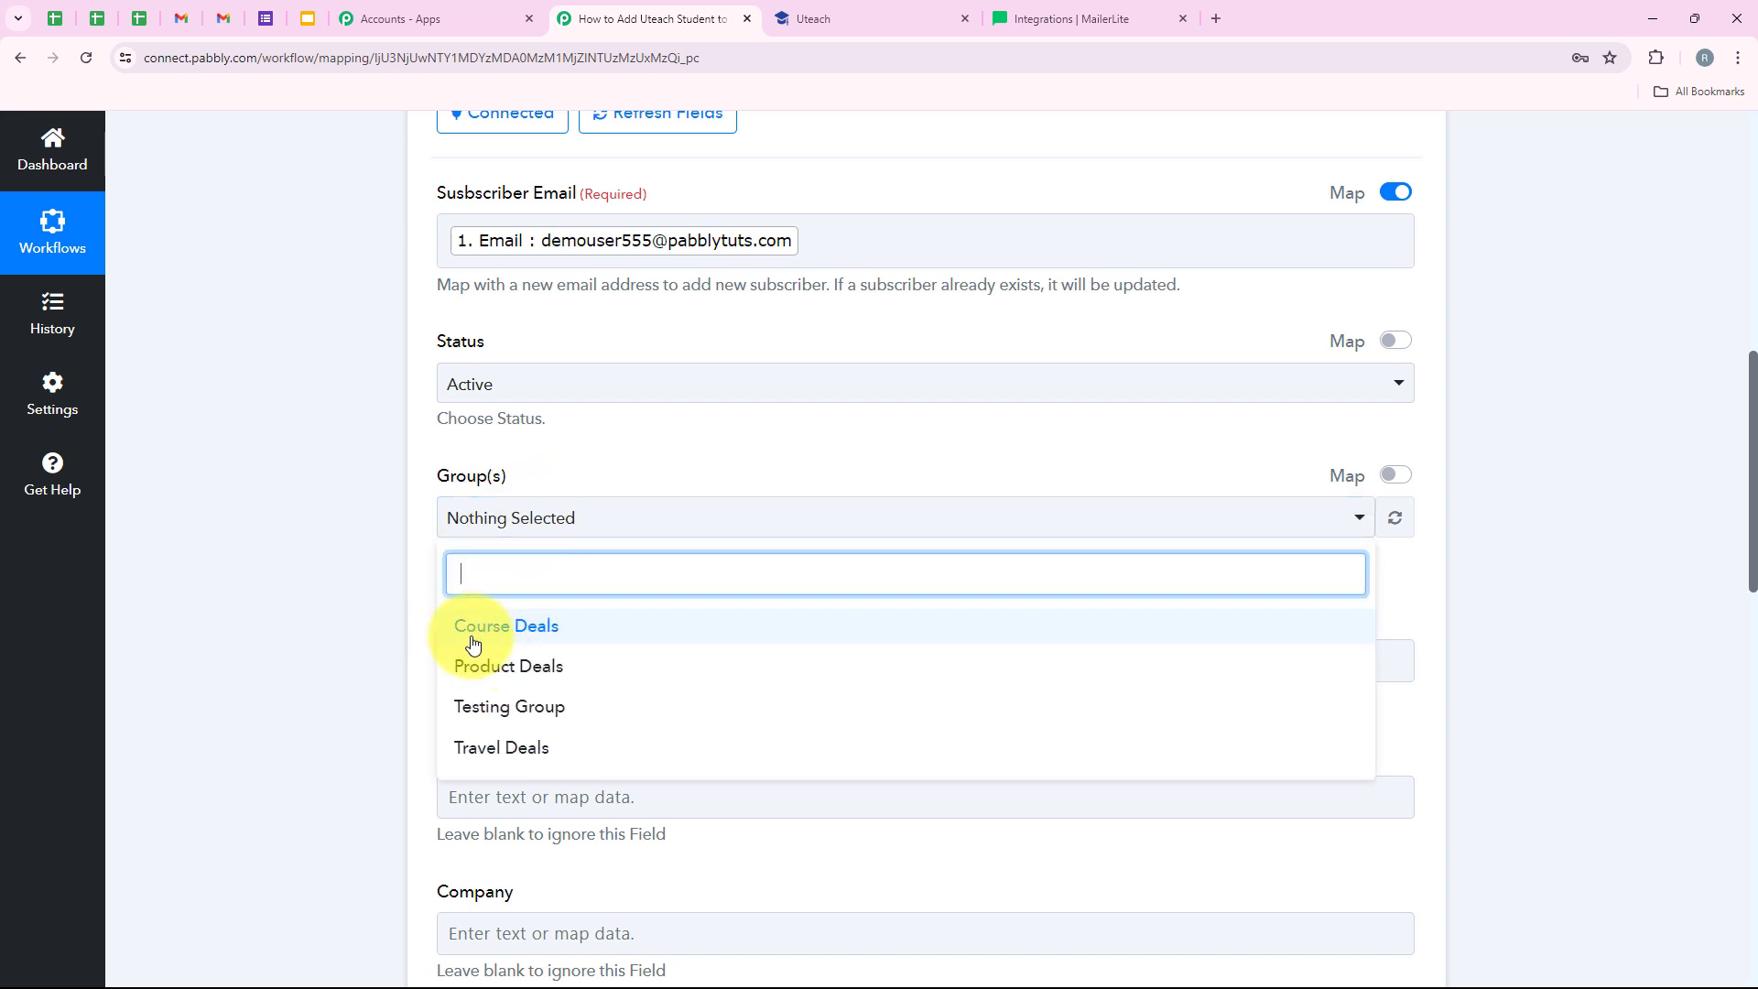
{"action": "left_click", "coordinate": [568, 632]}
{"action": "left_click", "coordinate": [409, 633]}
- Map the Uteach student's Name into the Name field
{"action": "scroll", "coordinate": [407, 628], "scroll_direction": "down", "scroll_amount": 2}
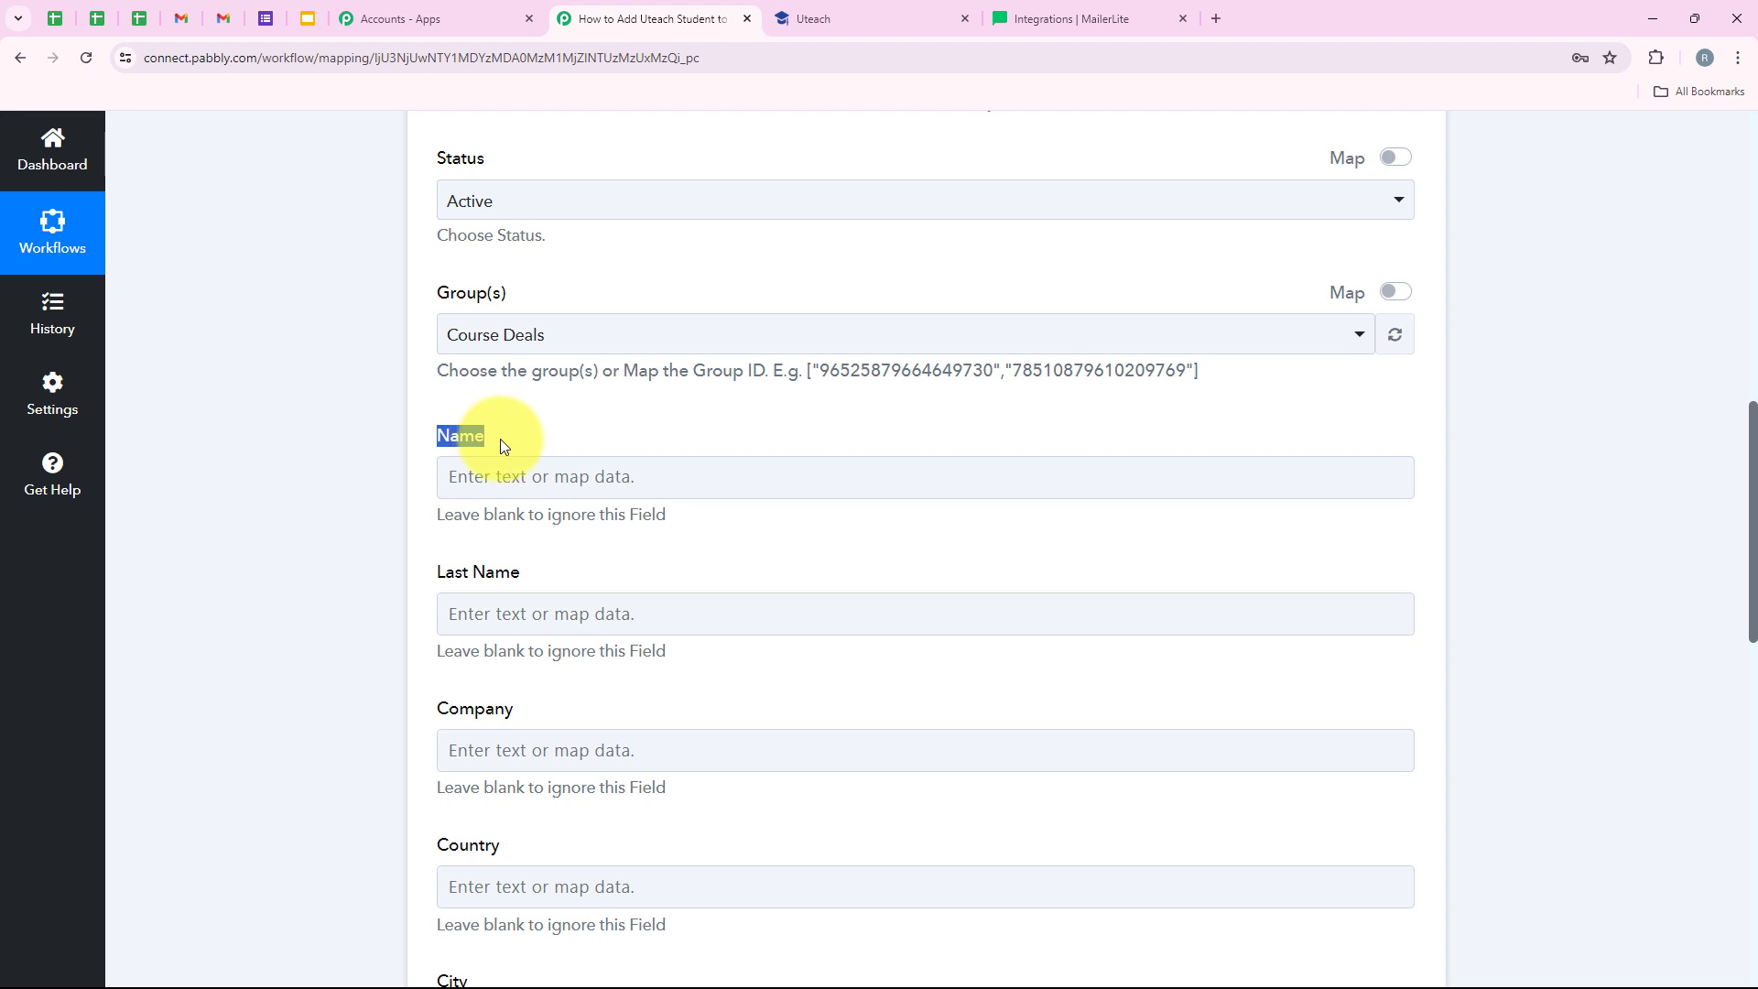
{"action": "left_click", "coordinate": [663, 493]}
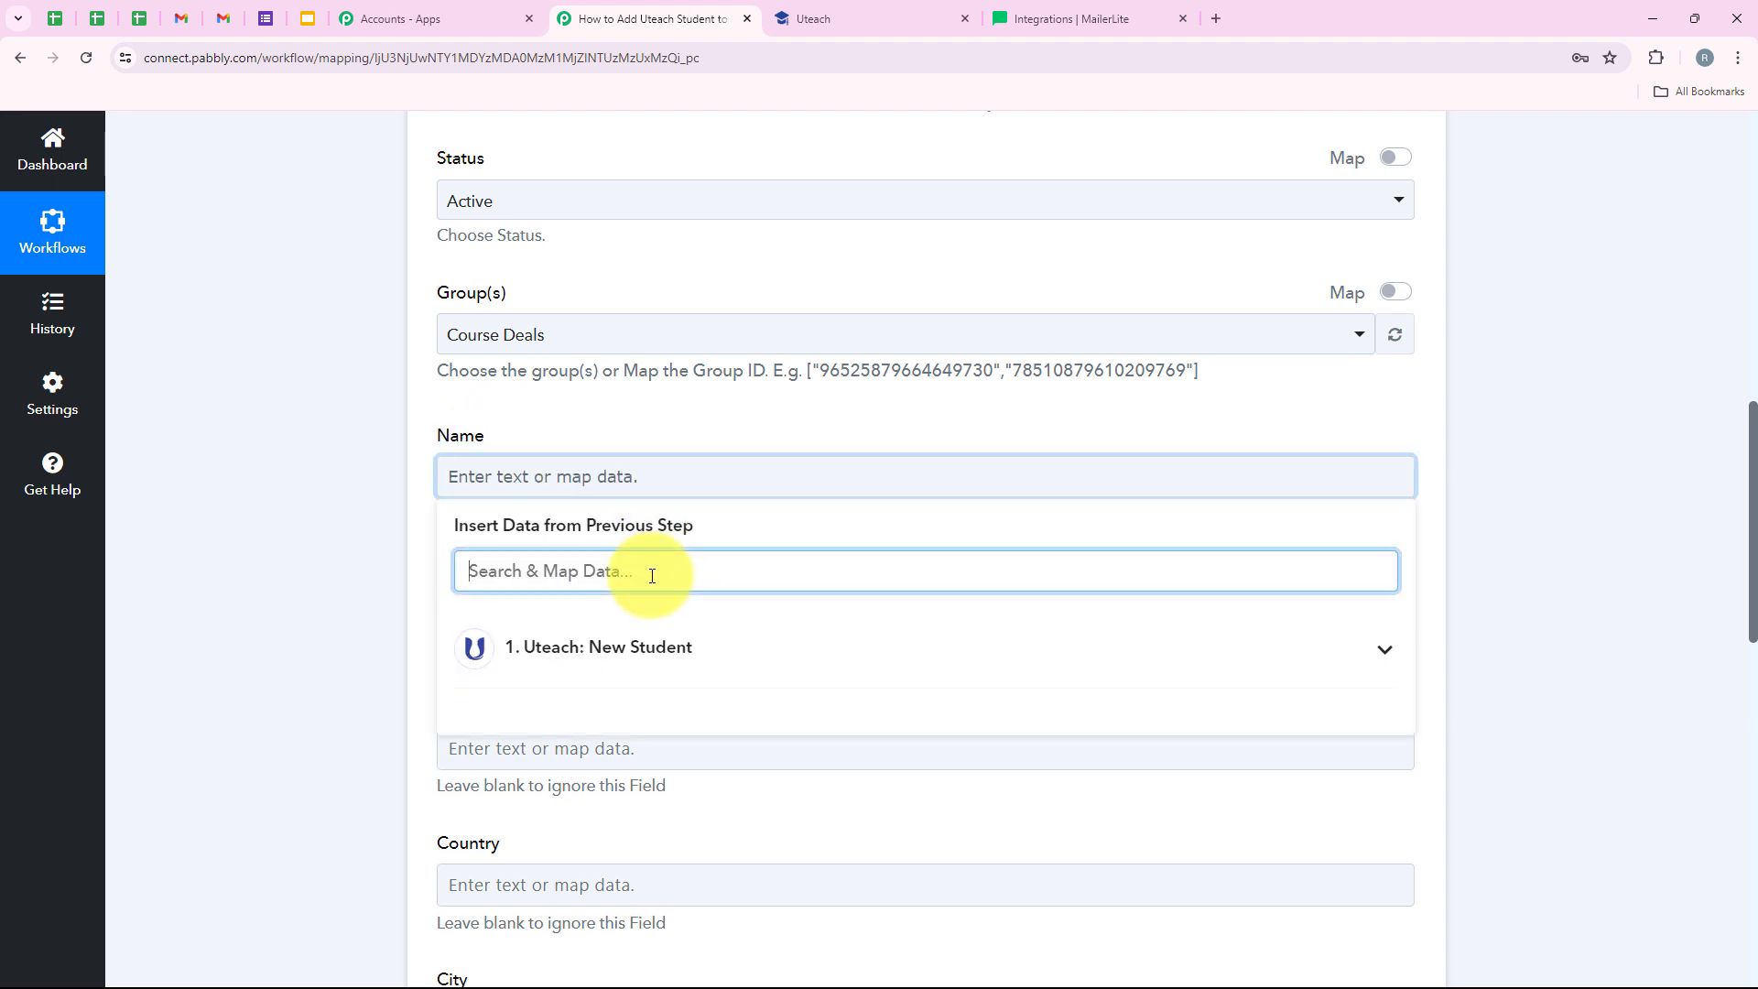
{"action": "type", "text": "name"}
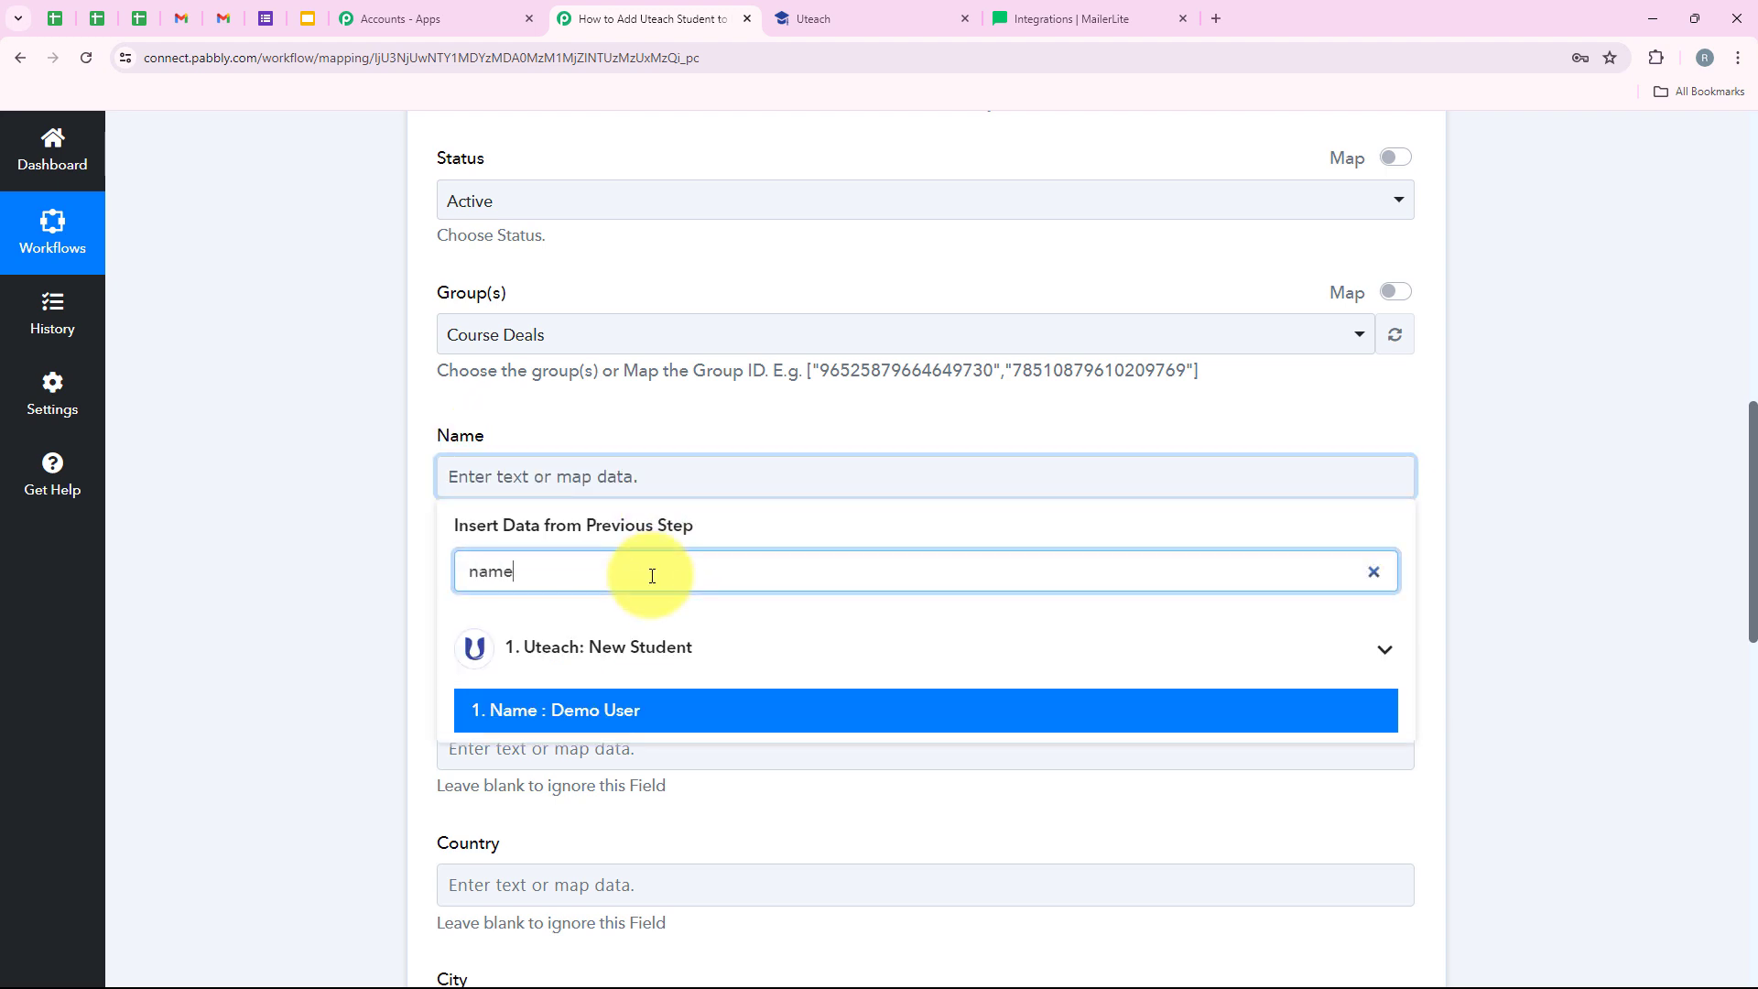
{"action": "left_click", "coordinate": [690, 717]}
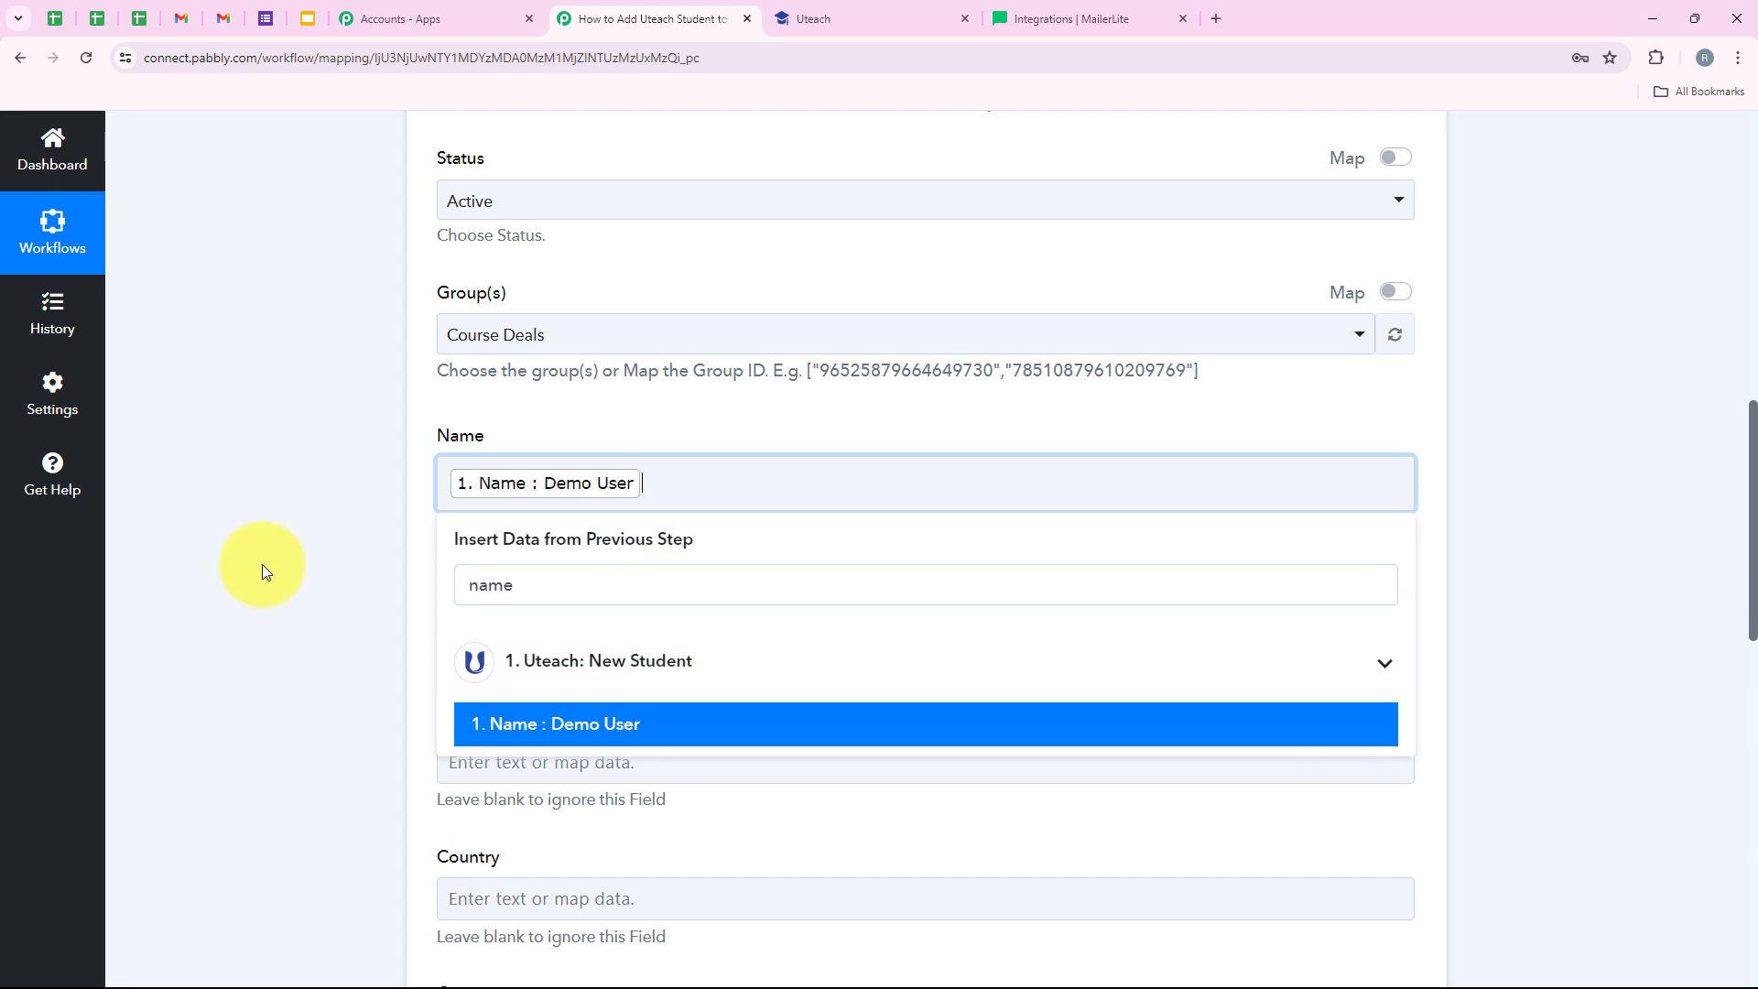
{"action": "left_click", "coordinate": [261, 568]}
- Leave Company, Country, City, Phone, State and ZIP blank
{"action": "scroll", "coordinate": [398, 483], "scroll_direction": "down", "scroll_amount": 3}
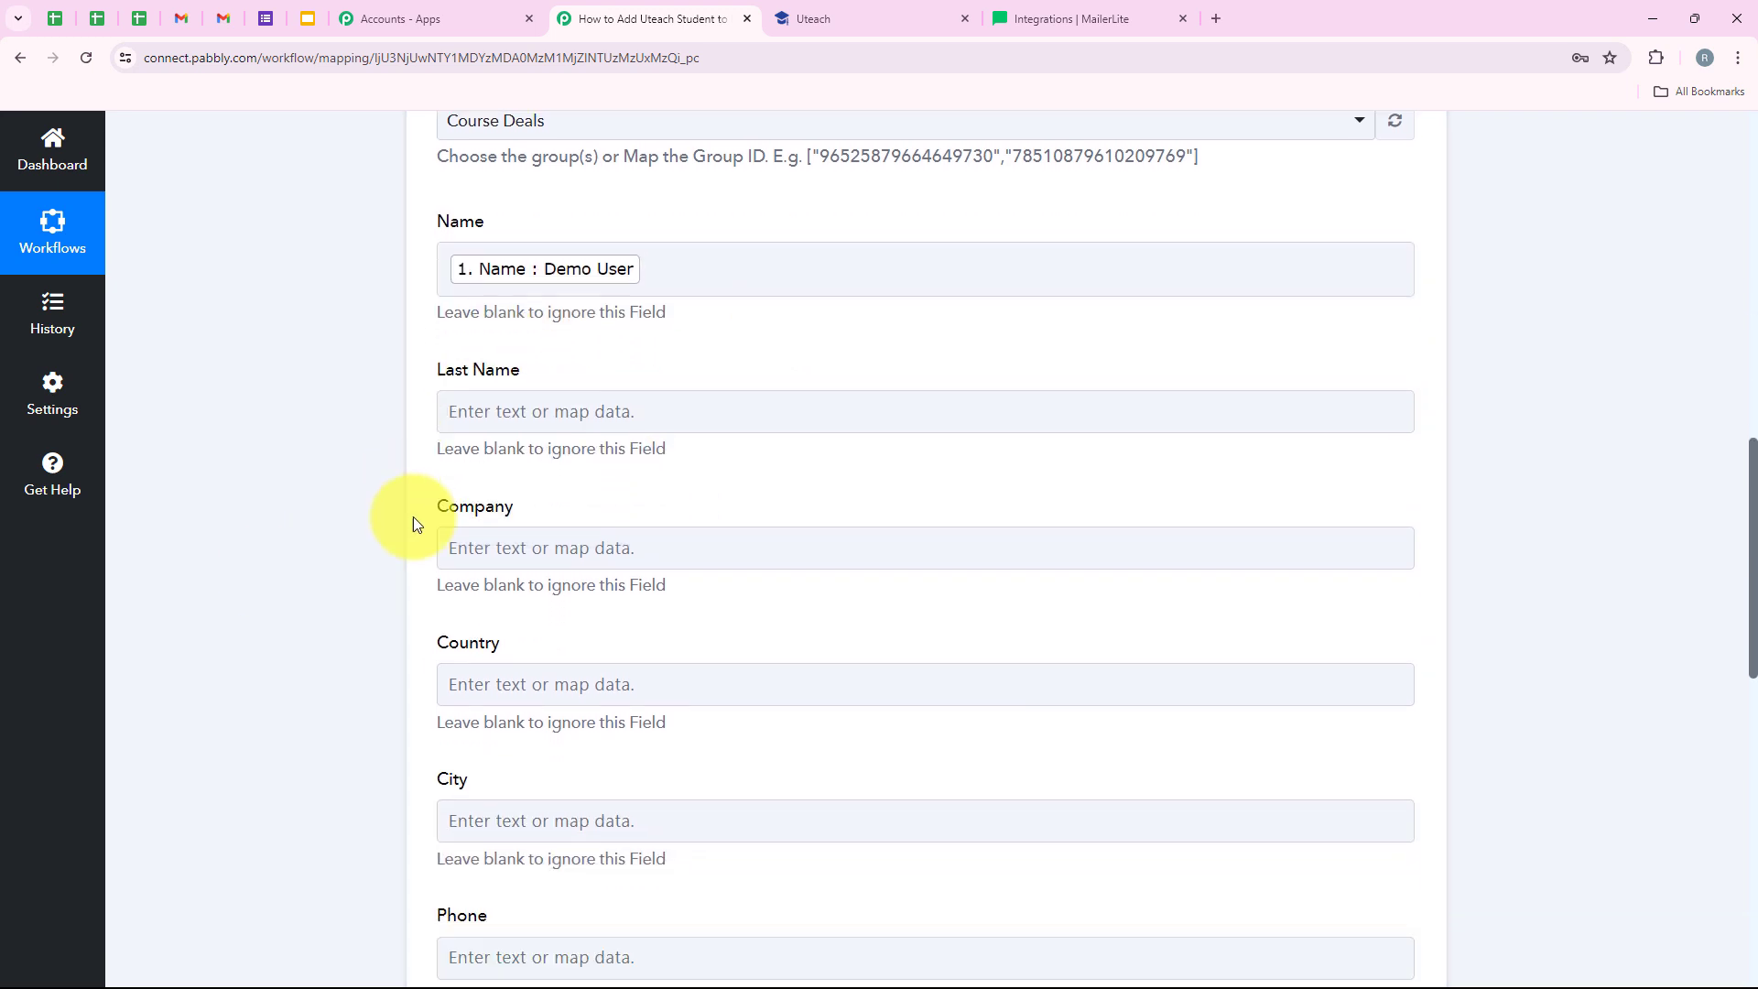
{"action": "scroll", "coordinate": [519, 591], "scroll_direction": "down", "scroll_amount": 5}
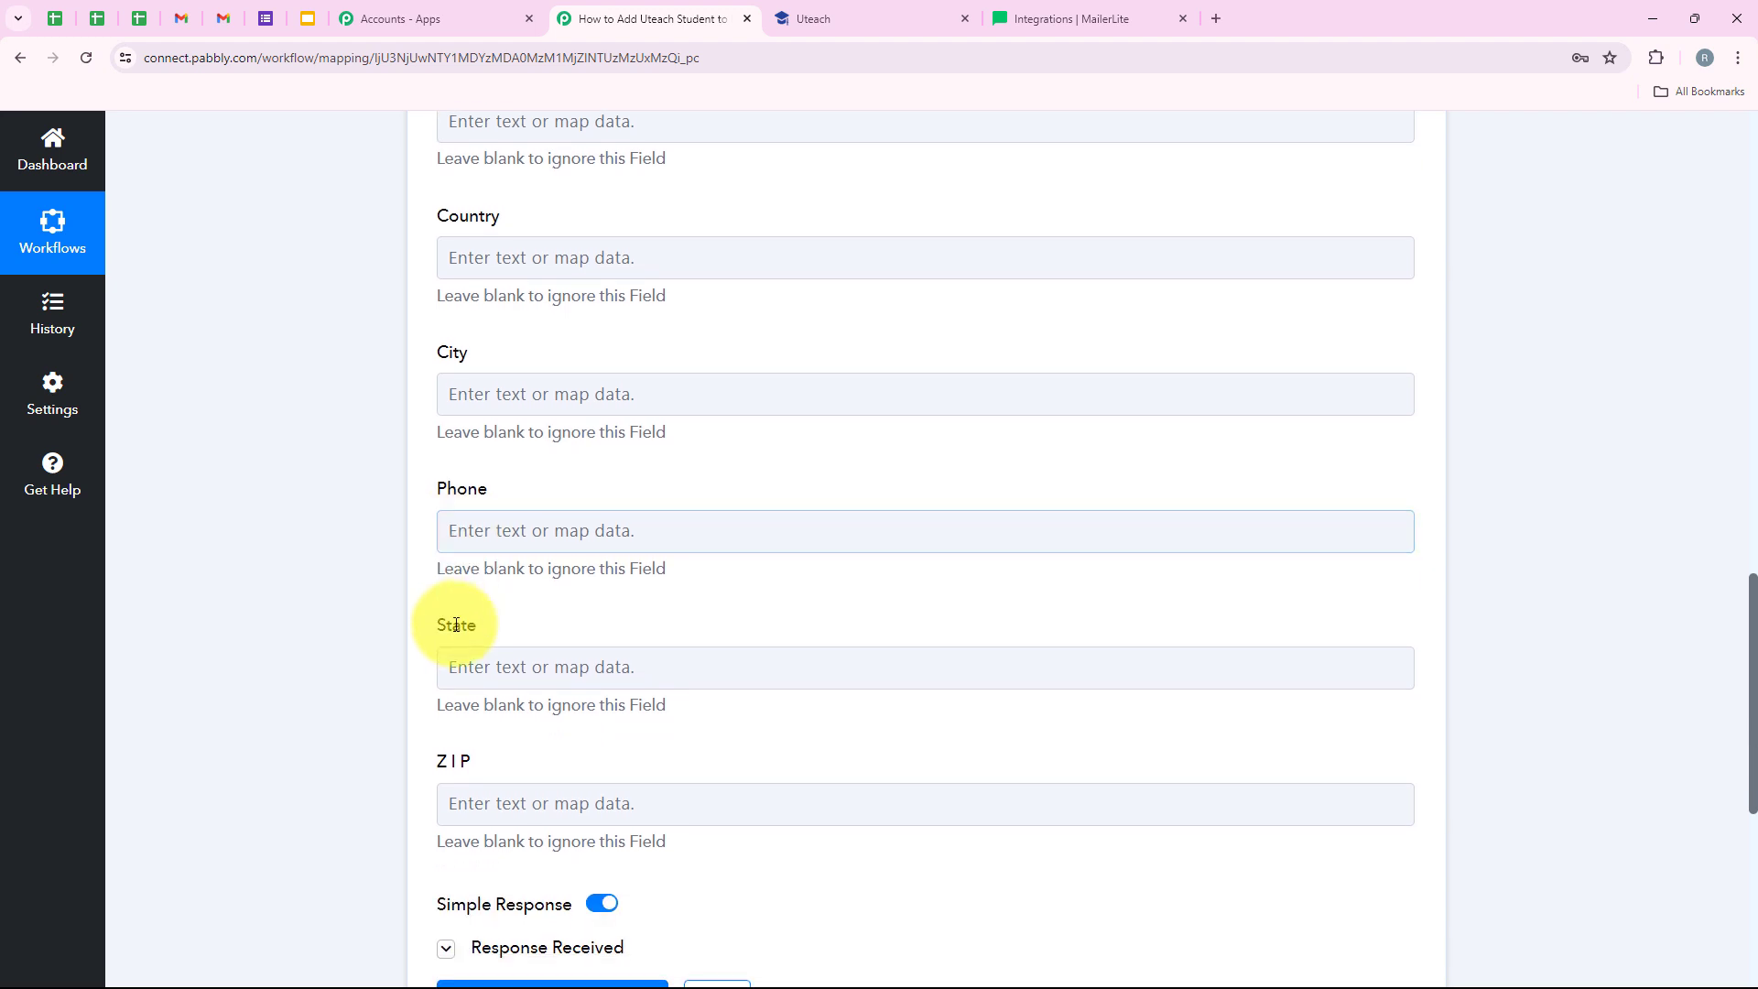
{"action": "scroll", "coordinate": [537, 655], "scroll_direction": "up", "scroll_amount": 7}
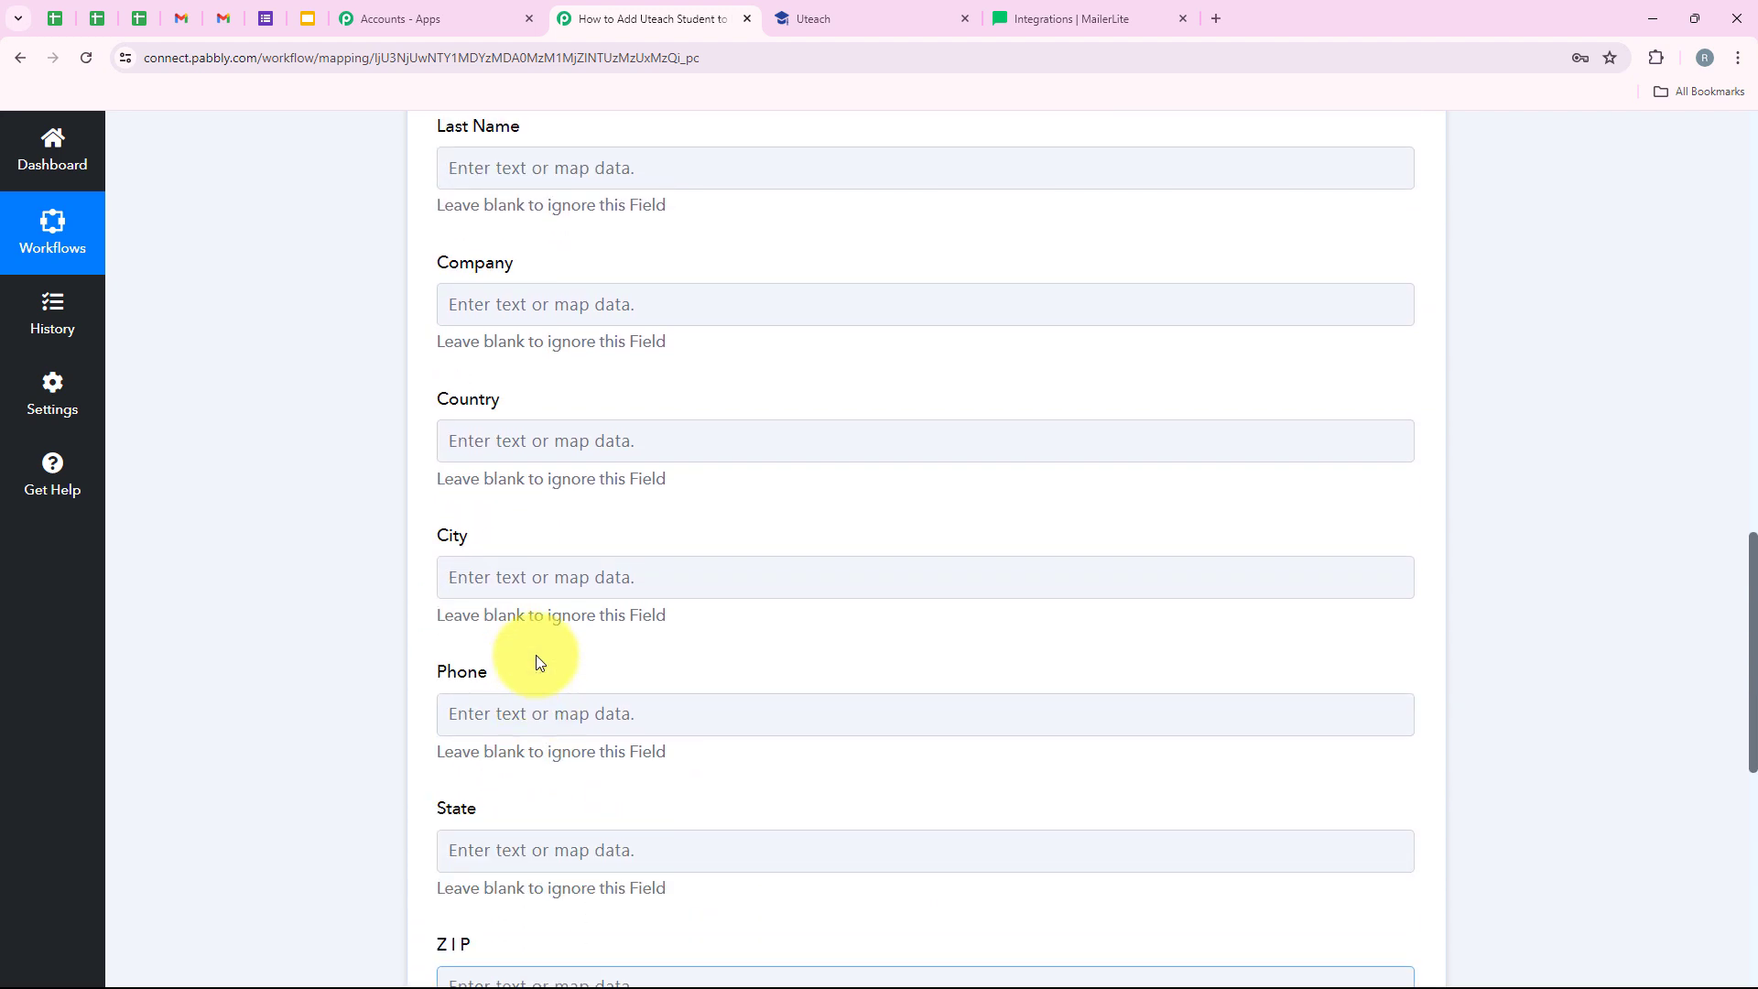
{"action": "scroll", "coordinate": [536, 656], "scroll_direction": "down", "scroll_amount": 3}
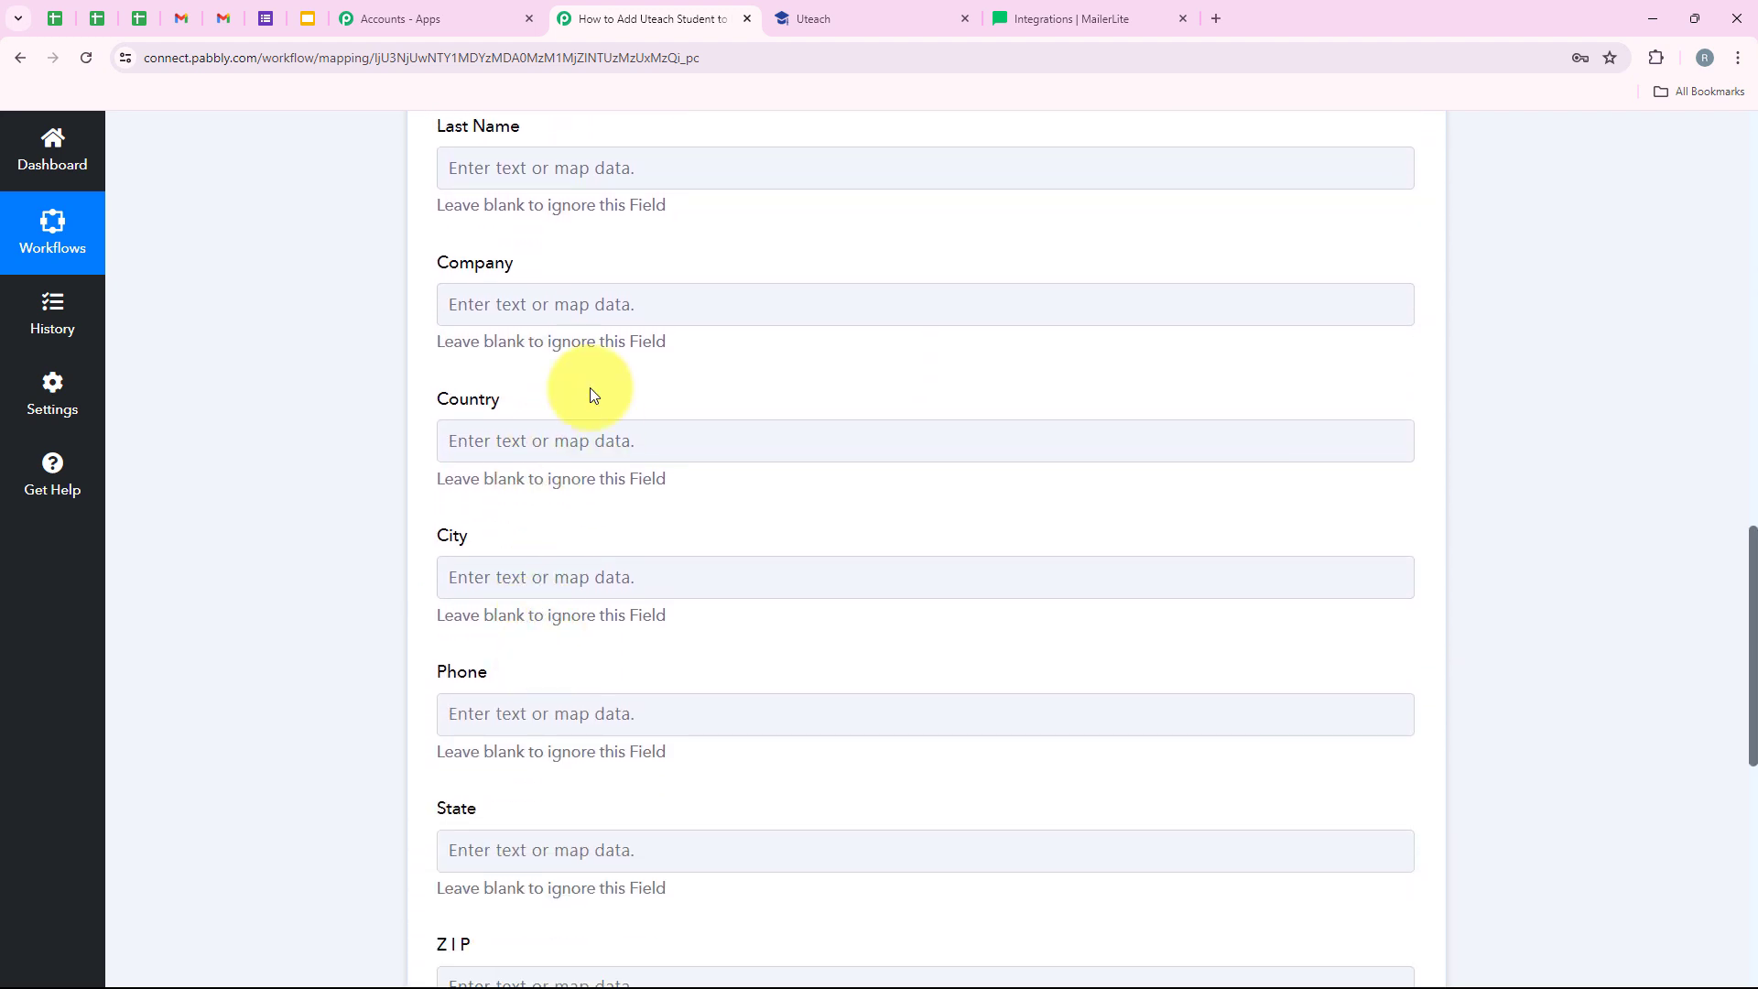
{"action": "left_click_drag", "start_coordinate": [426, 204], "coordinate": [656, 221]}
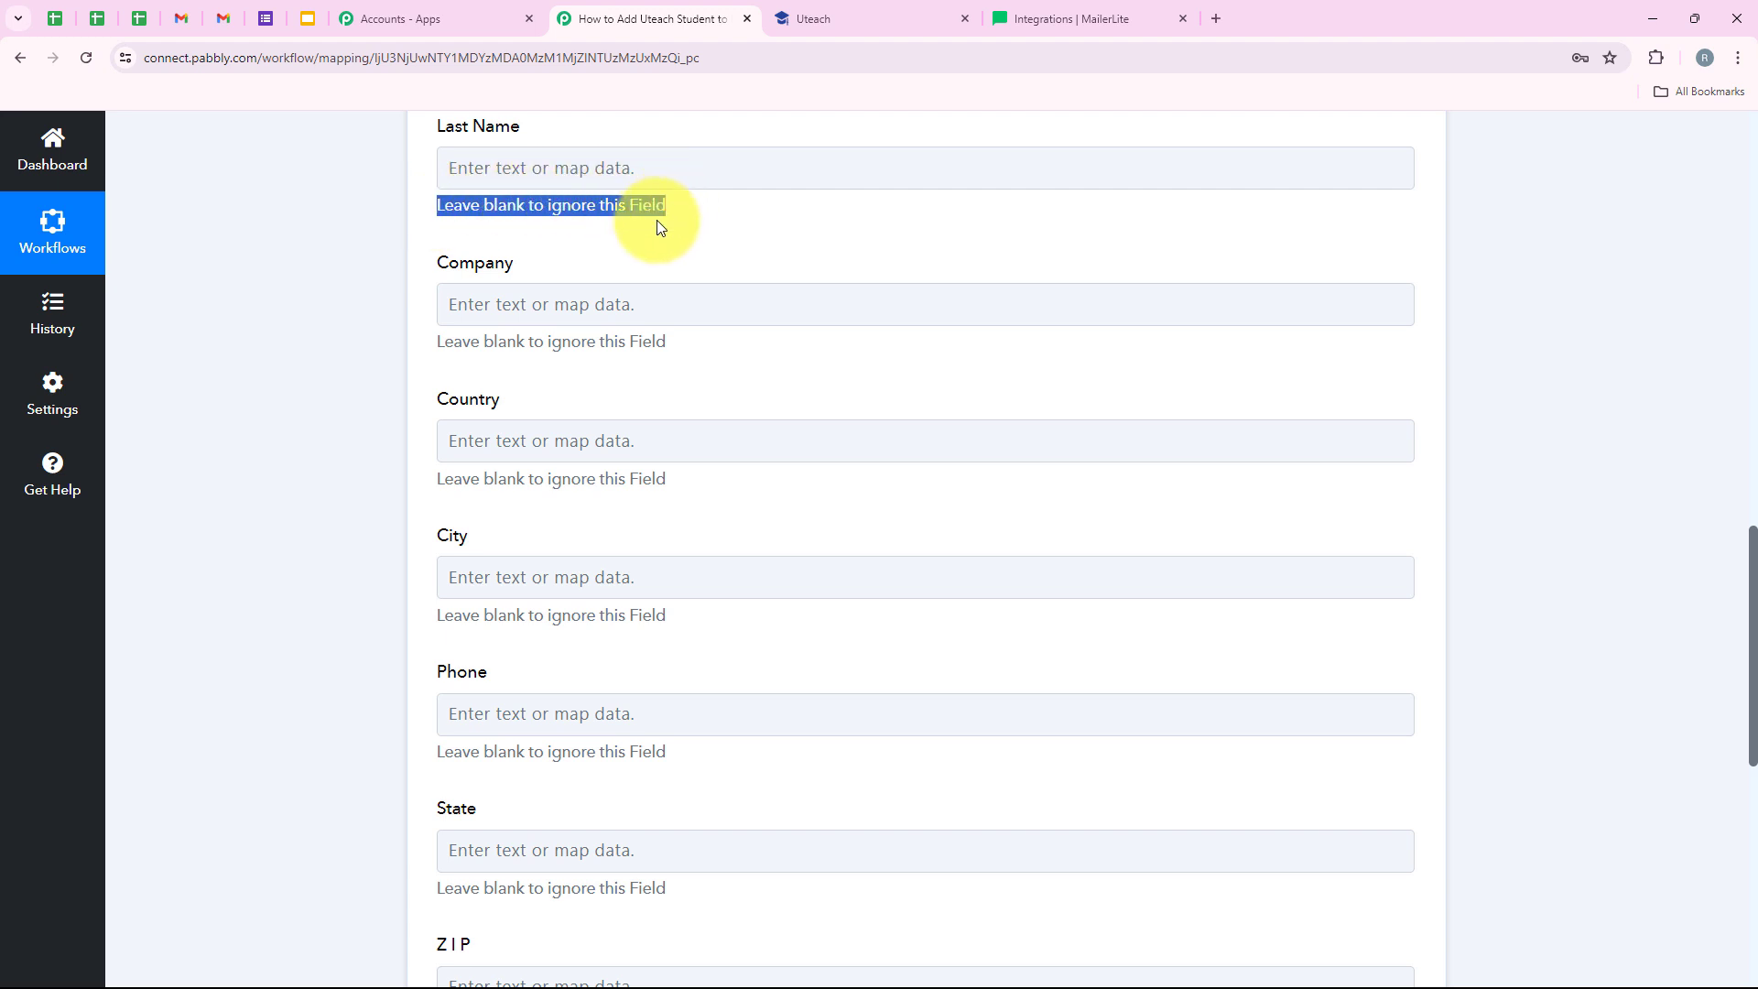
{"action": "left_click", "coordinate": [612, 264]}
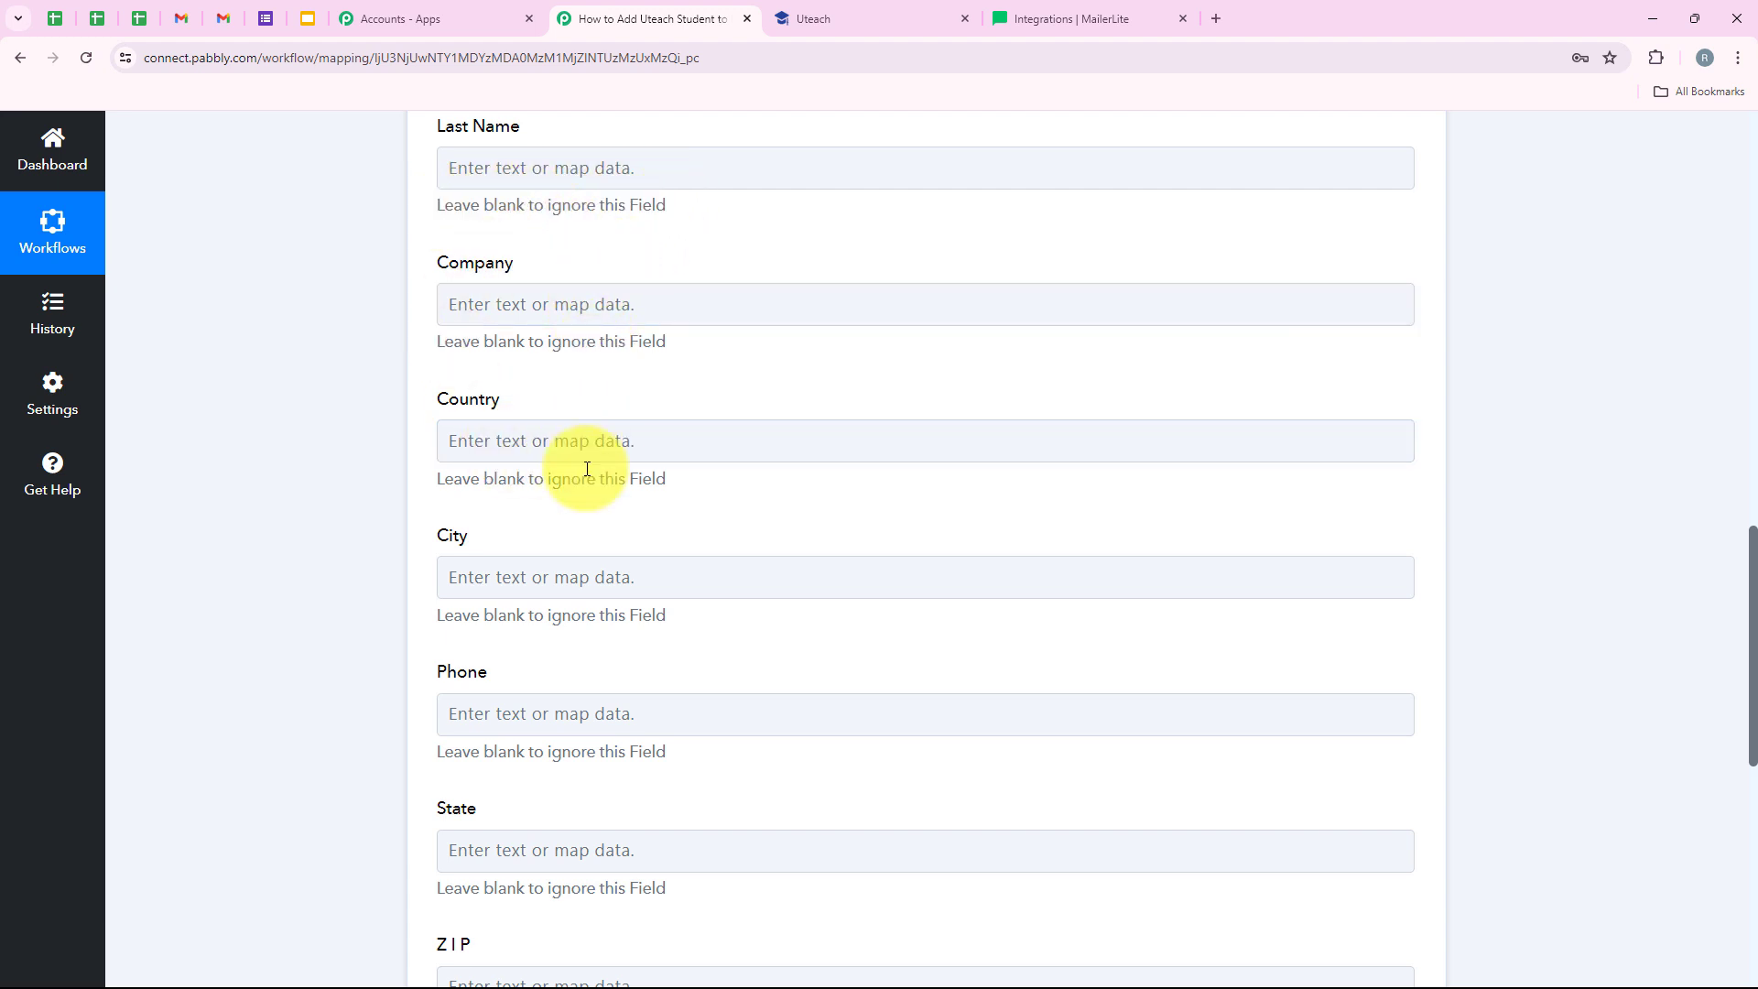
{"action": "scroll", "coordinate": [495, 479], "scroll_direction": "down", "scroll_amount": 4}
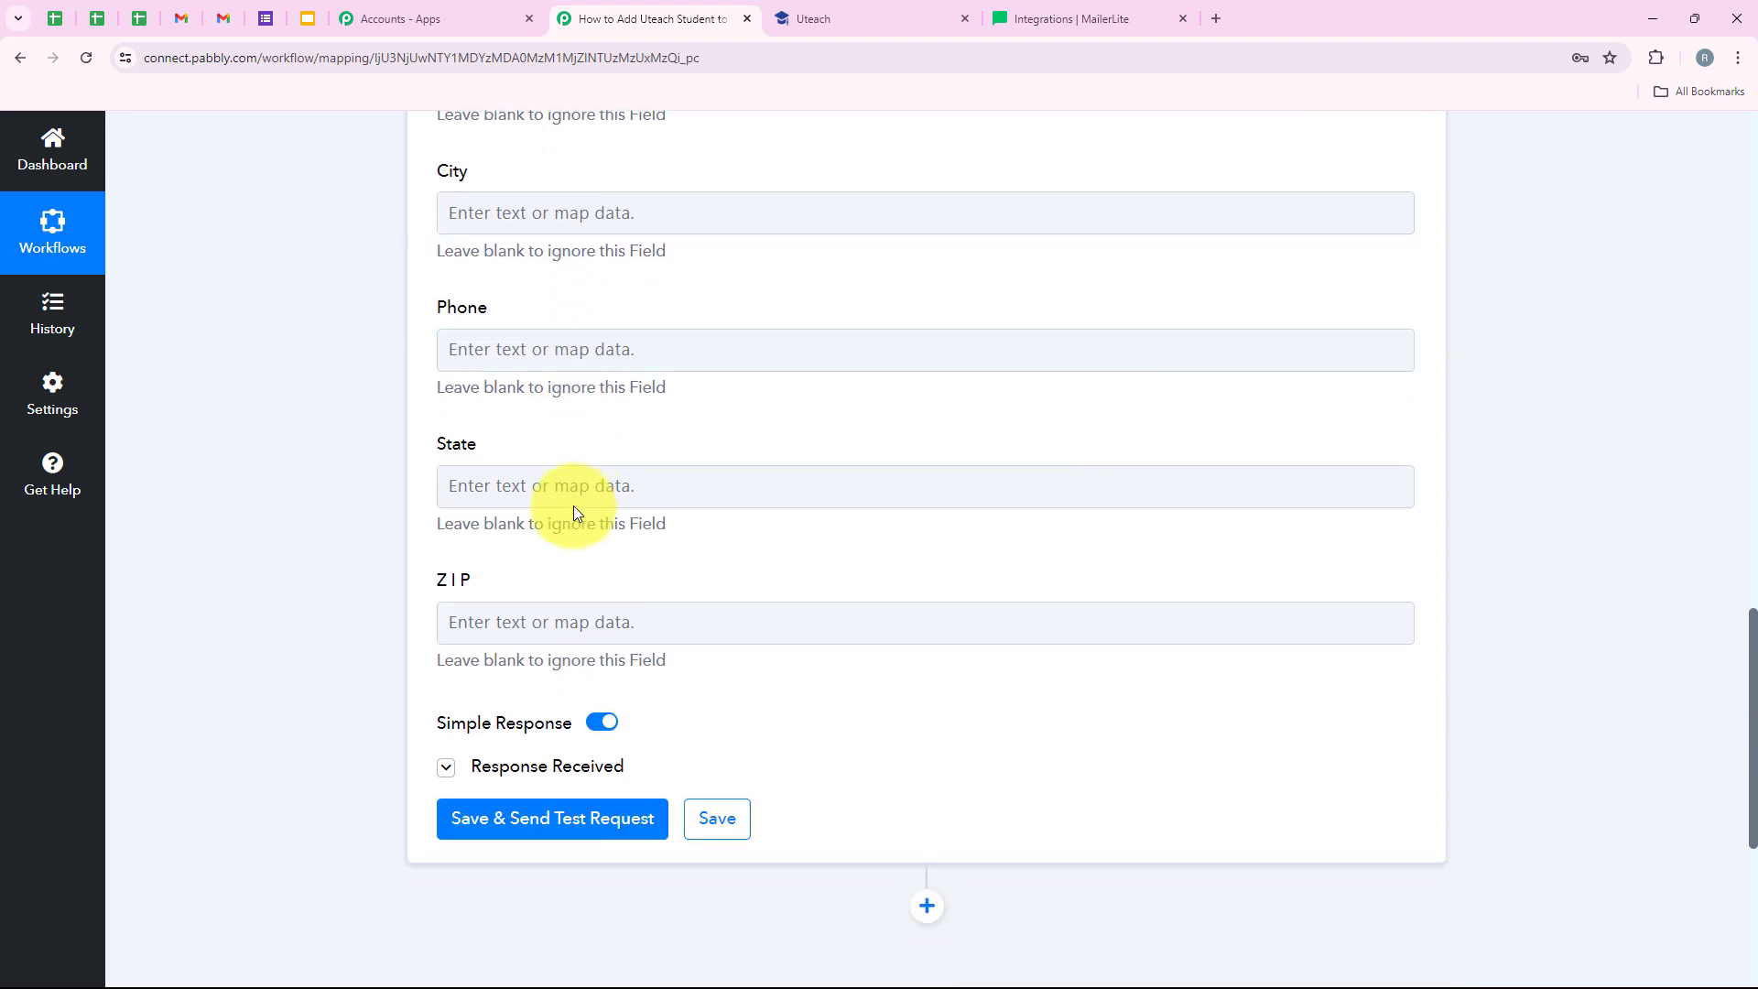
{"action": "left_click", "coordinate": [560, 483]}
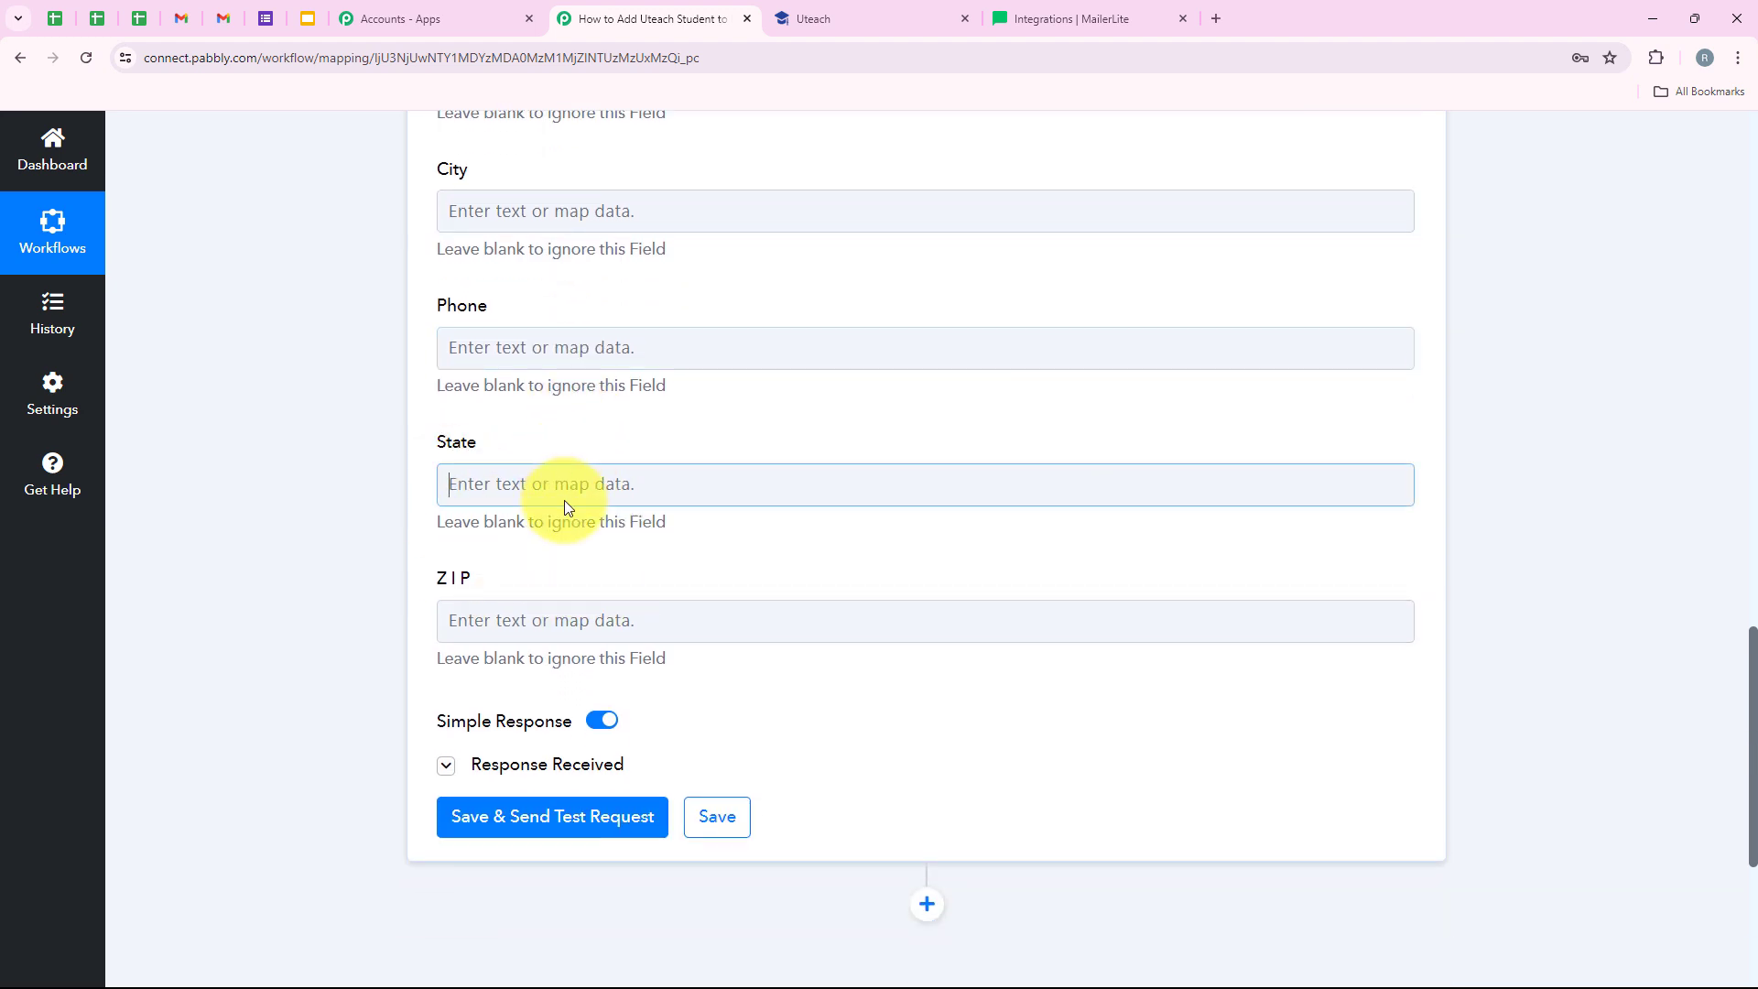
{"action": "left_click", "coordinate": [628, 652]}
{"action": "left_click", "coordinate": [378, 553]}
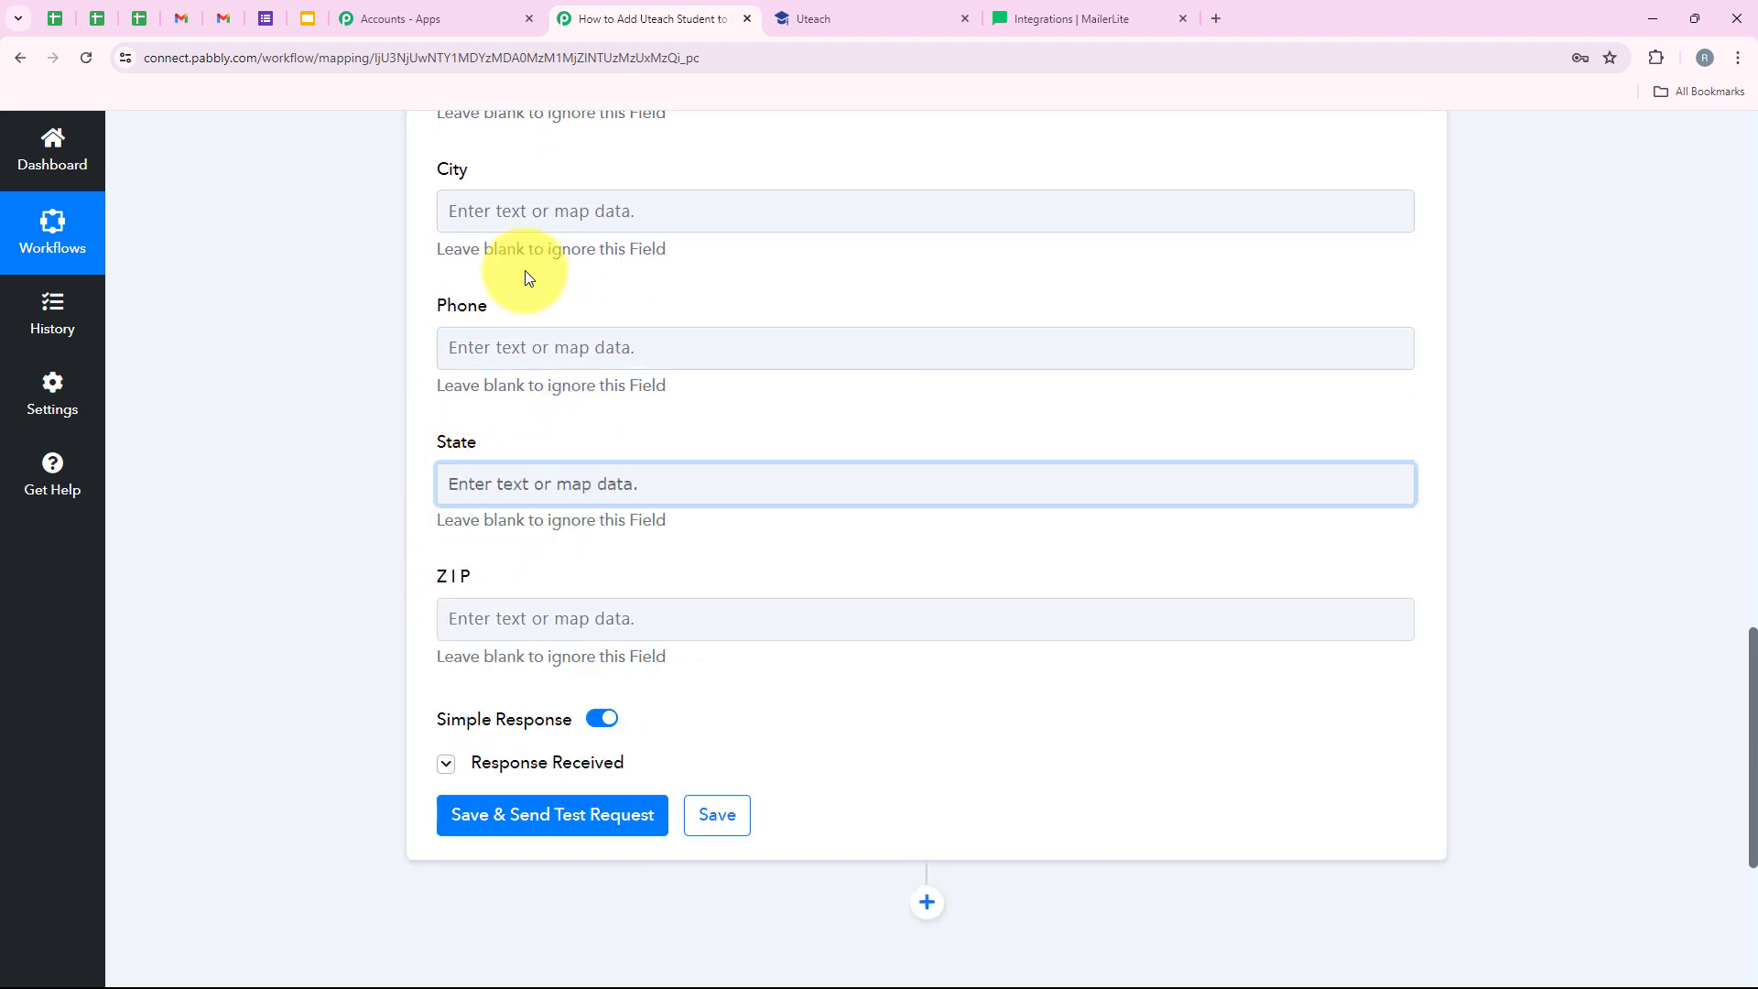
{"action": "scroll", "coordinate": [597, 540], "scroll_direction": "down", "scroll_amount": 1}
- Check the test response's returned subscriber email, then switch to MailerLite's Subscribers page
{"action": "scroll", "coordinate": [683, 620], "scroll_direction": "up", "scroll_amount": 7}
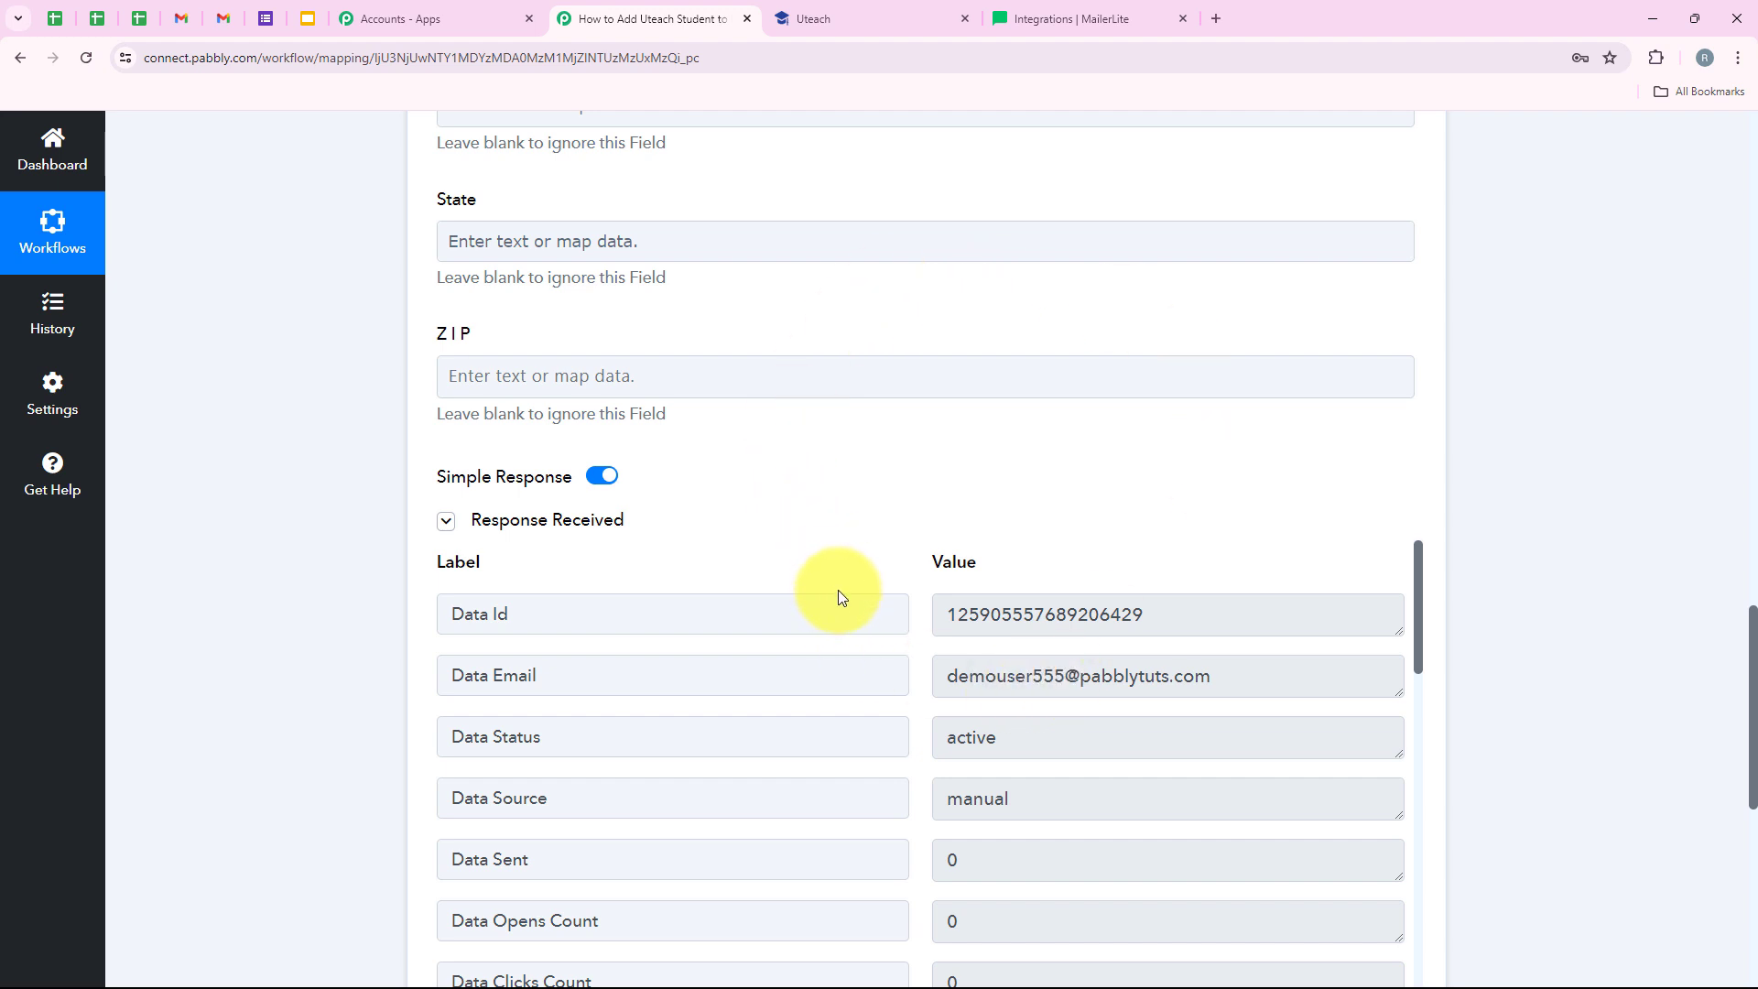
{"action": "left_click_drag", "start_coordinate": [1263, 671], "coordinate": [897, 675]}
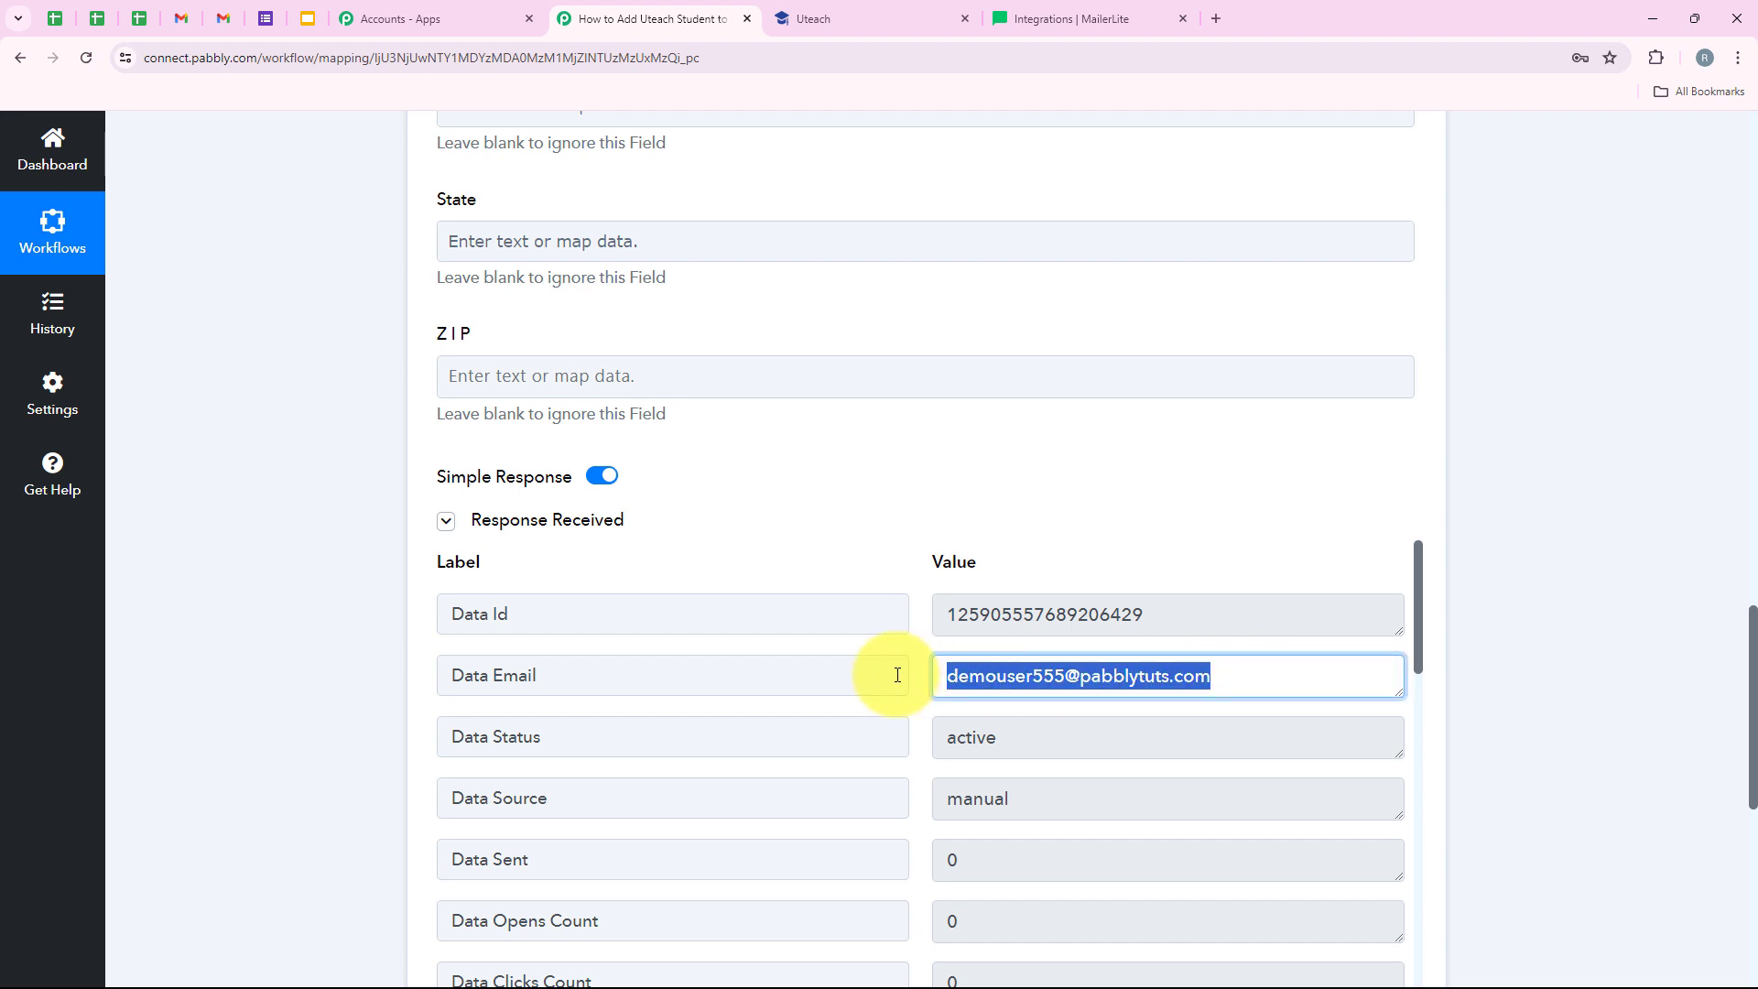
{"action": "left_click", "coordinate": [1103, 18]}
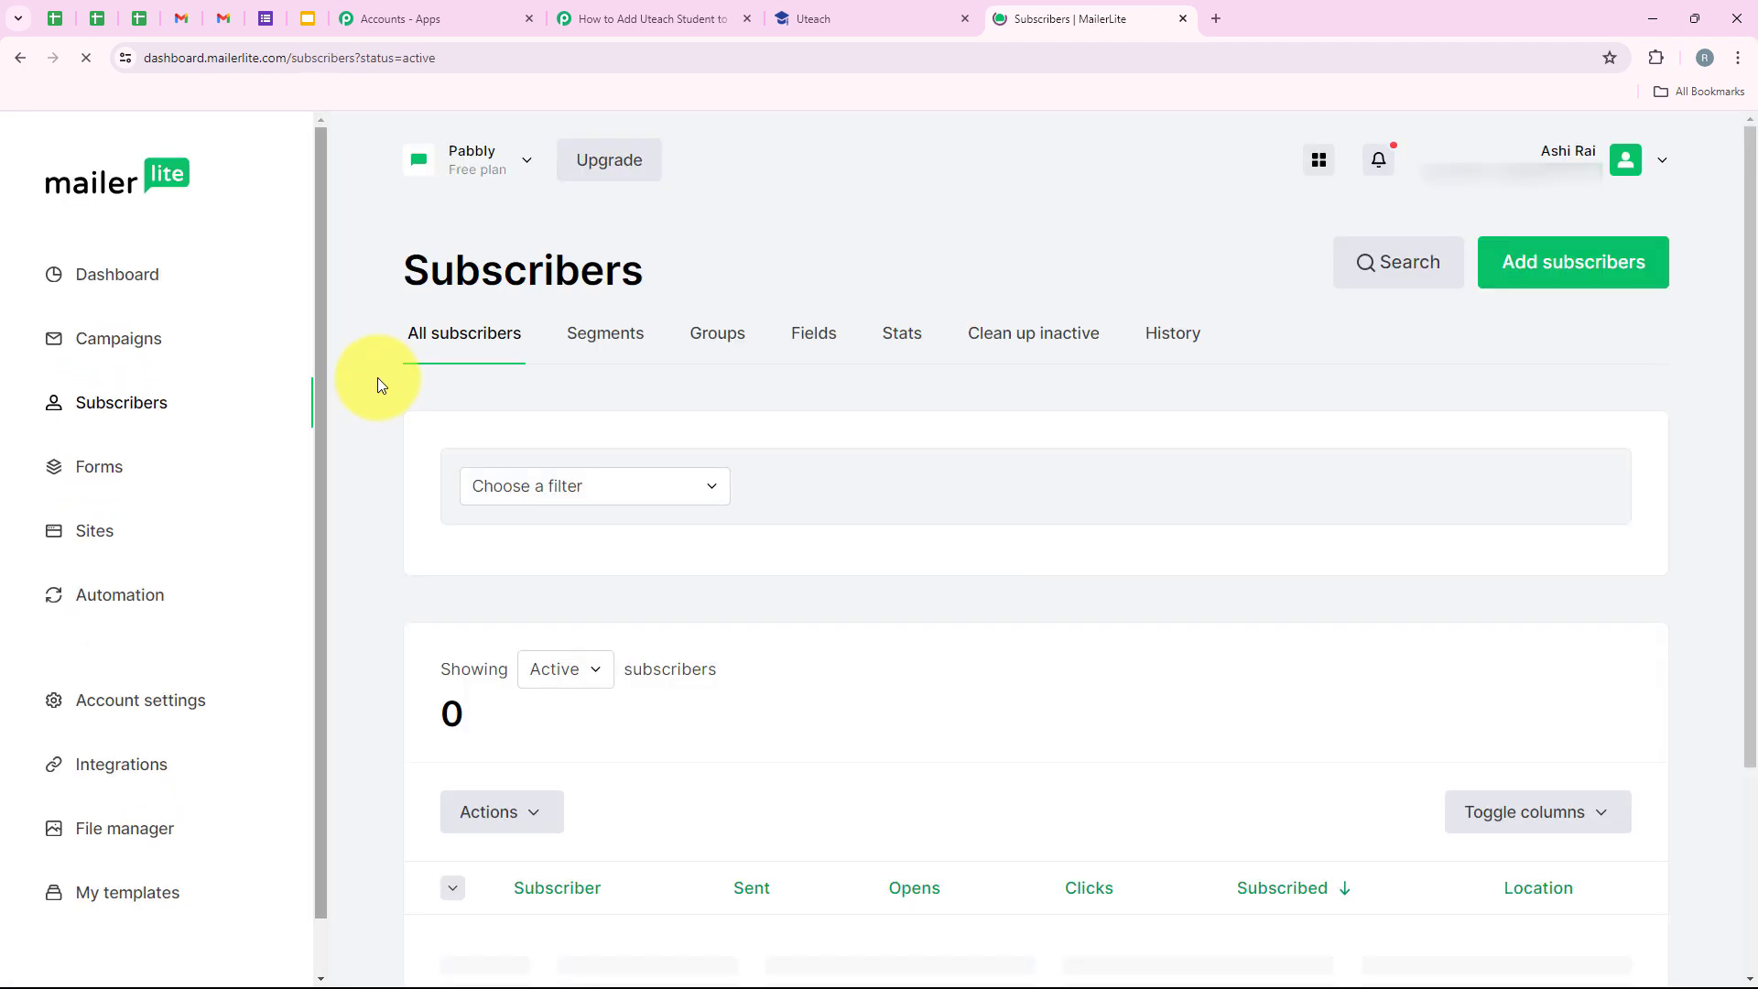
- Verify the test student tops MailerLite's 9 active subscribers, then return to Pabbly Connect
{"action": "scroll", "coordinate": [523, 604], "scroll_direction": "down", "scroll_amount": 4}
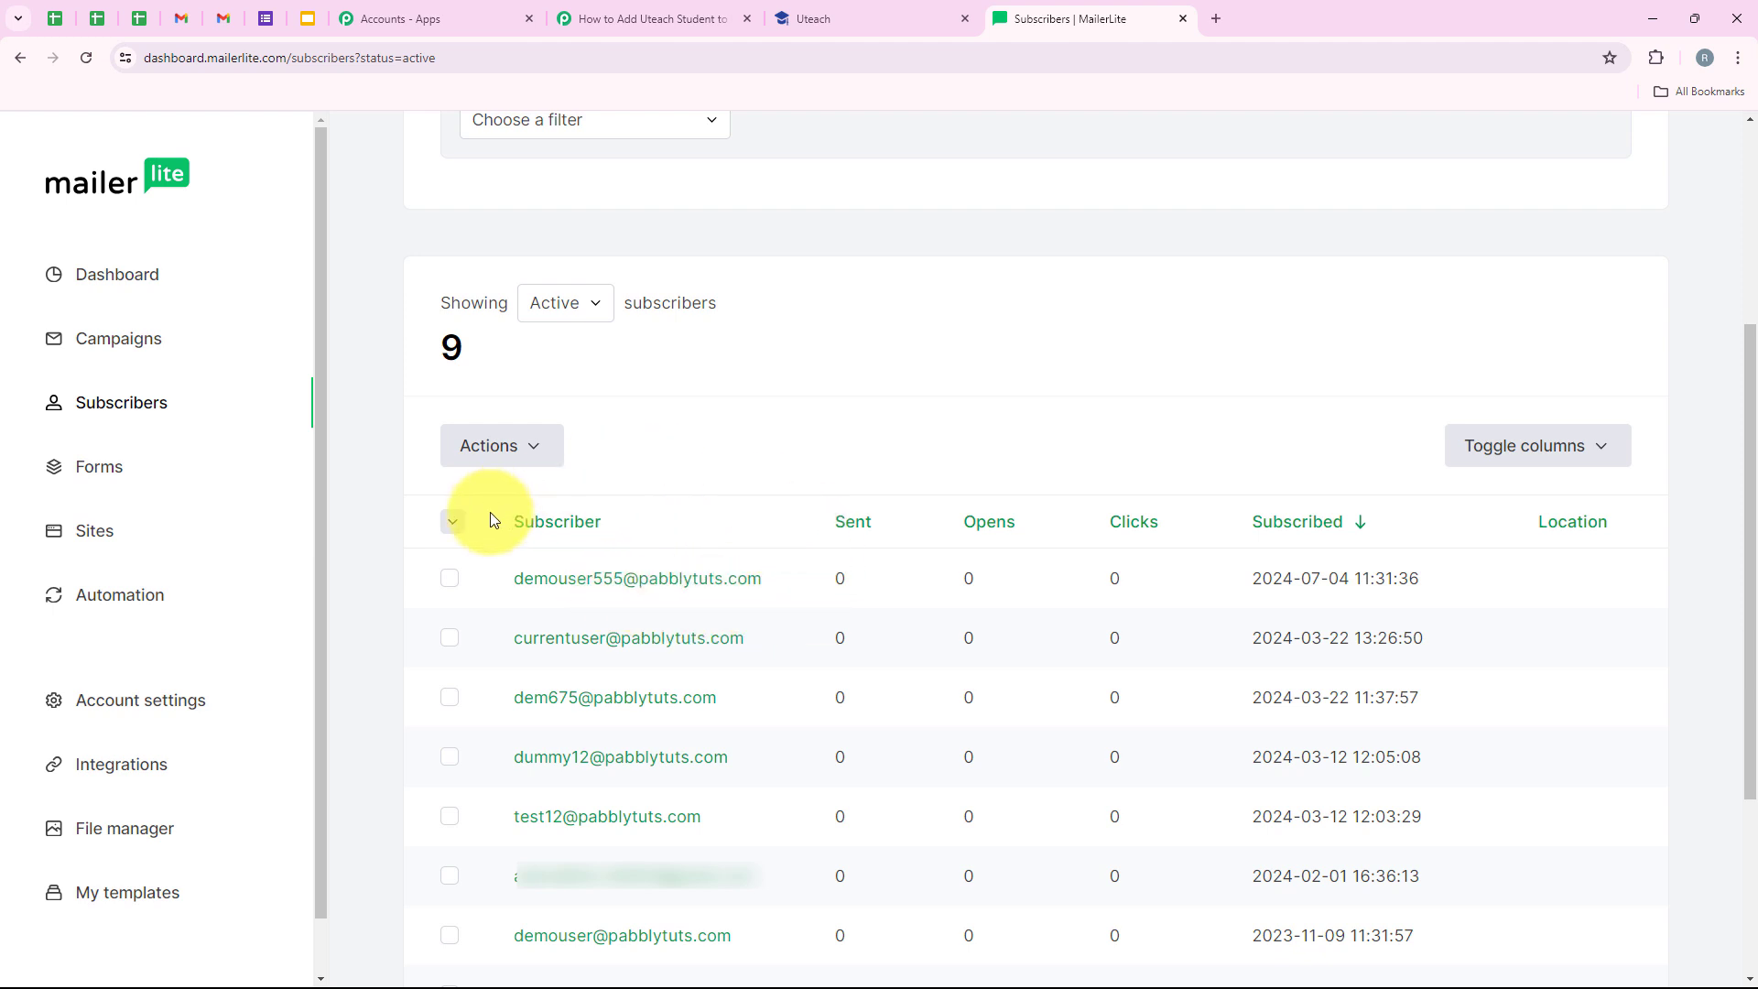
{"action": "scroll", "coordinate": [382, 579], "scroll_direction": "up", "scroll_amount": 1}
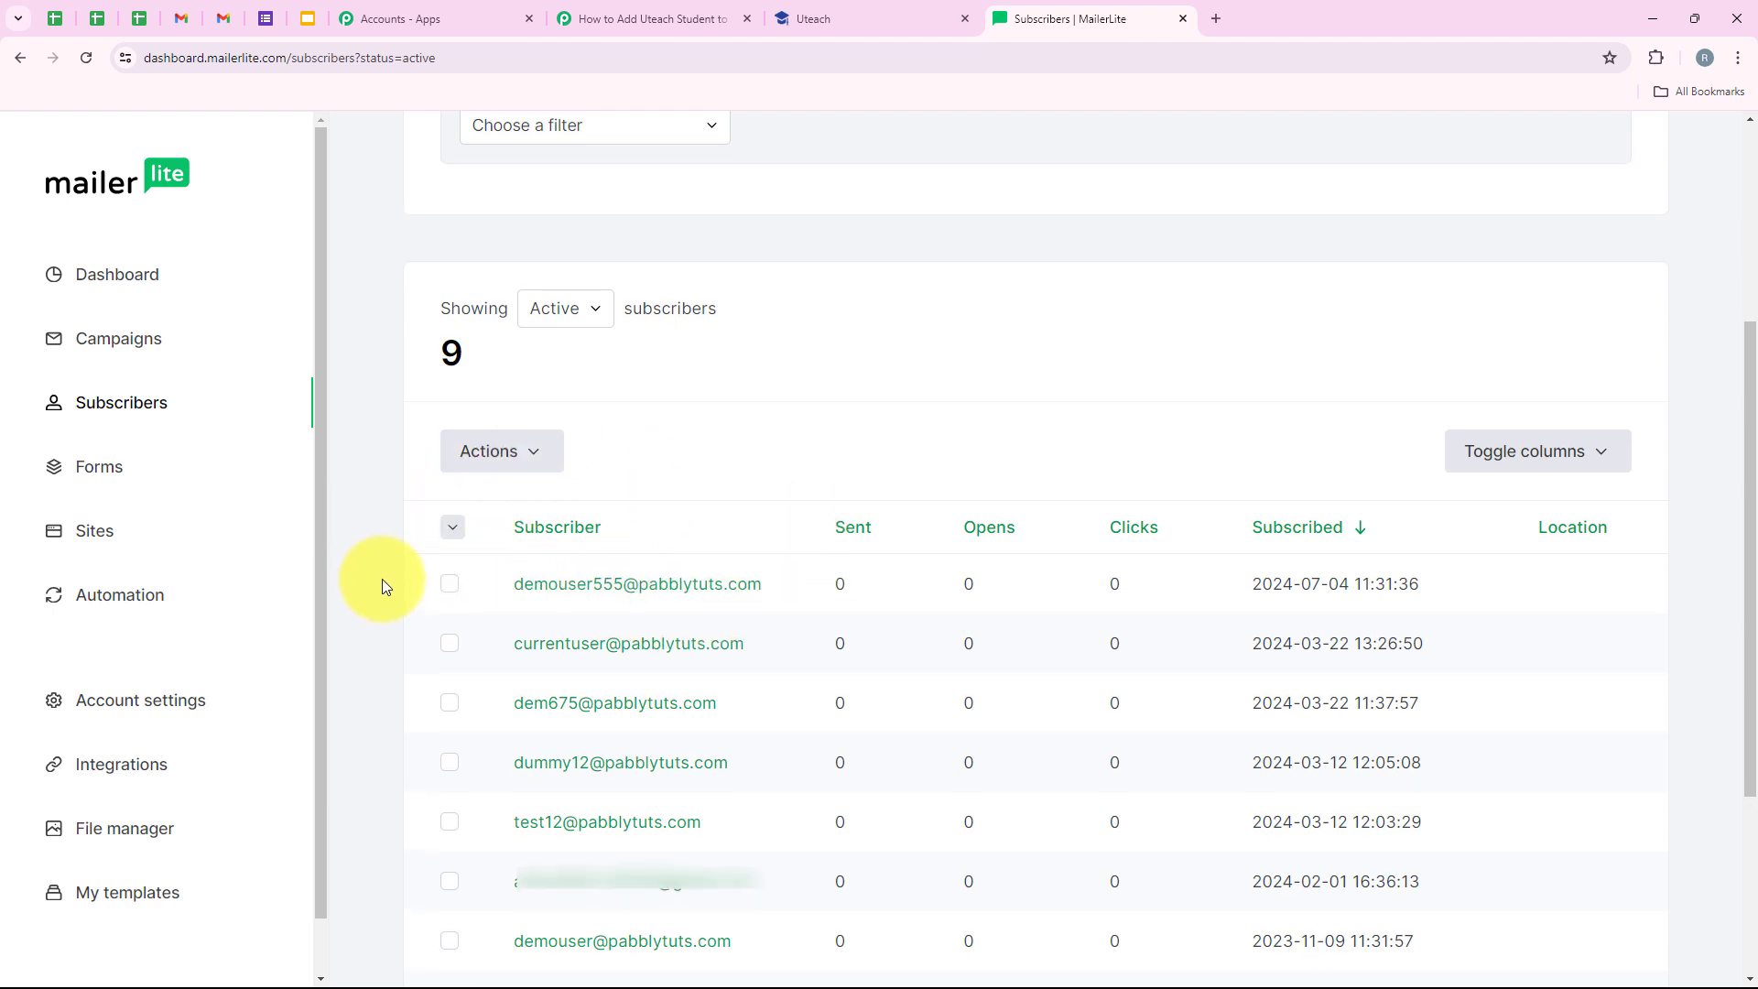
{"action": "scroll", "coordinate": [382, 578], "scroll_direction": "up", "scroll_amount": 3}
{"action": "left_click", "coordinate": [706, 17]}
- Collapse the MailerLite action step and bring up the pabblytest.uteach.io home page
{"action": "middle_click", "coordinate": [241, 415]}
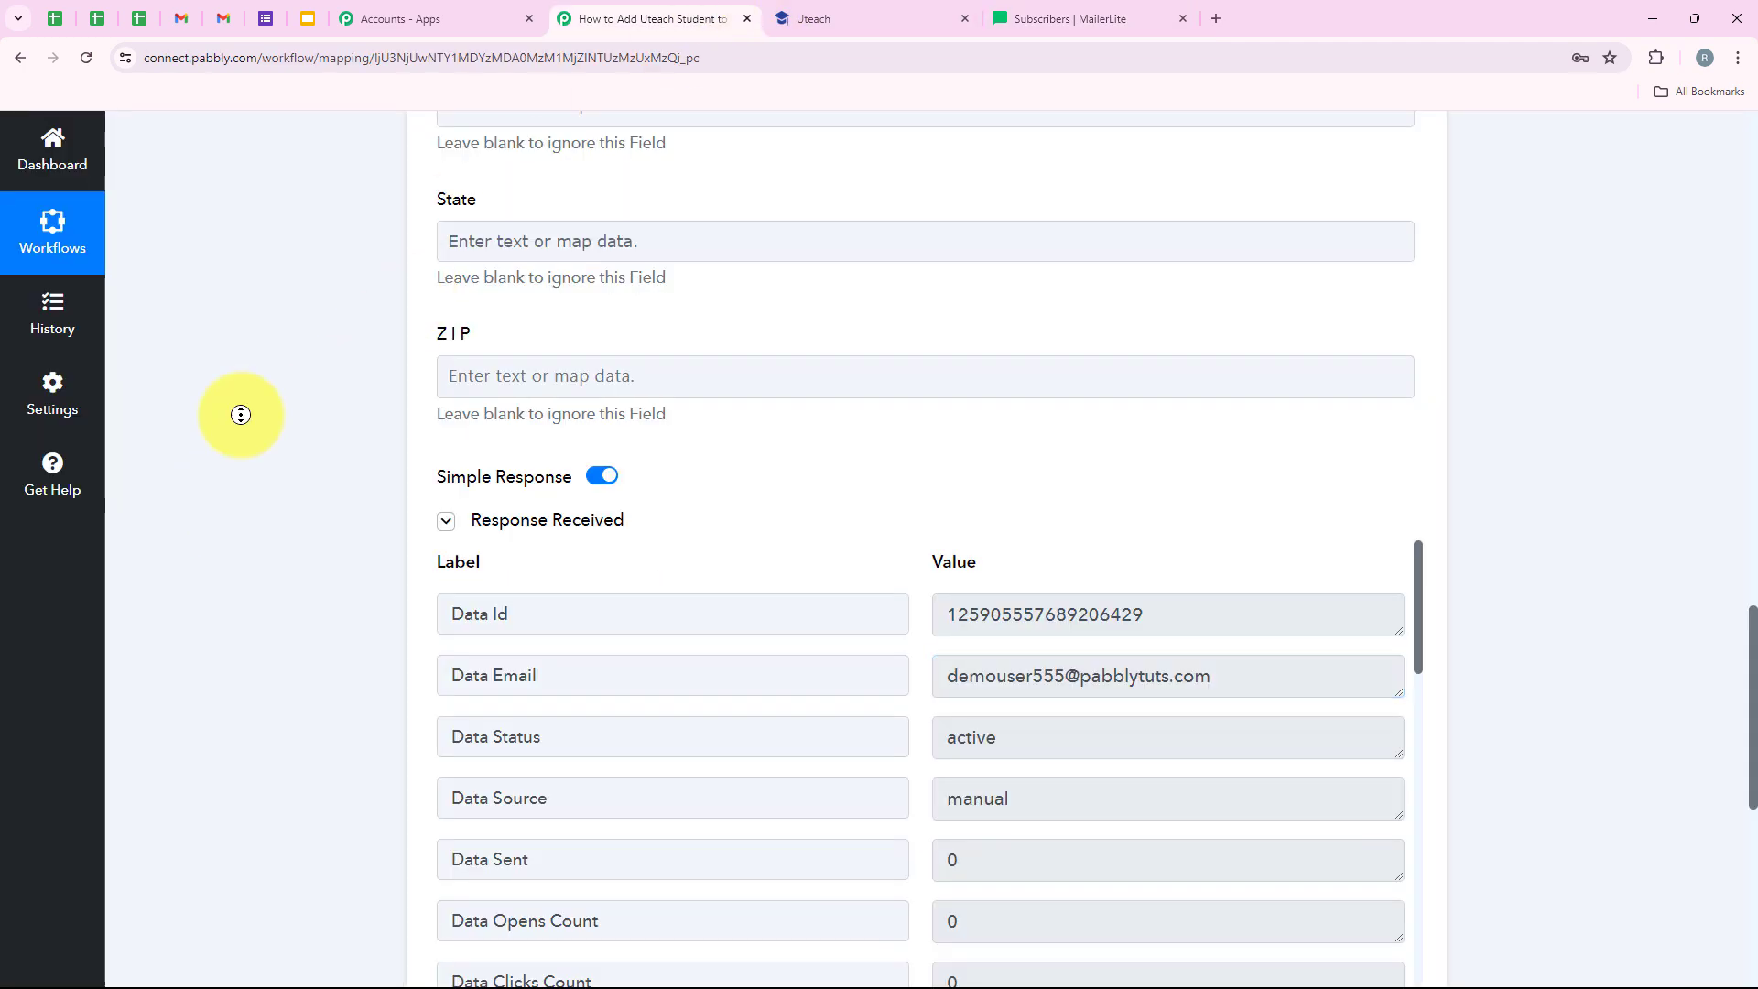
{"action": "scroll", "coordinate": [241, 414], "scroll_direction": "up", "scroll_amount": 20}
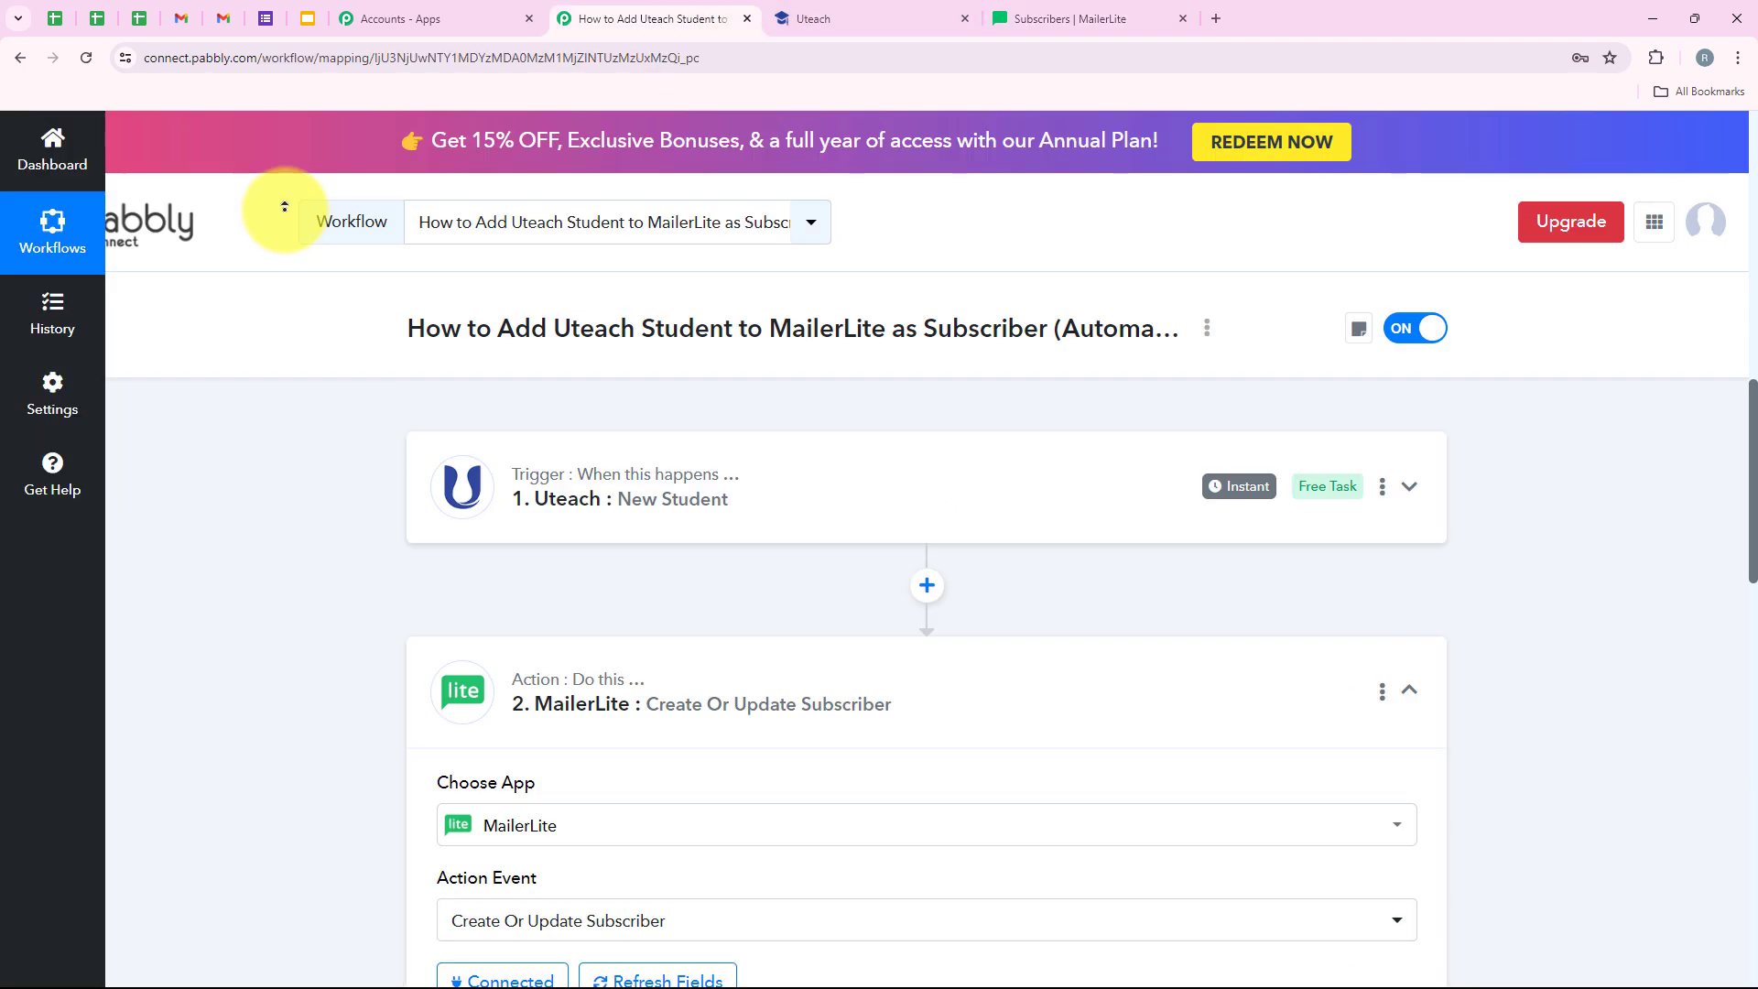
{"action": "left_click", "coordinate": [742, 685]}
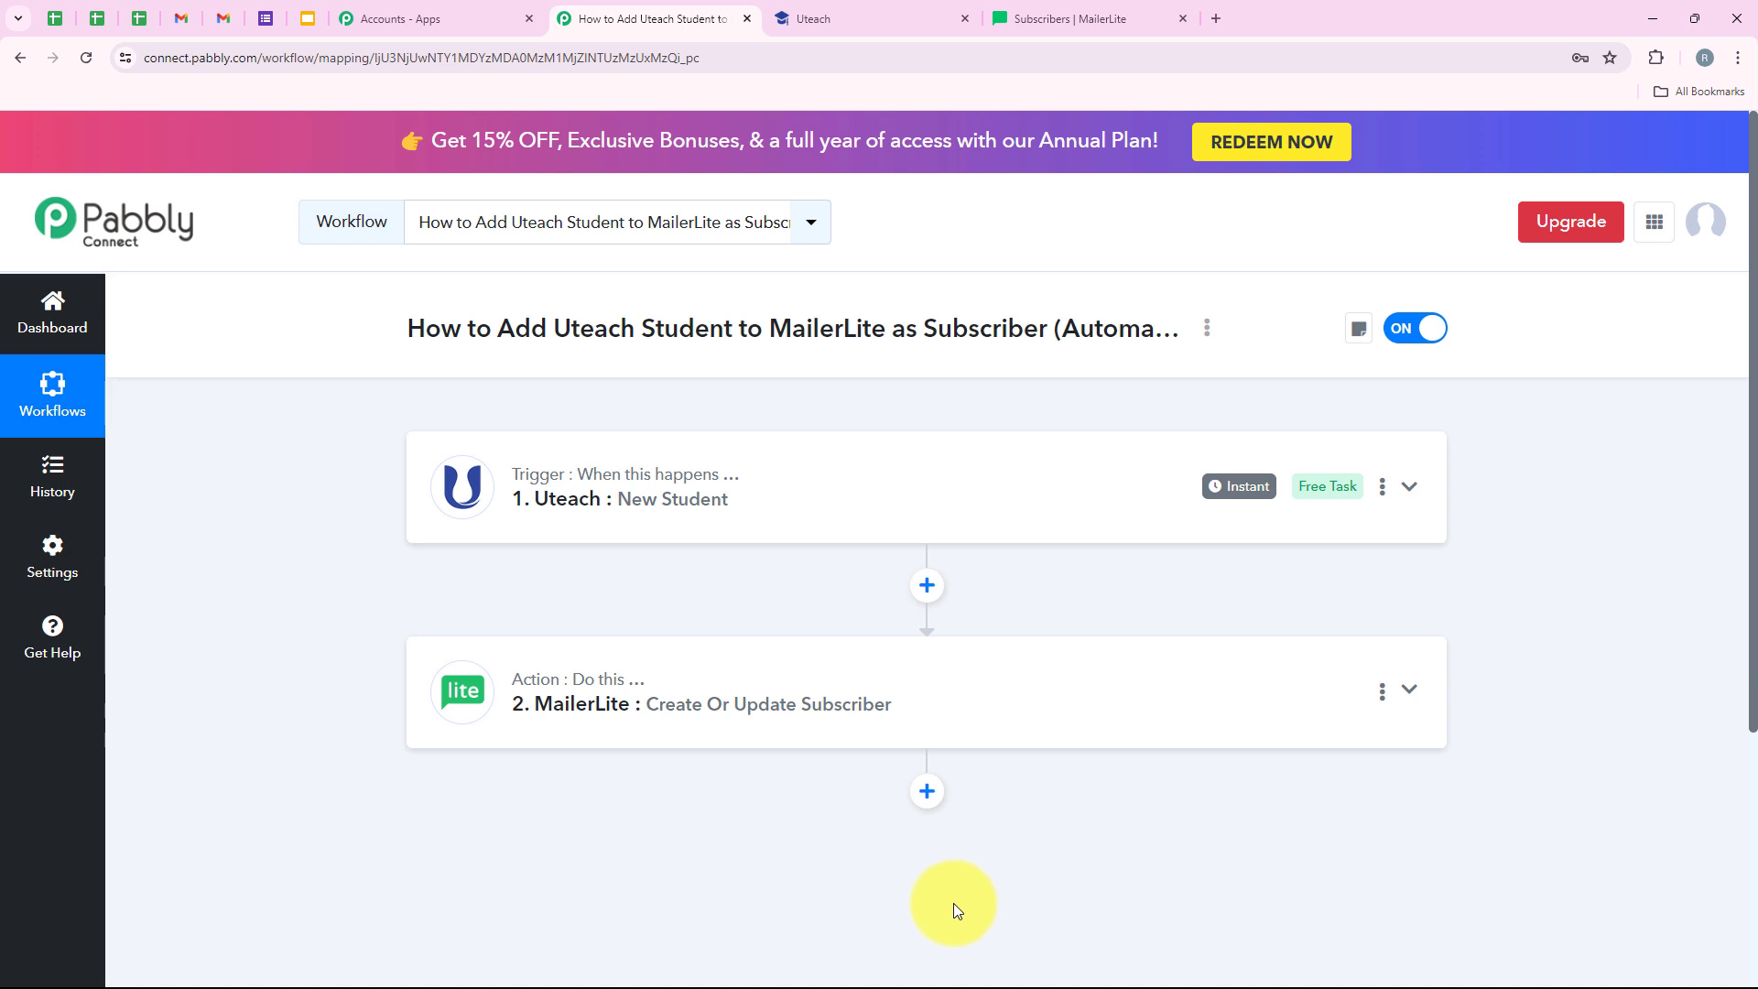
{"action": "scroll", "coordinate": [789, 540], "scroll_direction": "up", "scroll_amount": 6}
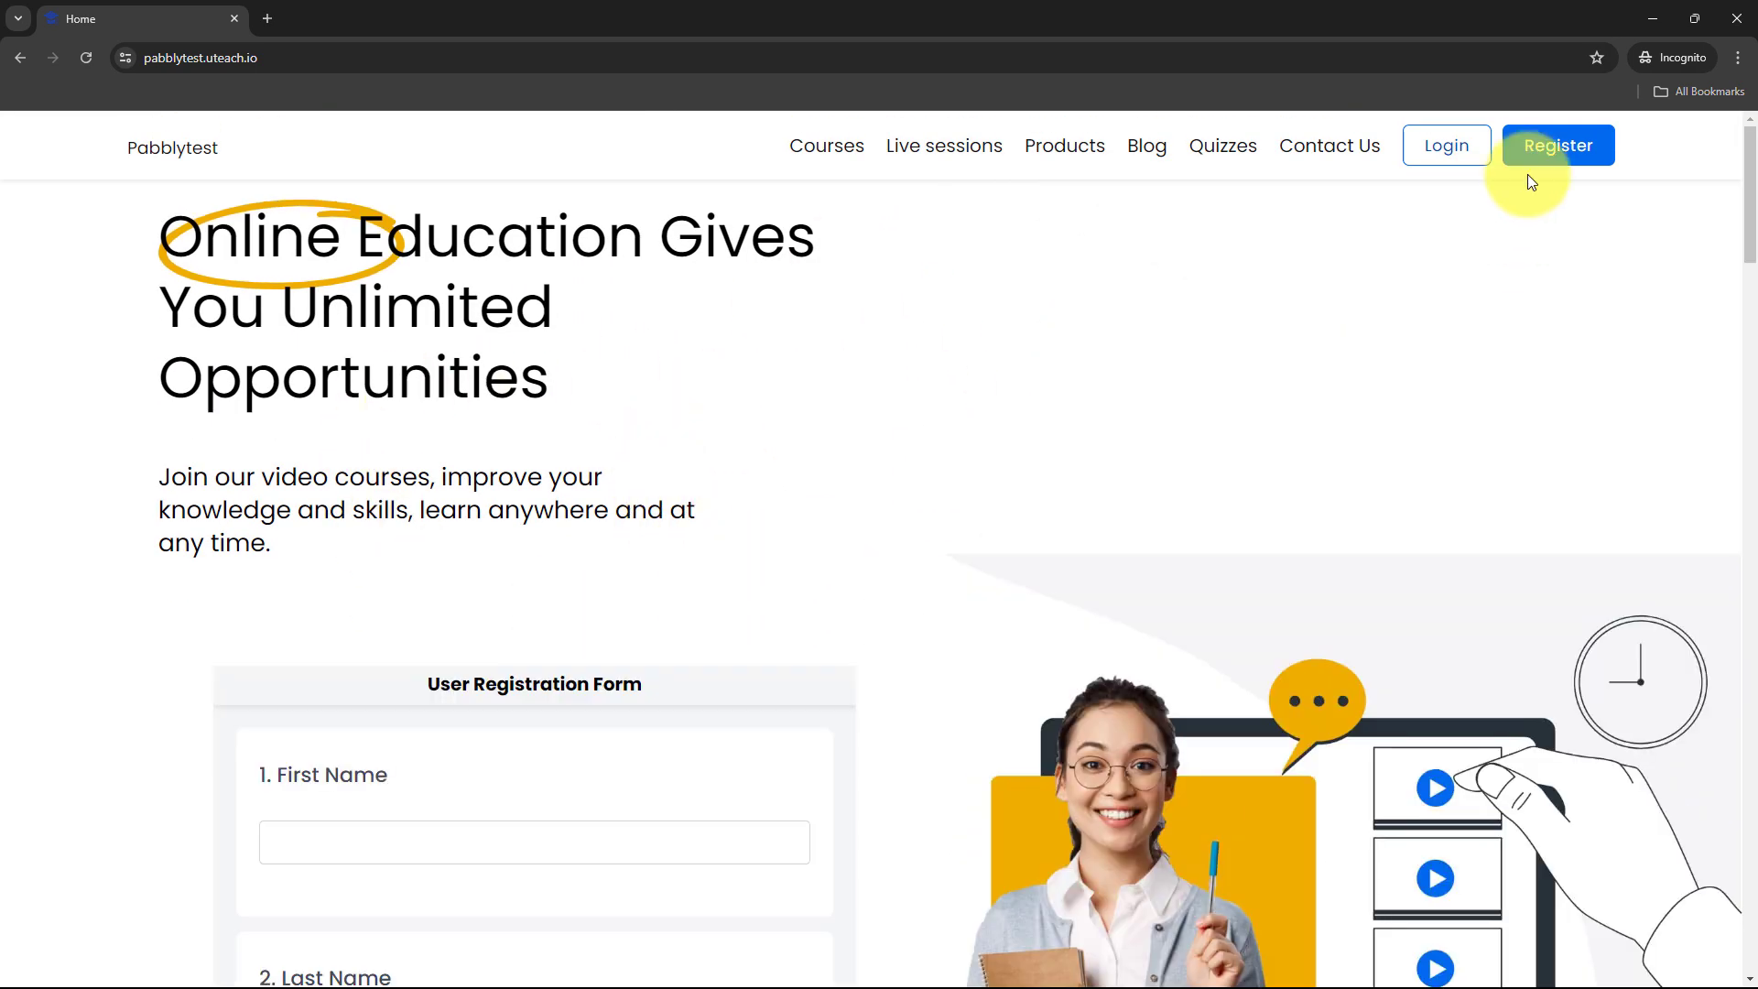
- Register a Uteach student named 'Test User' with a unique email address and a password
{"action": "left_click", "coordinate": [1554, 156]}
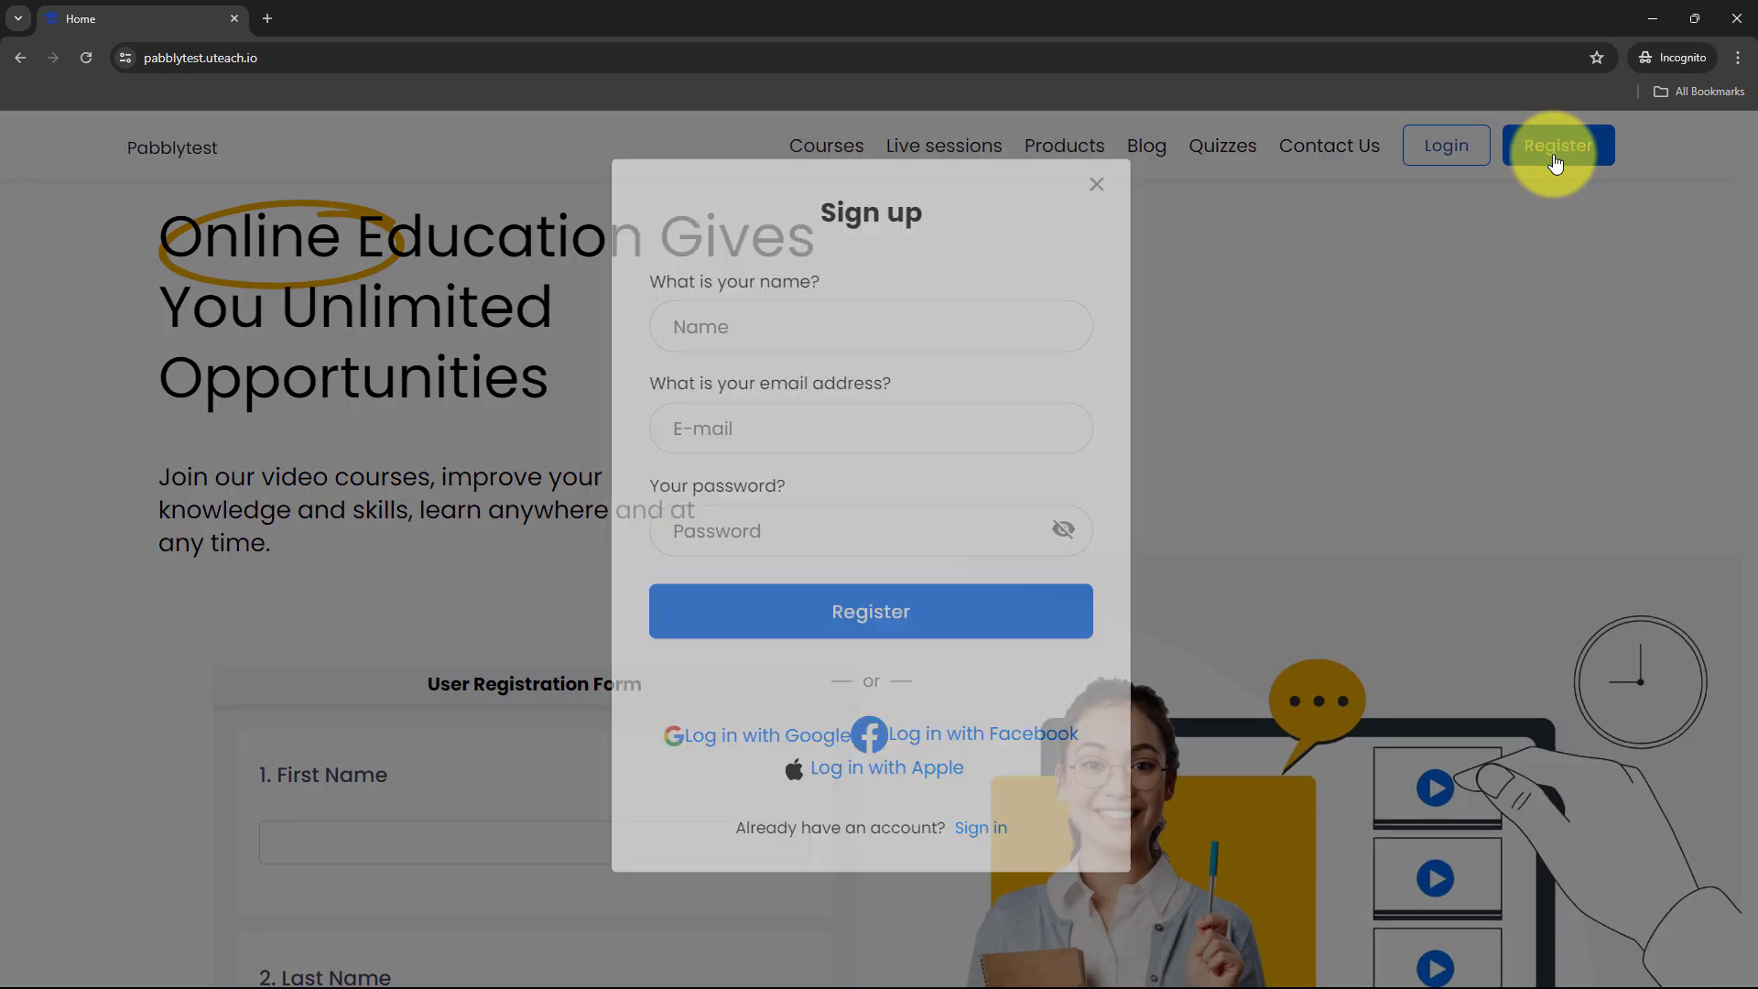
{"action": "left_click_drag", "start_coordinate": [646, 314], "coordinate": [850, 329]}
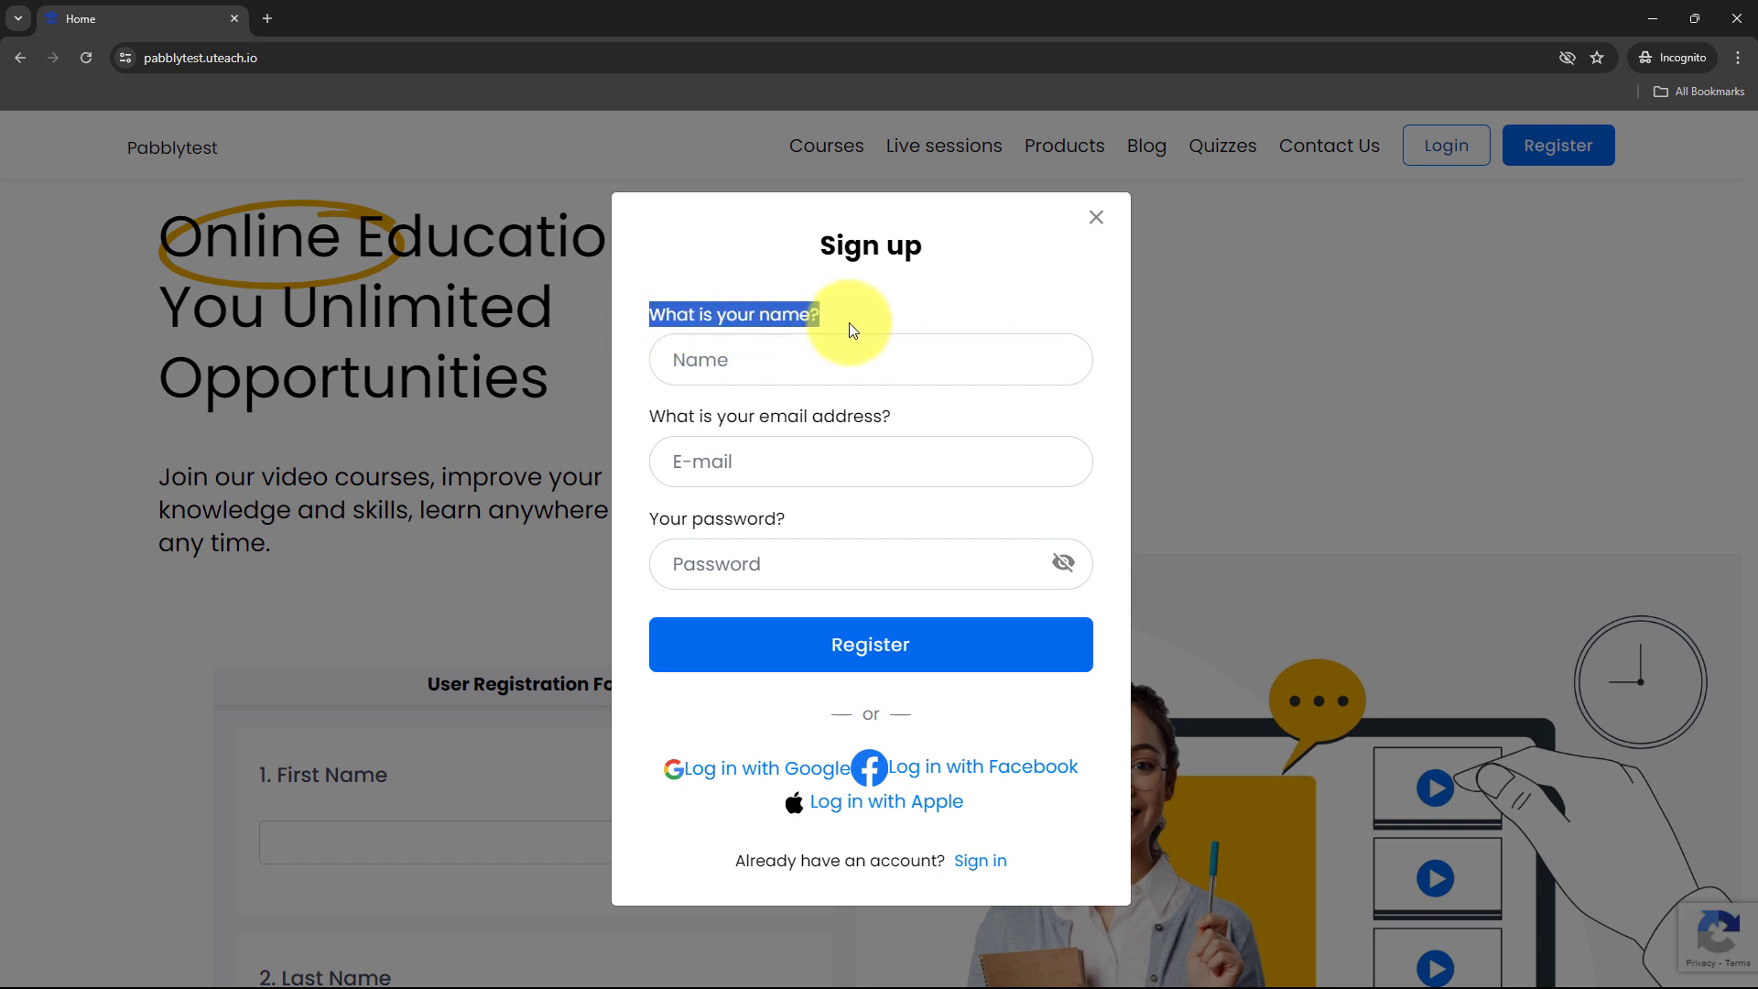
{"action": "left_click", "coordinate": [783, 350]}
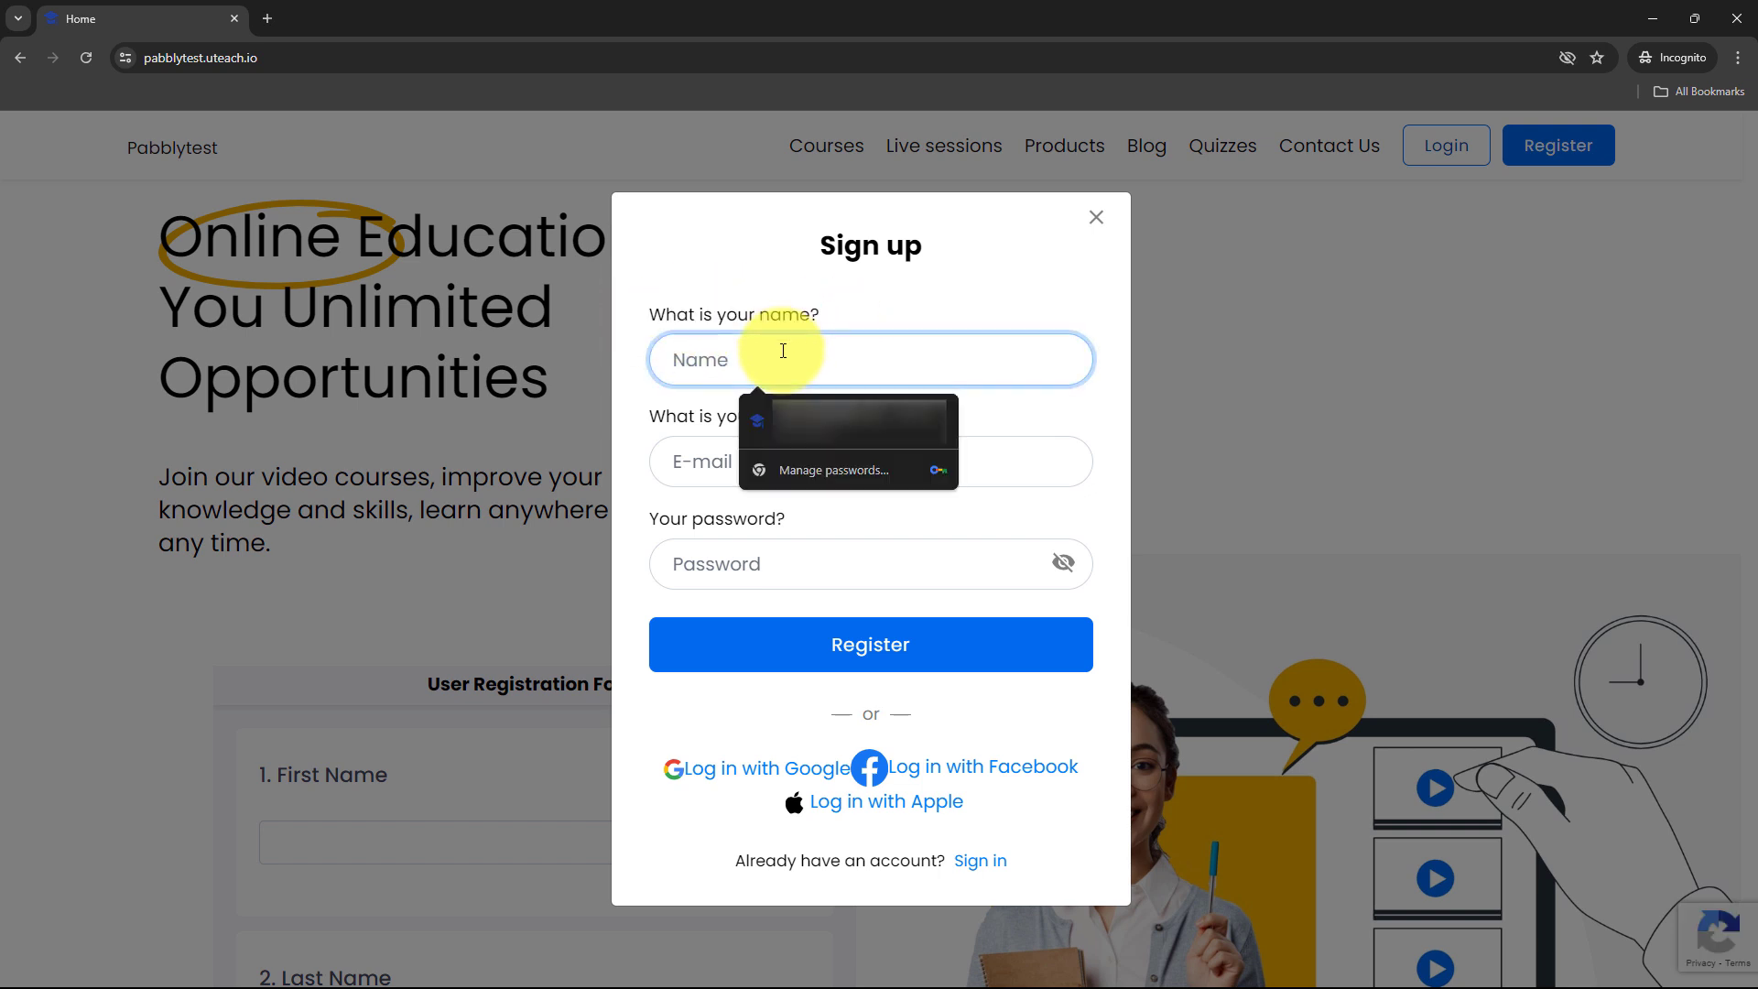
{"action": "type", "text": "Test User"}
{"action": "left_click", "coordinate": [973, 470]}
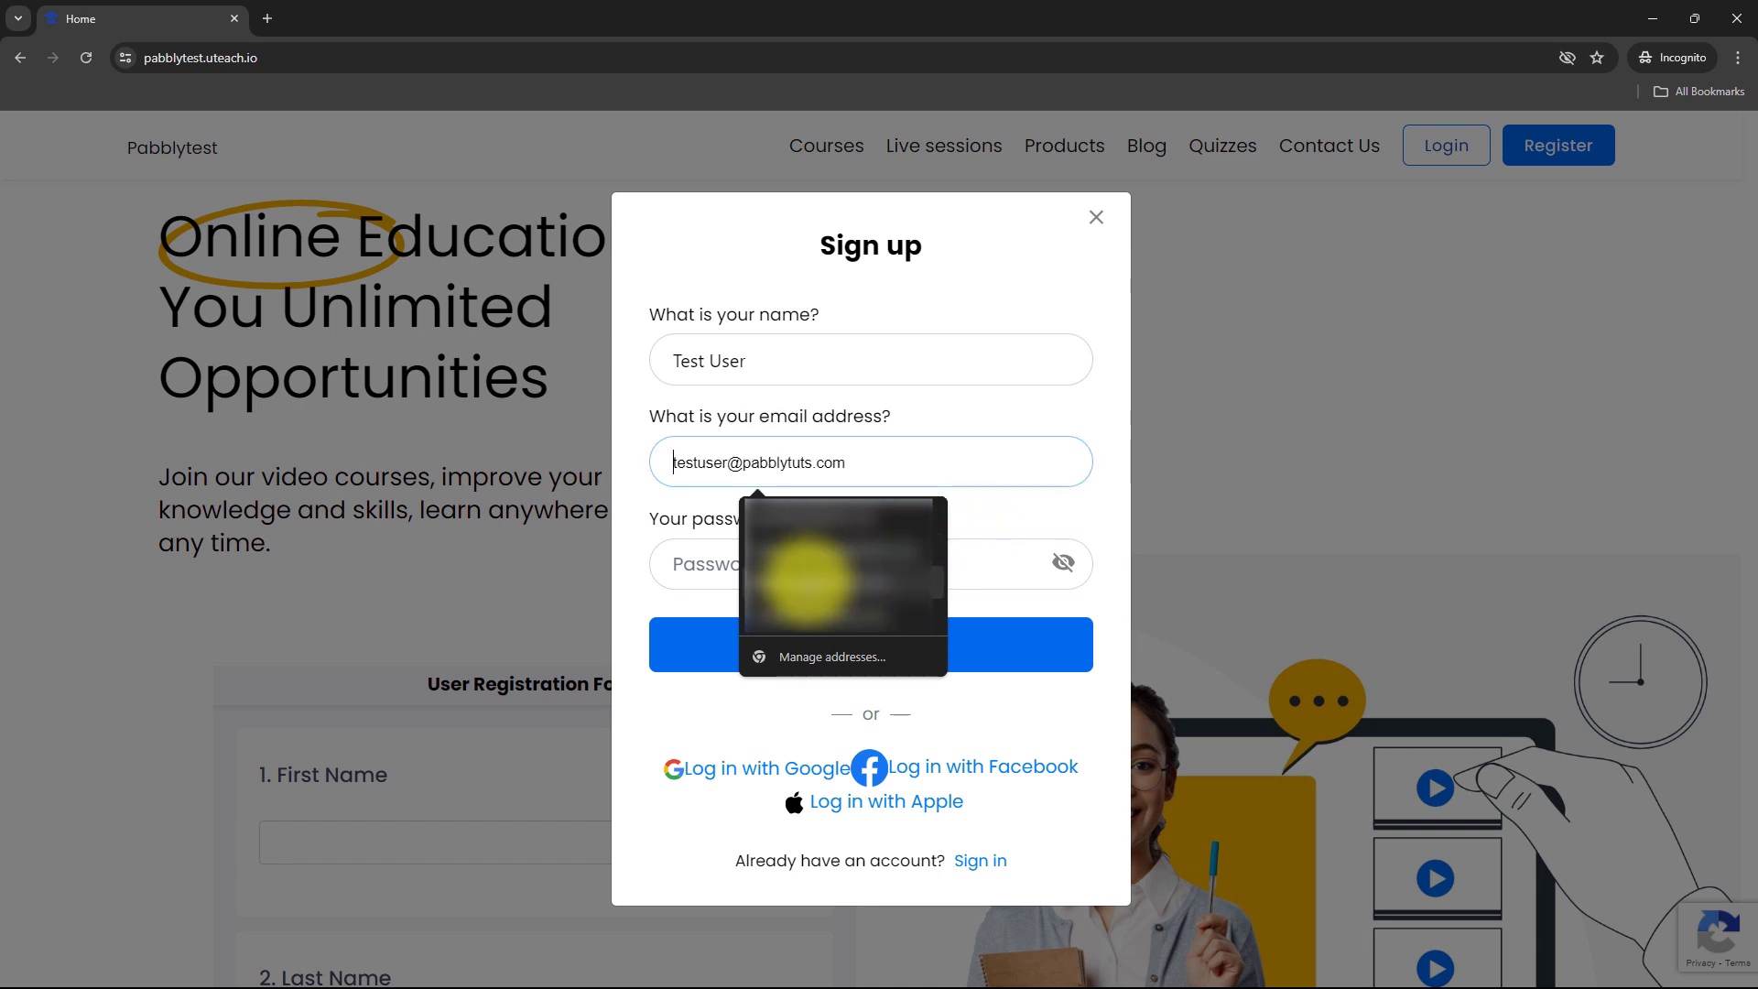
{"action": "left_click", "coordinate": [815, 581]}
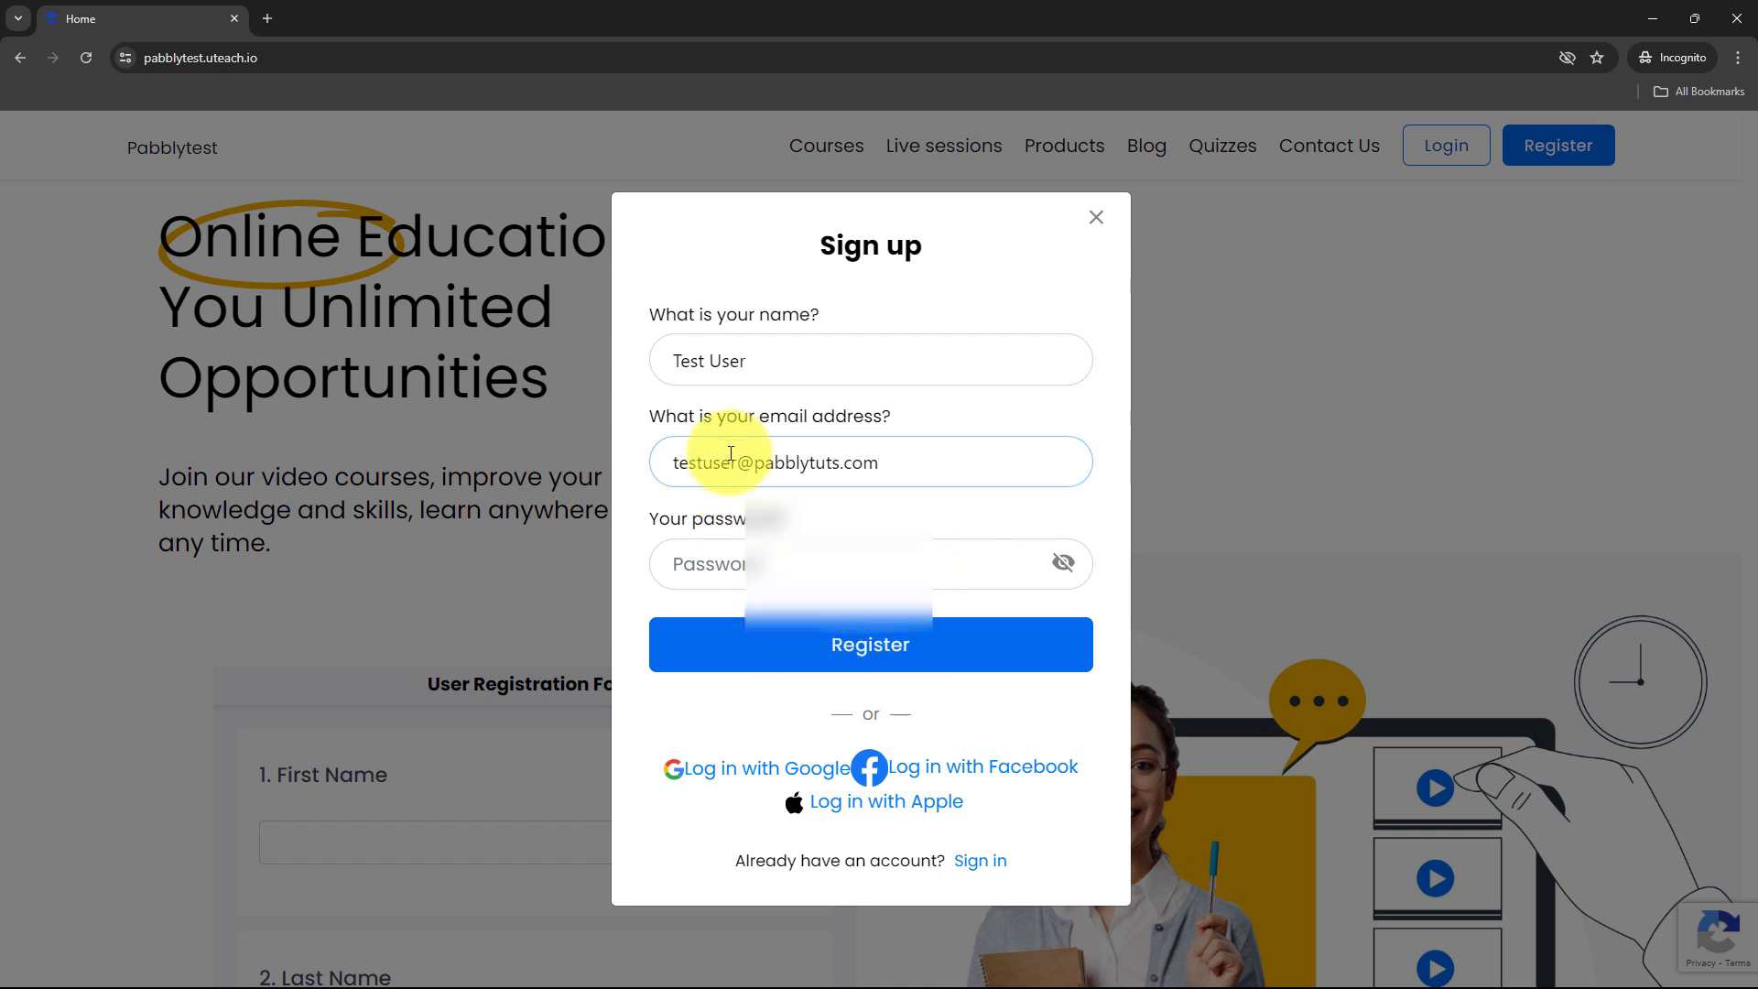
{"action": "left_click", "coordinate": [743, 454]}
{"action": "type", "text": "2"}
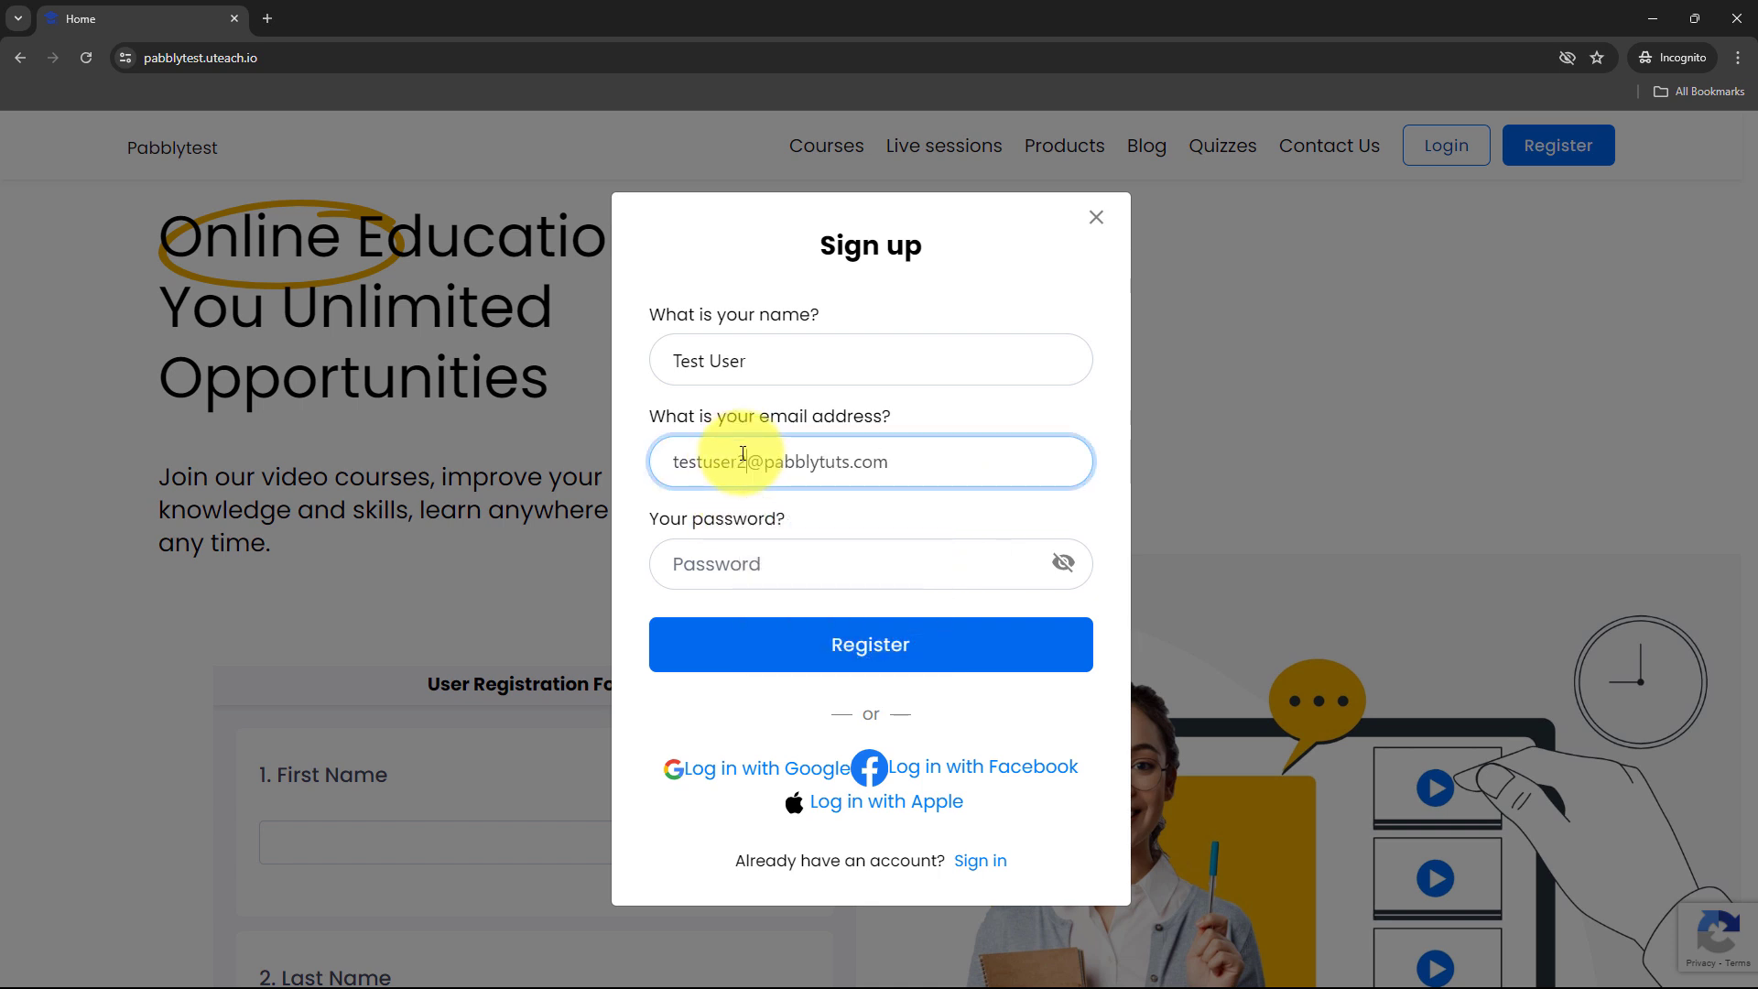
{"action": "left_click", "coordinate": [792, 514]}
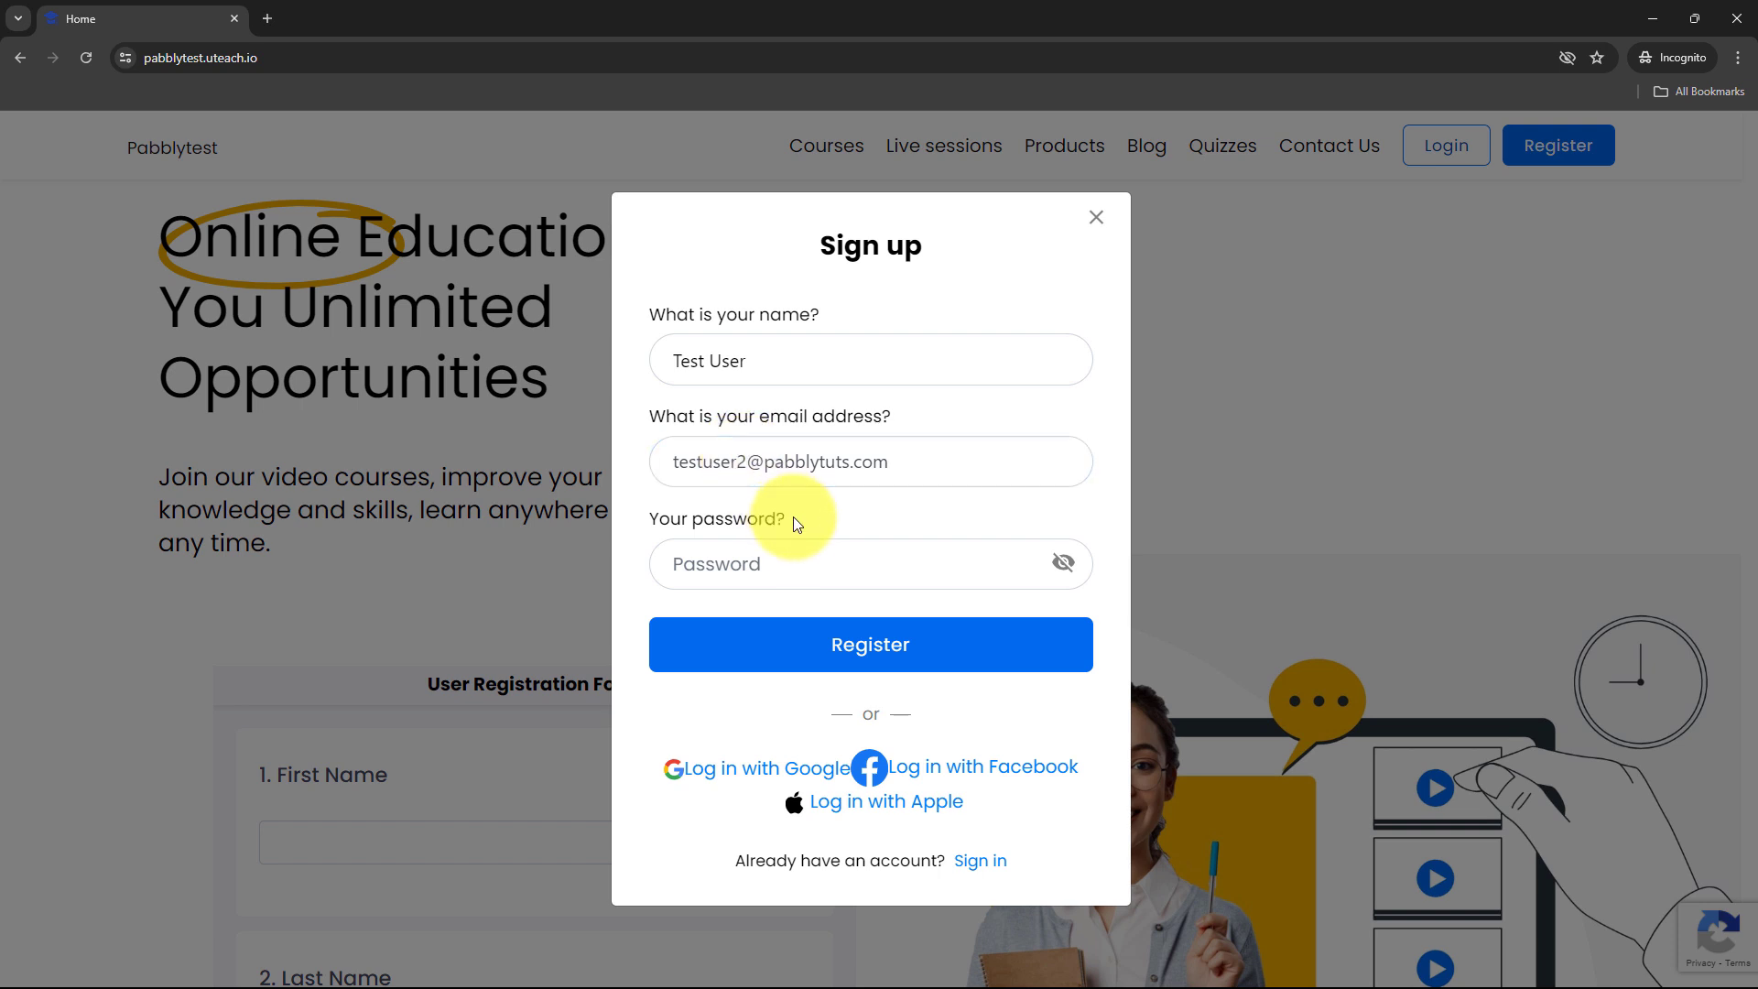
{"action": "left_click", "coordinate": [759, 558]}
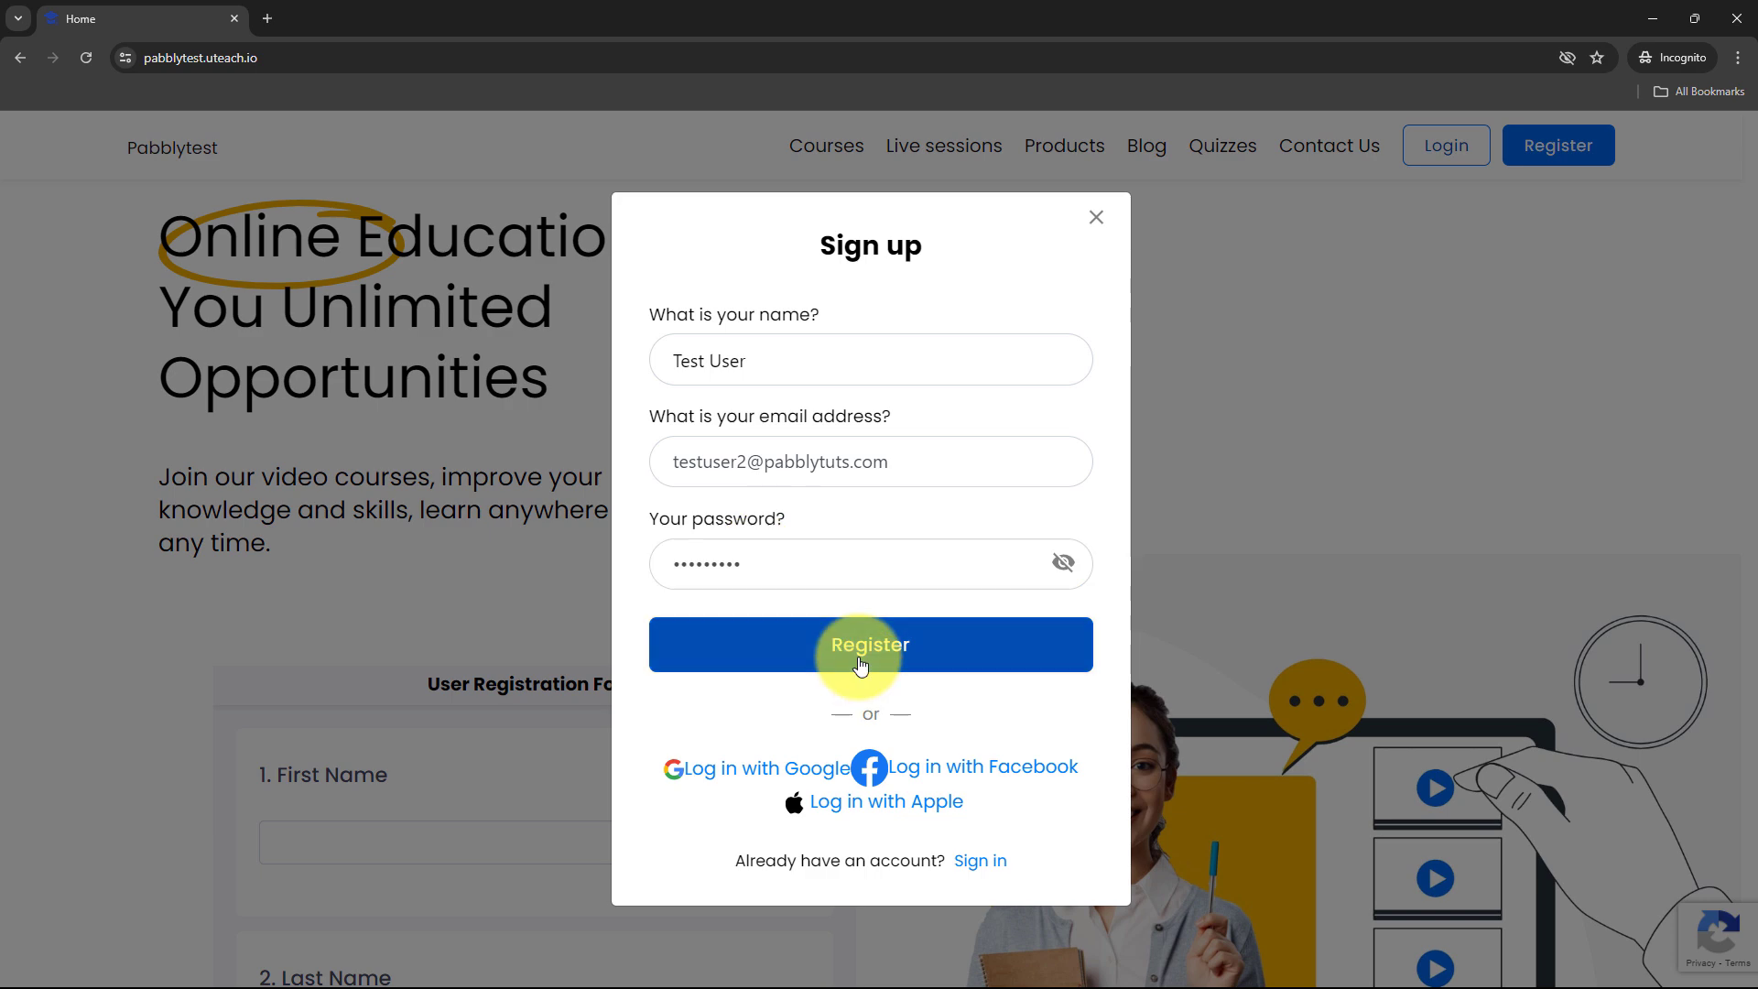
{"action": "left_click", "coordinate": [860, 659]}
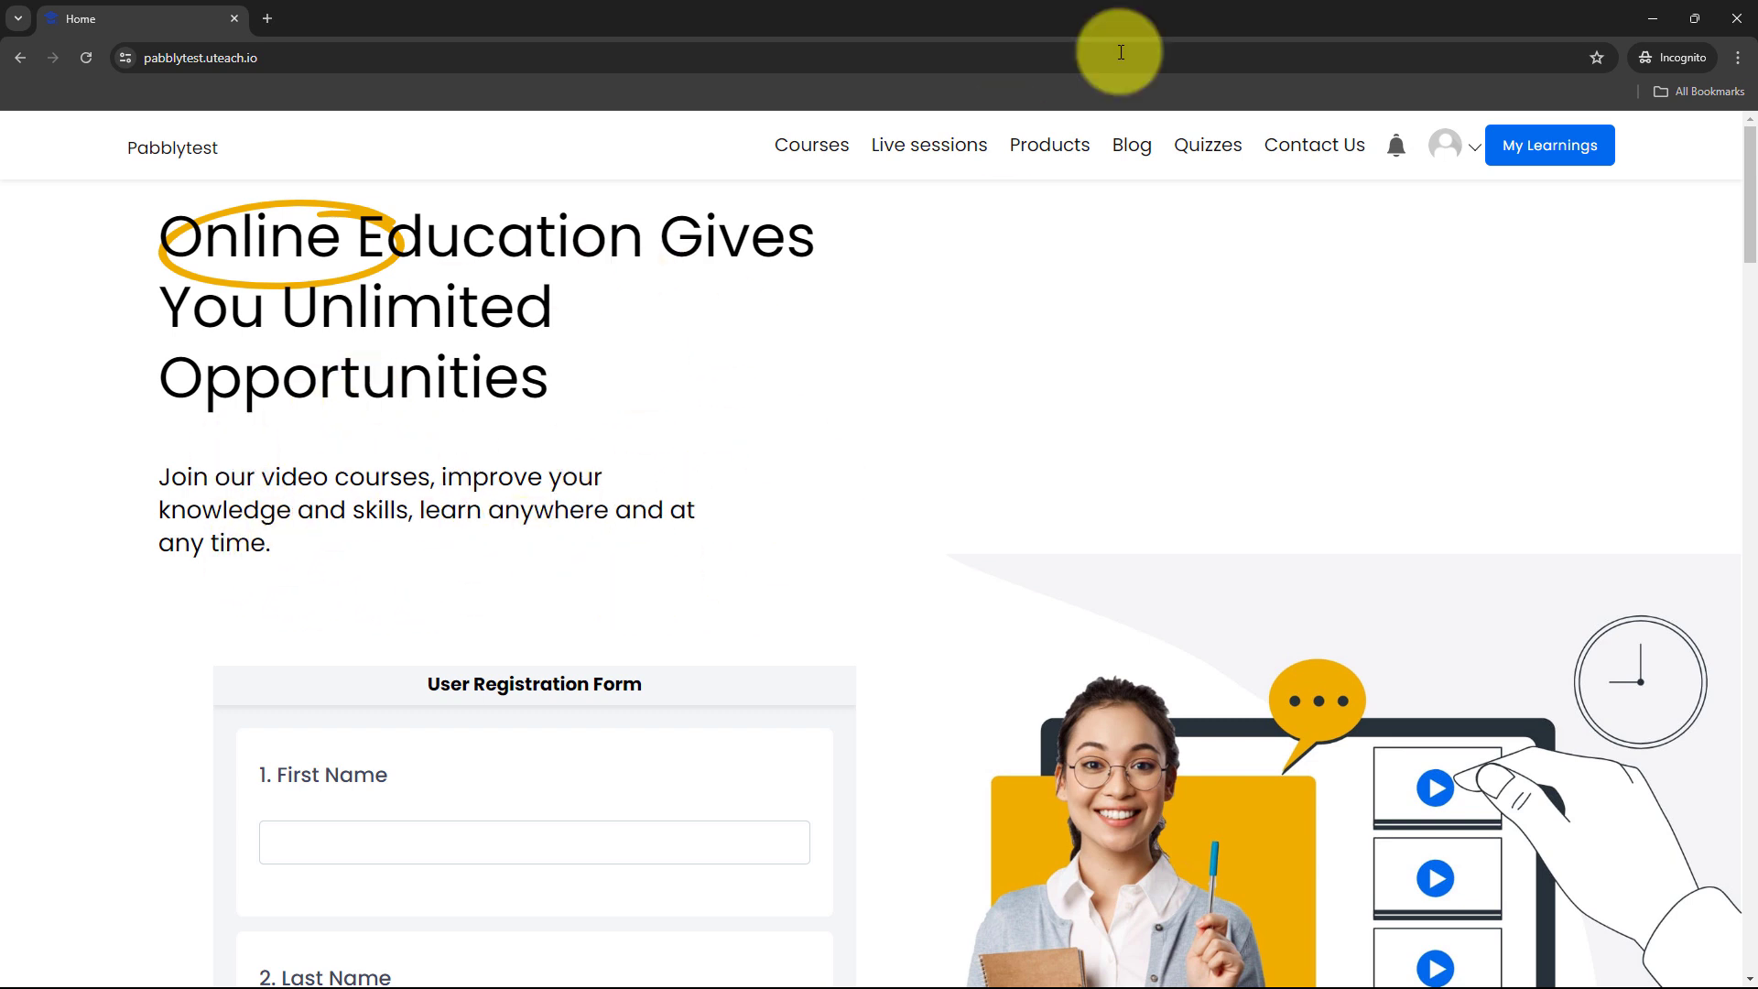
- Reload MailerLite subscribers to confirm the test student appears as the 10th active subscriber
{"action": "left_click", "coordinate": [1650, 17]}
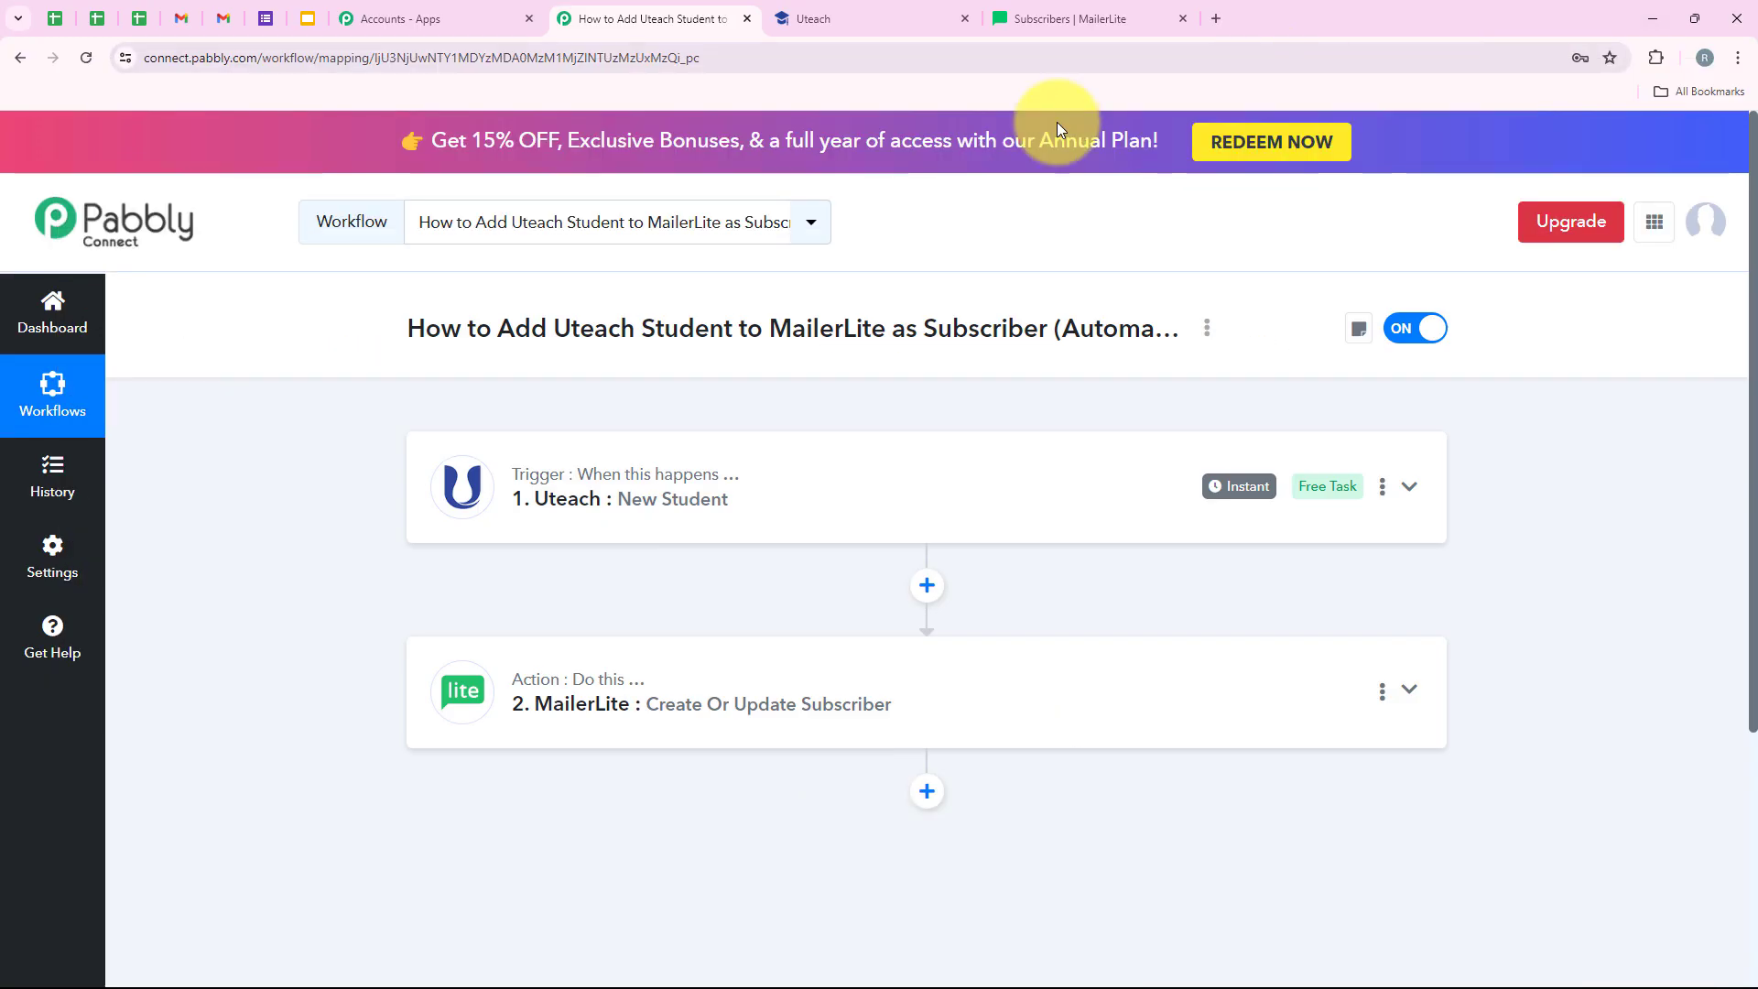
{"action": "left_click", "coordinate": [1095, 11]}
{"action": "left_click", "coordinate": [86, 59]}
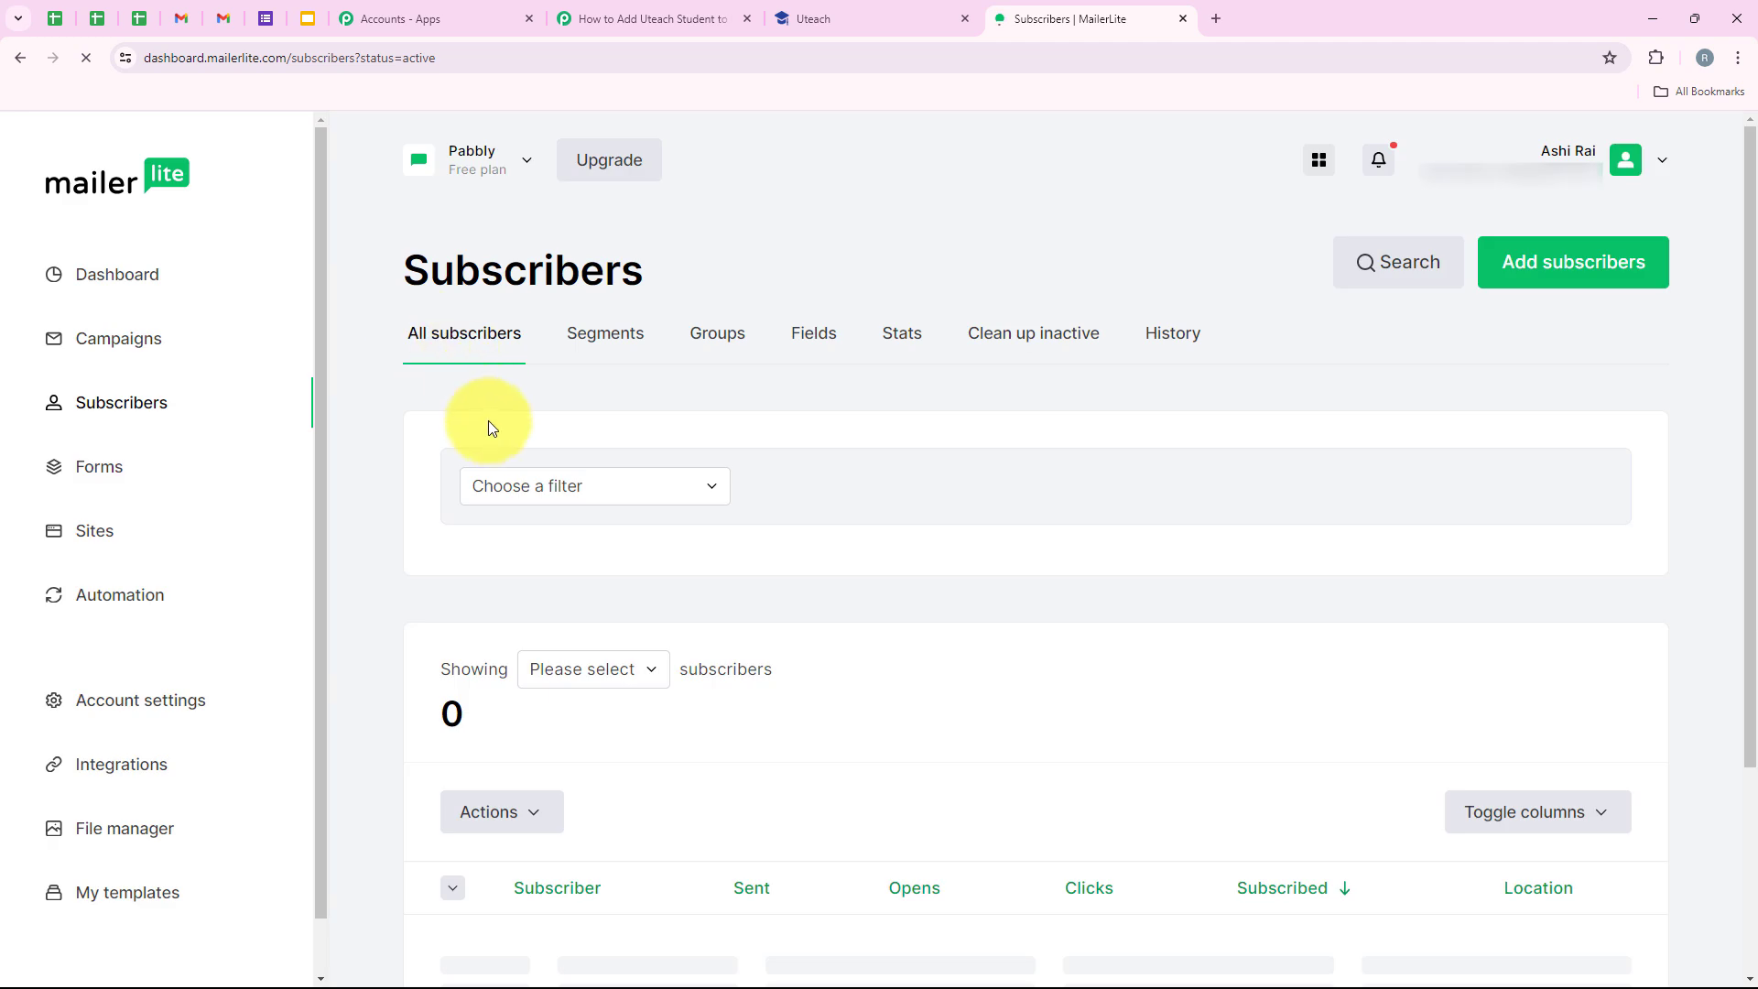
{"action": "scroll", "coordinate": [503, 425], "scroll_direction": "down", "scroll_amount": 3}
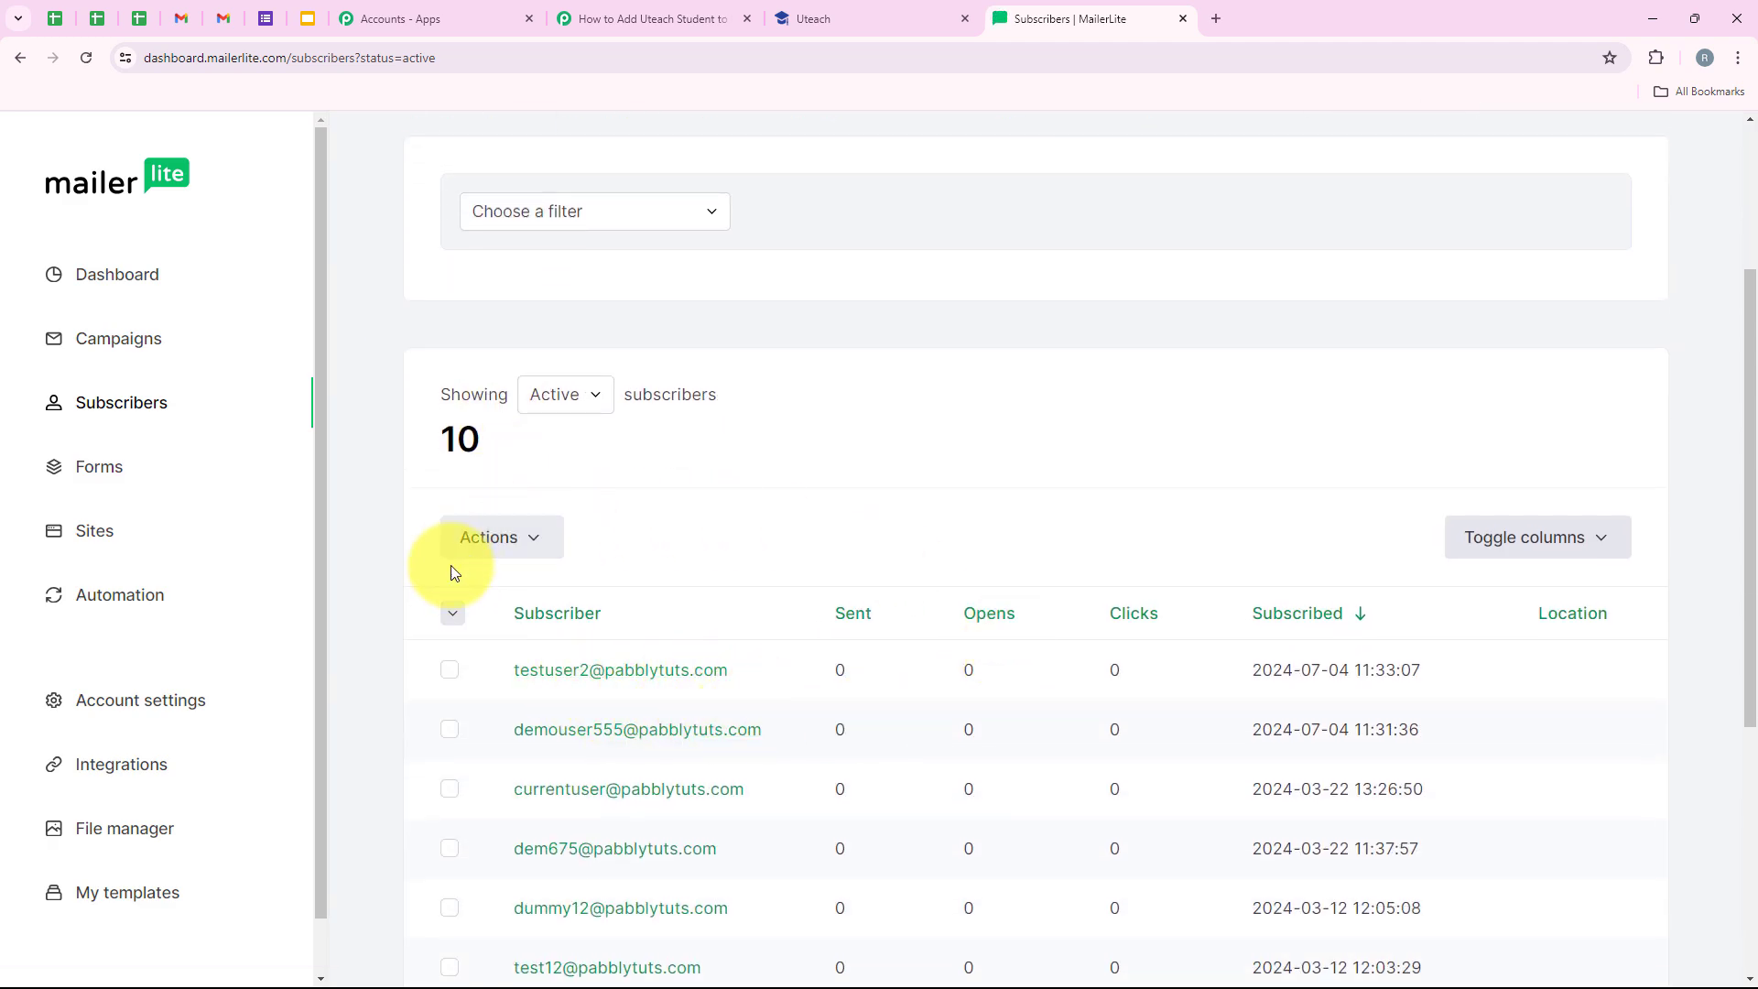
{"action": "scroll", "coordinate": [522, 599], "scroll_direction": "down", "scroll_amount": 2}
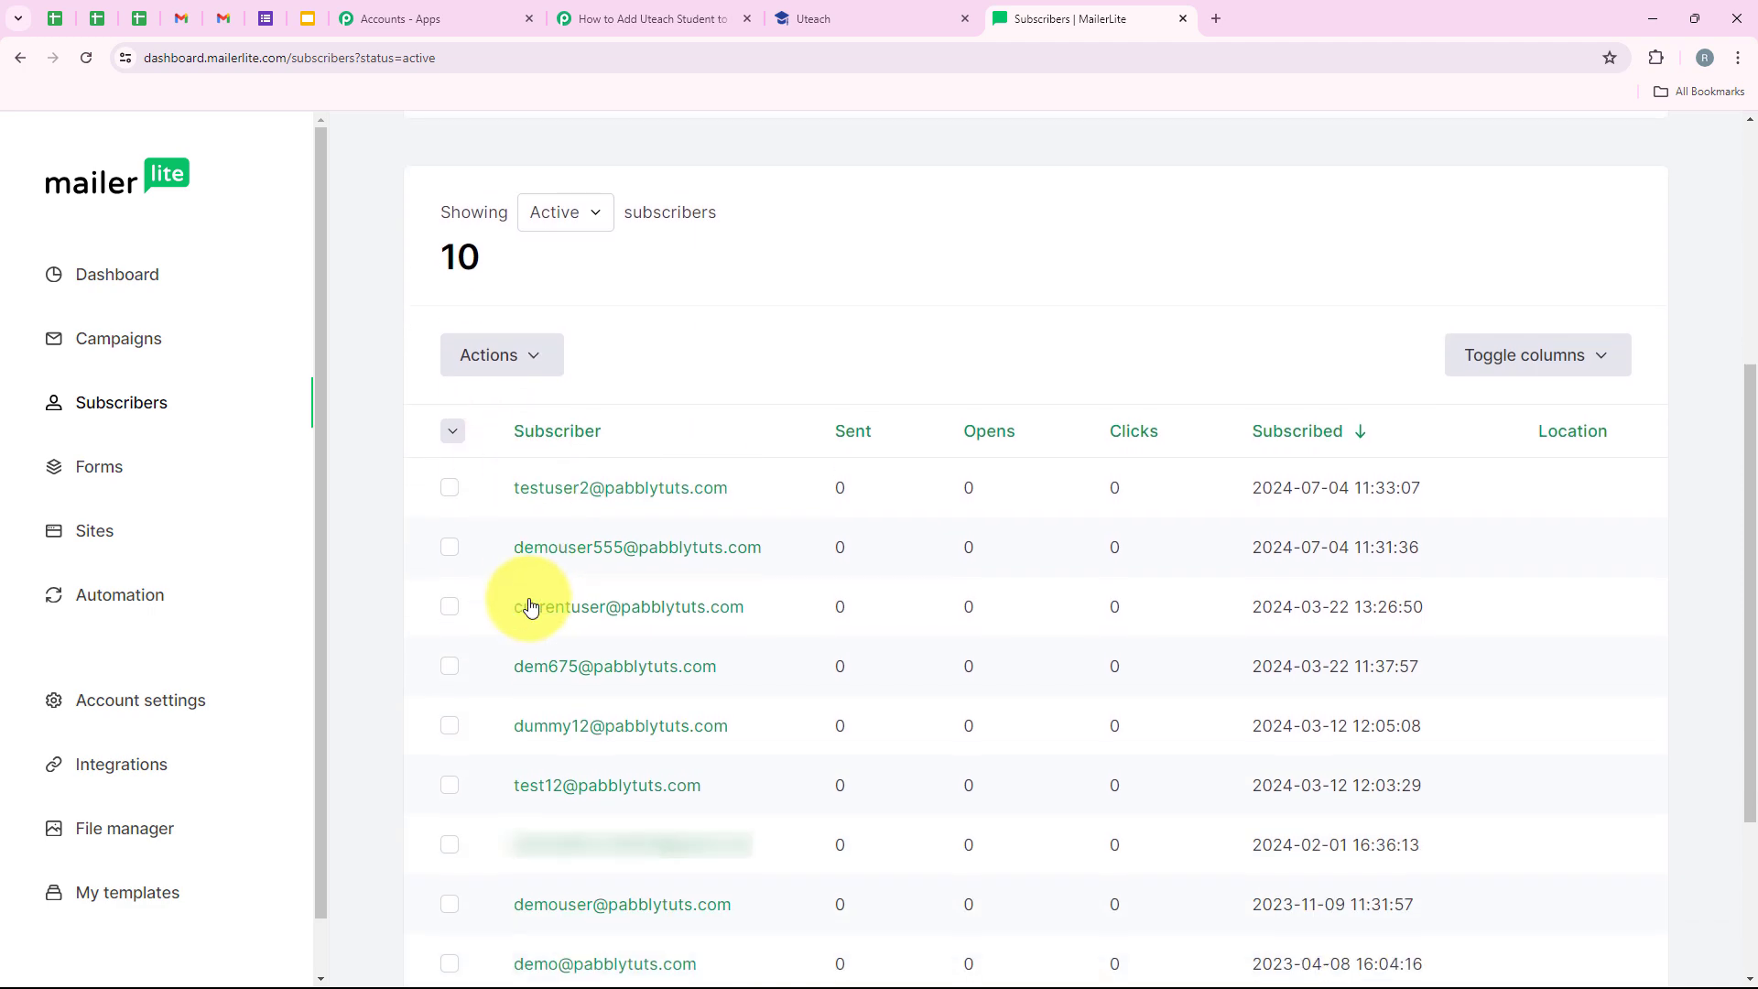
{"action": "scroll", "coordinate": [522, 608], "scroll_direction": "up", "scroll_amount": 4}
{"action": "left_click", "coordinate": [578, 18]}
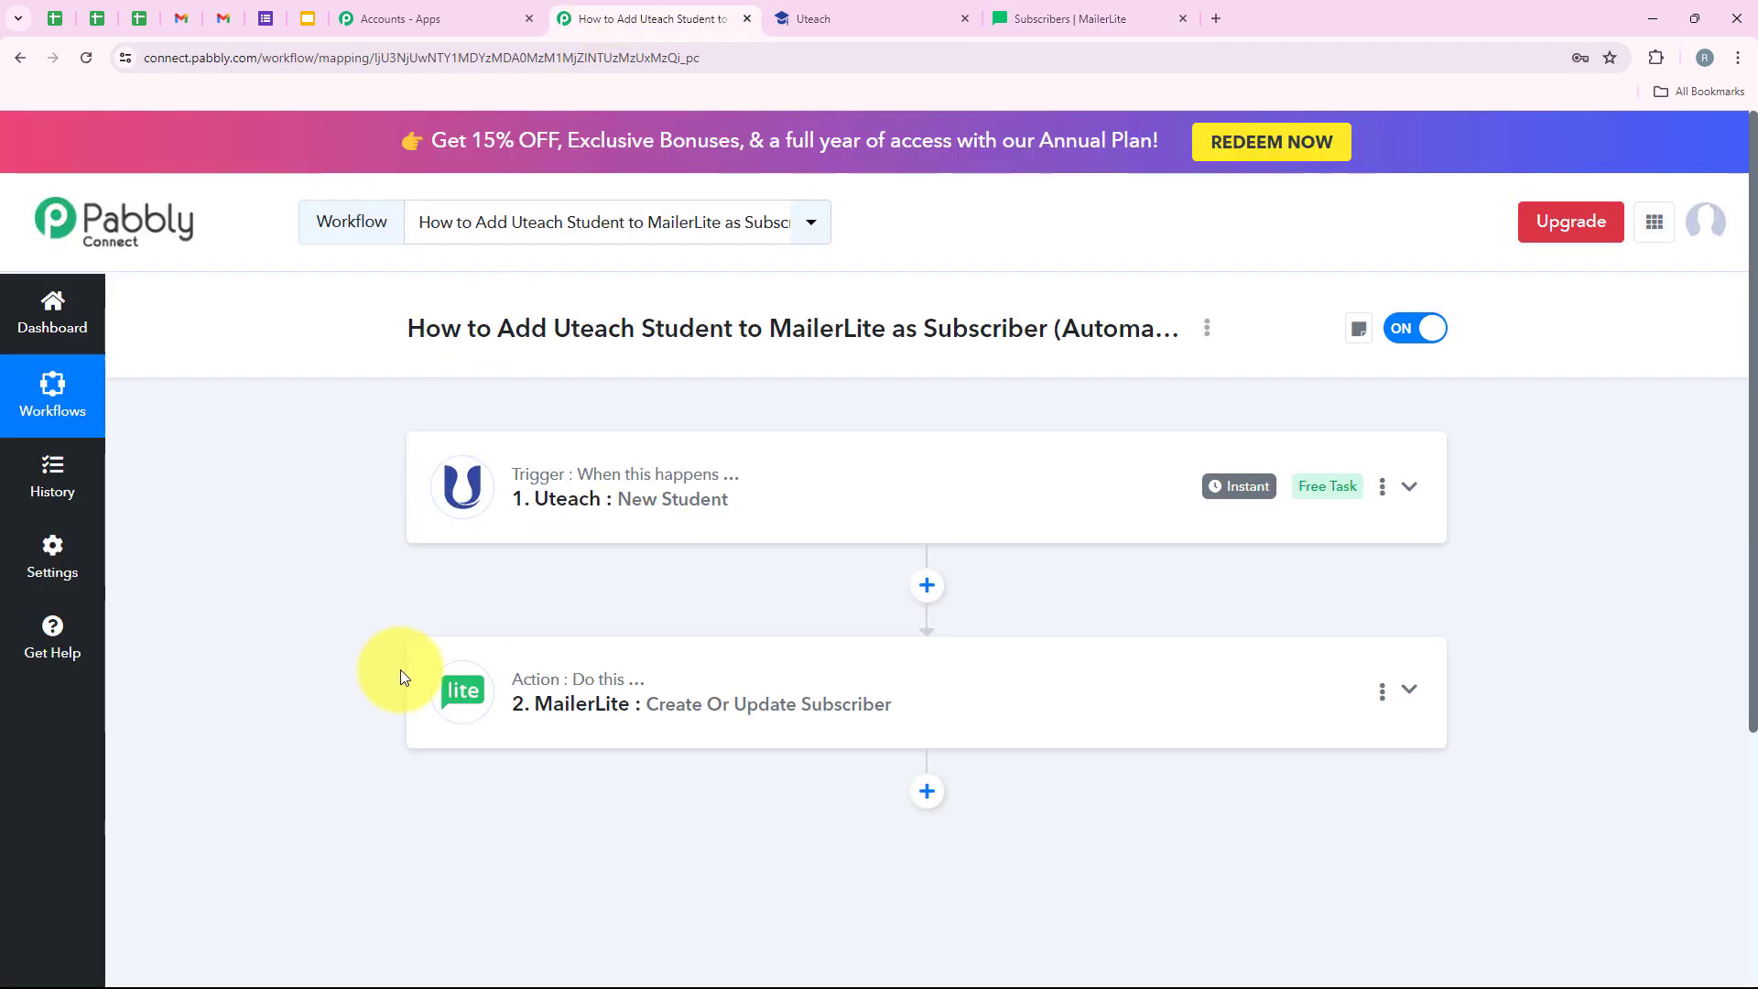